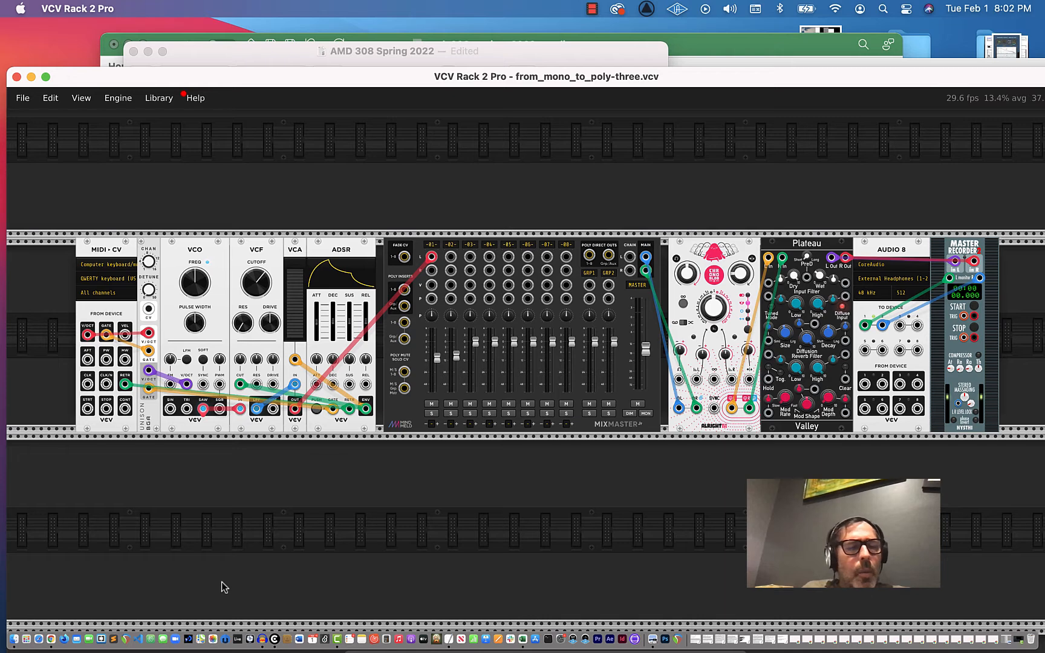
Switch to Chrome, go to vcvrack.com and reposition the browser window near the top of the screen.
{"action": "left_click", "coordinate": [51, 639]}
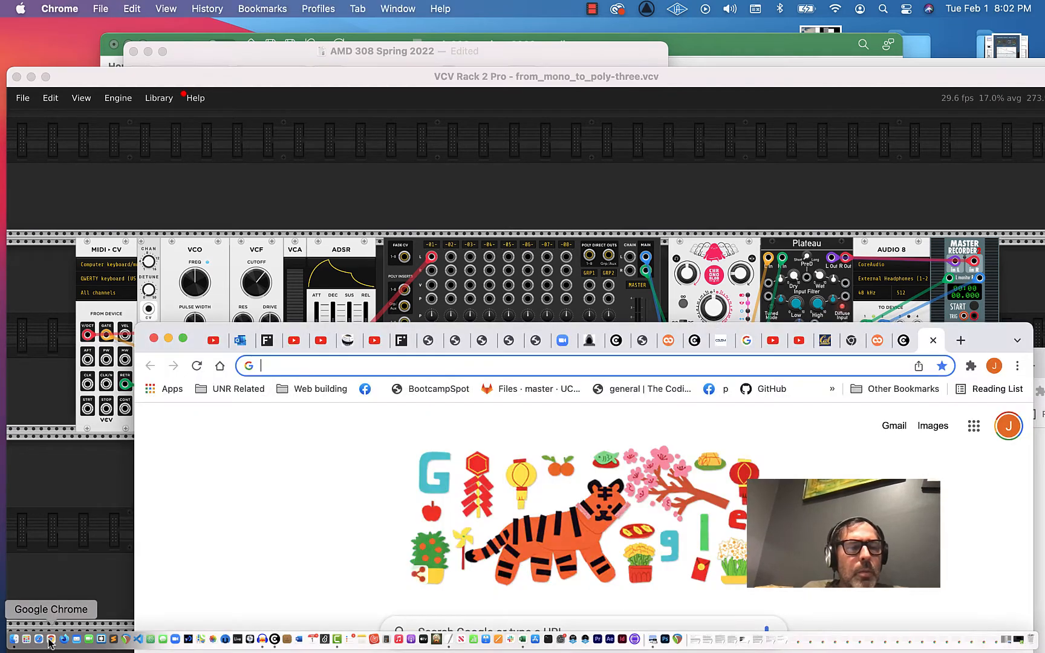
{"action": "left_click_drag", "start_coordinate": [189, 331], "coordinate": [122, 202]}
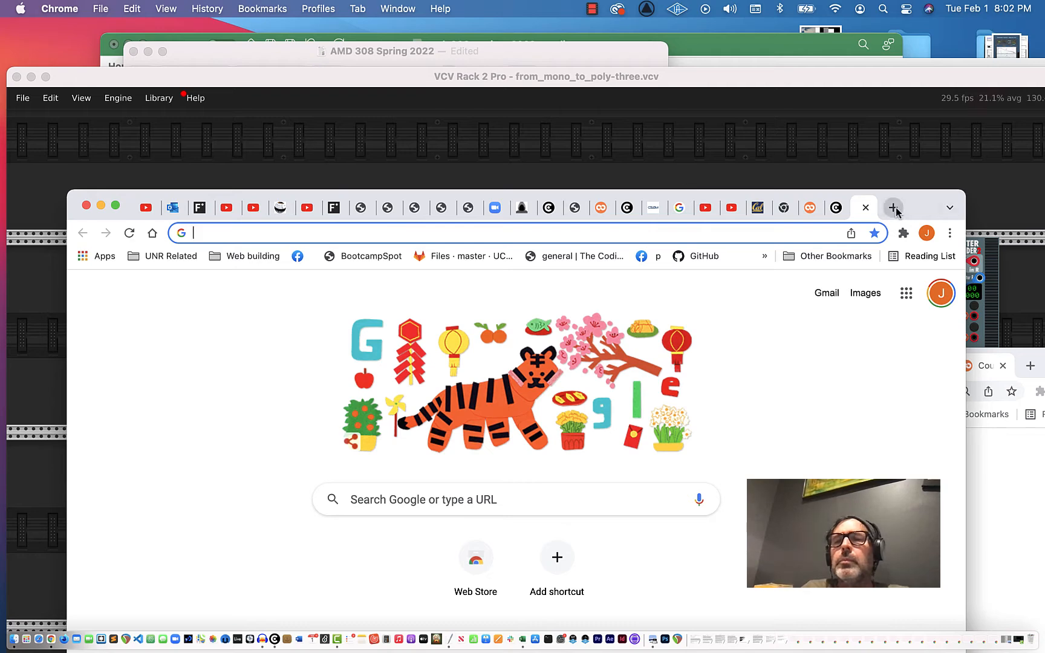
{"action": "type", "text": "vc"}
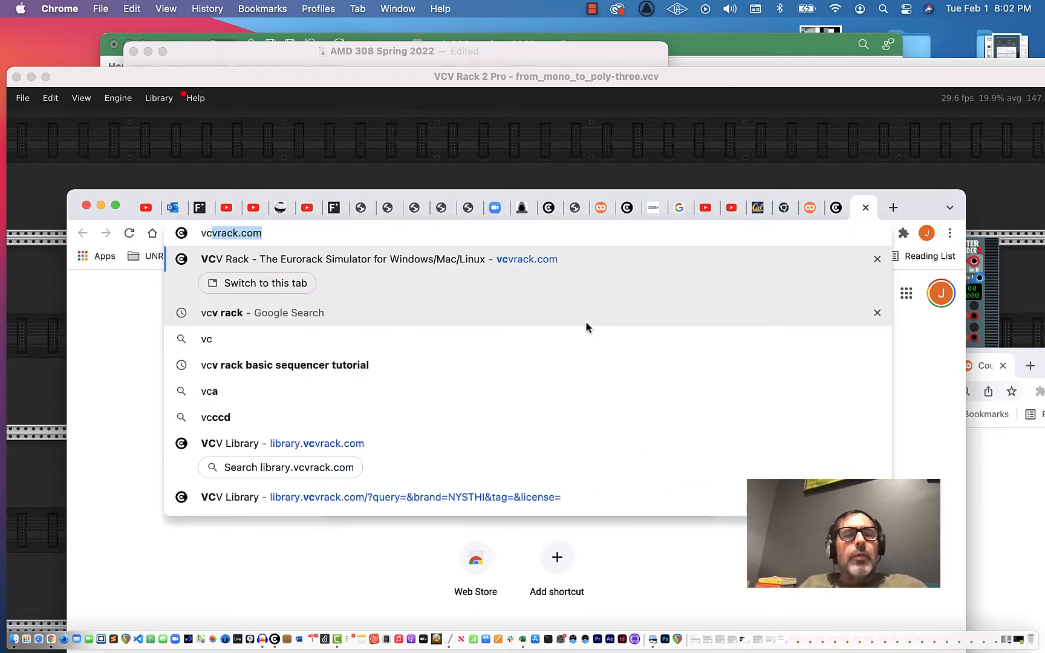
{"action": "key", "text": "Return"}
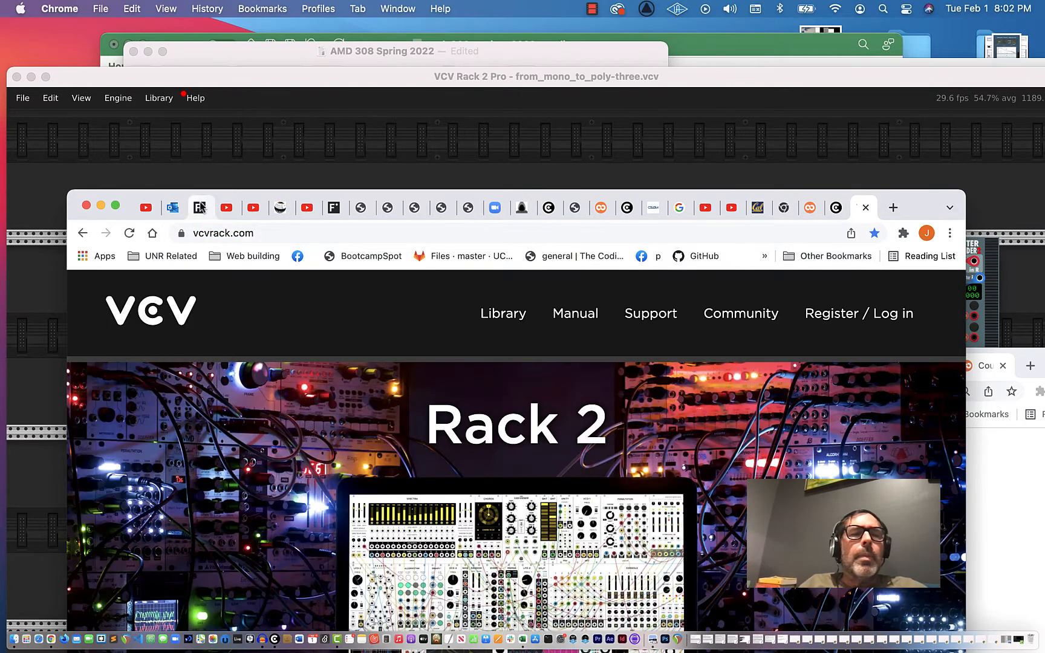
{"action": "left_click_drag", "start_coordinate": [133, 204], "coordinate": [87, 46]}
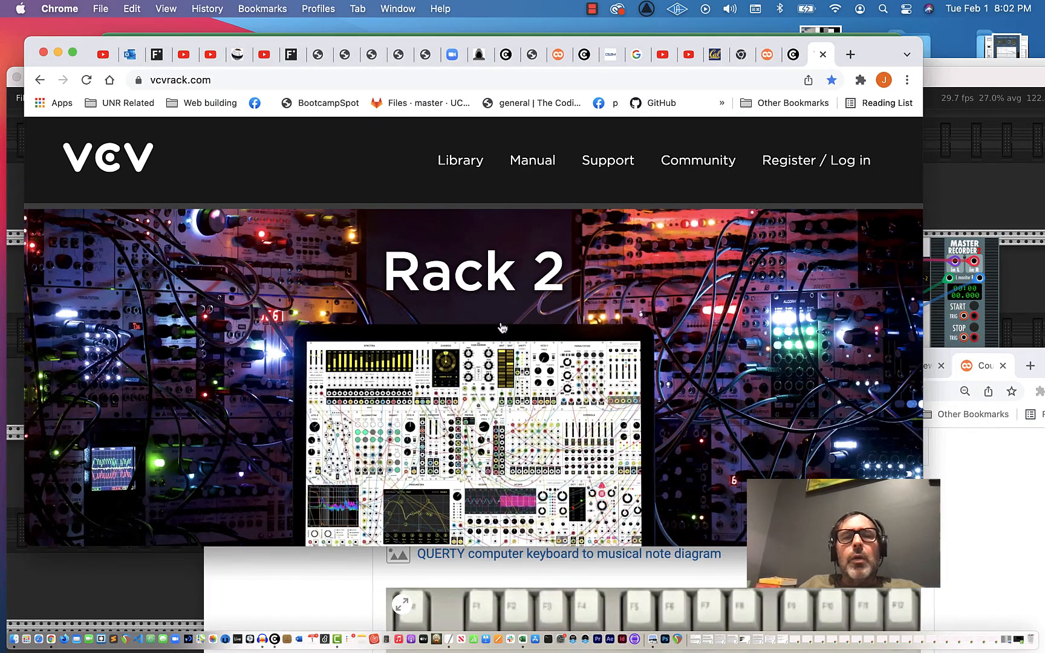
Log in to the VCV website with the saved account credentials.
{"action": "scroll", "coordinate": [514, 312], "scroll_direction": "down", "scroll_amount": 1}
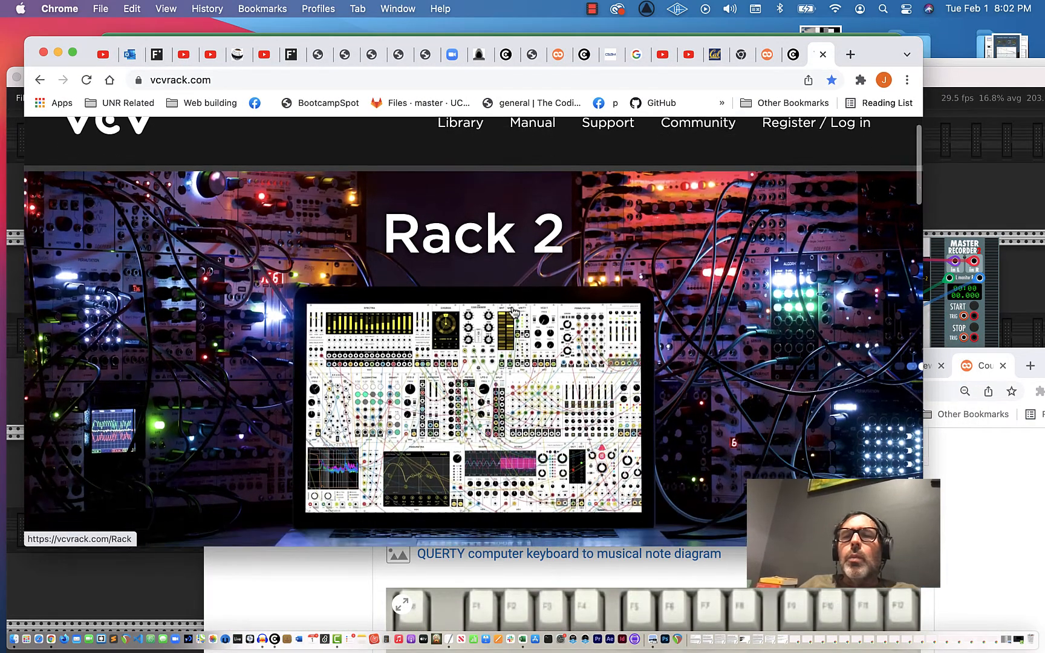
{"action": "scroll", "coordinate": [514, 313], "scroll_direction": "up", "scroll_amount": 1}
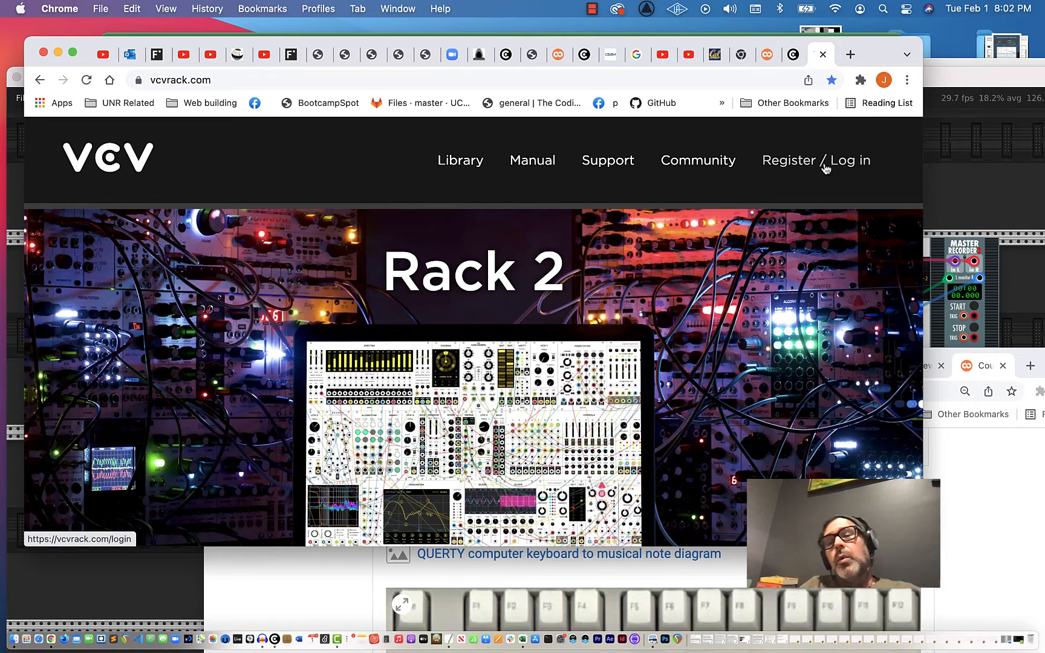
{"action": "left_click", "coordinate": [826, 168]}
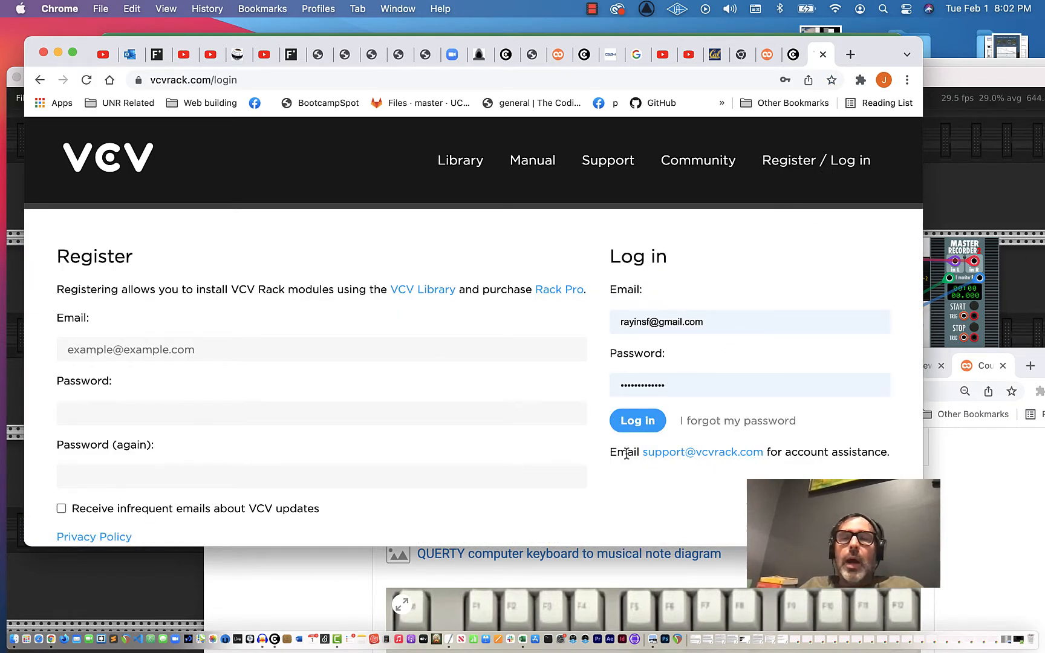
{"action": "left_click", "coordinate": [635, 423]}
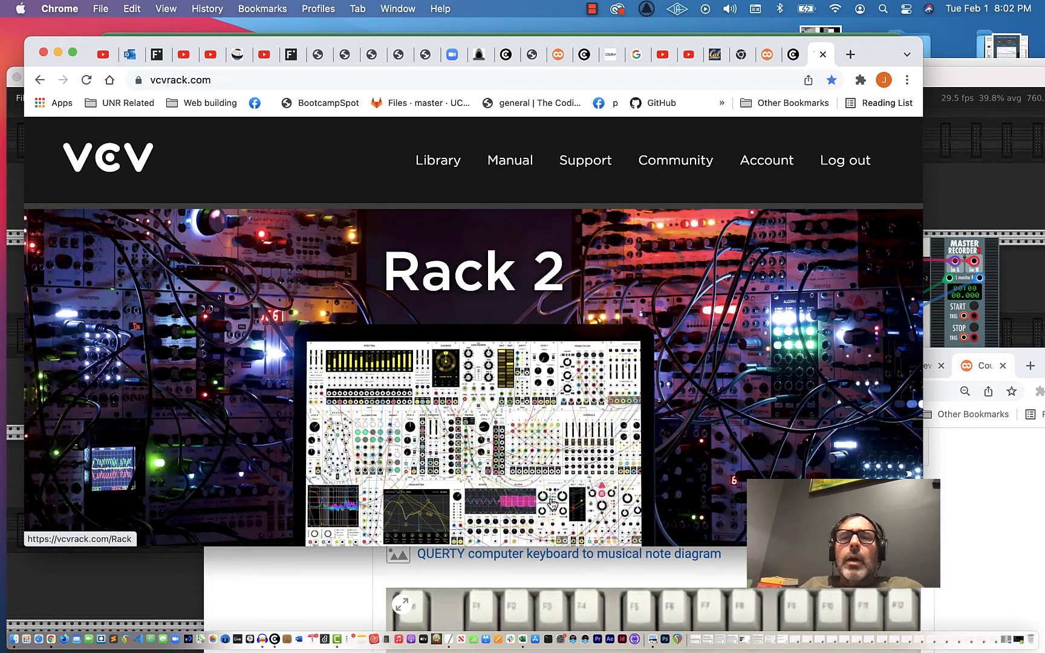
{"action": "scroll", "coordinate": [551, 503], "scroll_direction": "down", "scroll_amount": 5}
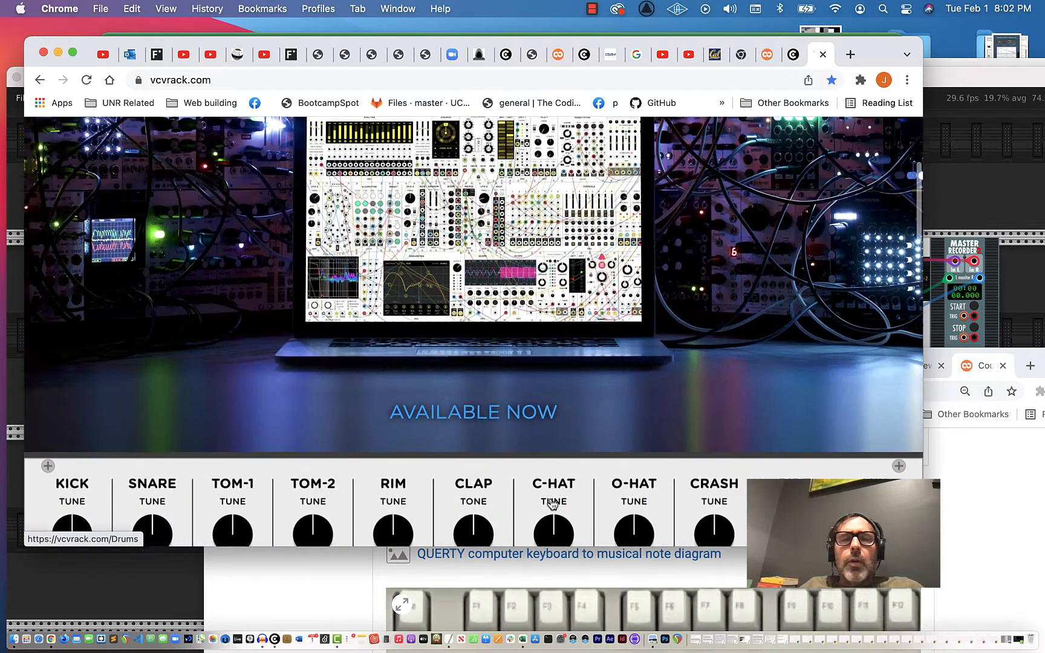
{"action": "scroll", "coordinate": [551, 504], "scroll_direction": "up", "scroll_amount": 5}
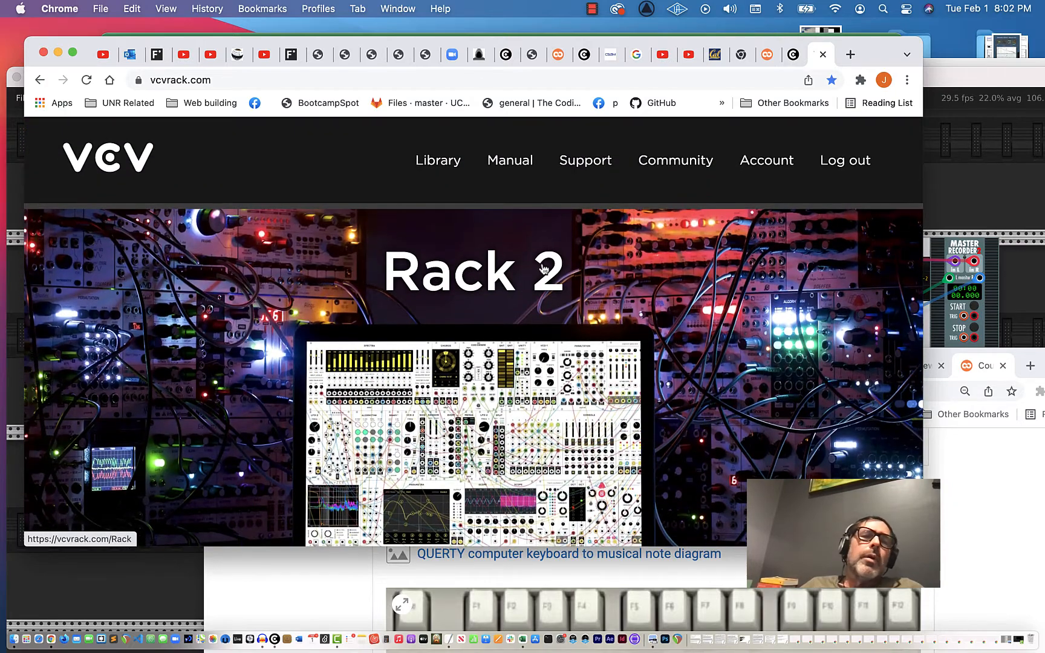
{"action": "scroll", "coordinate": [571, 301], "scroll_direction": "down", "scroll_amount": 5}
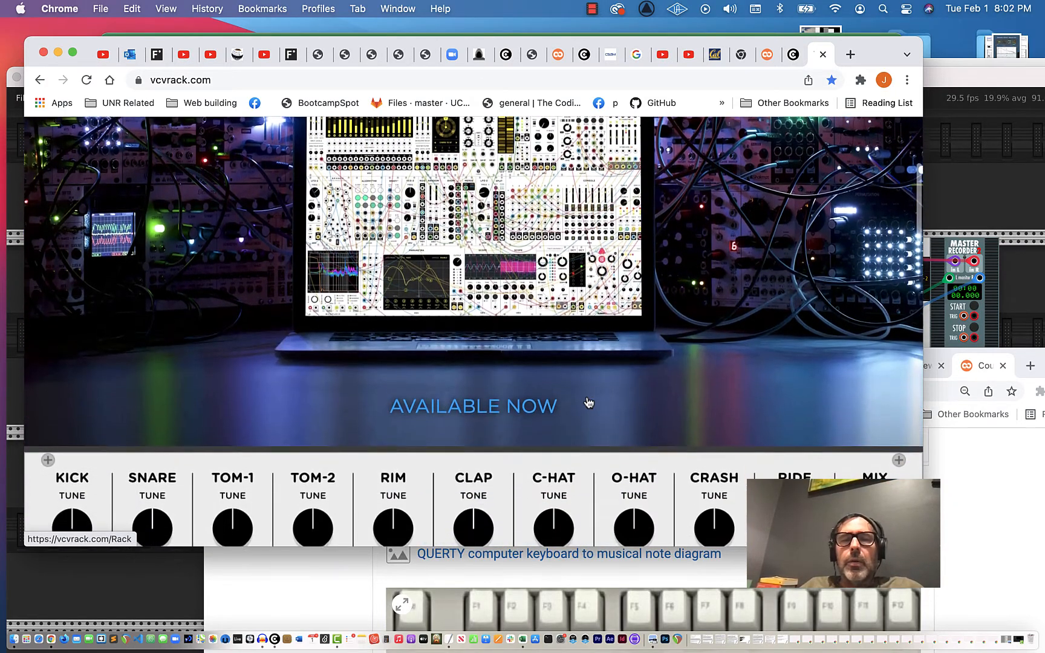
{"action": "scroll", "coordinate": [588, 402], "scroll_direction": "up", "scroll_amount": 5}
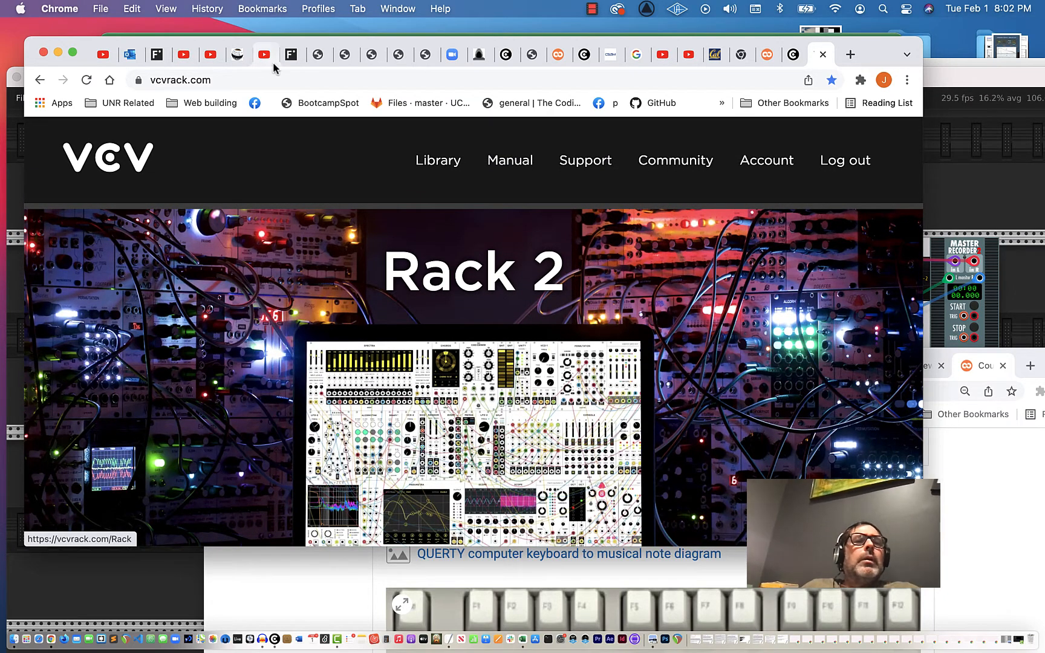
Look for the Rack application in the Applications folder in a new Finder window, and close that window.
{"action": "left_click", "coordinate": [20, 31]}
{"action": "left_click", "coordinate": [93, 8]}
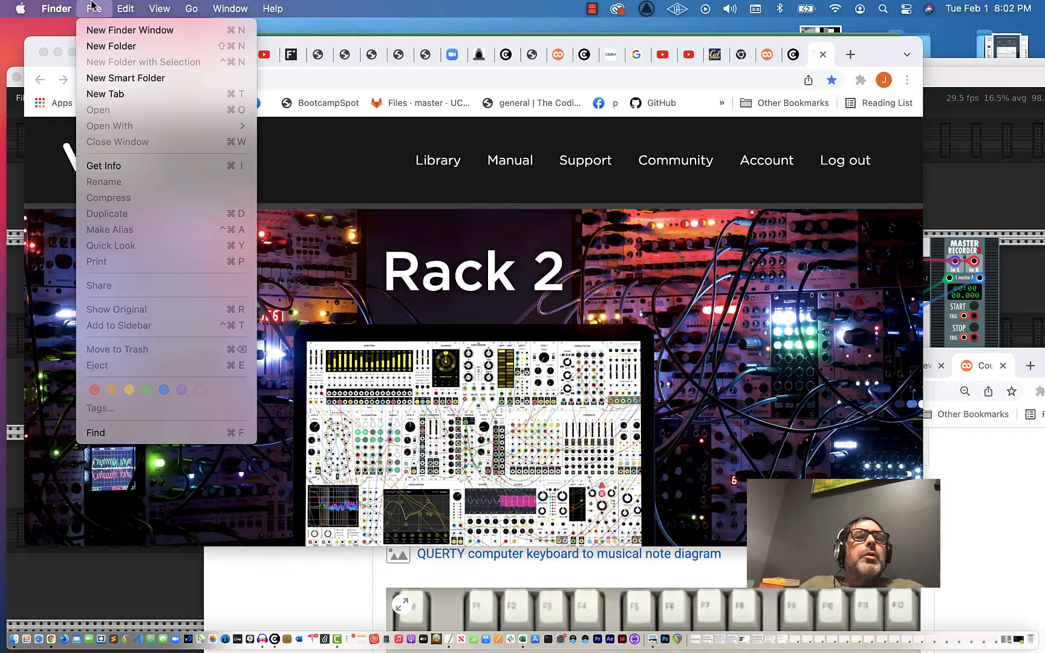
{"action": "left_click", "coordinate": [103, 27]}
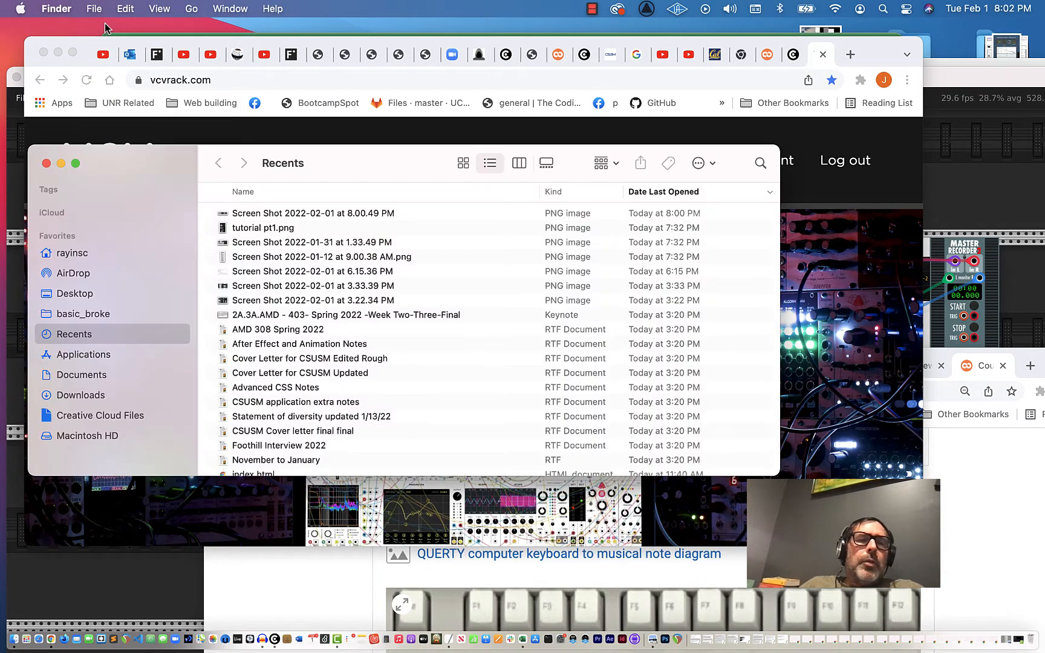
{"action": "left_click", "coordinate": [83, 355]}
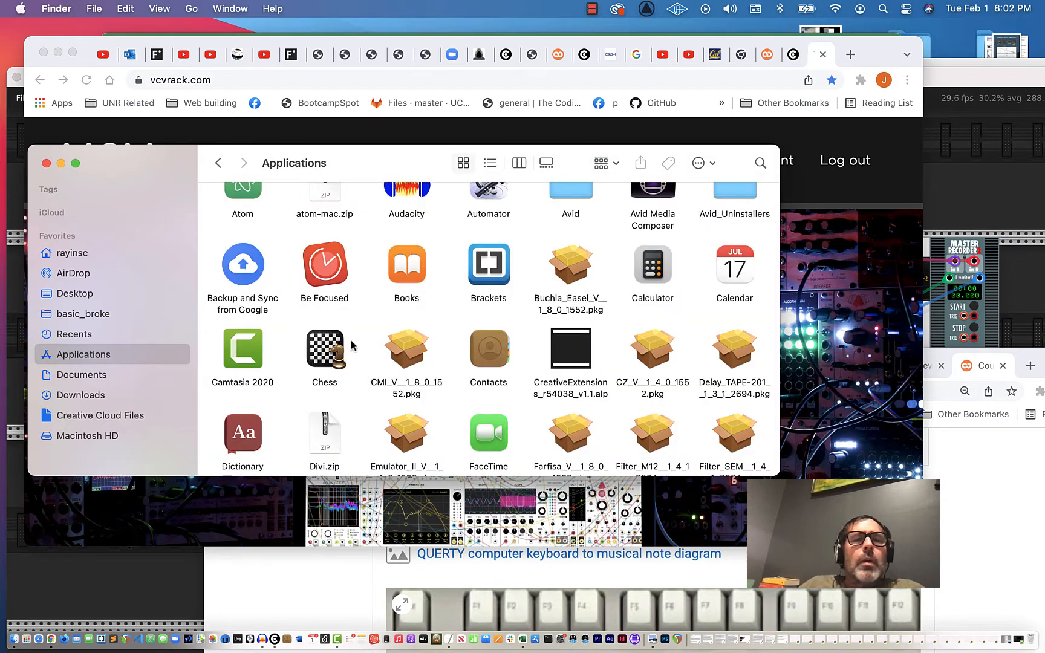
{"action": "scroll", "coordinate": [343, 318], "scroll_direction": "down", "scroll_amount": 10}
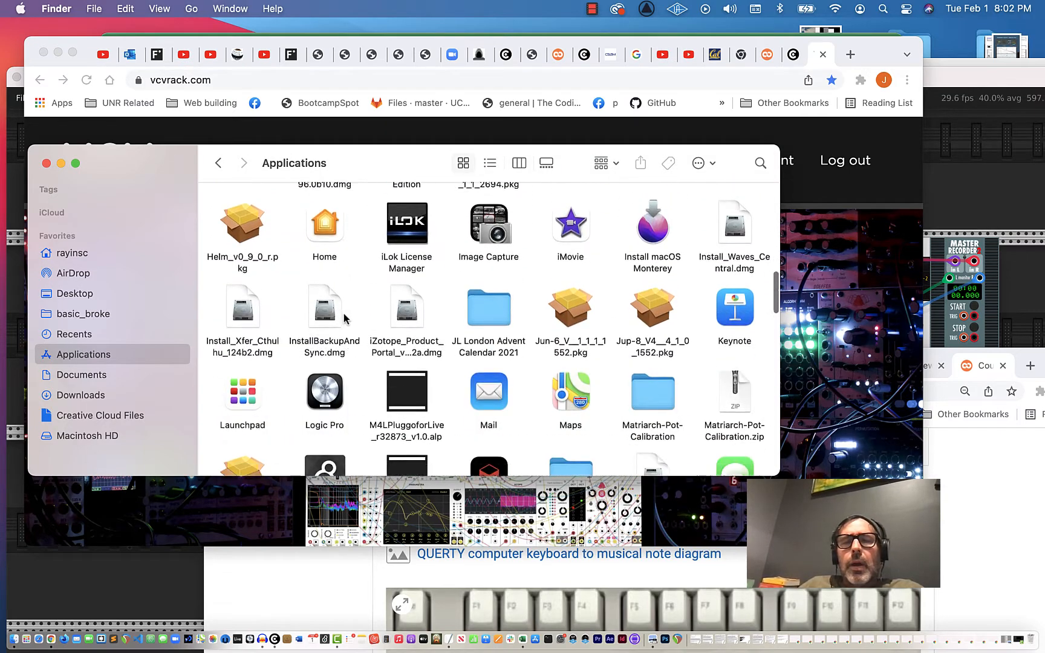
{"action": "scroll", "coordinate": [343, 318], "scroll_direction": "down", "scroll_amount": 15}
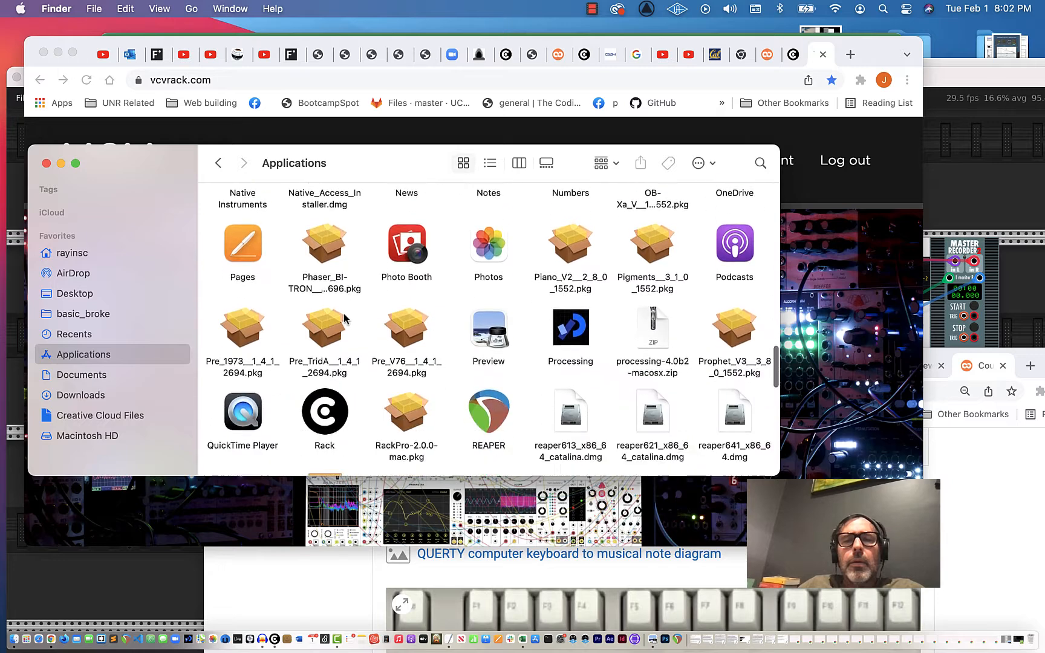
{"action": "scroll", "coordinate": [344, 318], "scroll_direction": "down", "scroll_amount": 2}
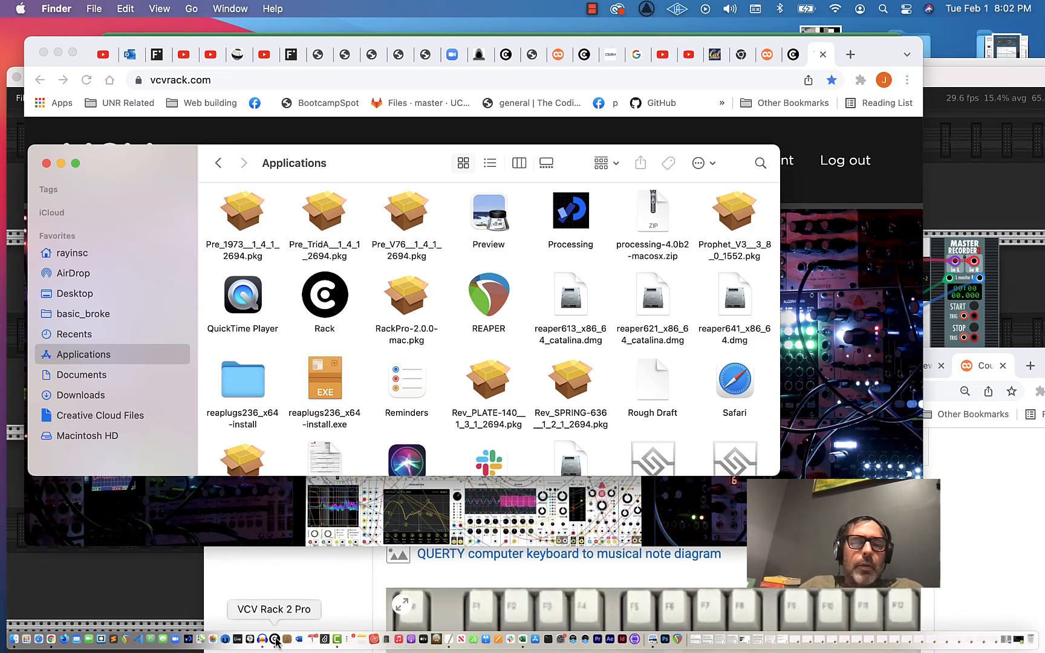
{"action": "left_click", "coordinate": [46, 164]}
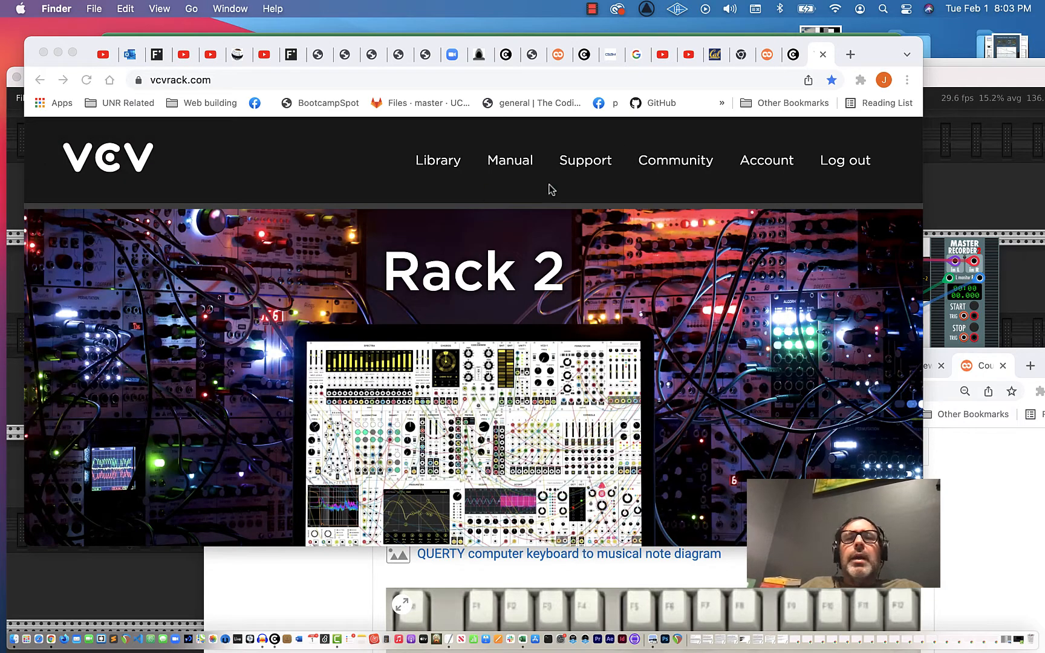
Move the VCV Rack page into its own Chrome window and minimize the other Chrome window.
{"action": "left_click_drag", "start_coordinate": [878, 51], "coordinate": [816, 106]}
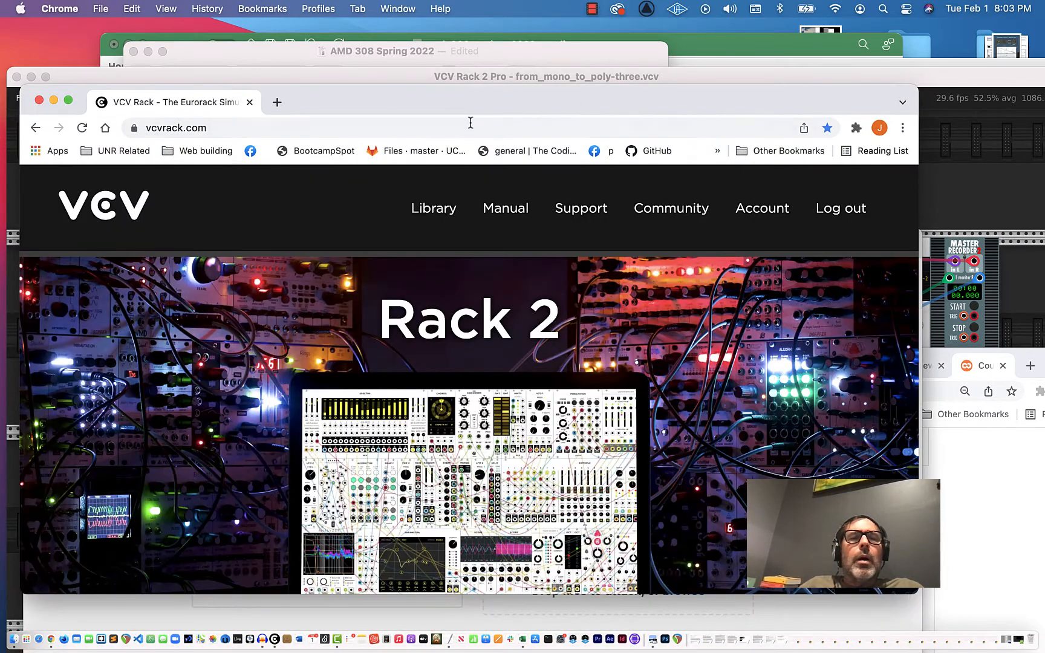
{"action": "left_click_drag", "start_coordinate": [444, 98], "coordinate": [535, 63]}
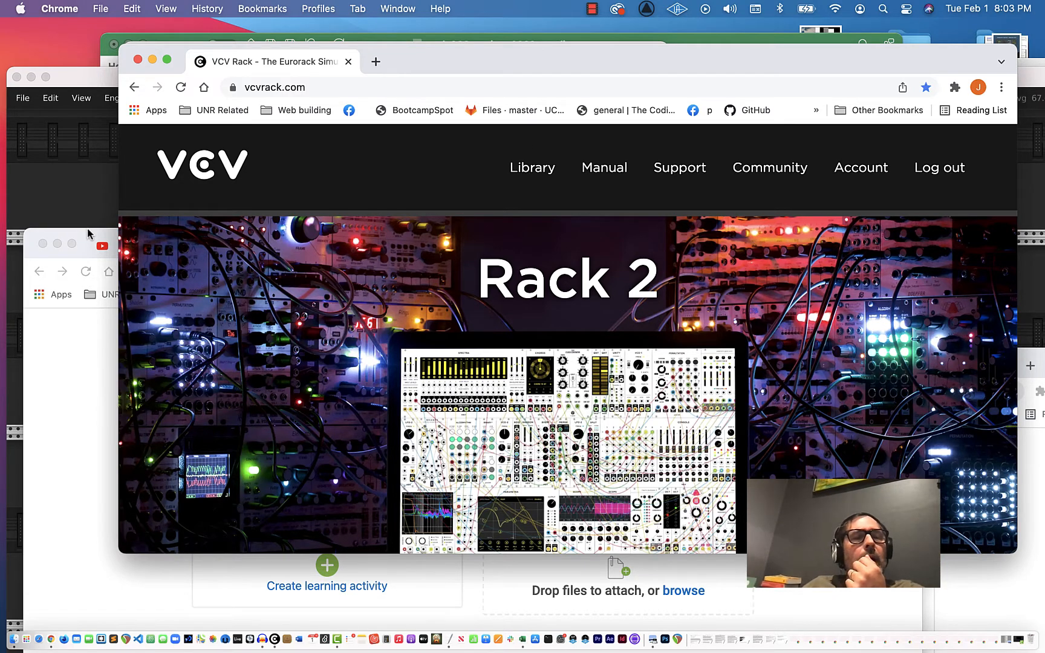
{"action": "left_click", "coordinate": [57, 243]}
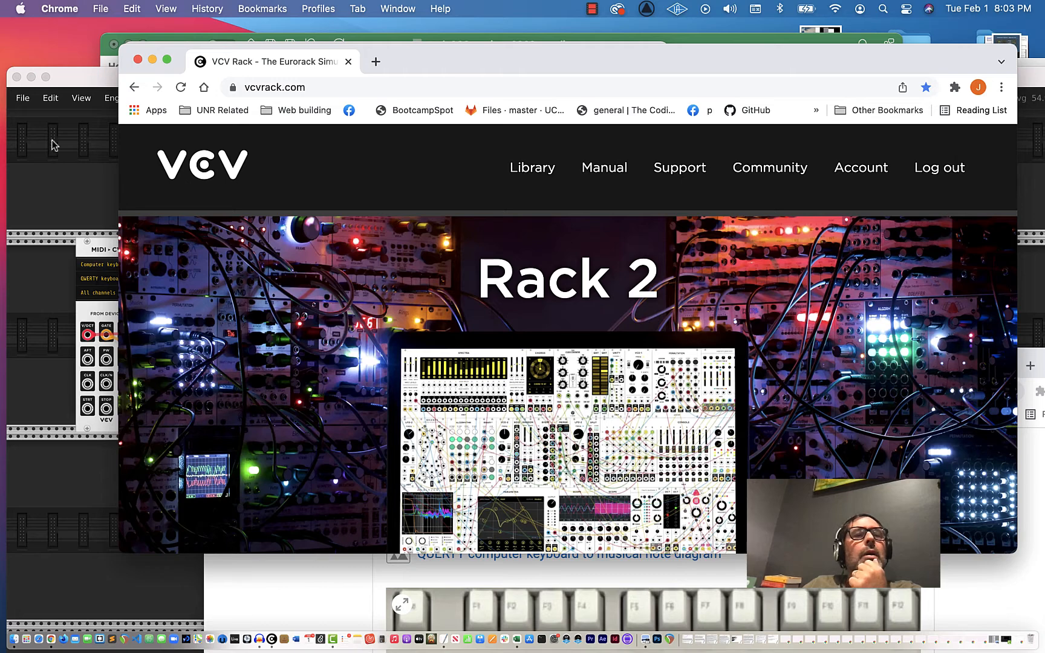
Switch to VCV Rack 2 Pro, quit and relaunch it, and dismiss the startup tips.
{"action": "left_click", "coordinate": [77, 80]}
{"action": "left_click", "coordinate": [22, 98]}
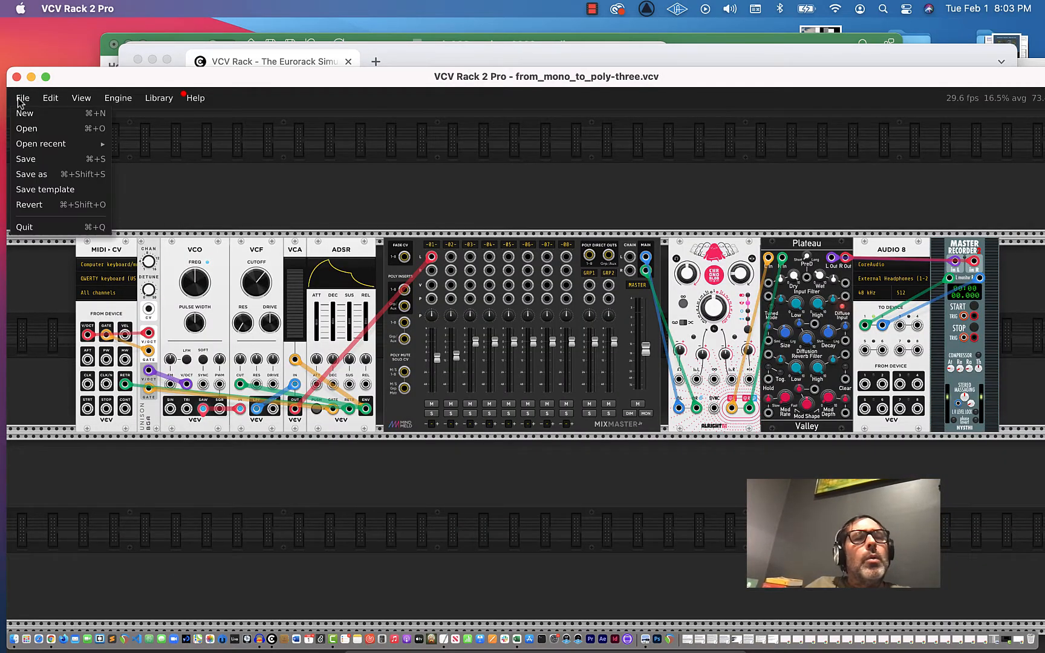
{"action": "left_click", "coordinate": [25, 227]}
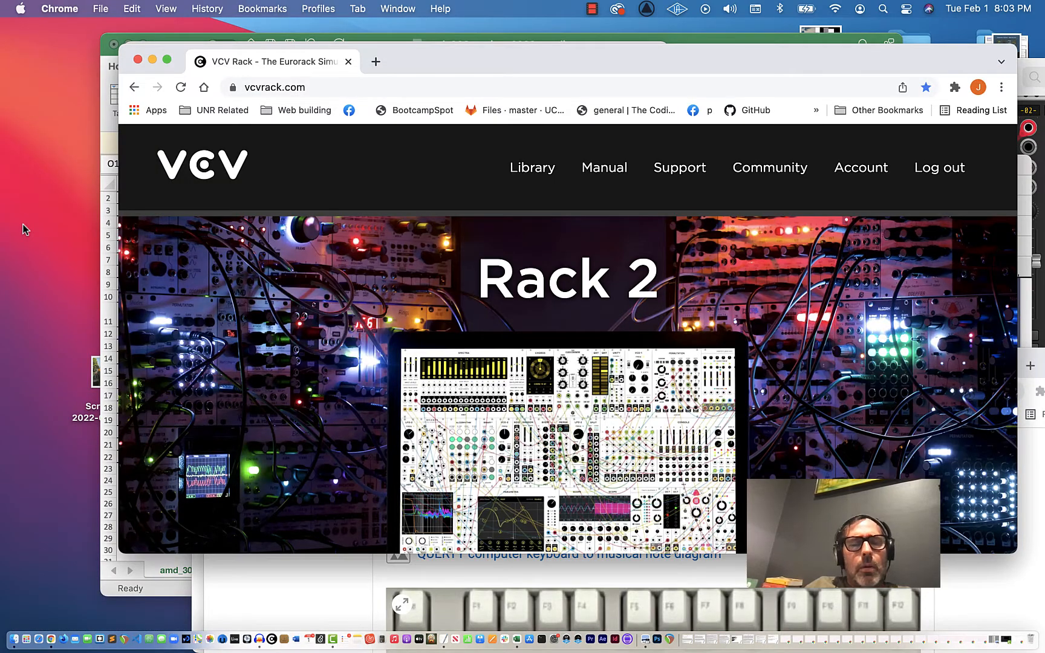
{"action": "left_click", "coordinate": [273, 639]}
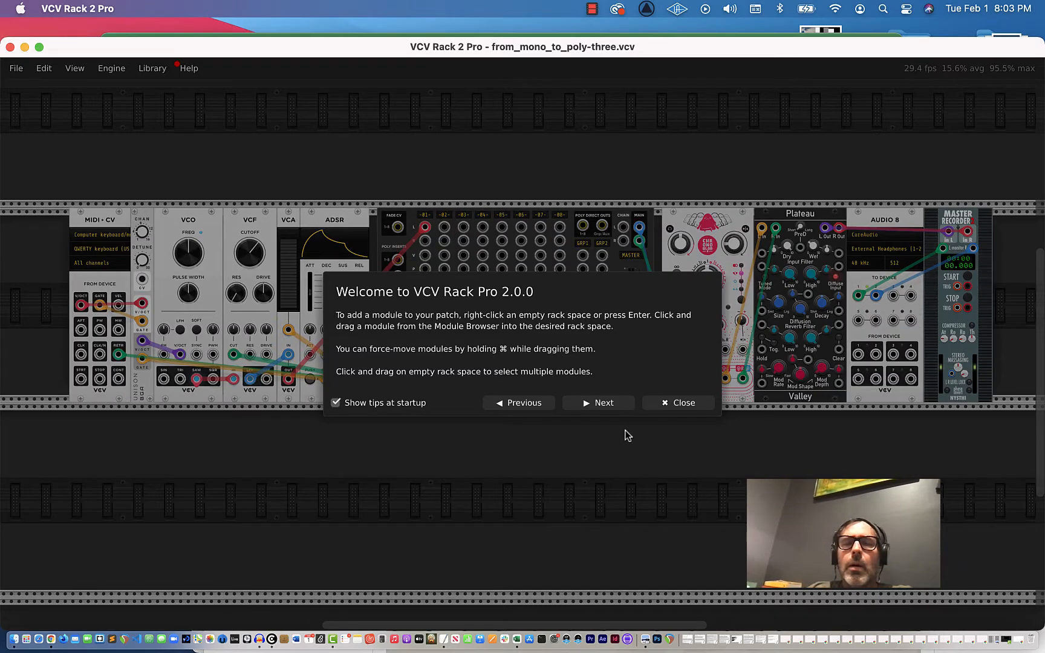
{"action": "left_click", "coordinate": [677, 407]}
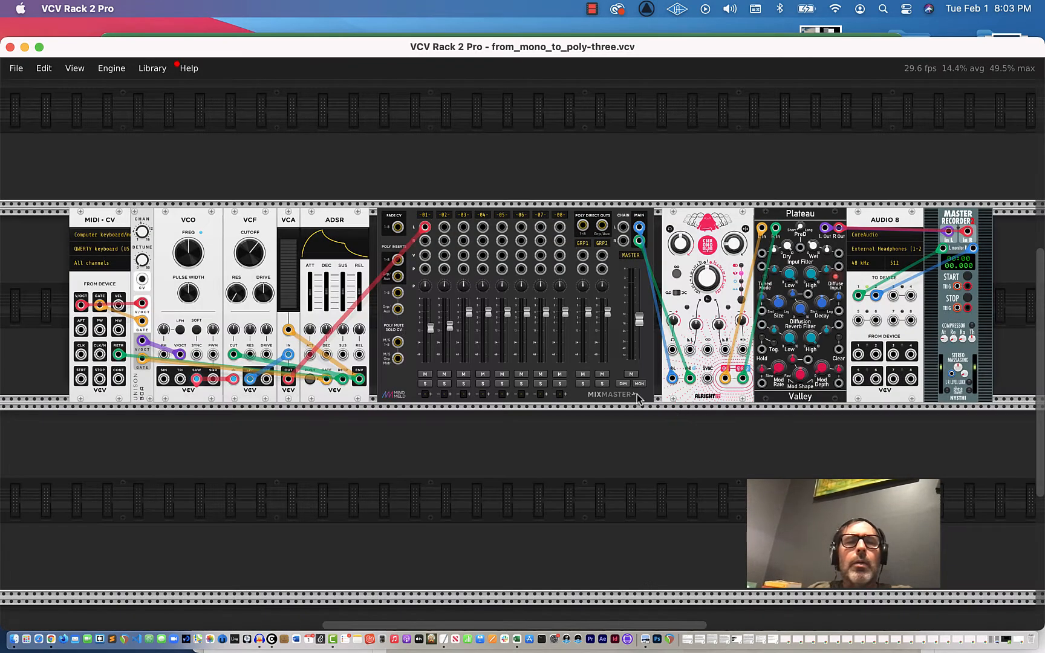
Start a new patch and move the VCV Rack window down to expose the desktop.
{"action": "left_click", "coordinate": [15, 71]}
{"action": "mouse_move", "coordinate": [26, 110]}
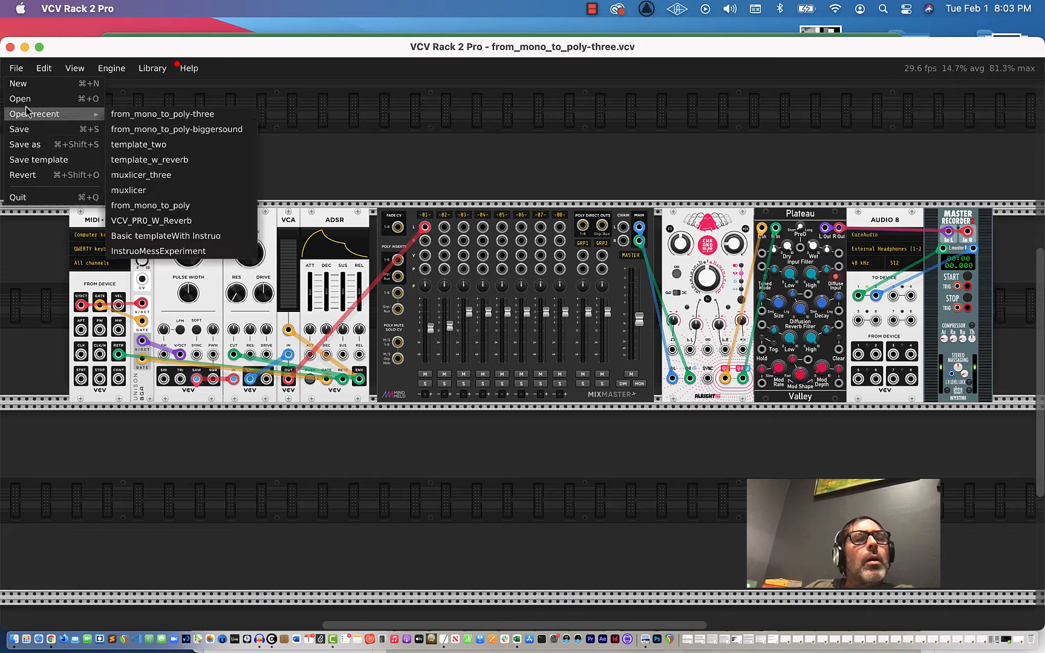
{"action": "left_click", "coordinate": [26, 85]}
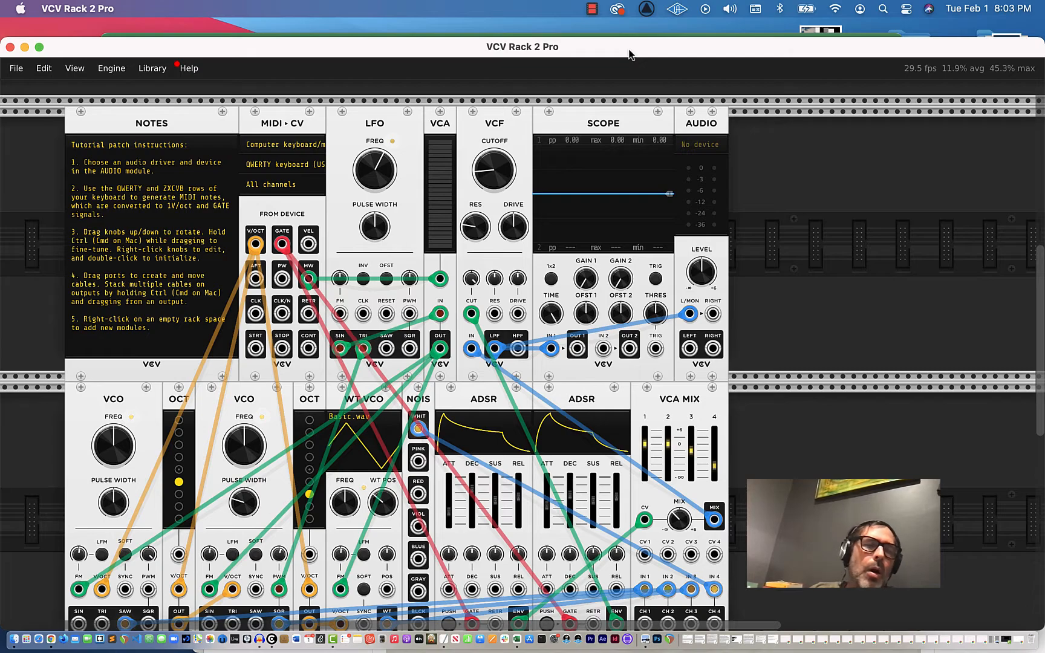
{"action": "left_click_drag", "start_coordinate": [629, 54], "coordinate": [557, 56]}
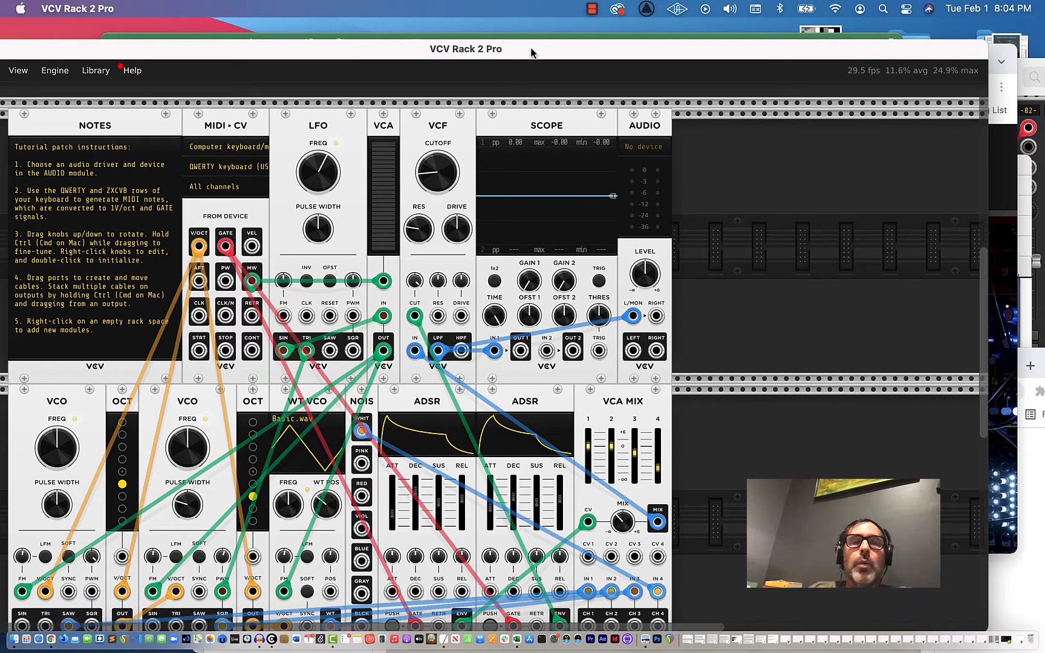
{"action": "left_click_drag", "start_coordinate": [554, 54], "coordinate": [529, 107]}
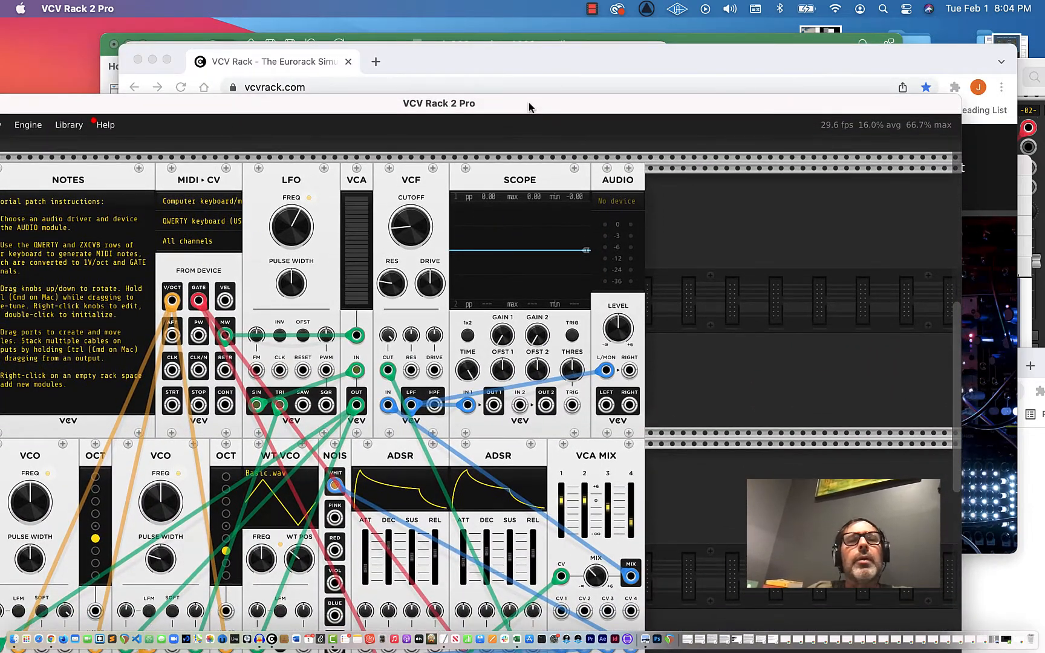
Open "Screen Shot 2022-02-01 at 8.00.49 PM" in Preview from the recent files of a new Finder window.
{"action": "left_click", "coordinate": [42, 51]}
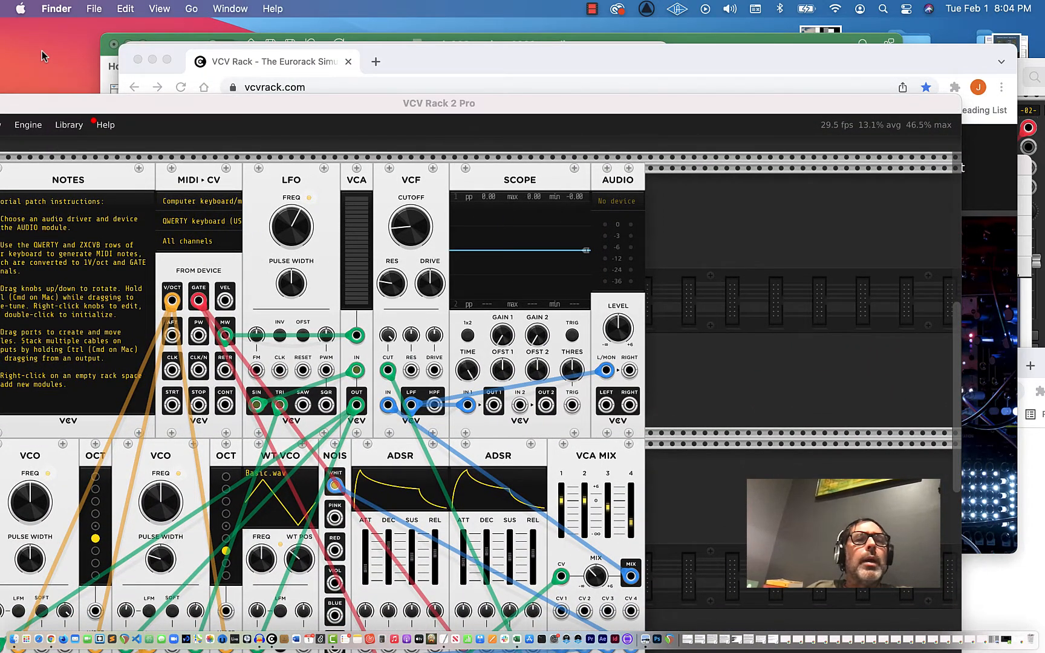
{"action": "left_click", "coordinate": [93, 7]}
{"action": "left_click", "coordinate": [93, 8]}
{"action": "left_click", "coordinate": [92, 7]}
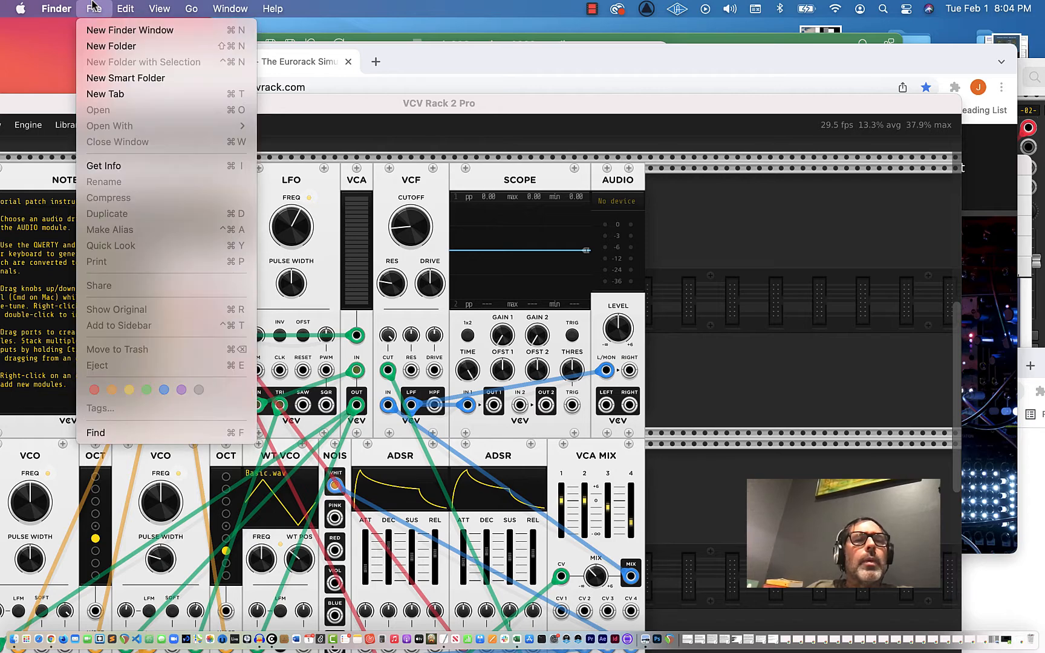
{"action": "left_click", "coordinate": [98, 32]}
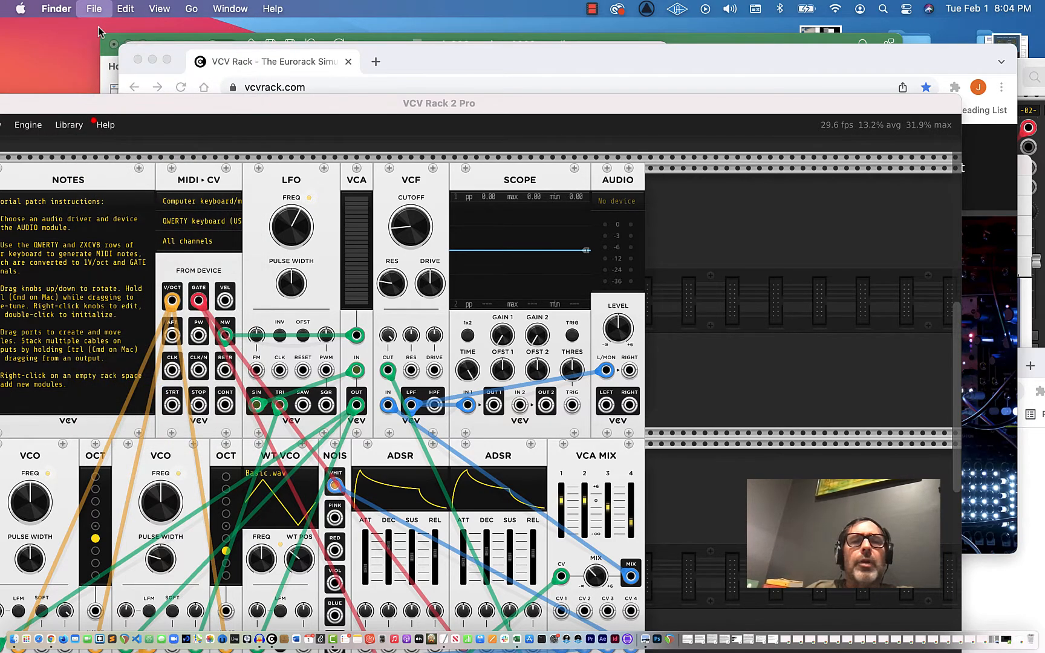
{"action": "double_click", "coordinate": [295, 214]}
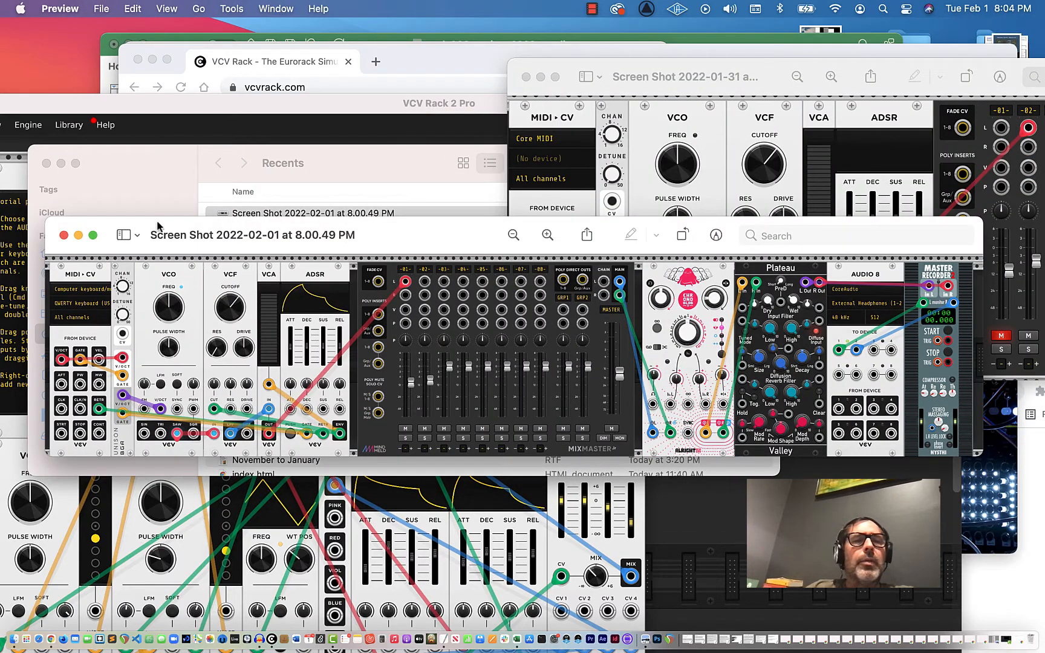
Move the reference screenshot up and the VCV Rack window below it so both can be seen.
{"action": "left_click_drag", "start_coordinate": [108, 233], "coordinate": [212, 108]}
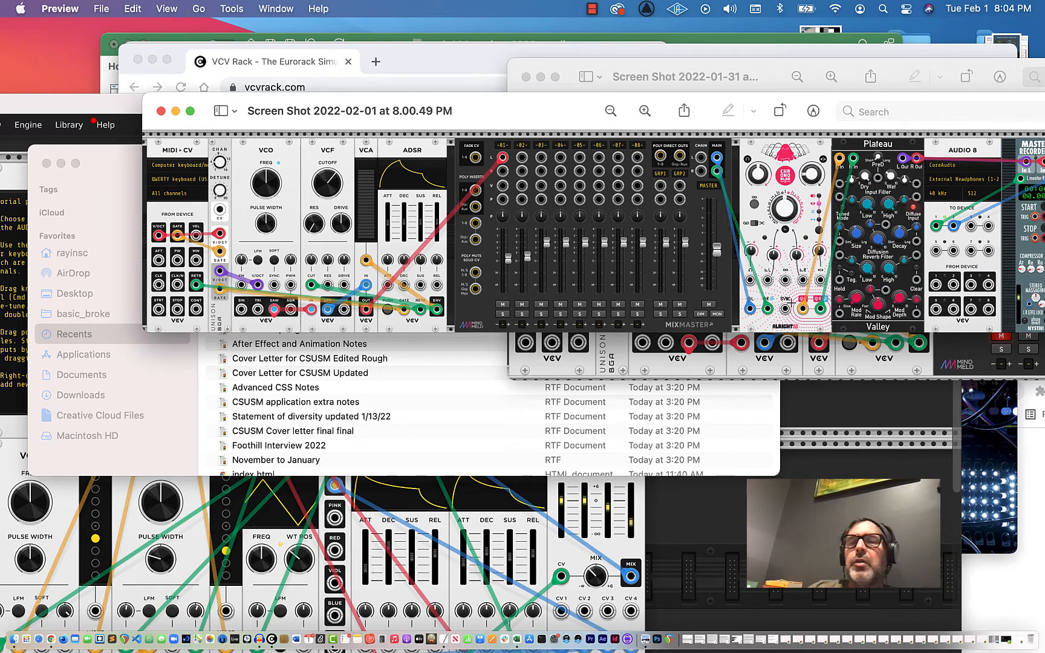
{"action": "left_click", "coordinate": [80, 101]}
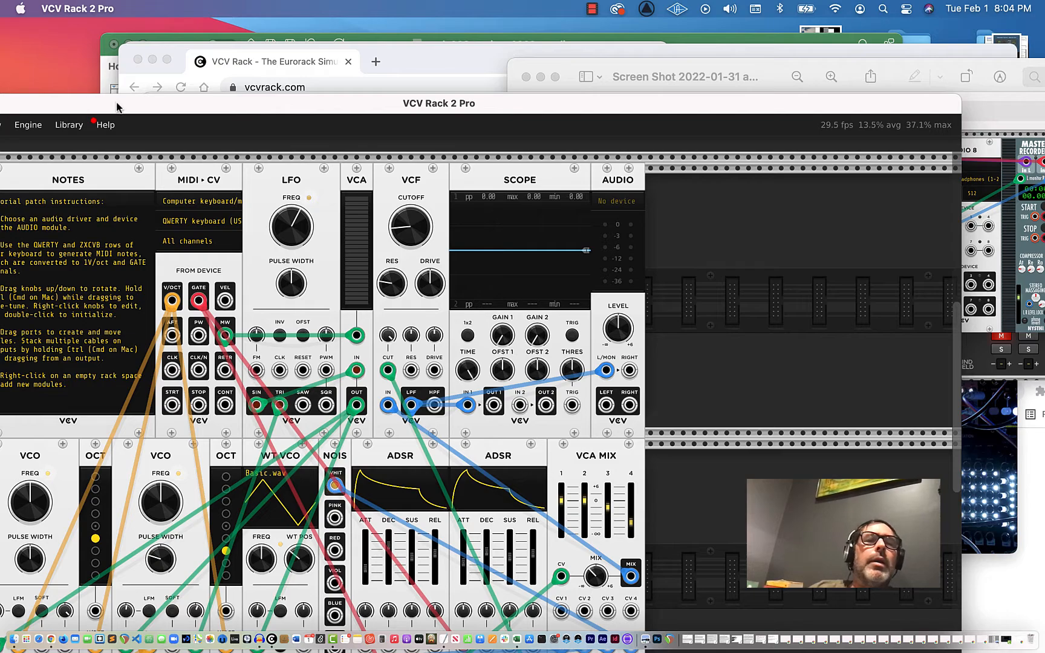
{"action": "left_click_drag", "start_coordinate": [118, 103], "coordinate": [285, 365]}
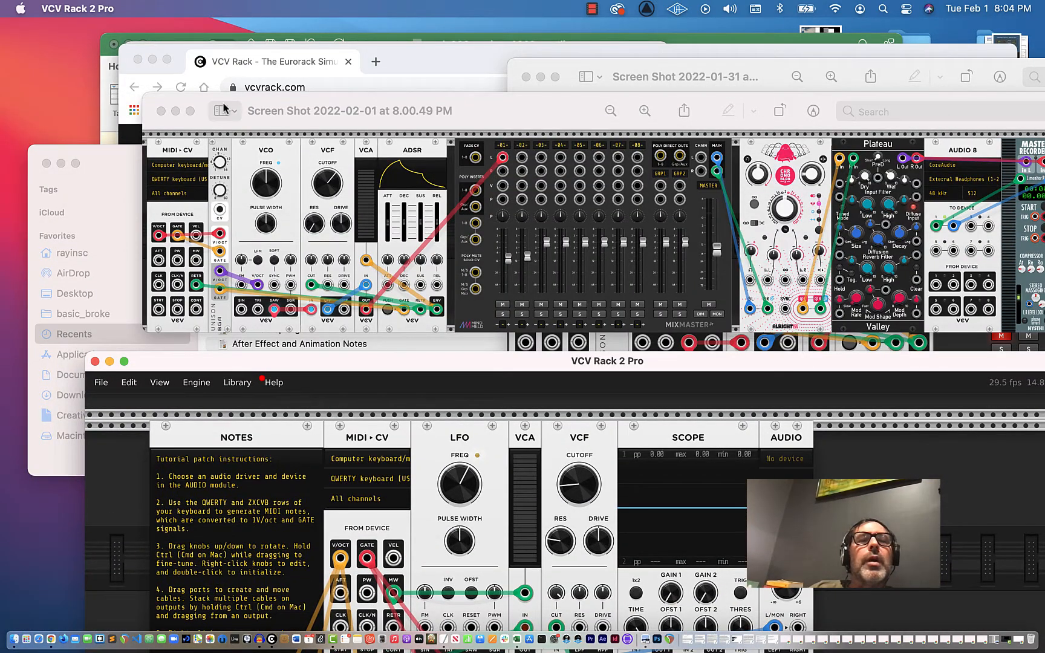
Switch to Chrome, open the Cougar Courses bookmark in a new tab, and enter the "Spring 2022 AMD 308" course from My Courses.
{"action": "left_click", "coordinate": [428, 52]}
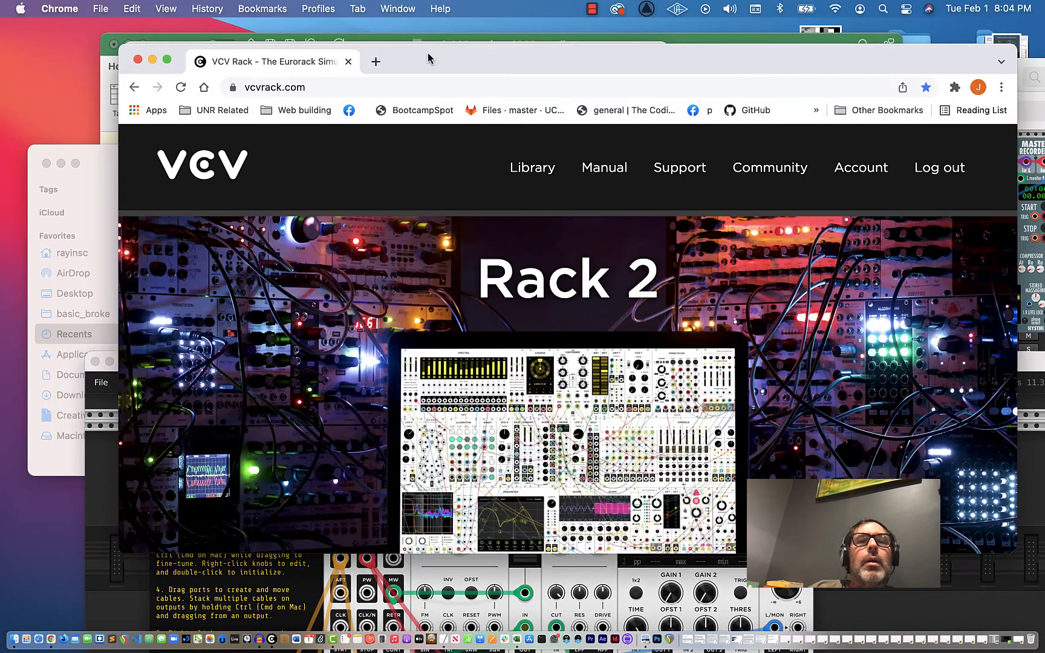
{"action": "left_click", "coordinate": [376, 61]}
{"action": "left_click", "coordinate": [816, 111]}
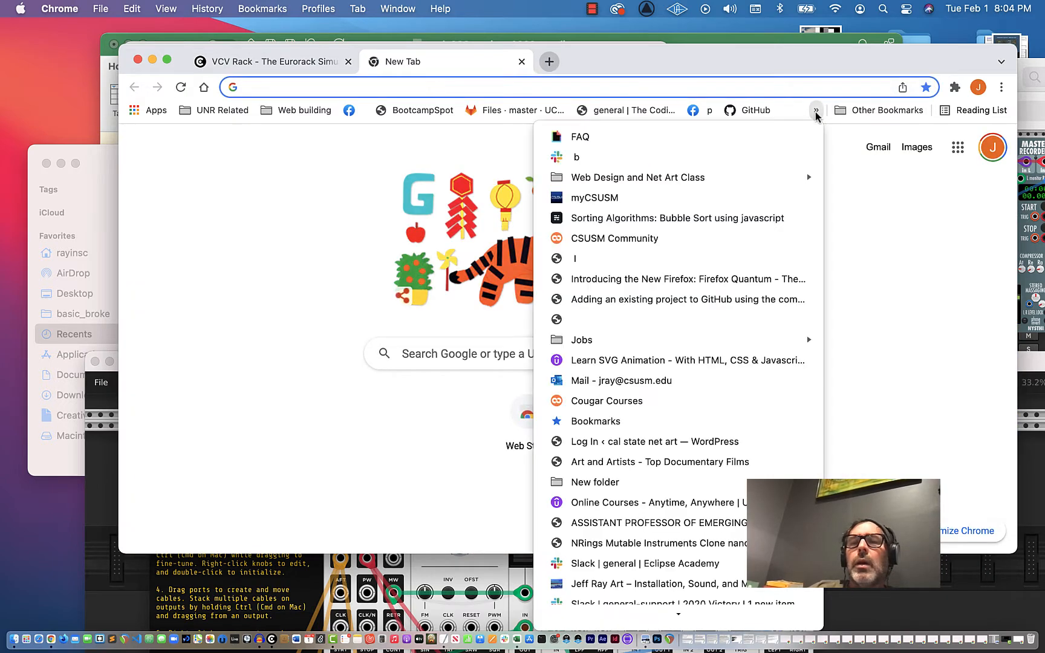
{"action": "left_click", "coordinate": [585, 401]}
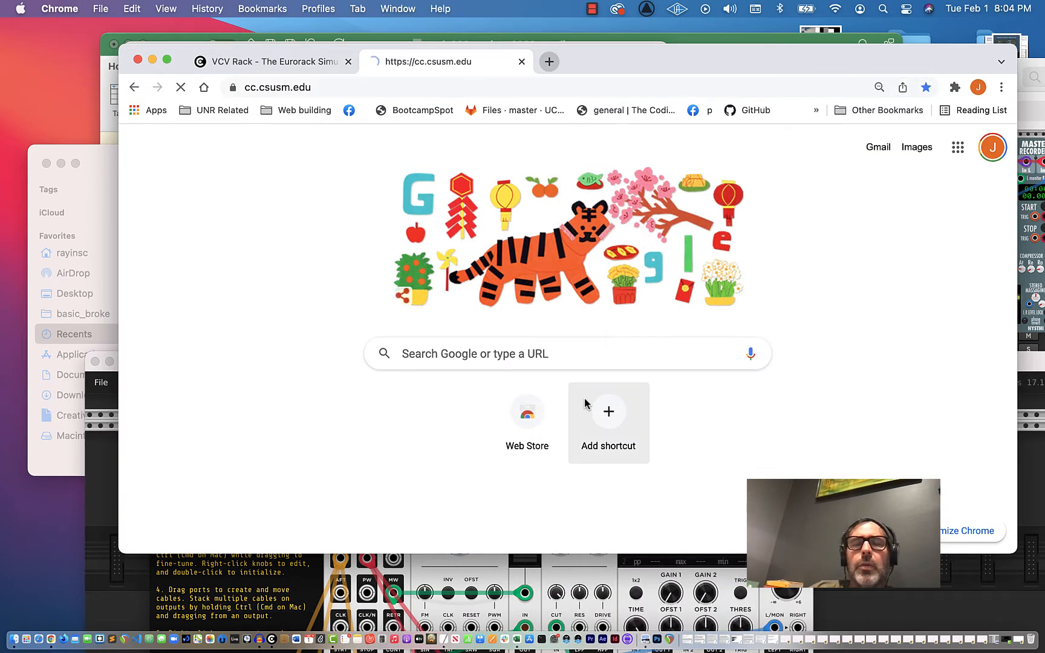
{"action": "left_click", "coordinate": [880, 156]}
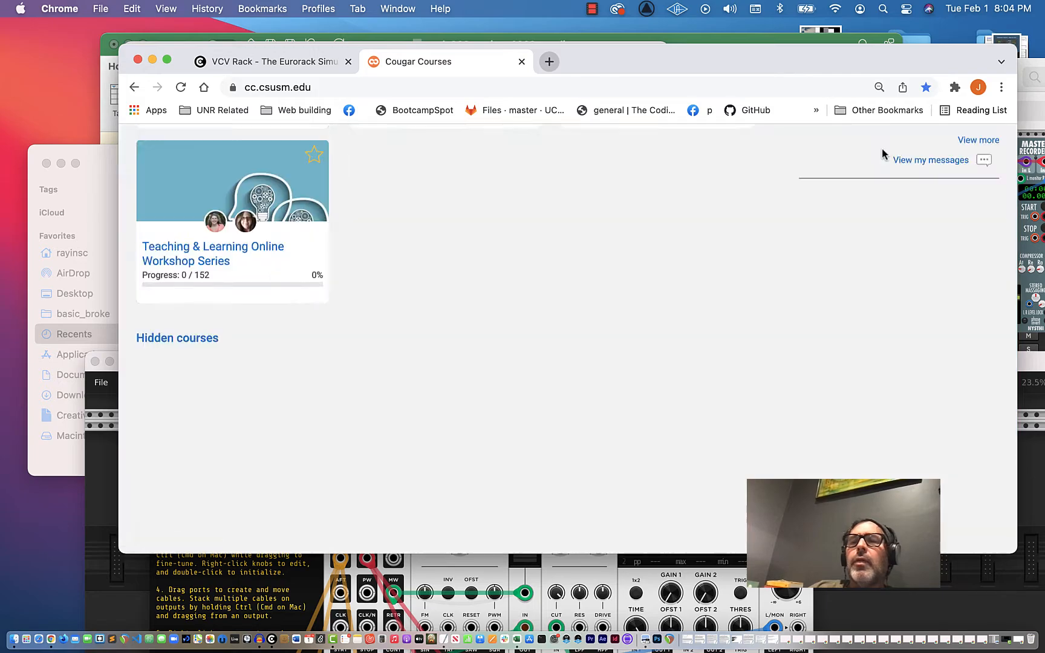
{"action": "left_click", "coordinate": [501, 383]}
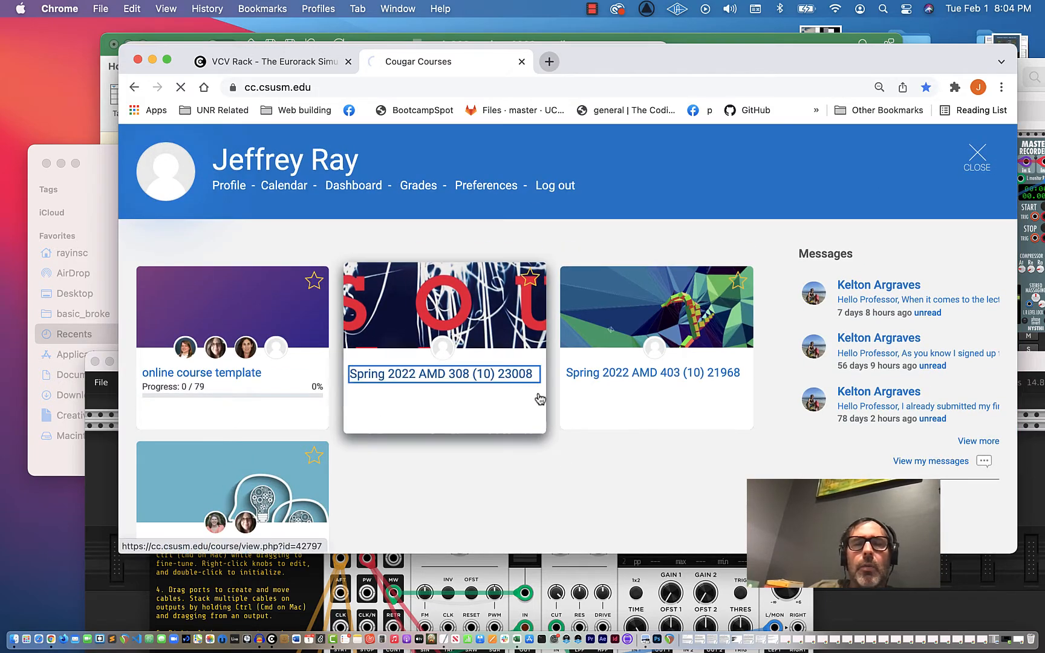
Go to the "WEEK 2 - SOUND ART - Updated" section of the course and locate the "VCV Rack Poly Patch" file.
{"action": "scroll", "coordinate": [560, 446], "scroll_direction": "down", "scroll_amount": 7}
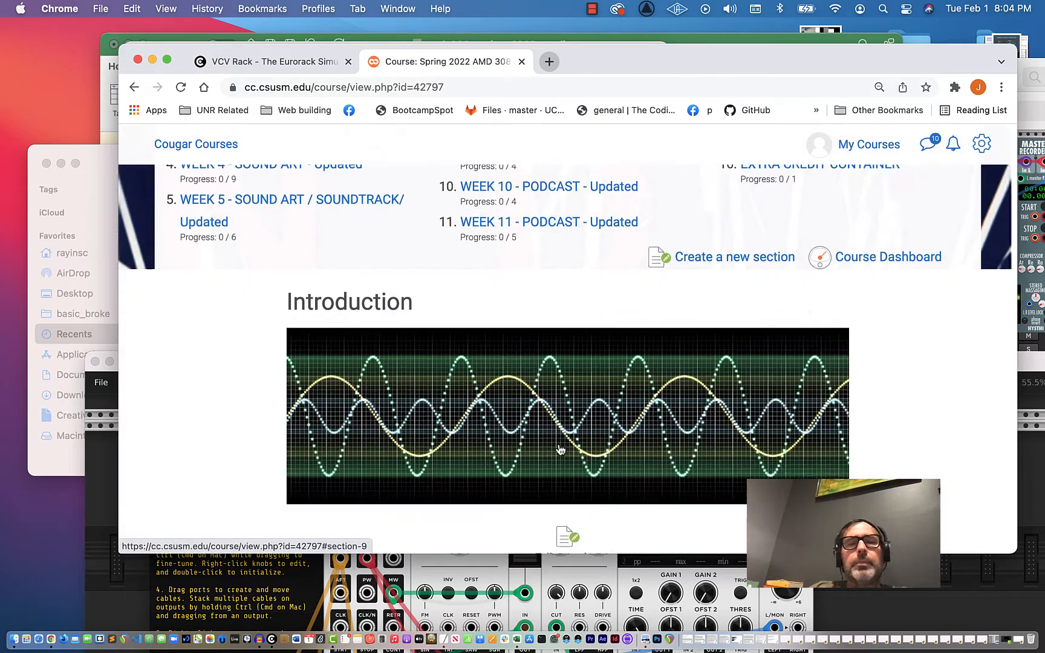
{"action": "scroll", "coordinate": [559, 446], "scroll_direction": "up", "scroll_amount": 7}
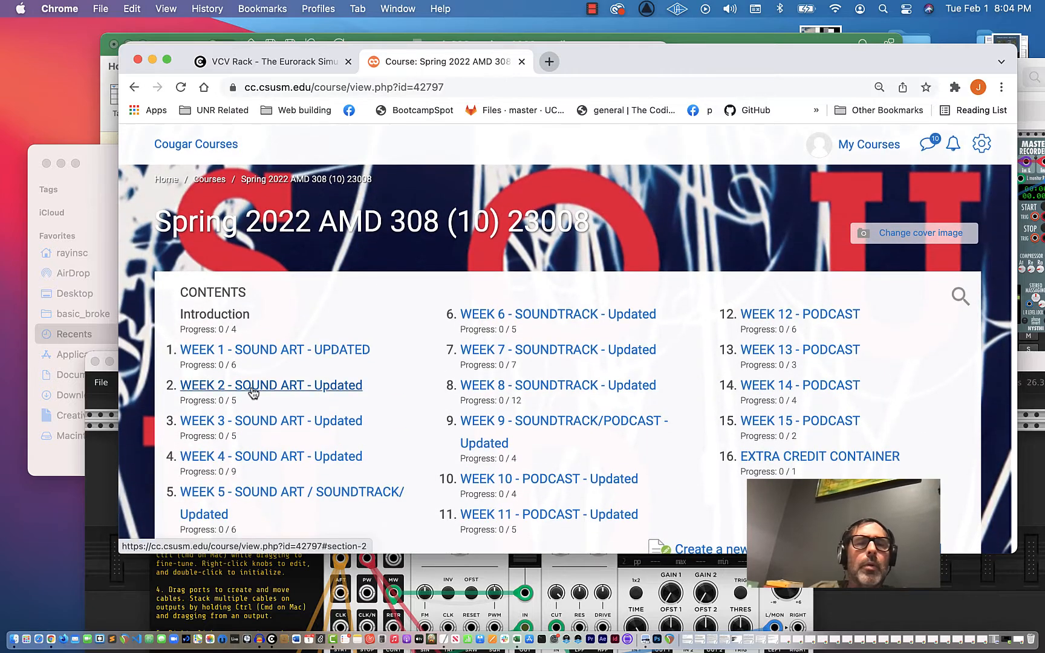
{"action": "left_click", "coordinate": [254, 388]}
{"action": "scroll", "coordinate": [542, 383], "scroll_direction": "down", "scroll_amount": 10}
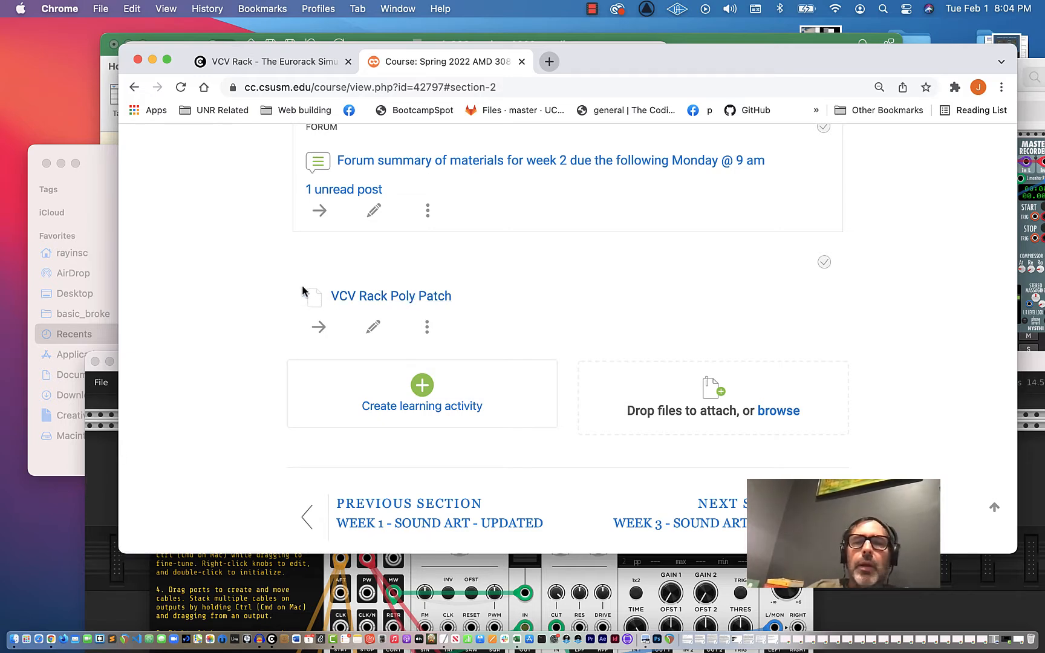
Switch to VCV Rack 2 Pro, move its window up, and open the patch "from_mono_to_poly.vcv".
{"action": "left_click", "coordinate": [96, 511]}
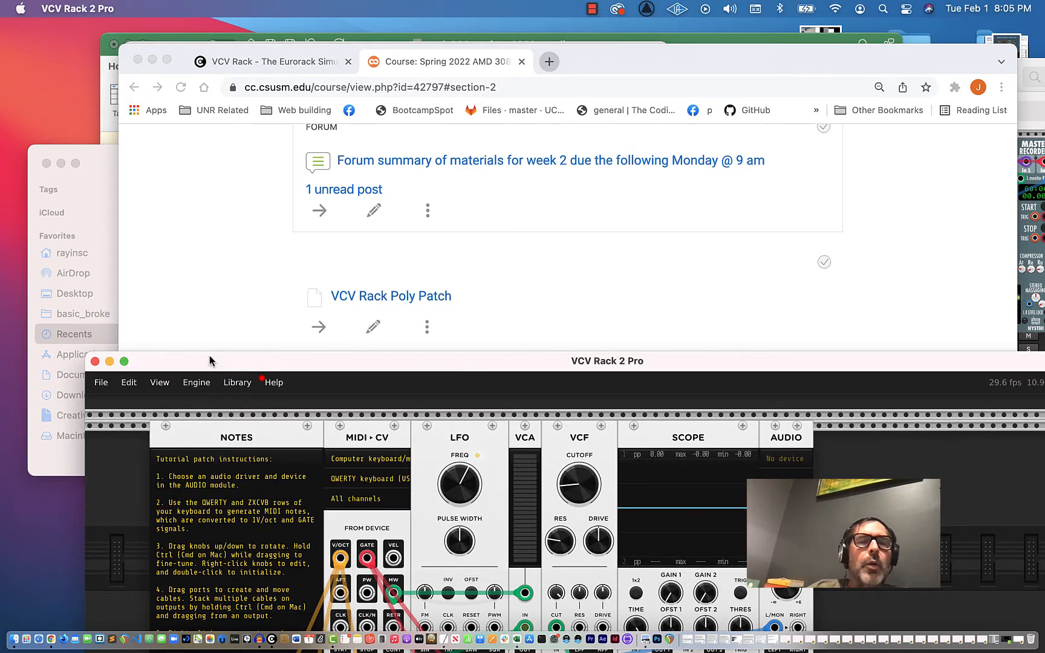
{"action": "left_click_drag", "start_coordinate": [208, 363], "coordinate": [162, 28]}
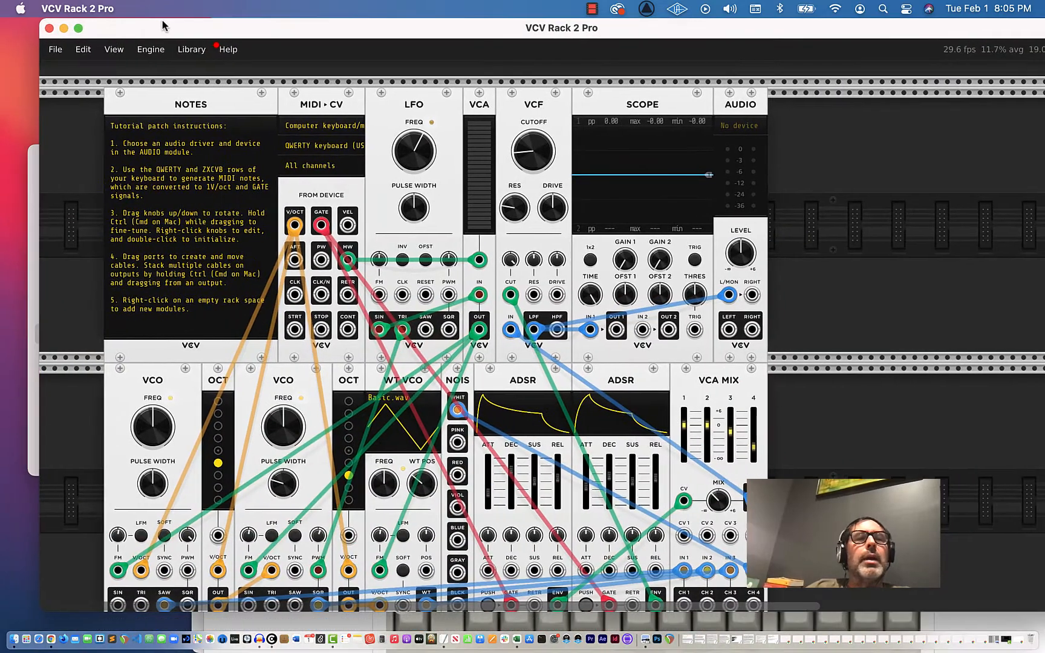
{"action": "left_click", "coordinate": [59, 50]}
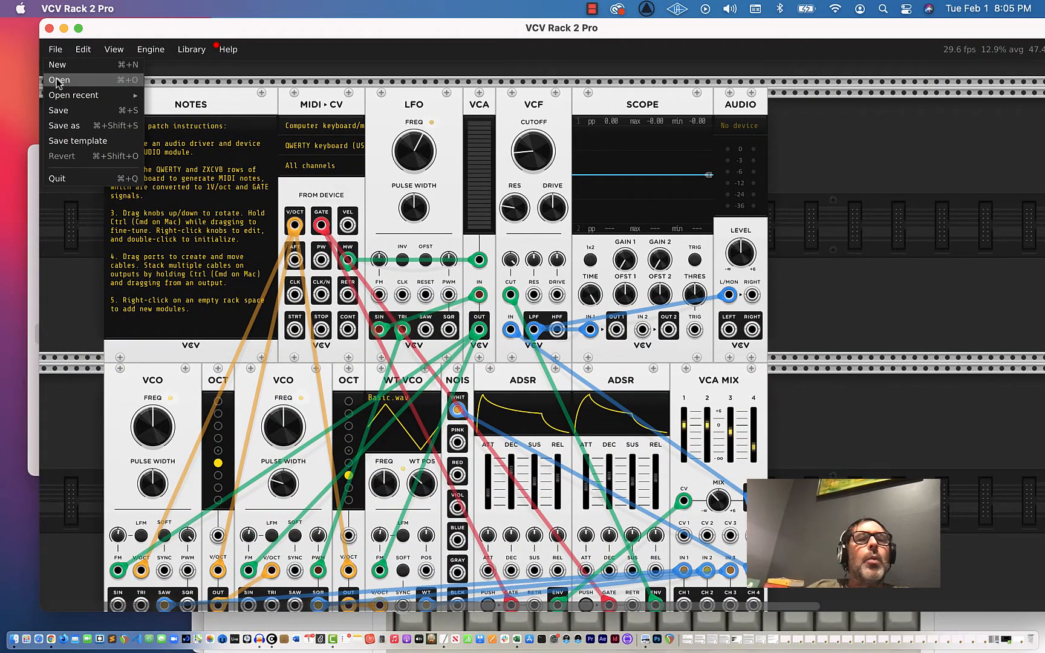
{"action": "left_click", "coordinate": [59, 81]}
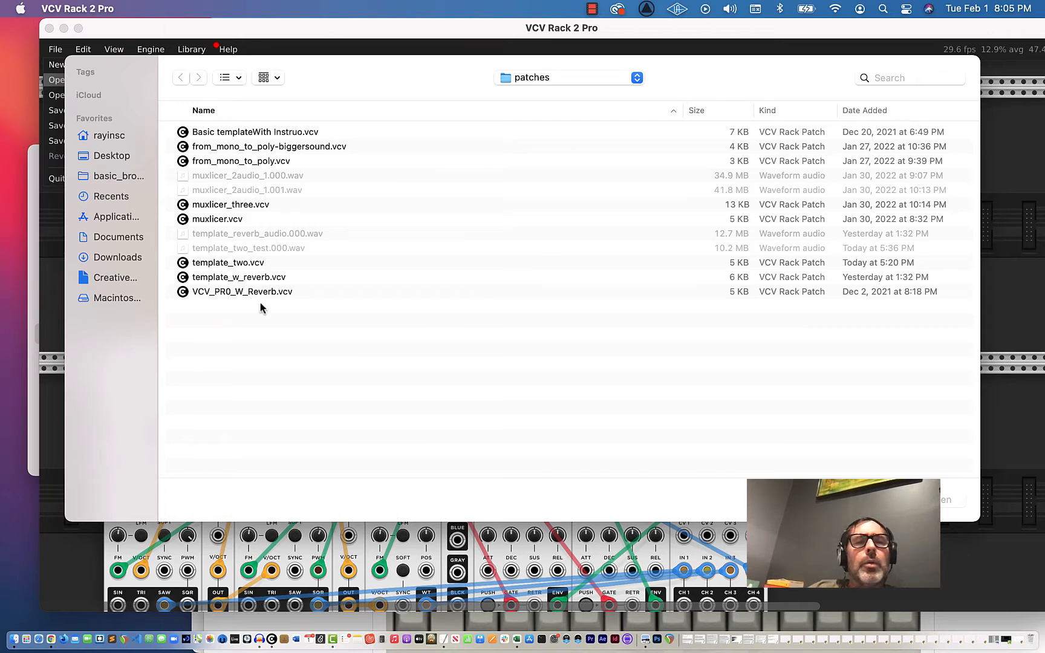
{"action": "left_click", "coordinate": [264, 150]}
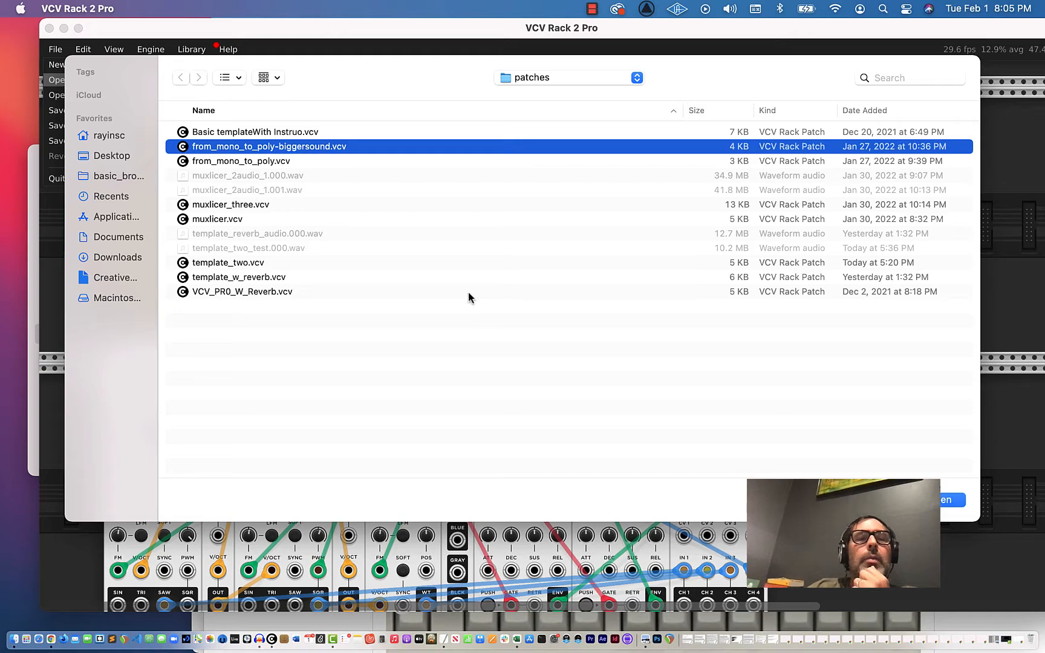
{"action": "left_click", "coordinate": [274, 161]}
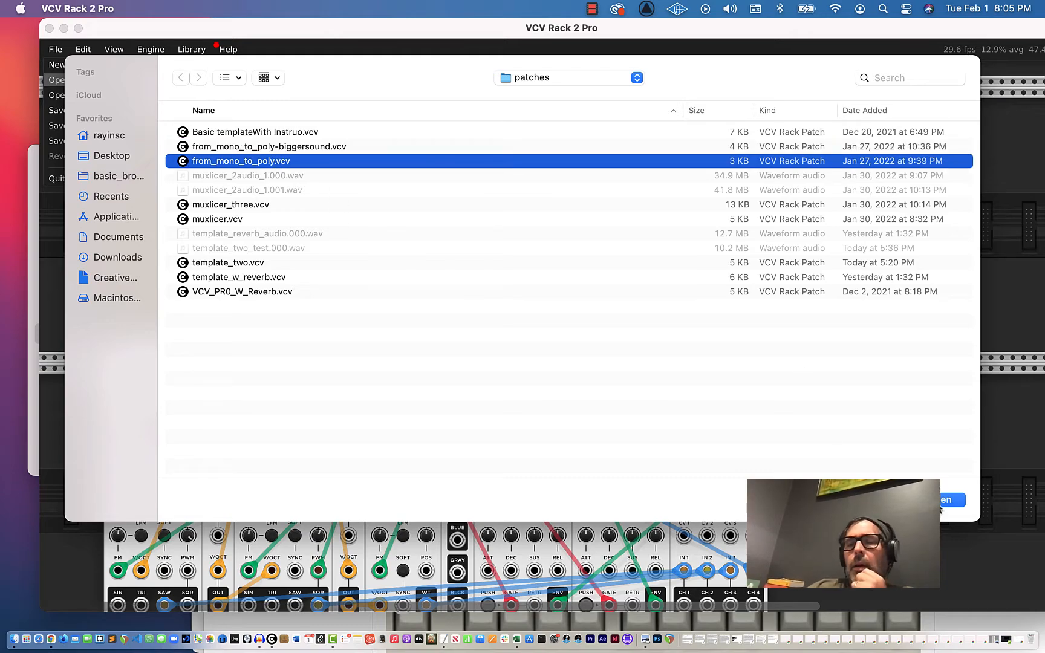
{"action": "left_click", "coordinate": [944, 502]}
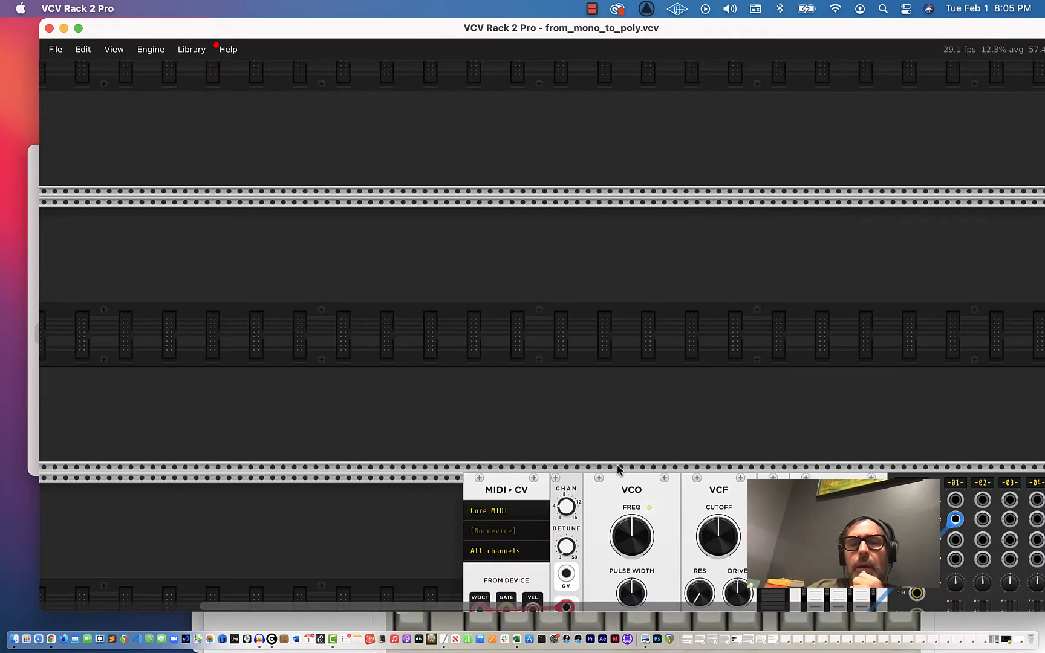
Examine the modules and cabling across the opened patch, from MIDI-CV through the mixer and Audio 8 to Master Recorder.
{"action": "scroll", "coordinate": [618, 468], "scroll_direction": "down", "scroll_amount": 10}
{"action": "scroll", "coordinate": [620, 448], "scroll_direction": "right", "scroll_amount": 10}
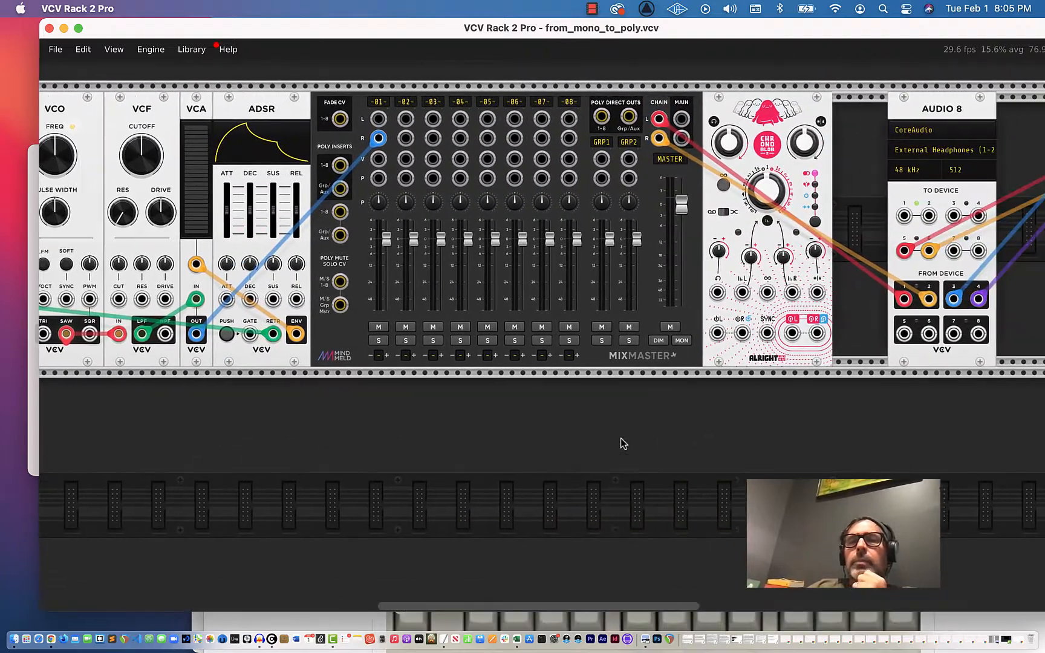
{"action": "scroll", "coordinate": [620, 438], "scroll_direction": "right", "scroll_amount": 5}
{"action": "scroll", "coordinate": [620, 438], "scroll_direction": "left", "scroll_amount": 10}
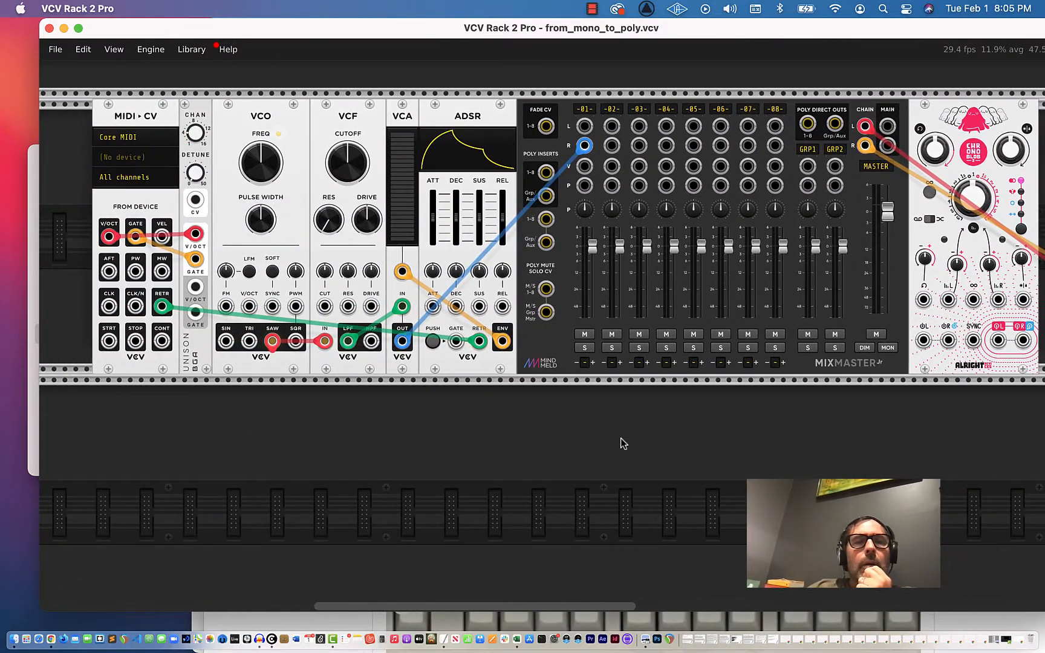
{"action": "scroll", "coordinate": [620, 437], "scroll_direction": "up", "scroll_amount": 2}
{"action": "scroll", "coordinate": [620, 438], "scroll_direction": "left", "scroll_amount": 1}
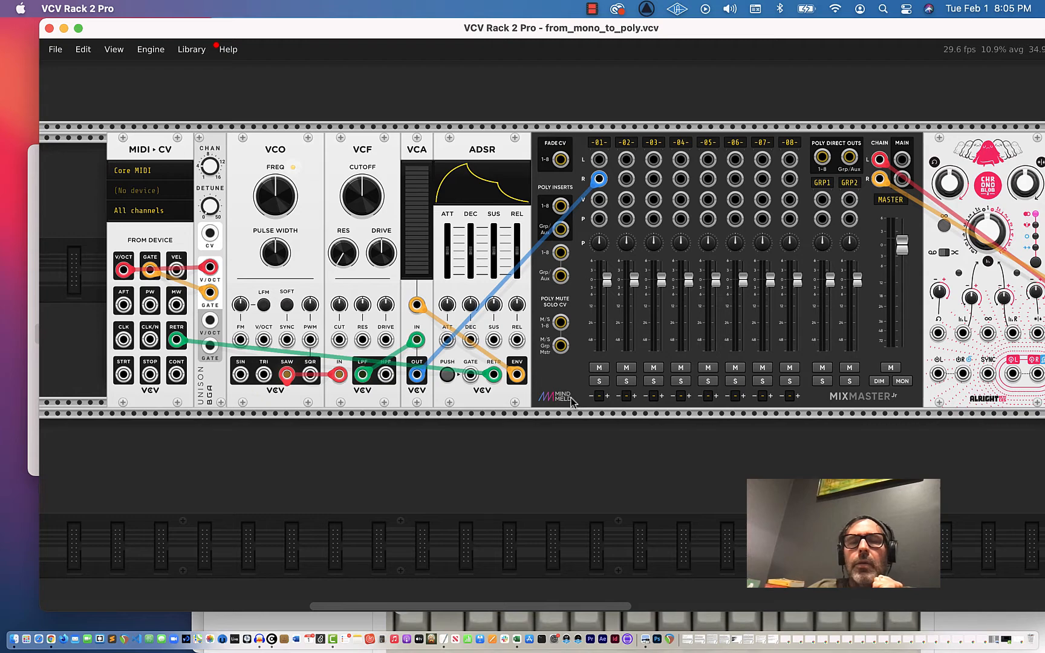
{"action": "scroll", "coordinate": [575, 400], "scroll_direction": "right", "scroll_amount": 15}
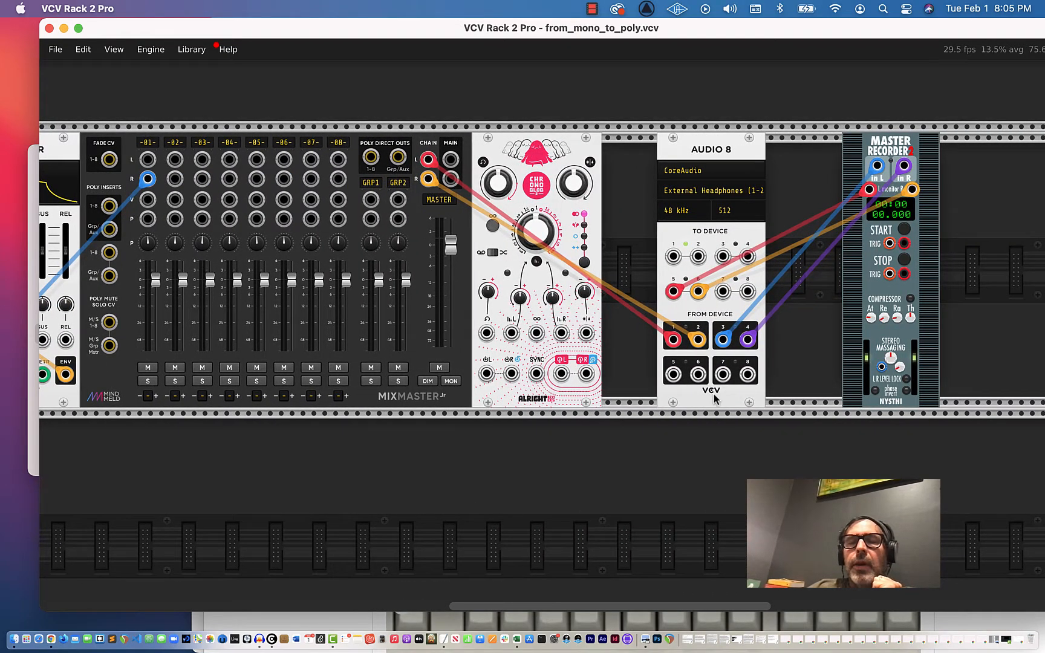
{"action": "scroll", "coordinate": [714, 399], "scroll_direction": "left", "scroll_amount": 7}
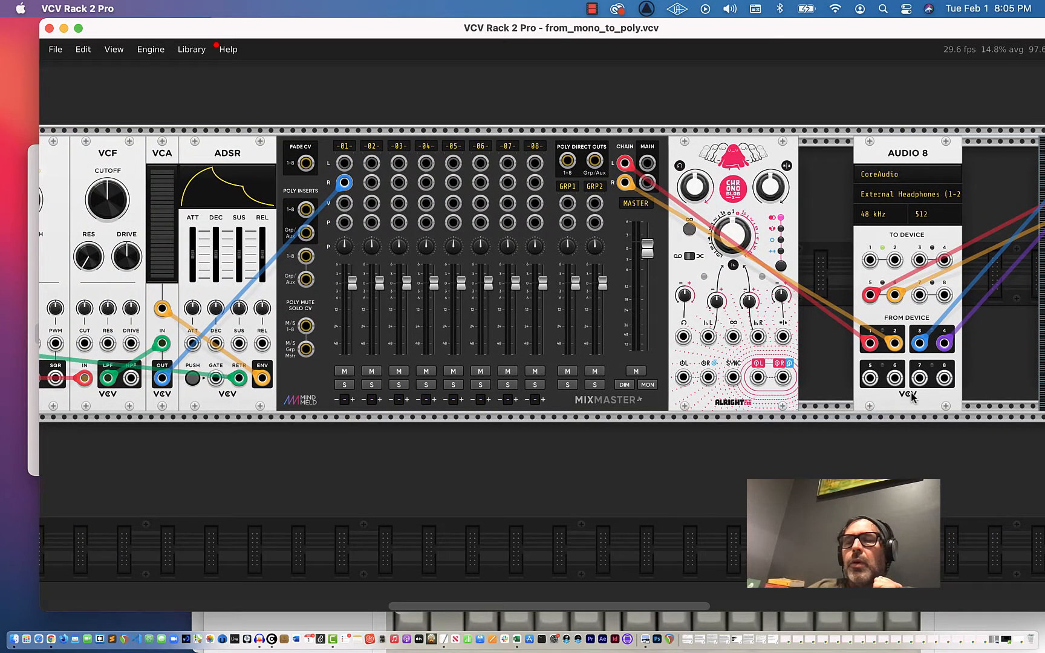
{"action": "scroll", "coordinate": [528, 328], "scroll_direction": "left", "scroll_amount": 12}
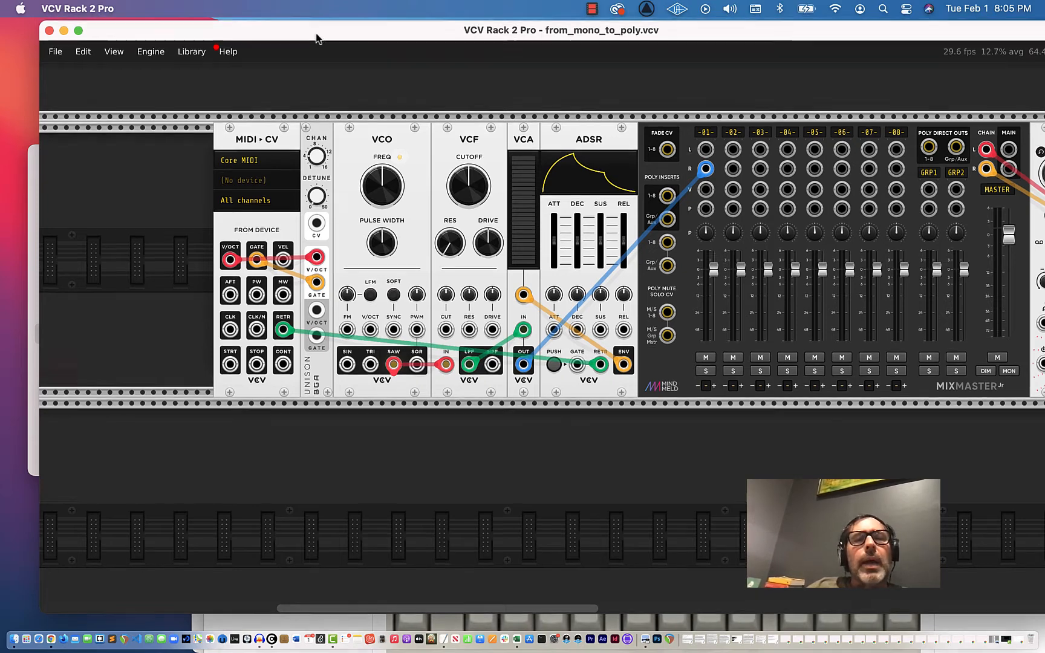
Replace the opened patch with a new template patch.
{"action": "left_click_drag", "start_coordinate": [316, 36], "coordinate": [305, 42]}
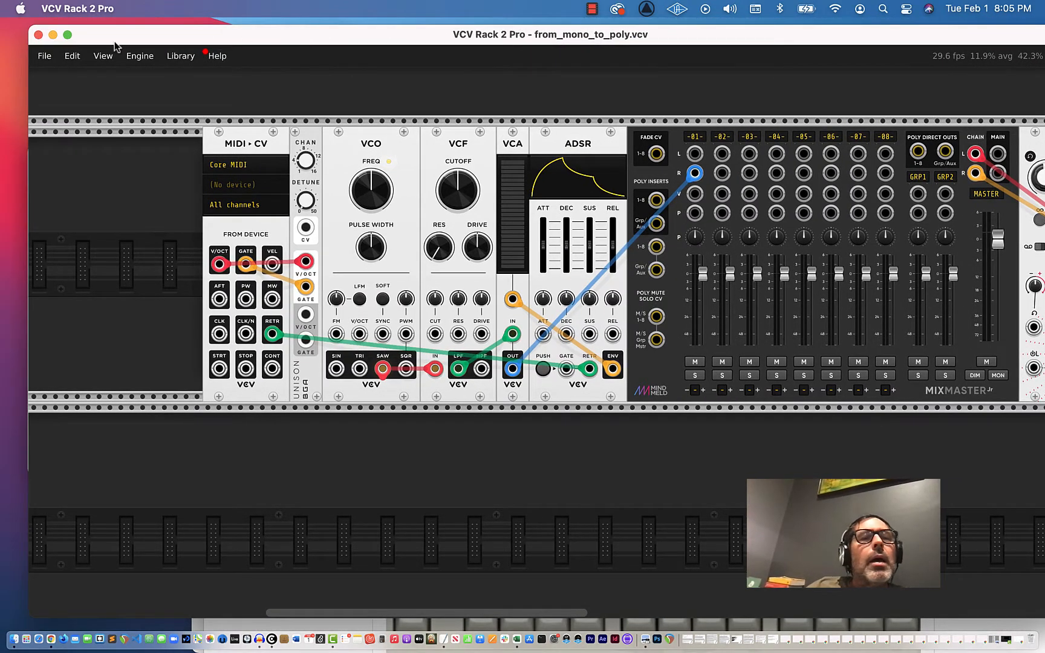
{"action": "left_click", "coordinate": [44, 56]}
{"action": "left_click", "coordinate": [51, 70]}
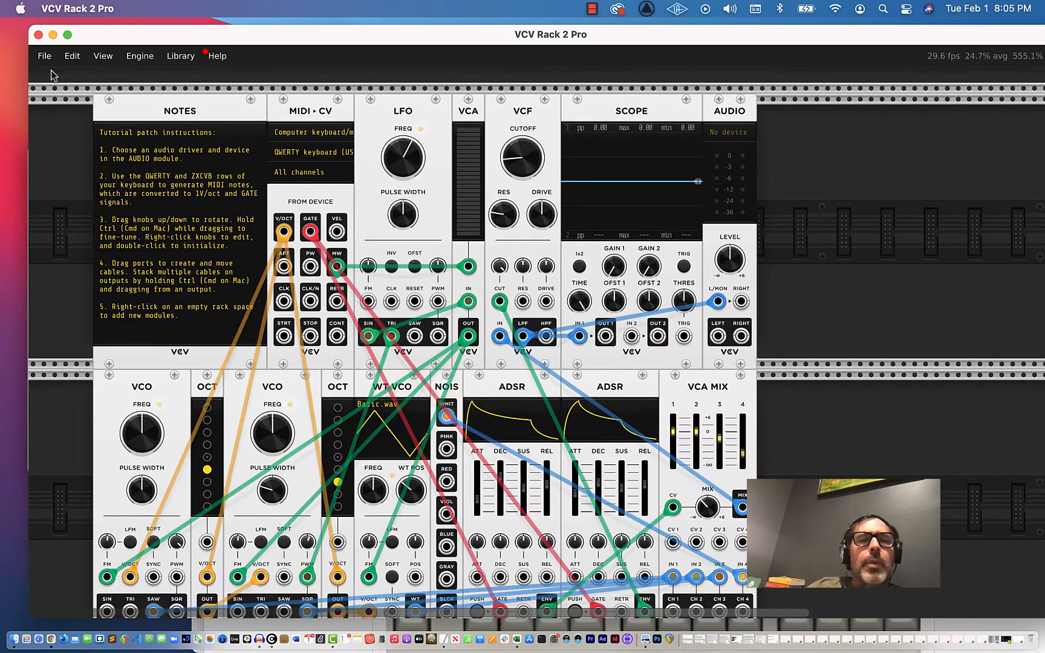
Rearrange the VCV Rack, Chrome and reference screenshot windows so the screenshot shows above VCV Rack, and bring VCV Rack to the front.
{"action": "left_click_drag", "start_coordinate": [248, 36], "coordinate": [246, 167]}
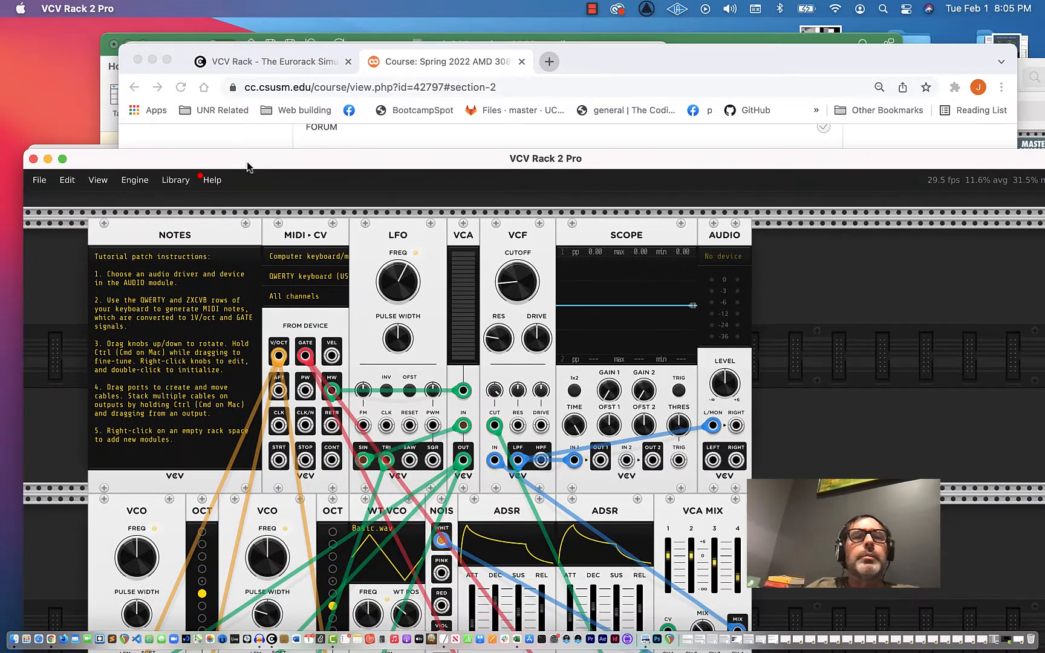
{"action": "left_click_drag", "start_coordinate": [619, 56], "coordinate": [1010, 149]}
{"action": "left_click_drag", "start_coordinate": [558, 111], "coordinate": [654, 114]}
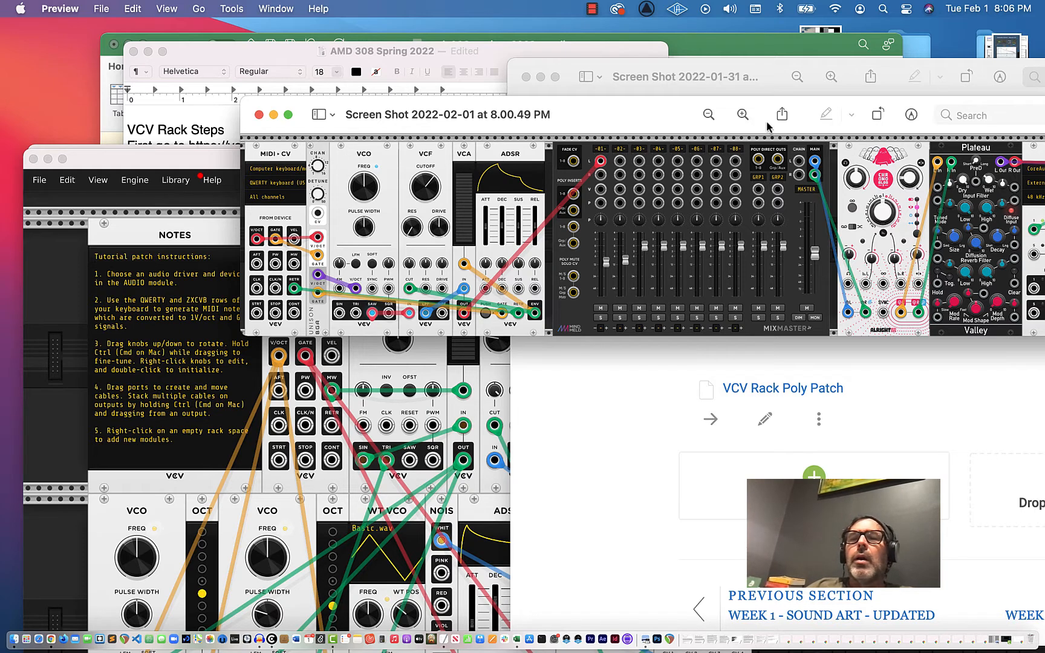
{"action": "left_click_drag", "start_coordinate": [593, 109], "coordinate": [303, 91]}
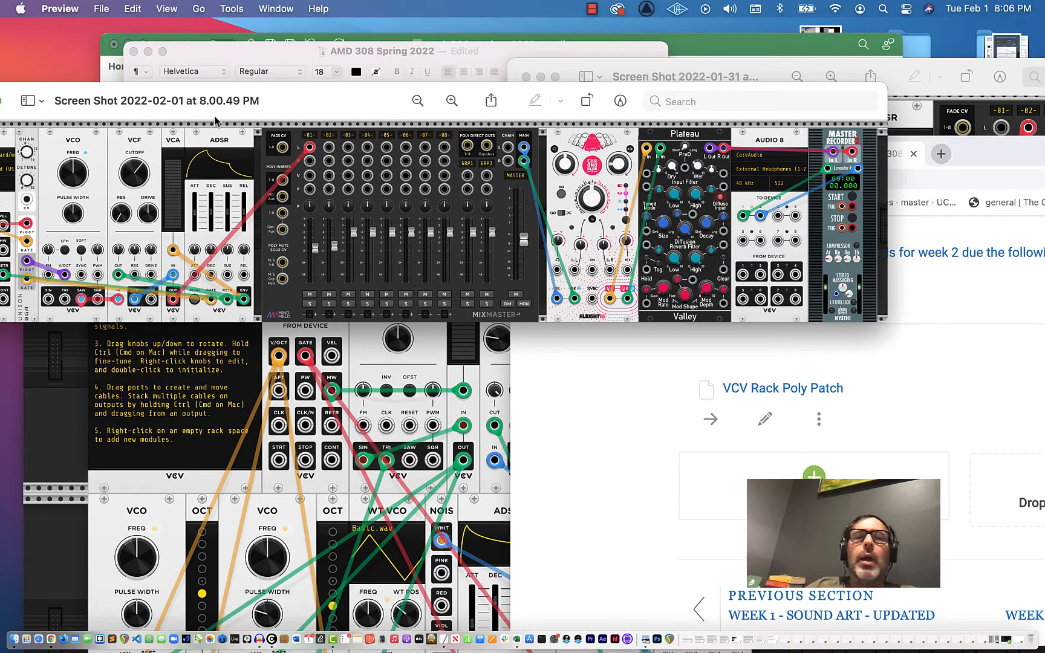
{"action": "left_click_drag", "start_coordinate": [11, 88], "coordinate": [449, 46]}
{"action": "left_click", "coordinate": [263, 198]}
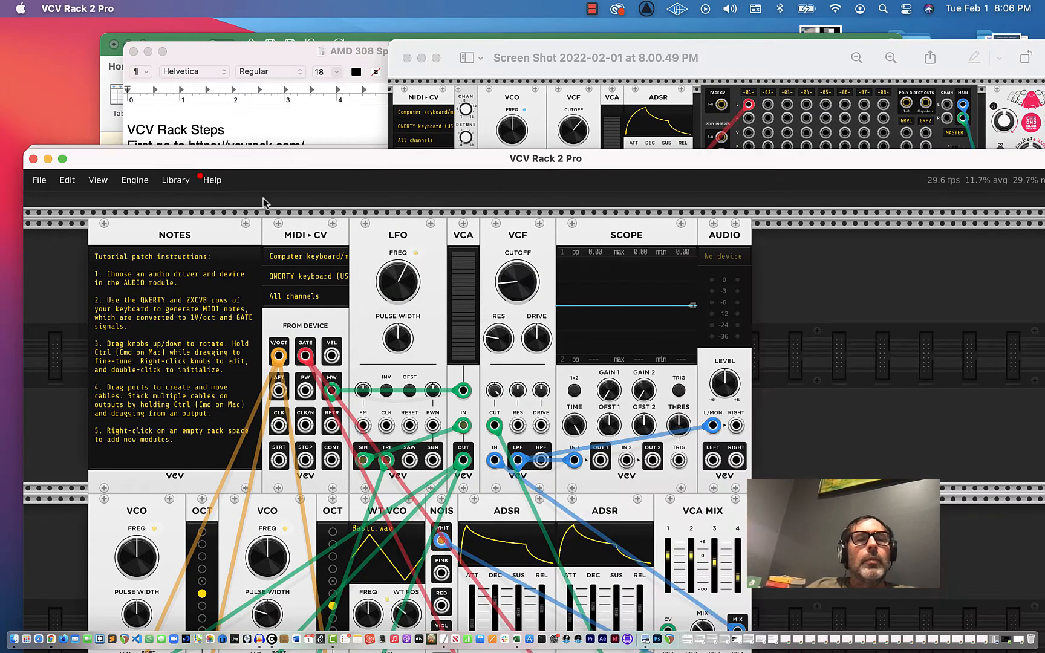
Delete the Notes and Scope modules from the template patch.
{"action": "right_click", "coordinate": [204, 236]}
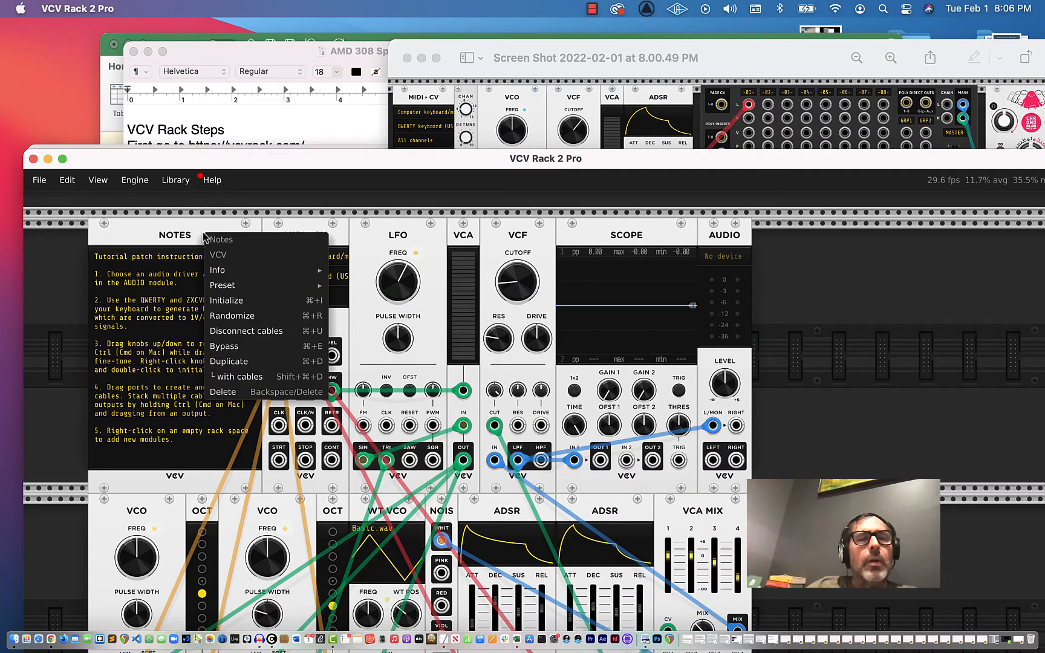
{"action": "left_click", "coordinate": [222, 392]}
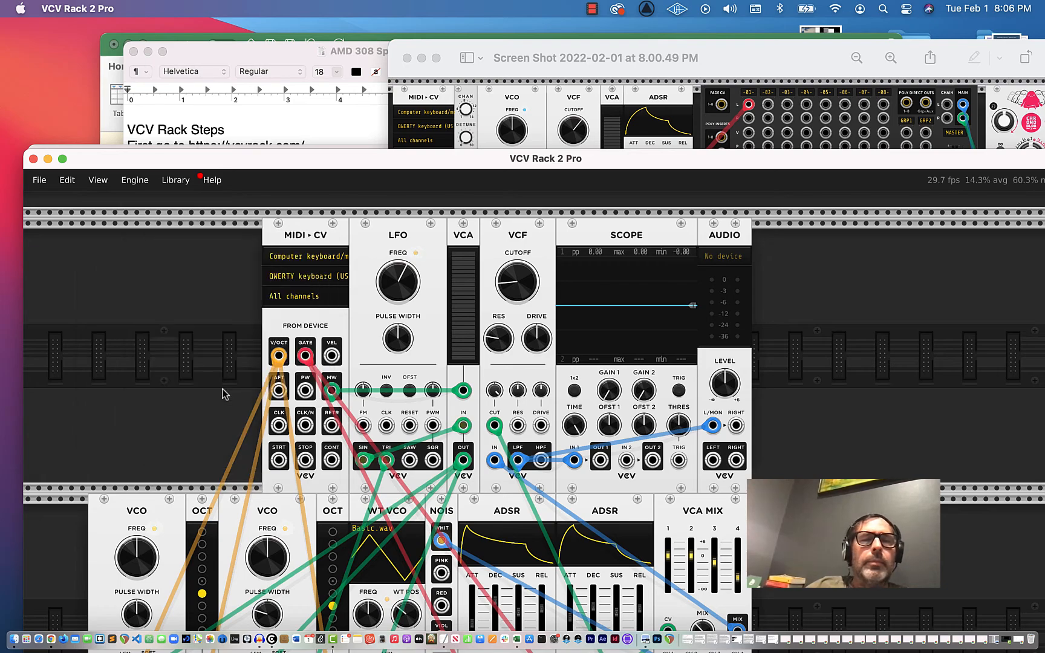
{"action": "scroll", "coordinate": [624, 253], "scroll_direction": "right", "scroll_amount": 5}
{"action": "scroll", "coordinate": [624, 252], "scroll_direction": "up", "scroll_amount": 2}
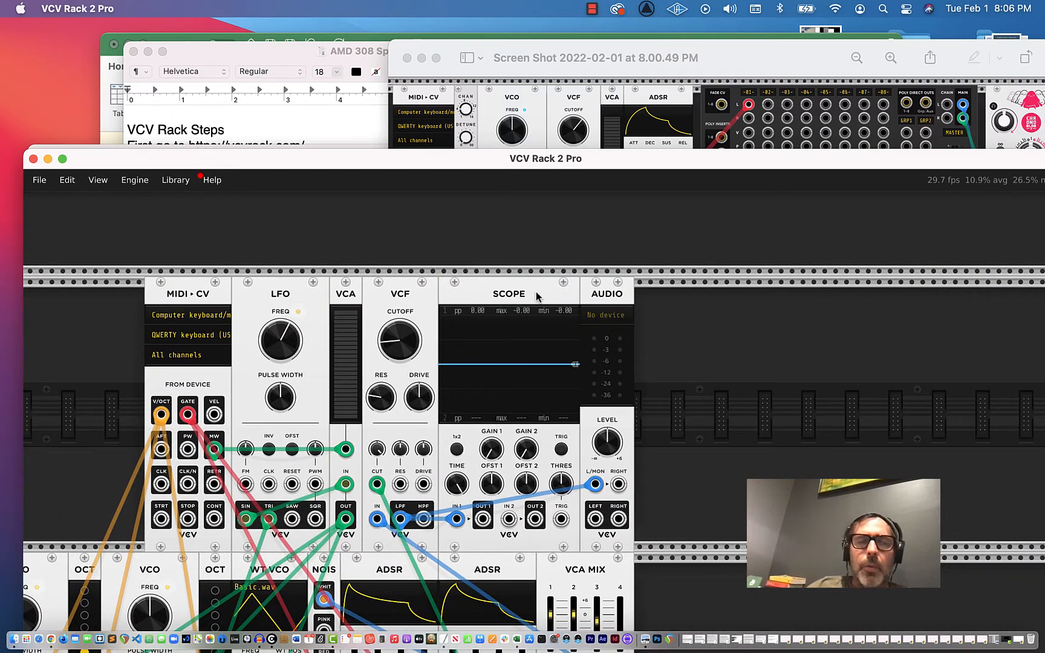
{"action": "right_click", "coordinate": [536, 292]}
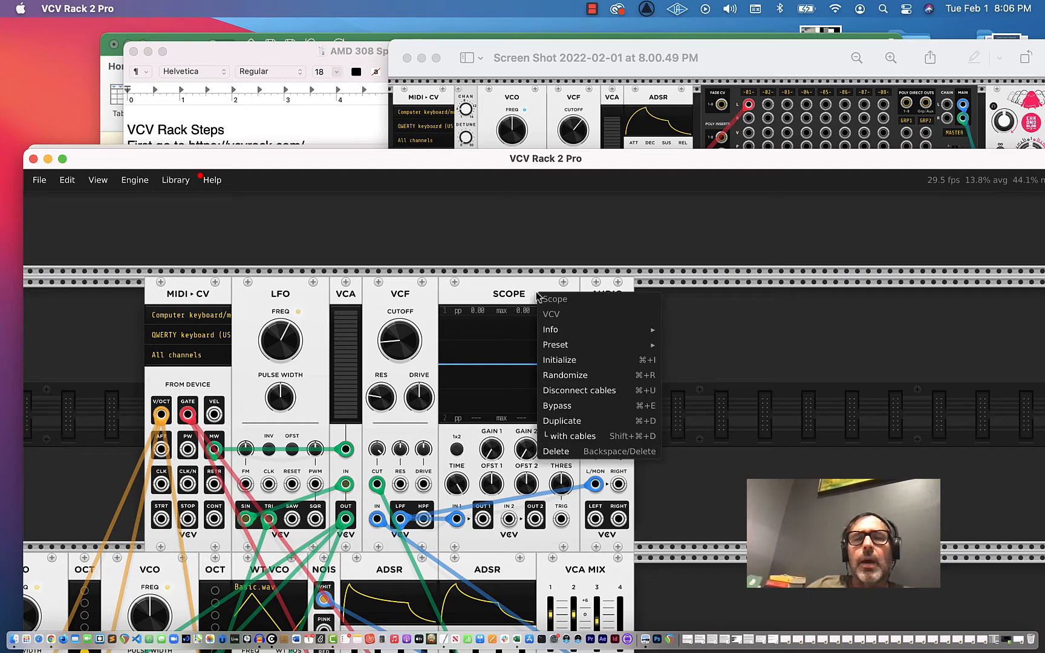
{"action": "left_click", "coordinate": [555, 453]}
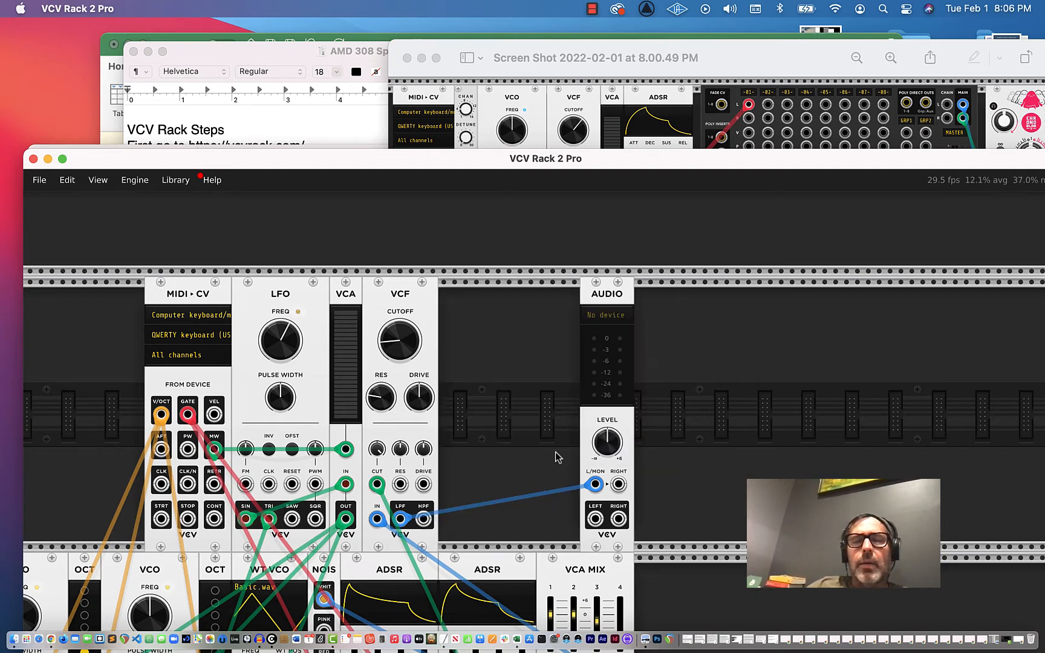
Delete the Audio 2 module from the upper row and consult the reference screenshot.
{"action": "right_click", "coordinate": [609, 295]}
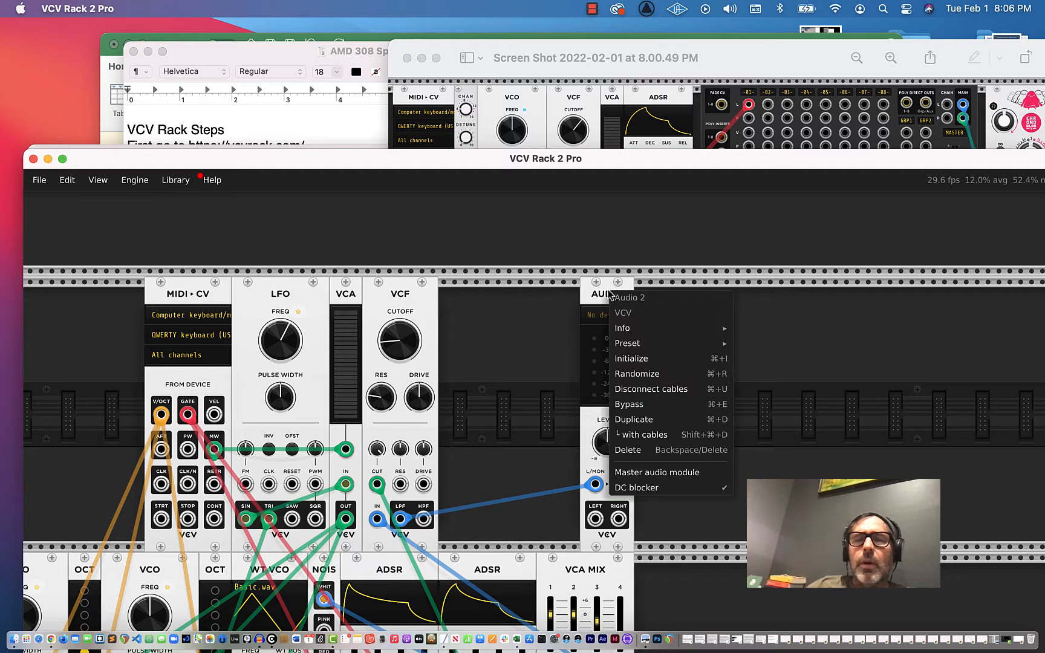
{"action": "left_click", "coordinate": [621, 450]}
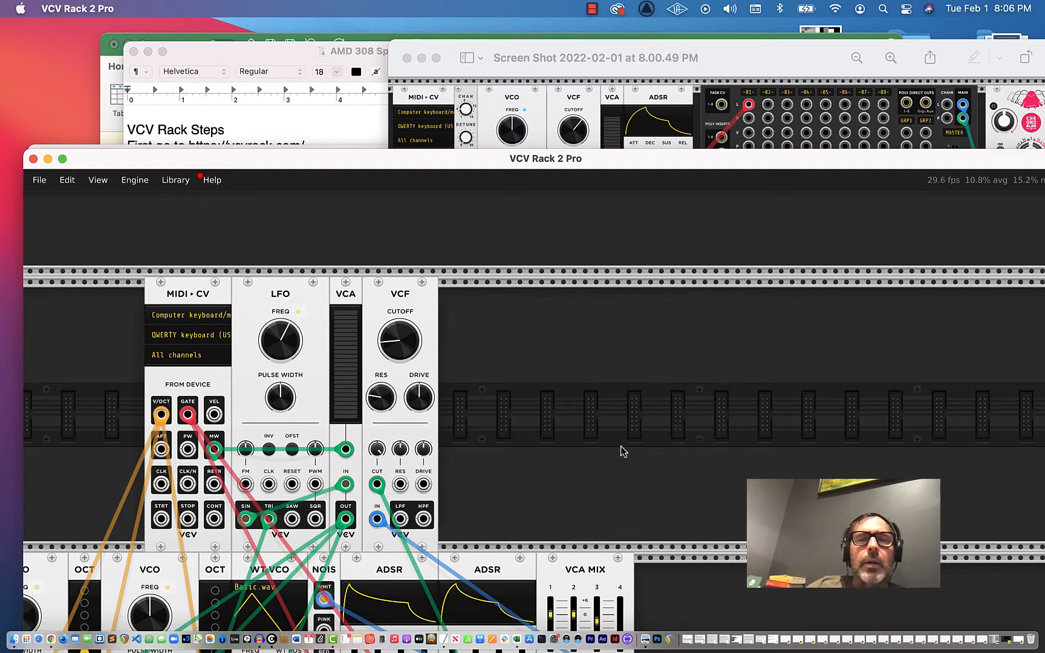
{"action": "left_click", "coordinate": [721, 56]}
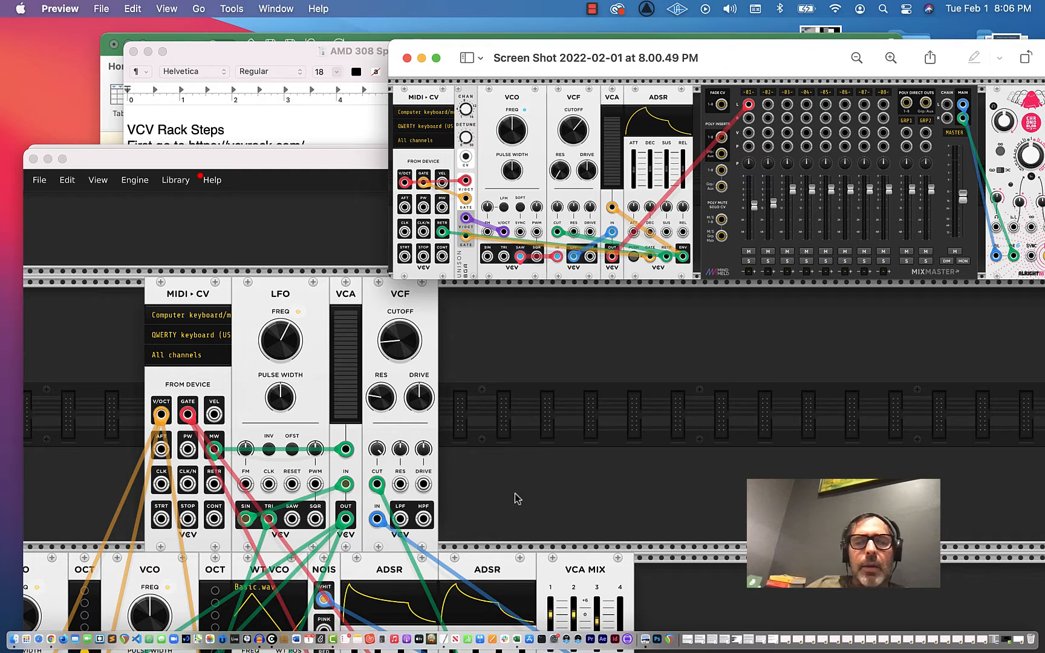
Move the right-hand ADSR into the upper row and arrange the modules there as MIDI-CV, LFO, VCF, VCA, ADSR without gaps.
{"action": "left_click_drag", "start_coordinate": [487, 580], "coordinate": [486, 307]}
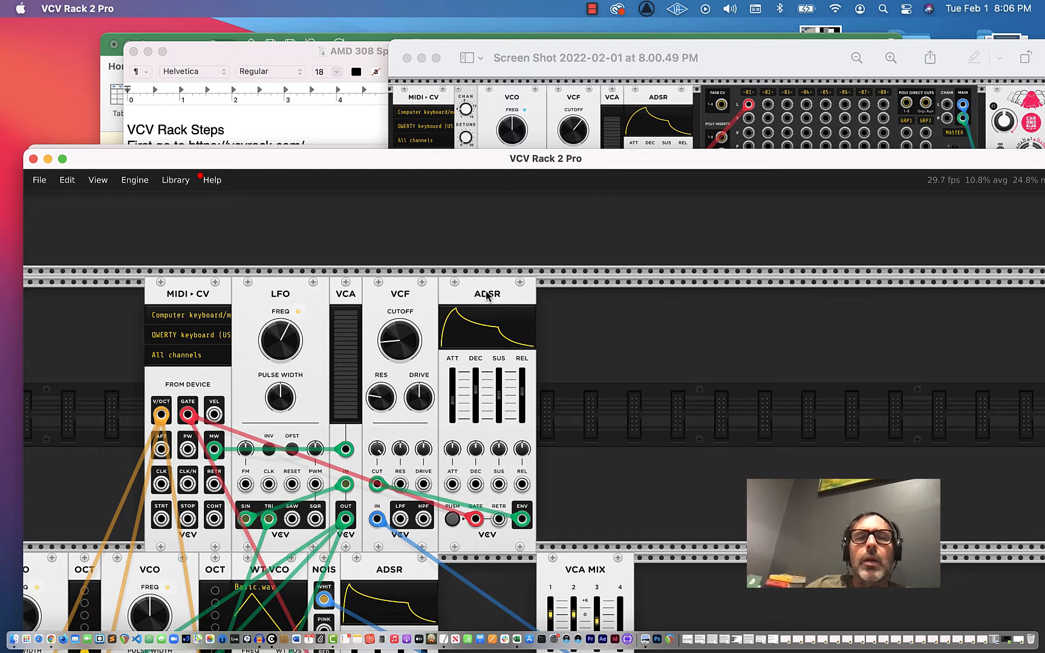
{"action": "left_click_drag", "start_coordinate": [488, 295], "coordinate": [585, 294]}
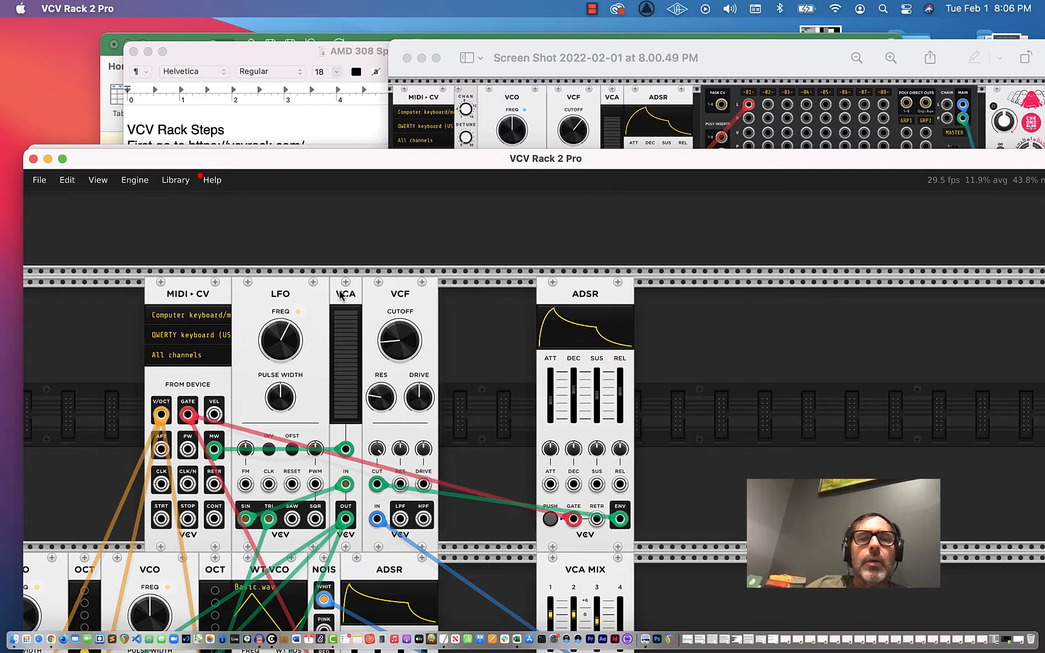
{"action": "left_click_drag", "start_coordinate": [340, 296], "coordinate": [511, 313]}
{"action": "left_click_drag", "start_coordinate": [392, 302], "coordinate": [347, 303]}
{"action": "left_click_drag", "start_coordinate": [524, 293], "coordinate": [415, 293]}
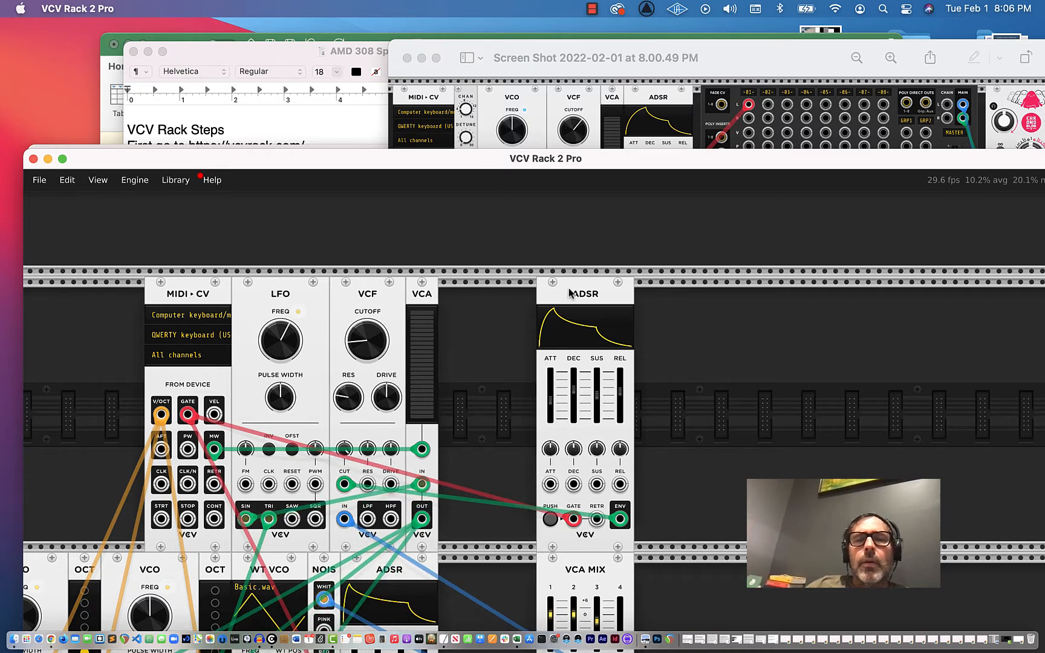
{"action": "left_click_drag", "start_coordinate": [568, 291], "coordinate": [480, 288]}
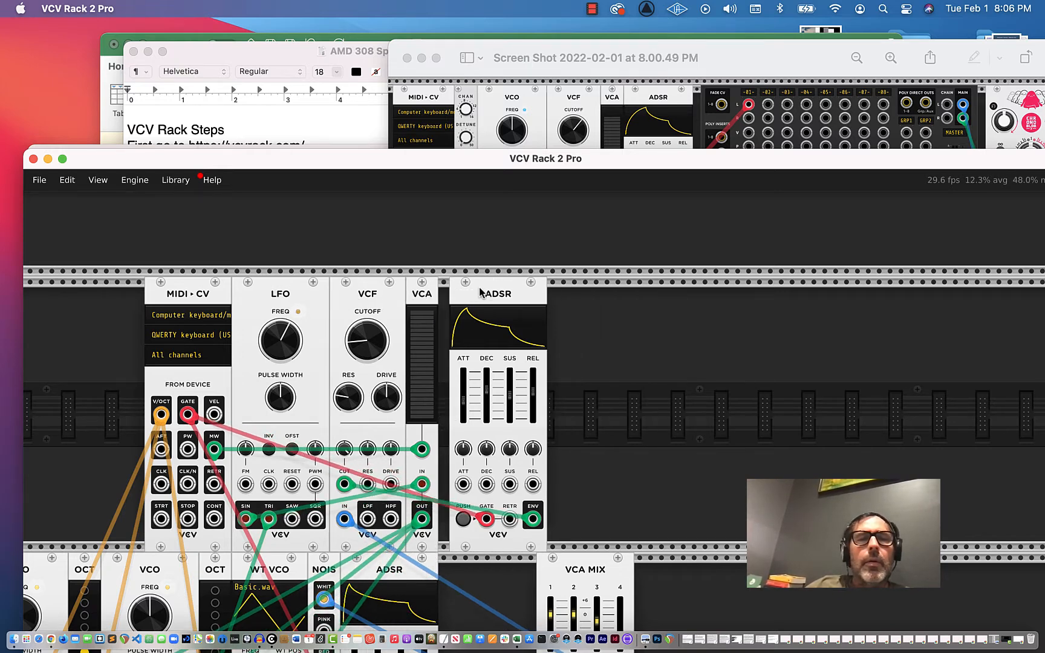
{"action": "left_click", "coordinate": [491, 45]}
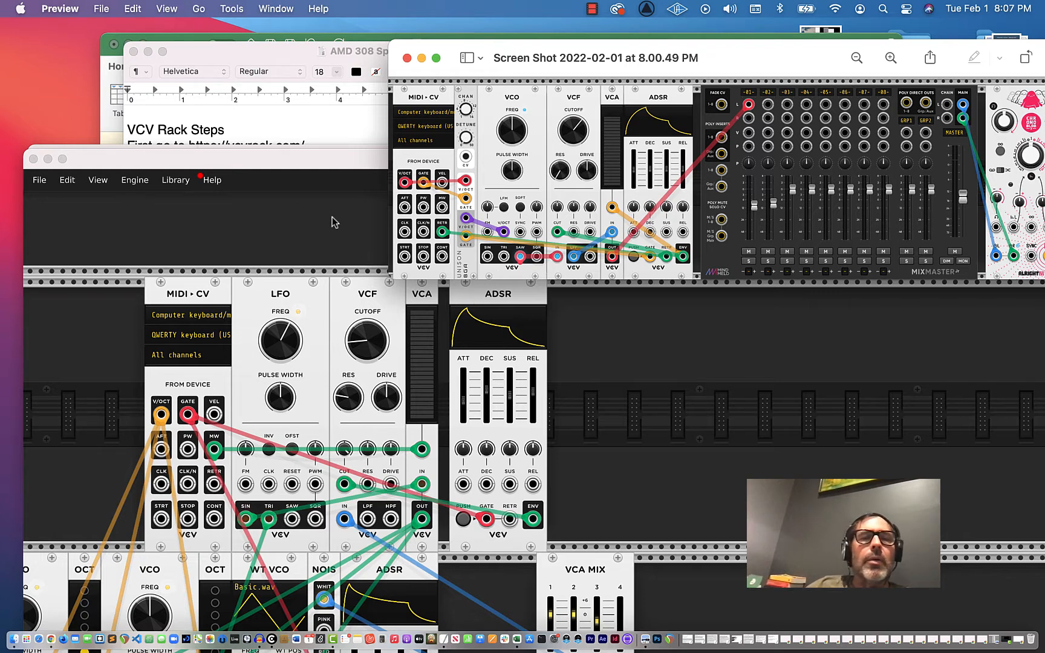
{"action": "left_click", "coordinate": [279, 161]}
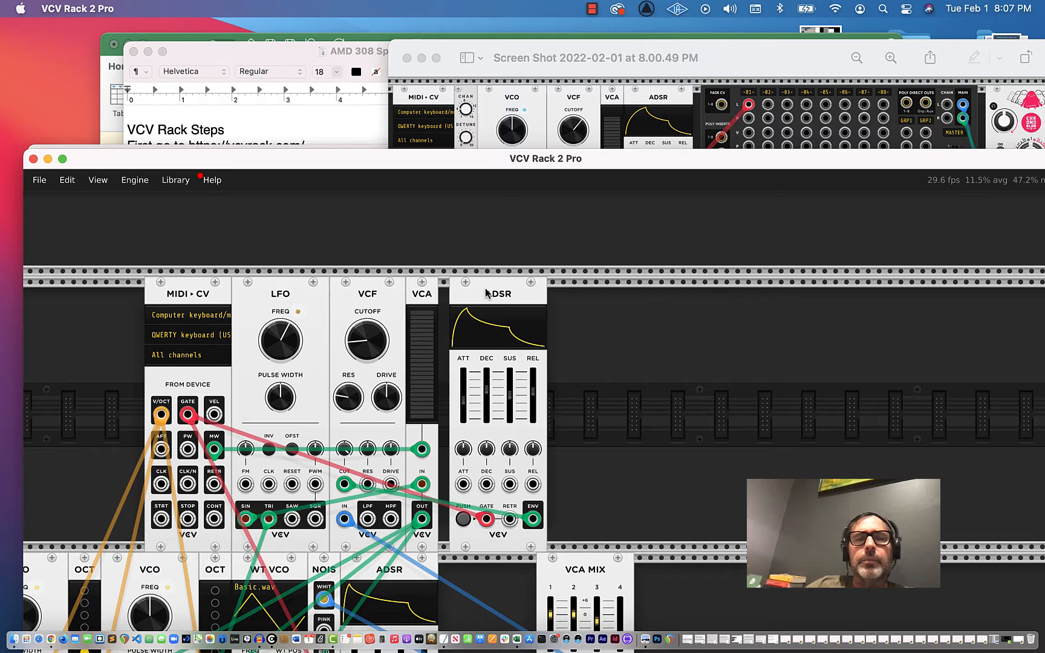
{"action": "left_click_drag", "start_coordinate": [486, 293], "coordinate": [457, 291]}
Delete all modules in the lower row: both VCOs, both OCTs, WT VCO, Noise, ADSR and VCA MIX.
{"action": "left_click_drag", "start_coordinate": [357, 158], "coordinate": [470, 9]}
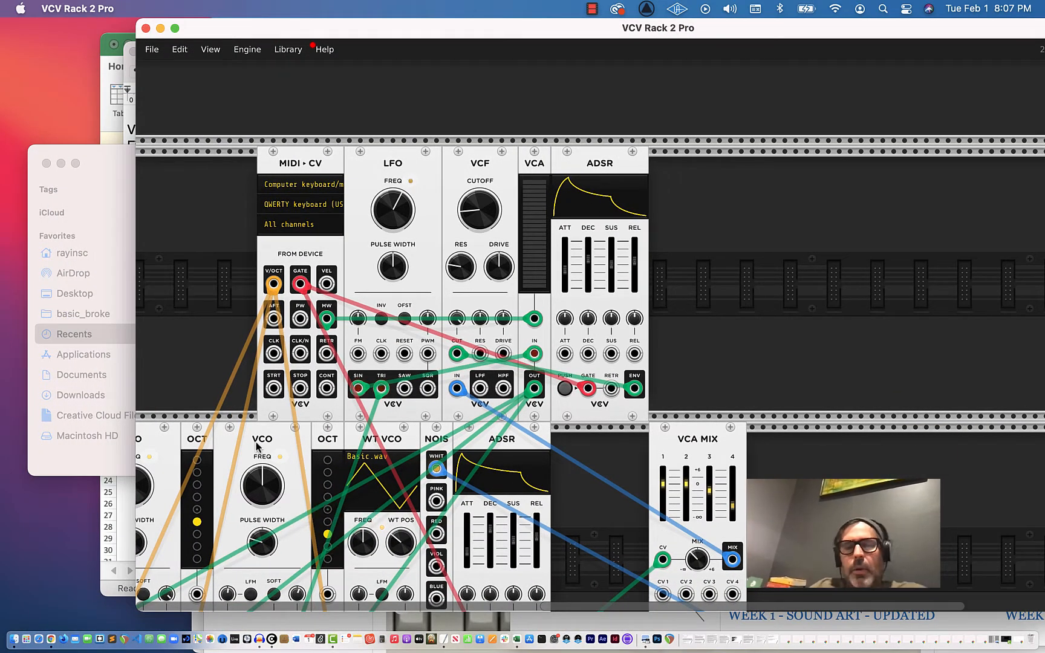
{"action": "key", "text": "BackSpace"}
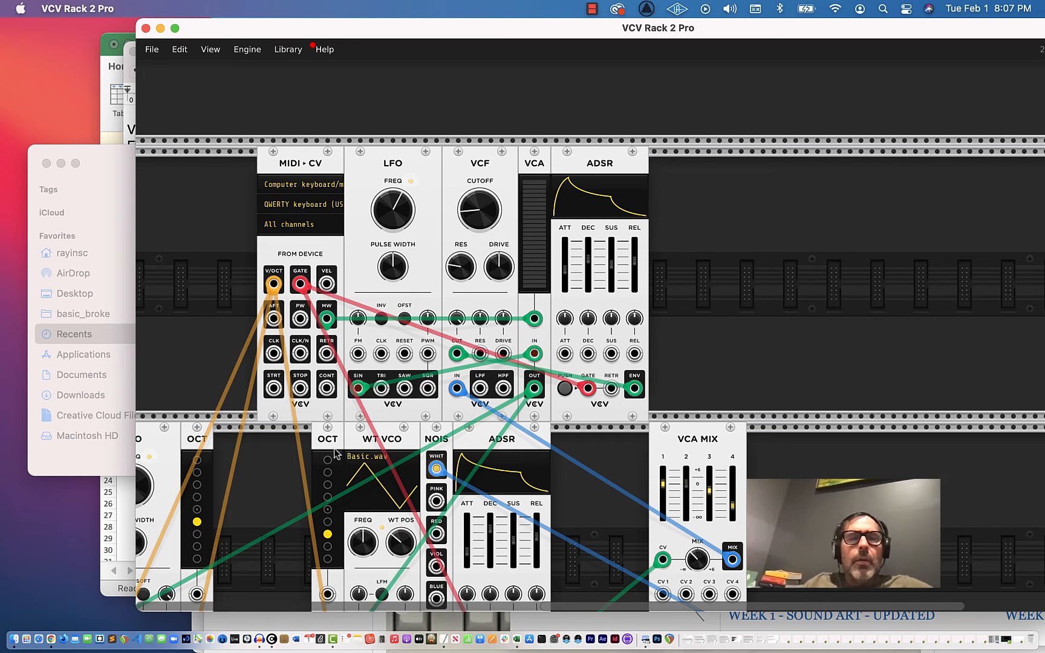
{"action": "key", "text": "BackSpace"}
{"action": "key", "text": "BackSpace"}
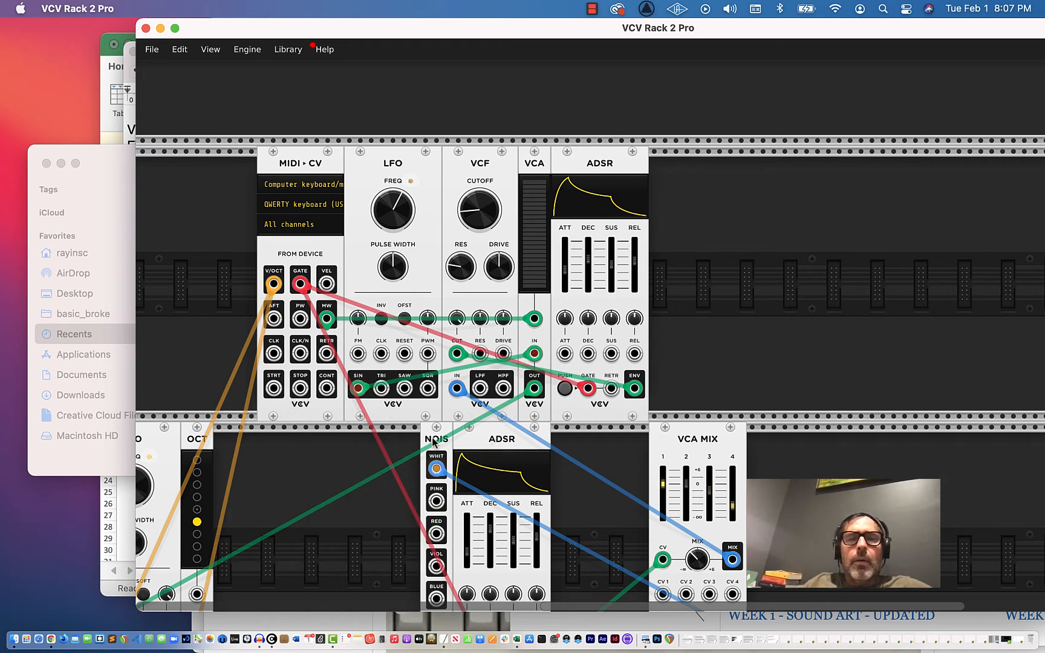
{"action": "key", "text": "BackSpace"}
{"action": "key", "text": "BackSpace"}
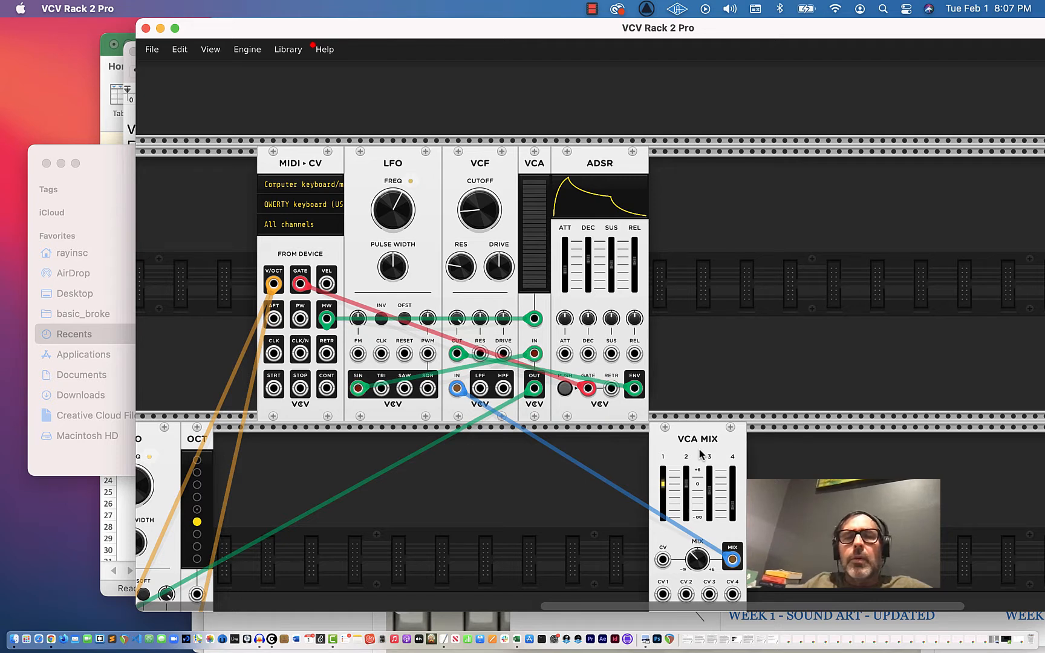
{"action": "key", "text": "BackSpace"}
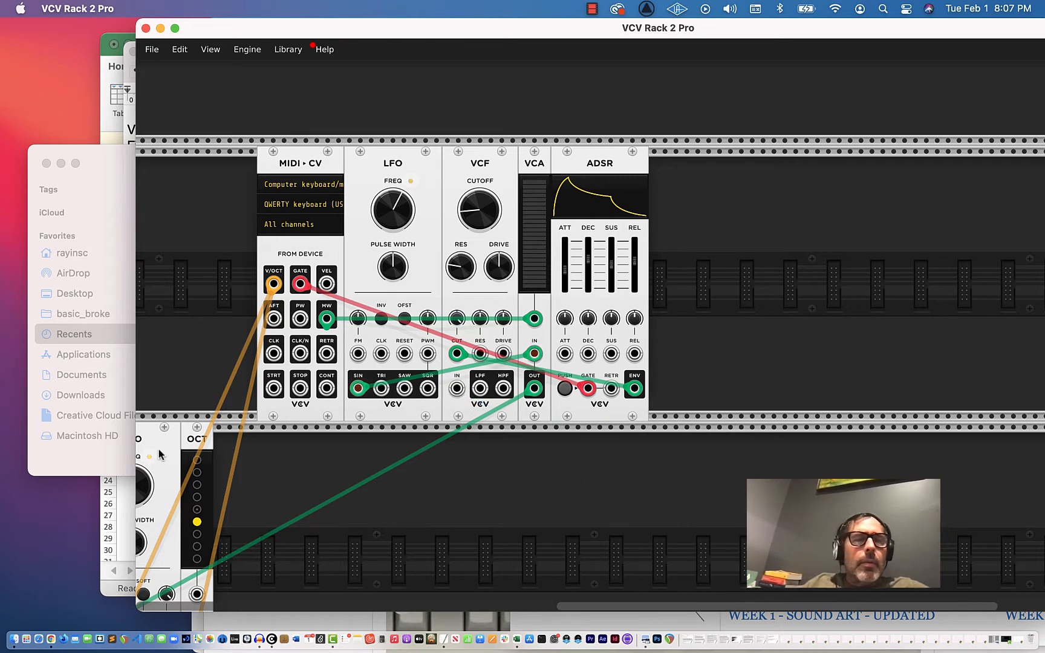
{"action": "key", "text": "BackSpace"}
{"action": "key", "text": "BackSpace"}
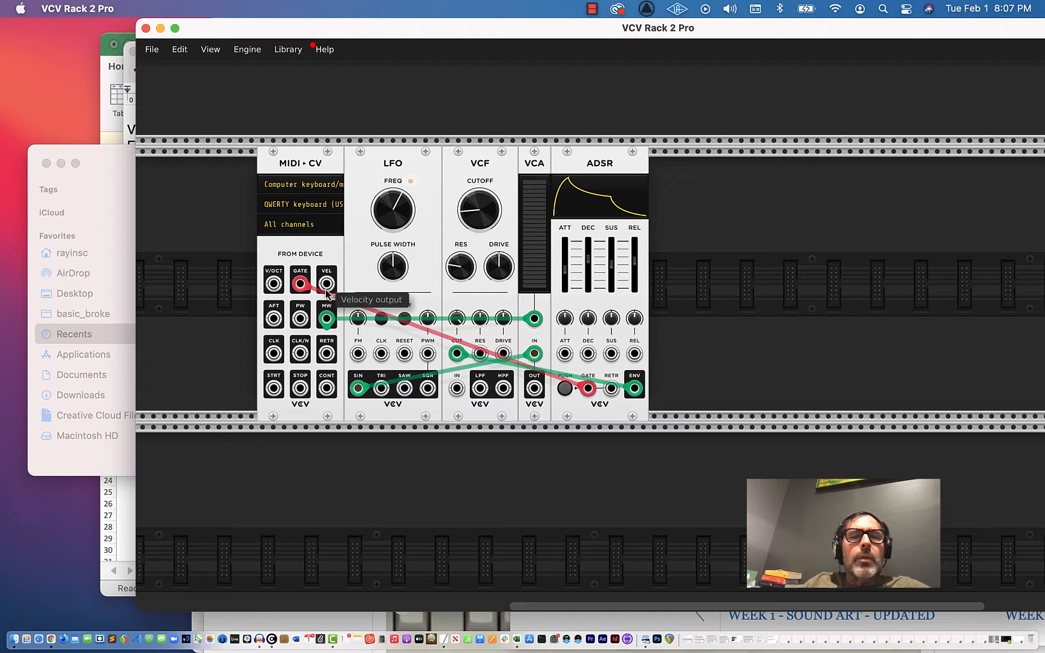
Find "Audio" among the VCV brand modules, add Audio 8, and place it directly beside the ADSR.
{"action": "mouse_move", "coordinate": [300, 283]}
{"action": "left_mouse_down"}
{"action": "mouse_move", "coordinate": [327, 242]}
{"action": "mouse_move", "coordinate": [300, 283]}
{"action": "left_mouse_up"}
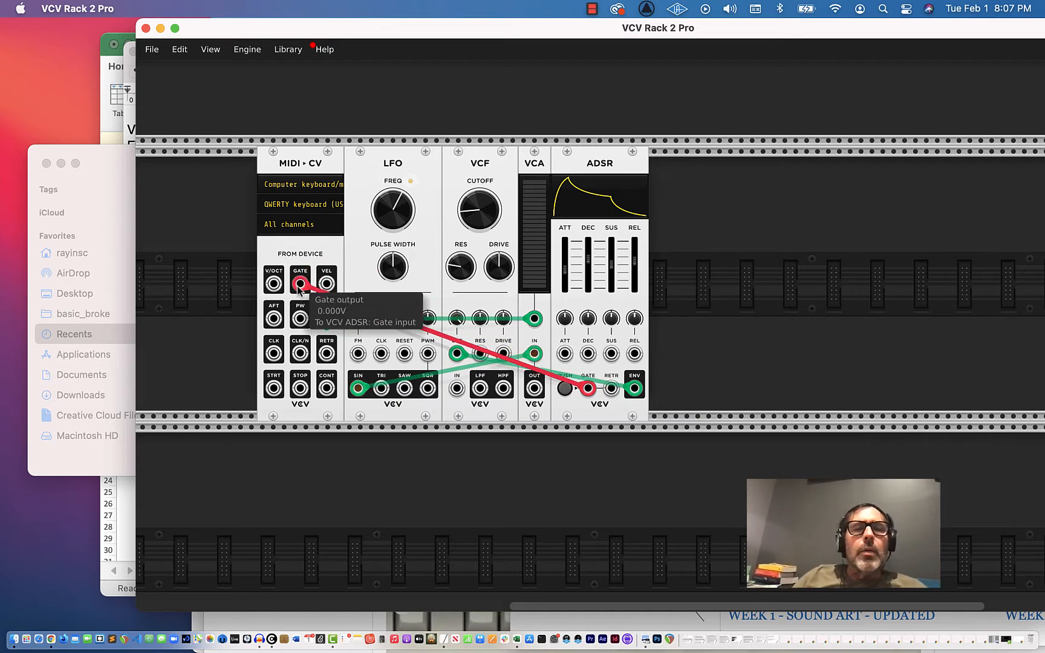
{"action": "left_click_drag", "start_coordinate": [368, 38], "coordinate": [252, 54]}
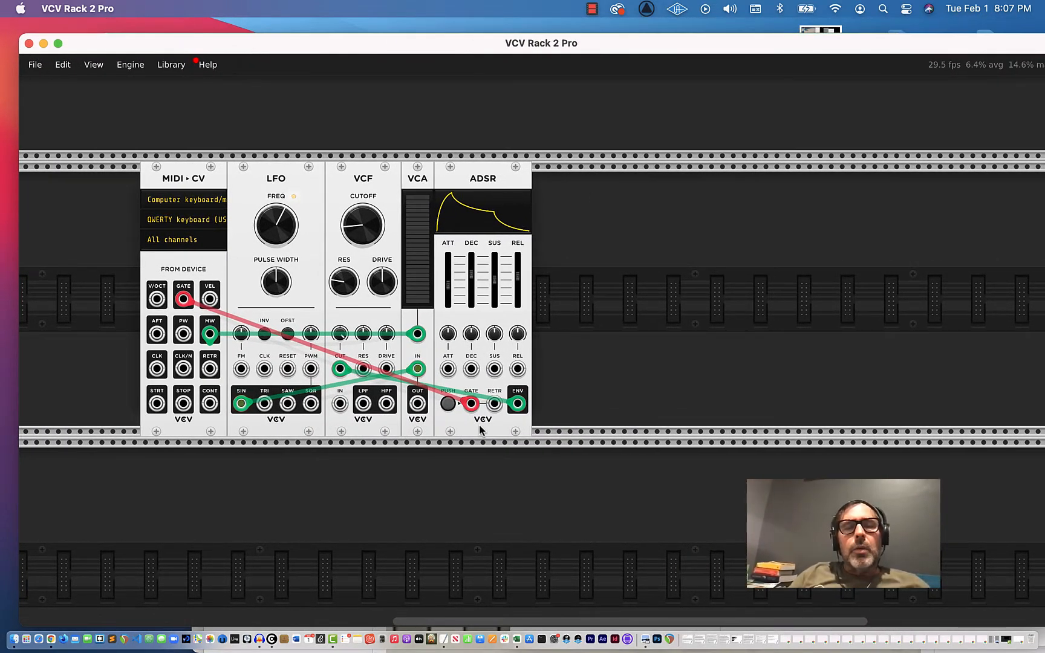
{"action": "right_click", "coordinate": [603, 171]}
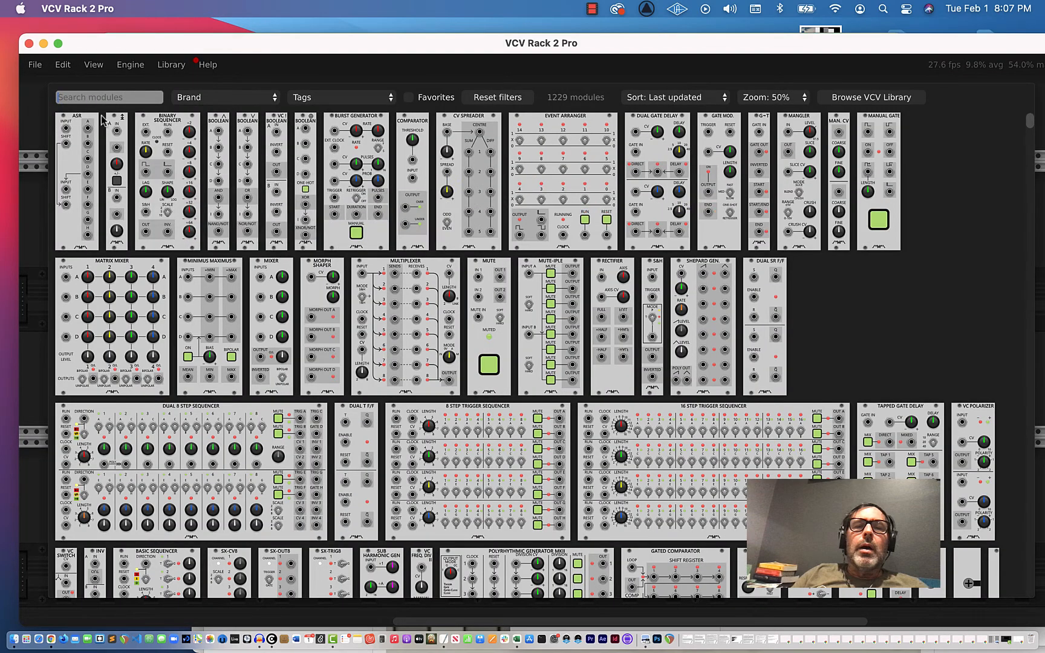
{"action": "type", "text": "A"}
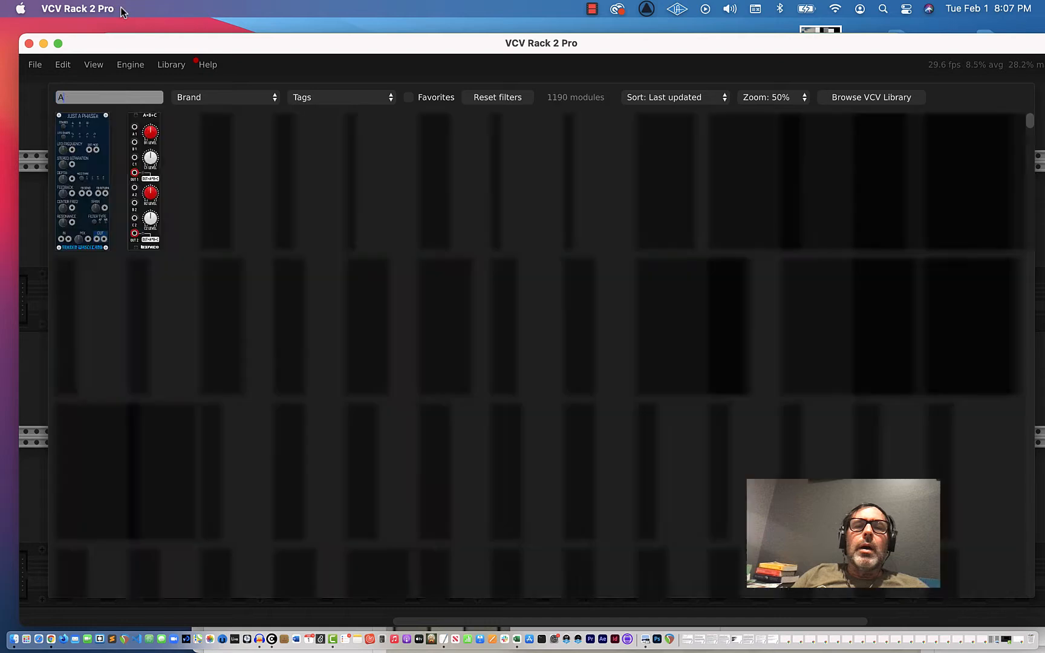
{"action": "type", "text": "udio"}
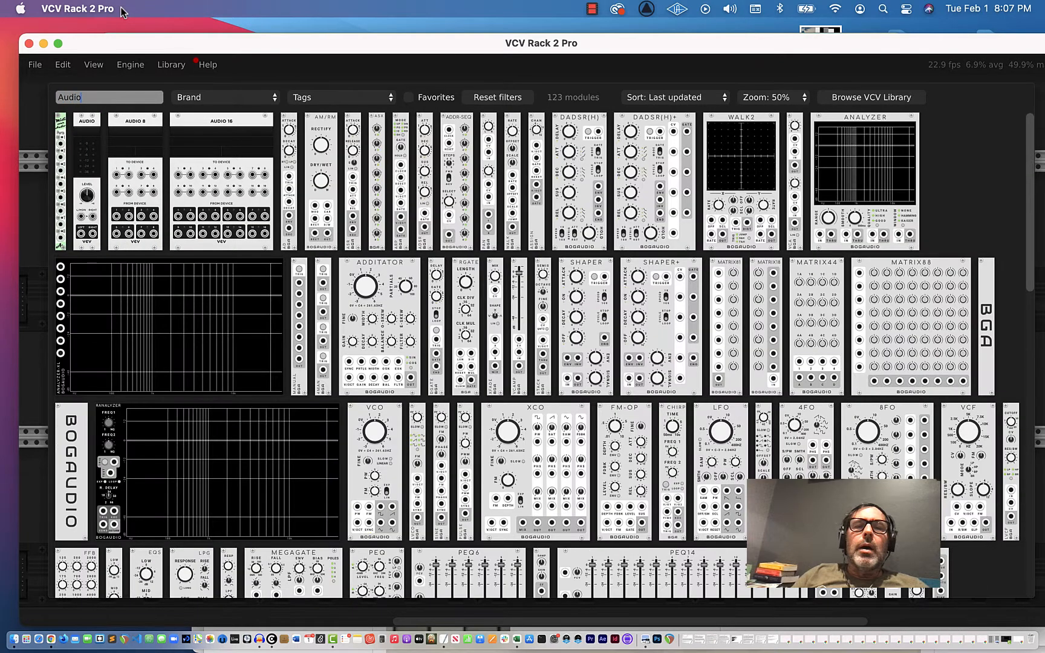
{"action": "left_click", "coordinate": [209, 98]}
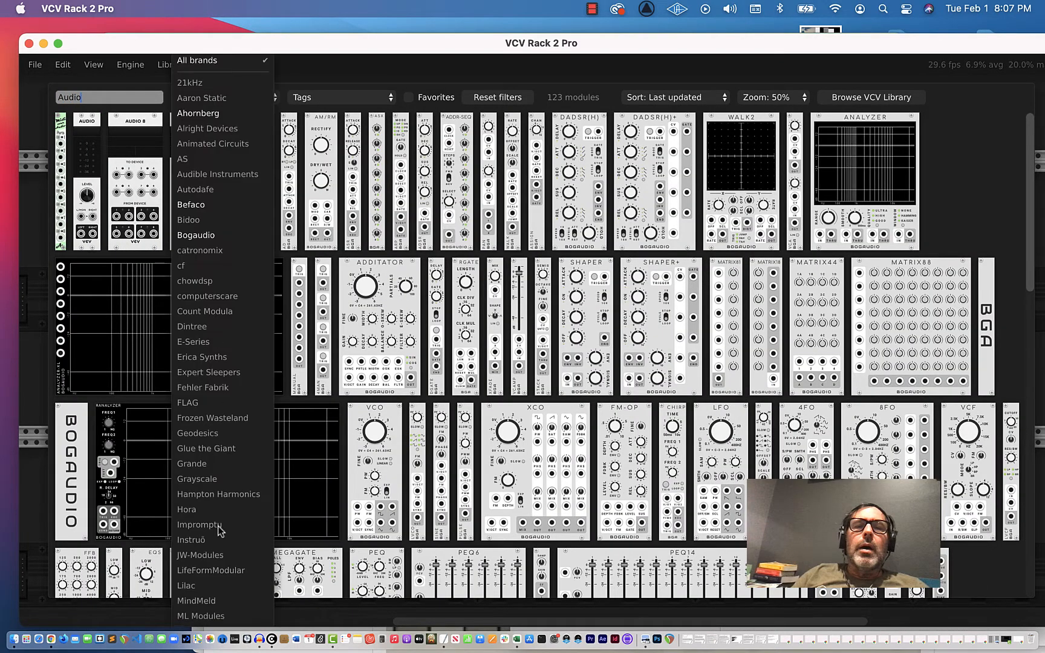
{"action": "scroll", "coordinate": [208, 528], "scroll_direction": "down", "scroll_amount": 10}
{"action": "left_click", "coordinate": [201, 573]}
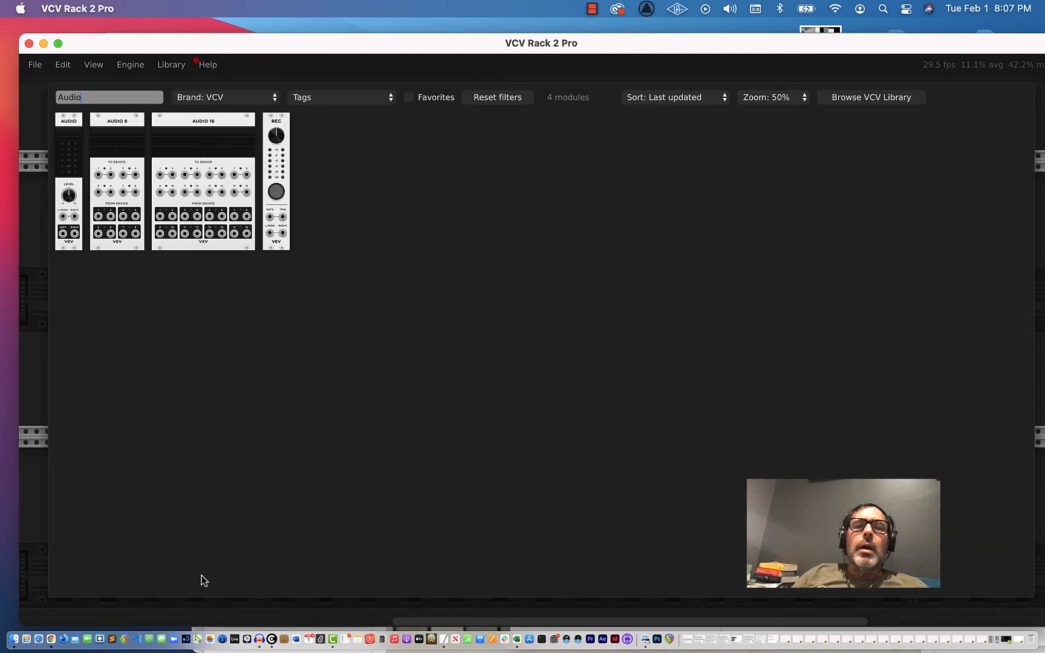
{"action": "left_click", "coordinate": [115, 125]}
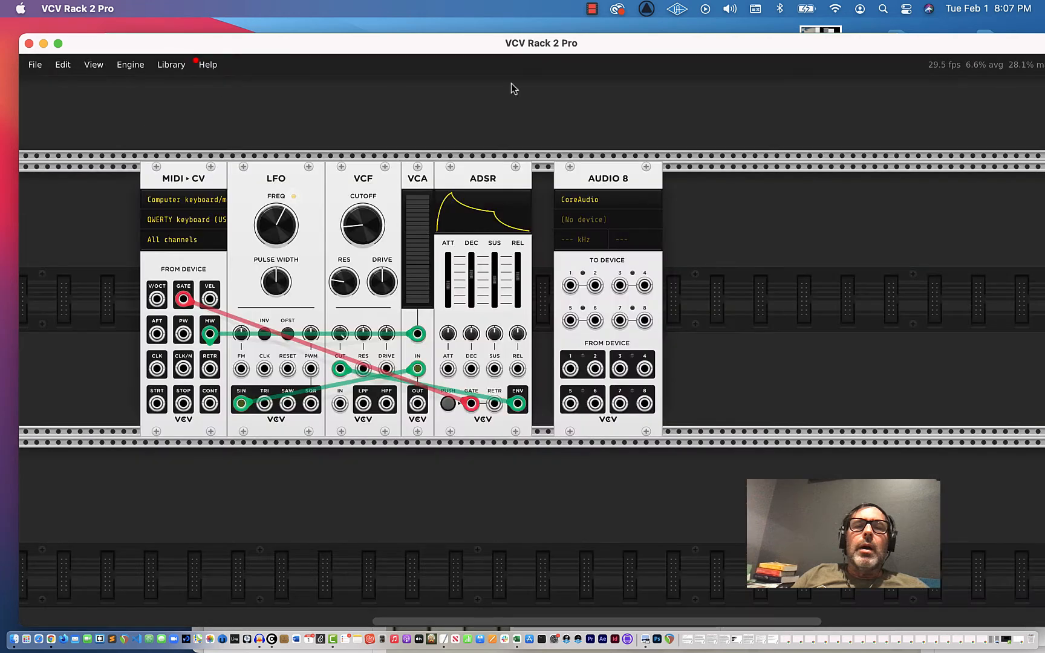
{"action": "left_click_drag", "start_coordinate": [593, 177], "coordinate": [570, 179]}
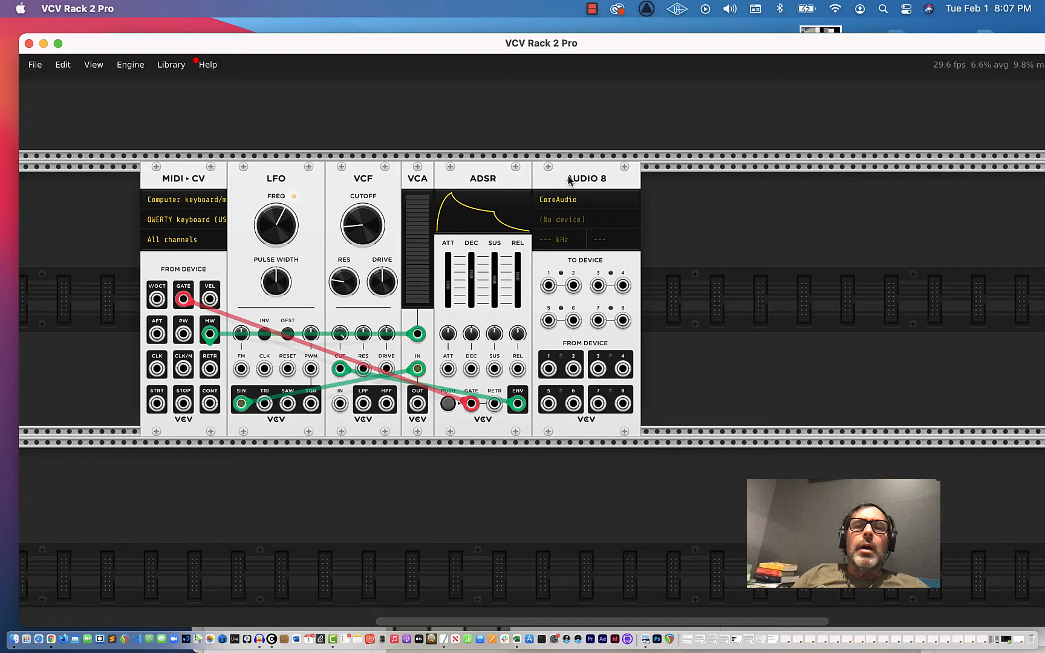
Rearrange the VCV Rack and reference screenshot windows to examine the full module chain in the reference patch.
{"action": "left_click_drag", "start_coordinate": [293, 44], "coordinate": [282, 74]}
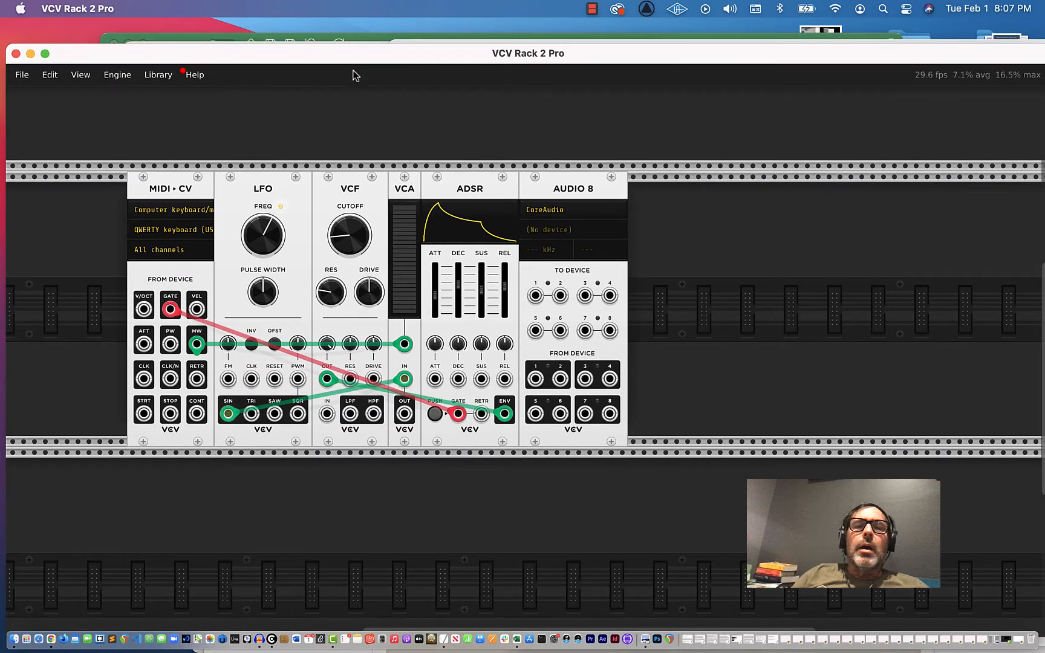
{"action": "left_click_drag", "start_coordinate": [387, 58], "coordinate": [268, 182]}
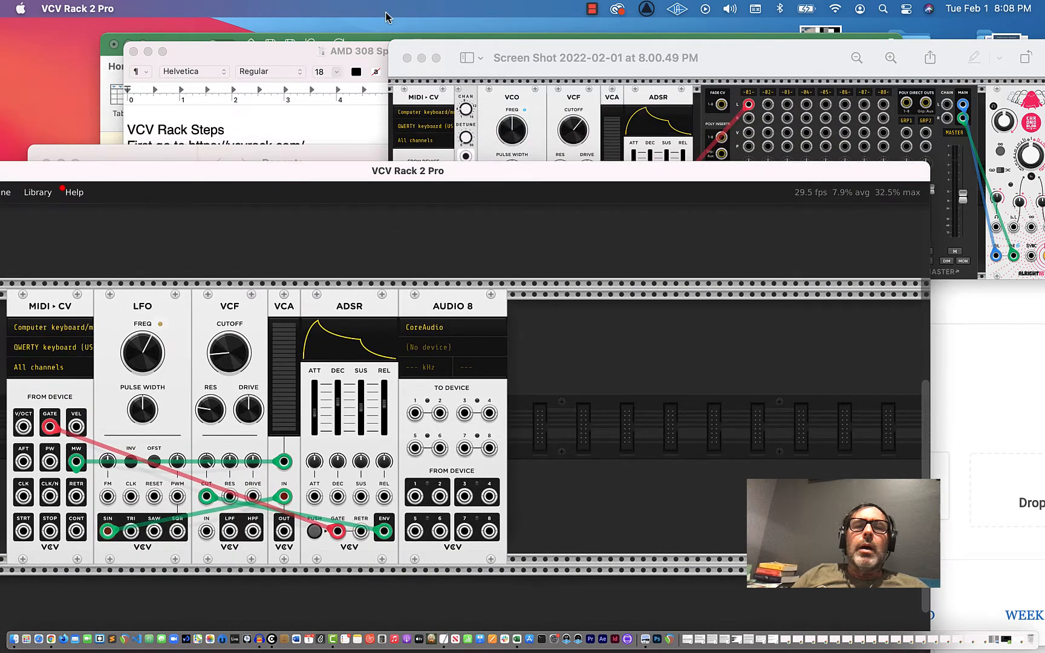
{"action": "left_click", "coordinate": [754, 51]}
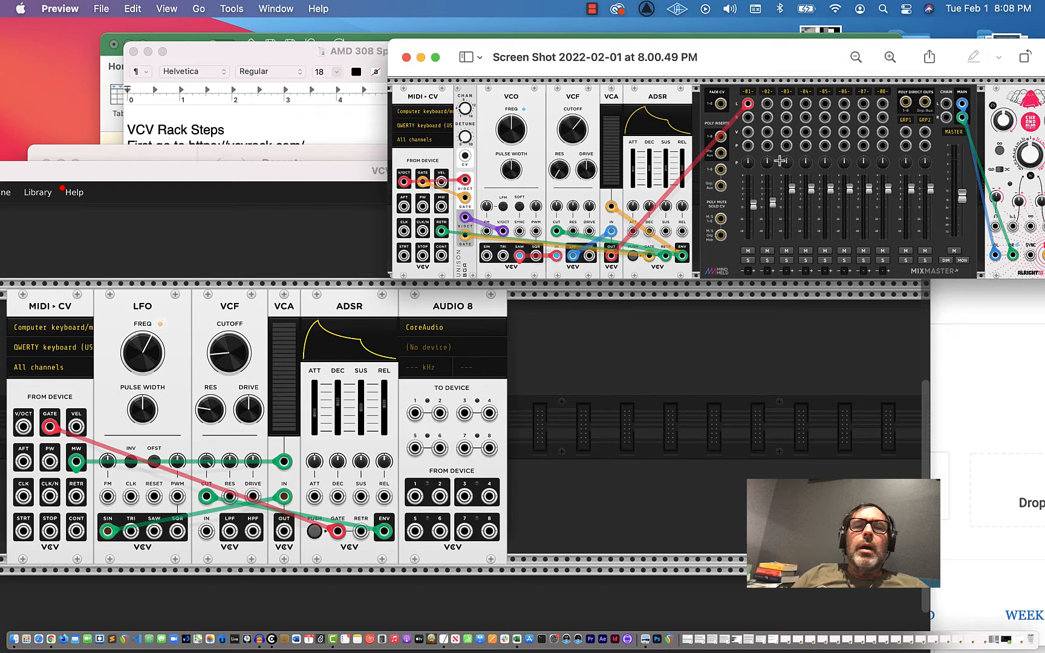
{"action": "left_click_drag", "start_coordinate": [812, 64], "coordinate": [590, 56]}
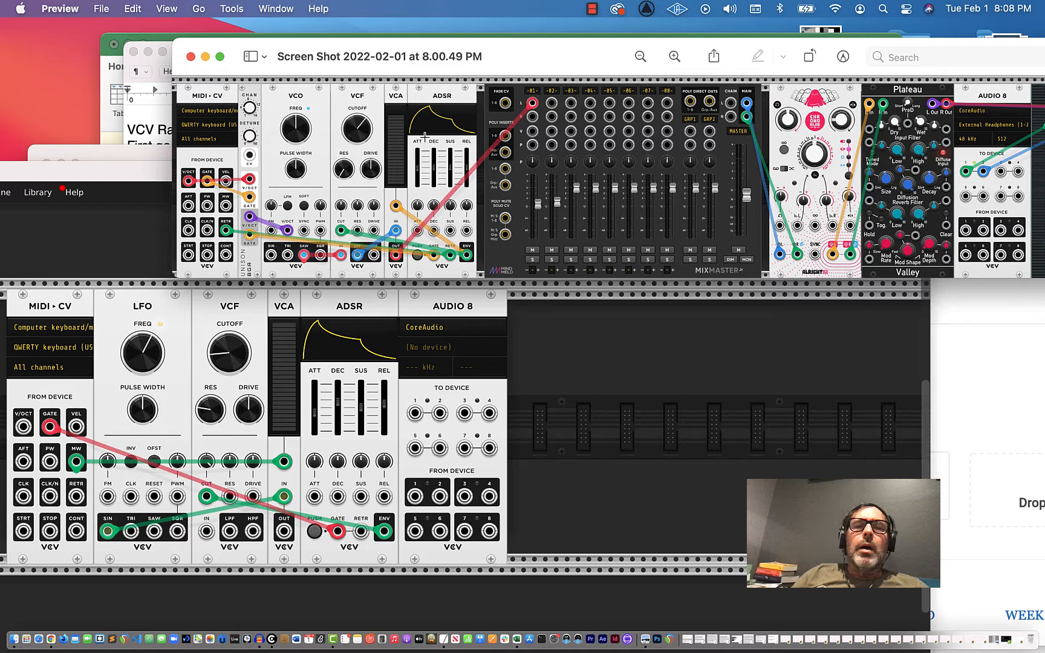
{"action": "left_click_drag", "start_coordinate": [230, 45], "coordinate": [400, 54]}
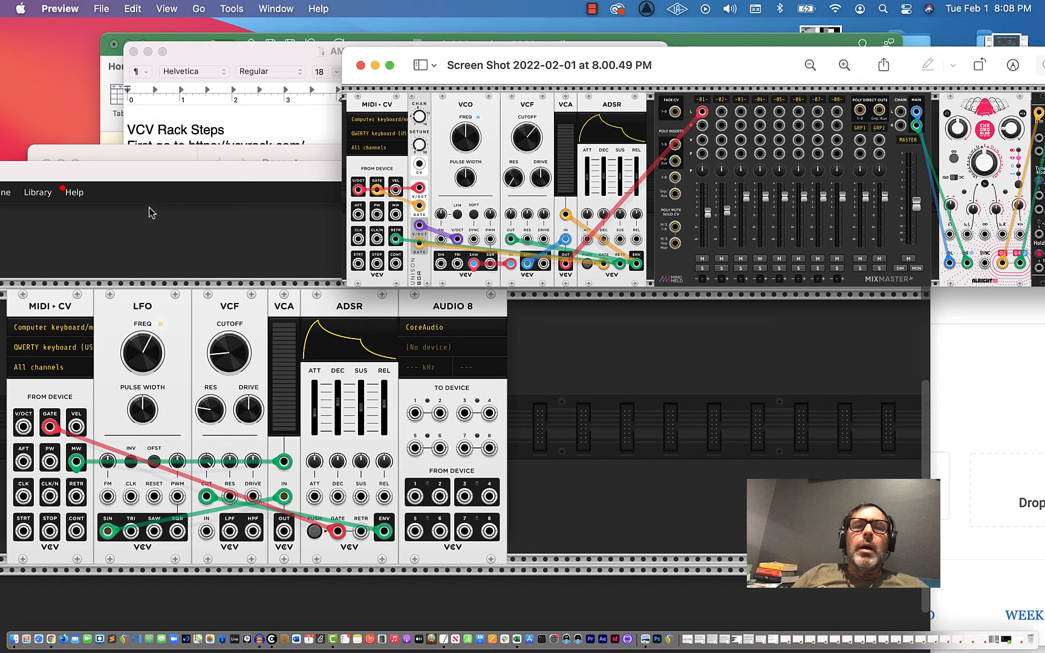
Bring VCV Rack forward and remove all remaining cables between the MIDI-CV, LFO, VCF, VCA and ADSR modules.
{"action": "left_click_drag", "start_coordinate": [151, 179], "coordinate": [266, 87]}
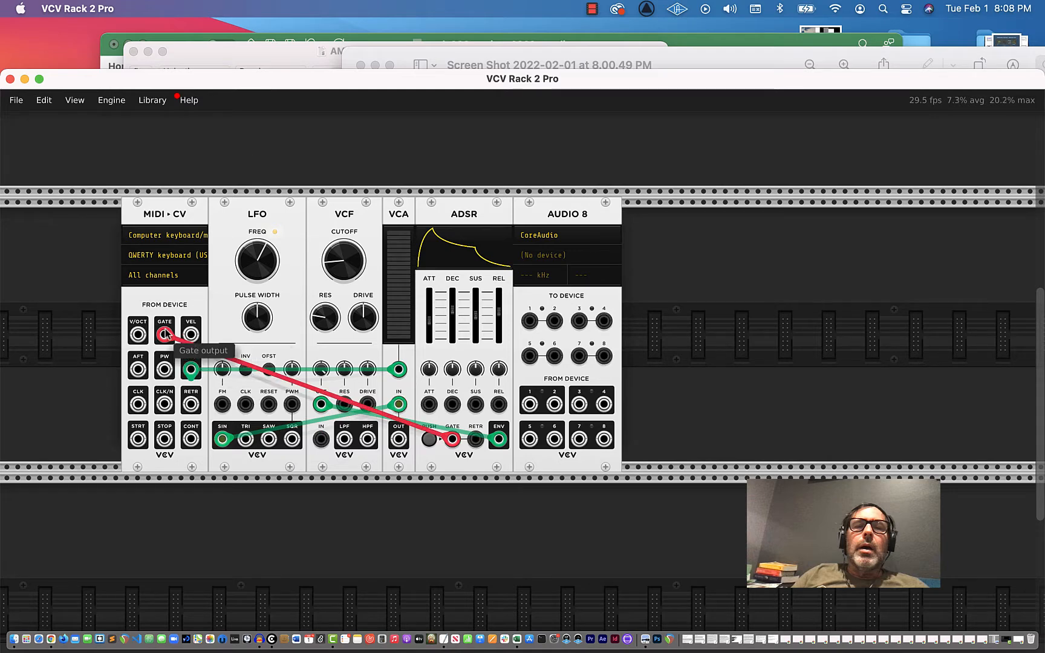
{"action": "left_click_drag", "start_coordinate": [165, 338], "coordinate": [232, 285]}
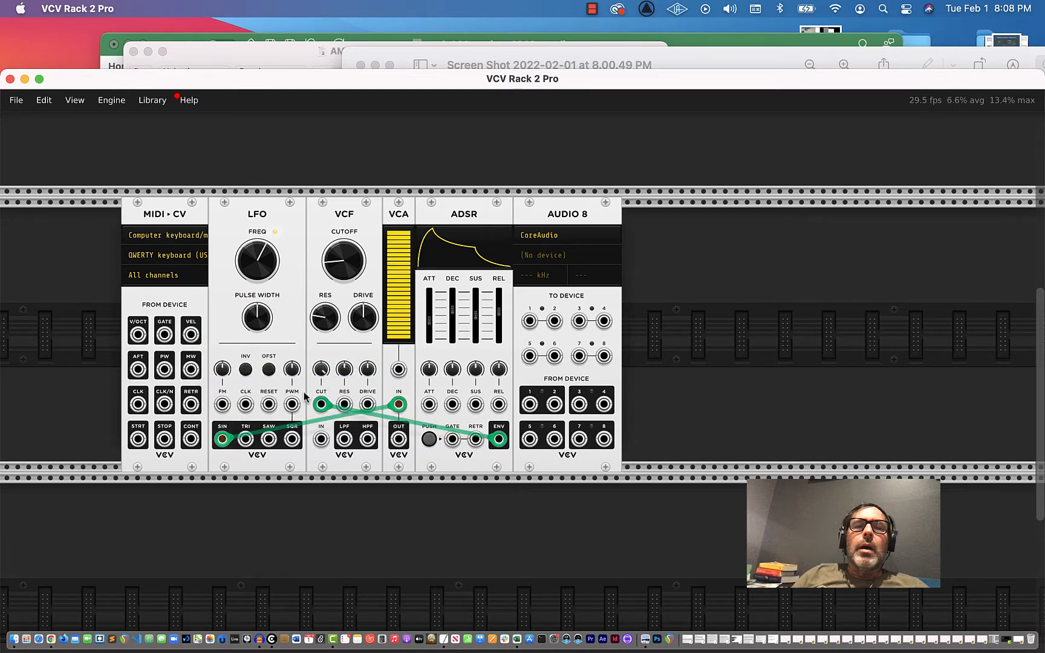
{"action": "left_click_drag", "start_coordinate": [322, 407], "coordinate": [324, 277]}
{"action": "left_click_drag", "start_coordinate": [399, 404], "coordinate": [478, 411]}
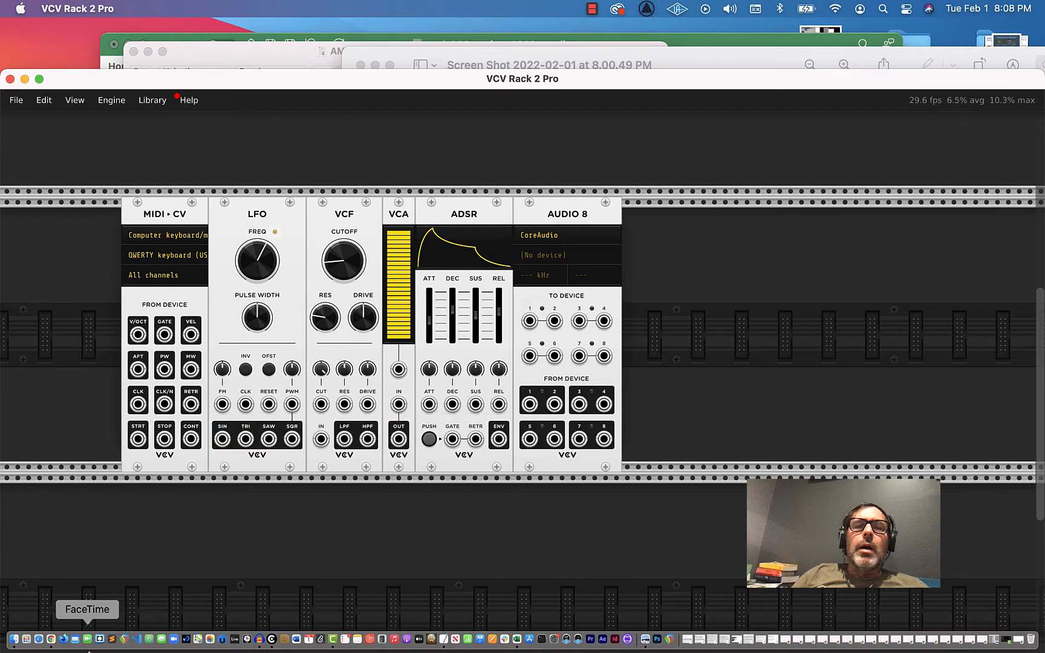
Switch to Chrome, place its course window over VCV Rack, and show the vcvrack.com site.
{"action": "left_click", "coordinate": [51, 641]}
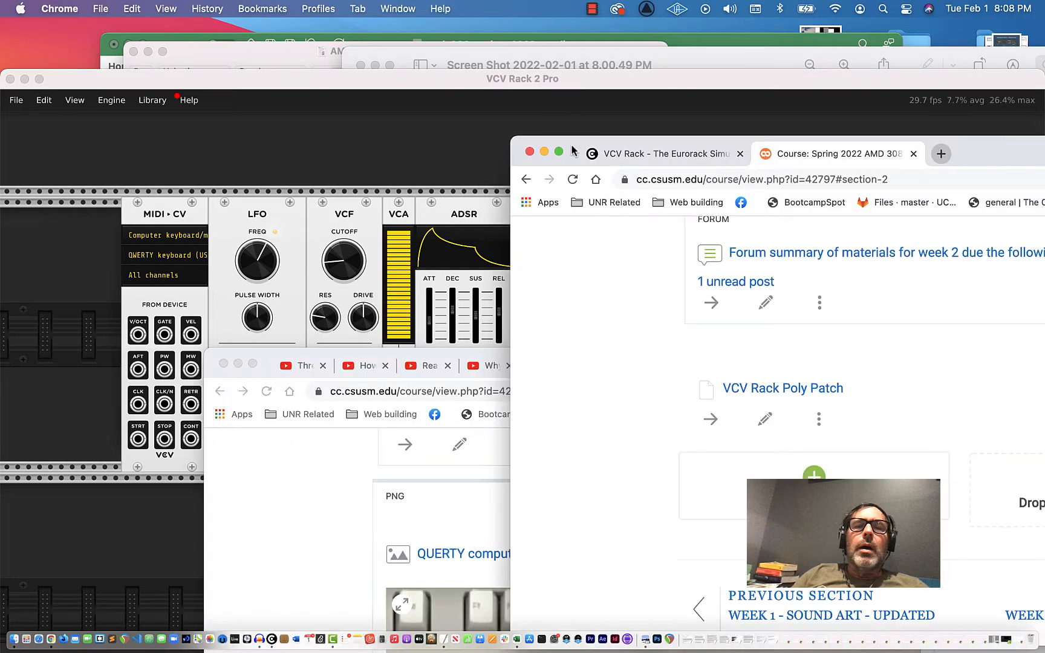
{"action": "left_click_drag", "start_coordinate": [573, 156], "coordinate": [136, 142]}
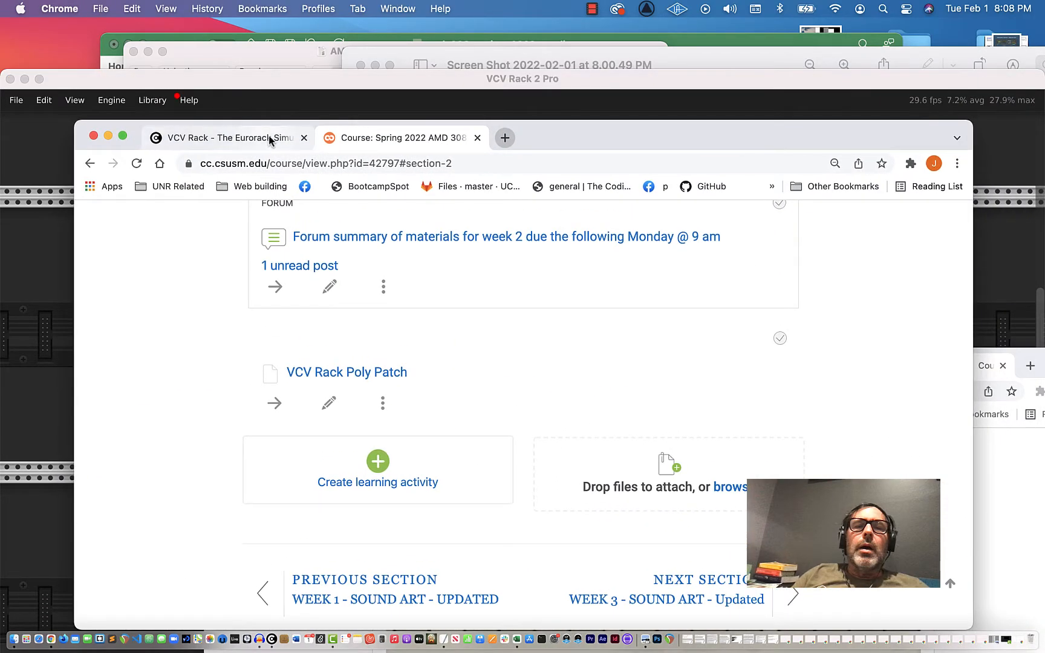
{"action": "left_click", "coordinate": [250, 139]}
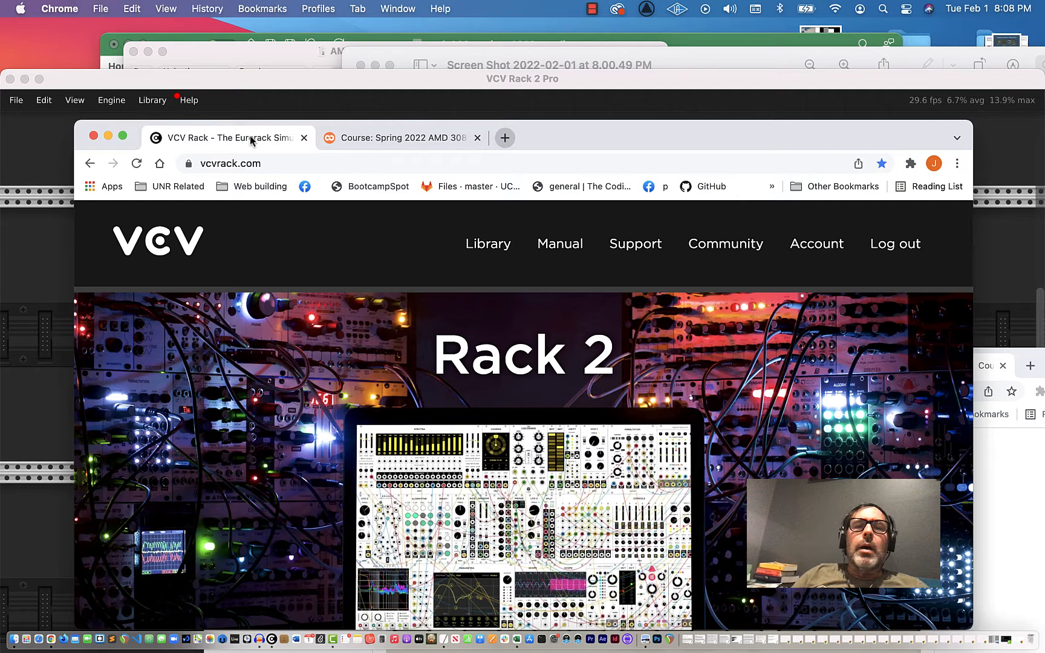
Open the VCV Library on the site and filter its modules to the Bogaudio brand.
{"action": "left_click", "coordinate": [490, 244]}
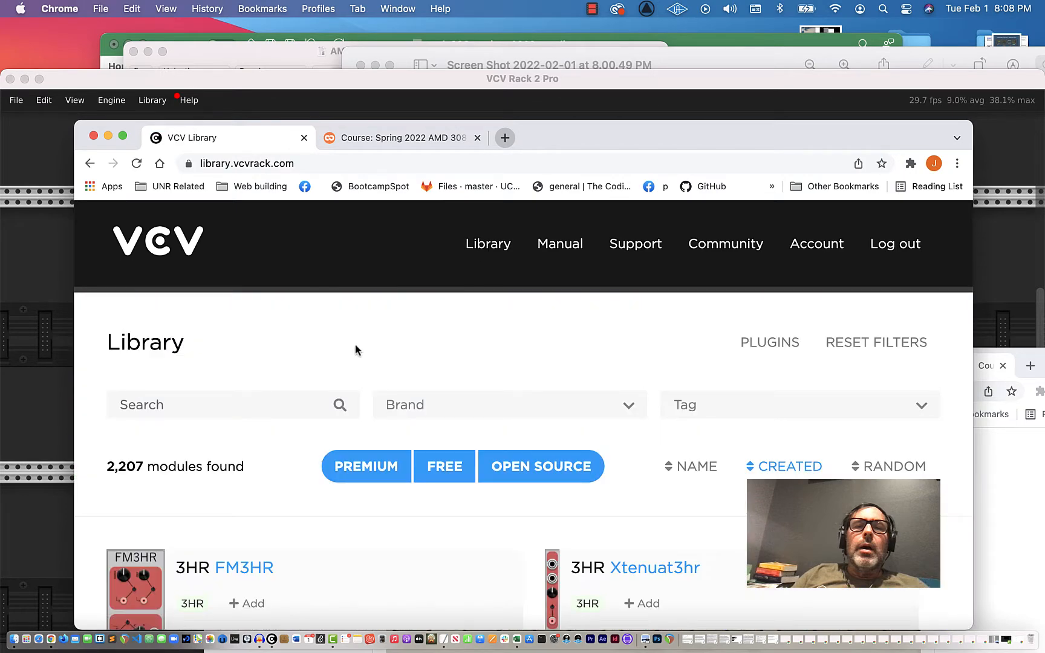
{"action": "left_click_drag", "start_coordinate": [608, 138], "coordinate": [609, 57]}
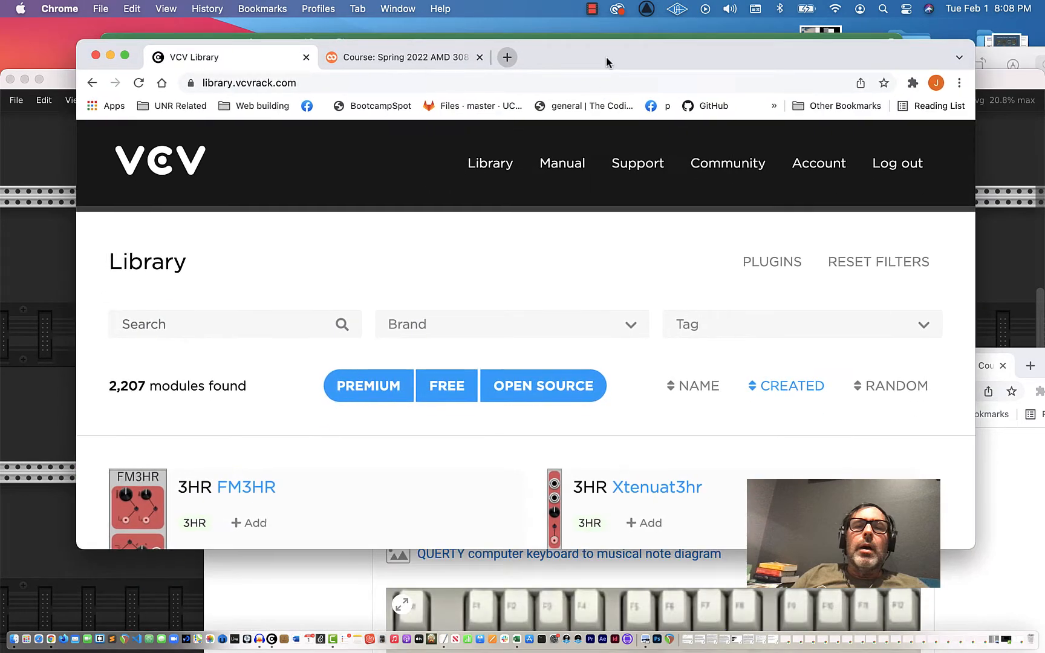
{"action": "left_click", "coordinate": [620, 329]}
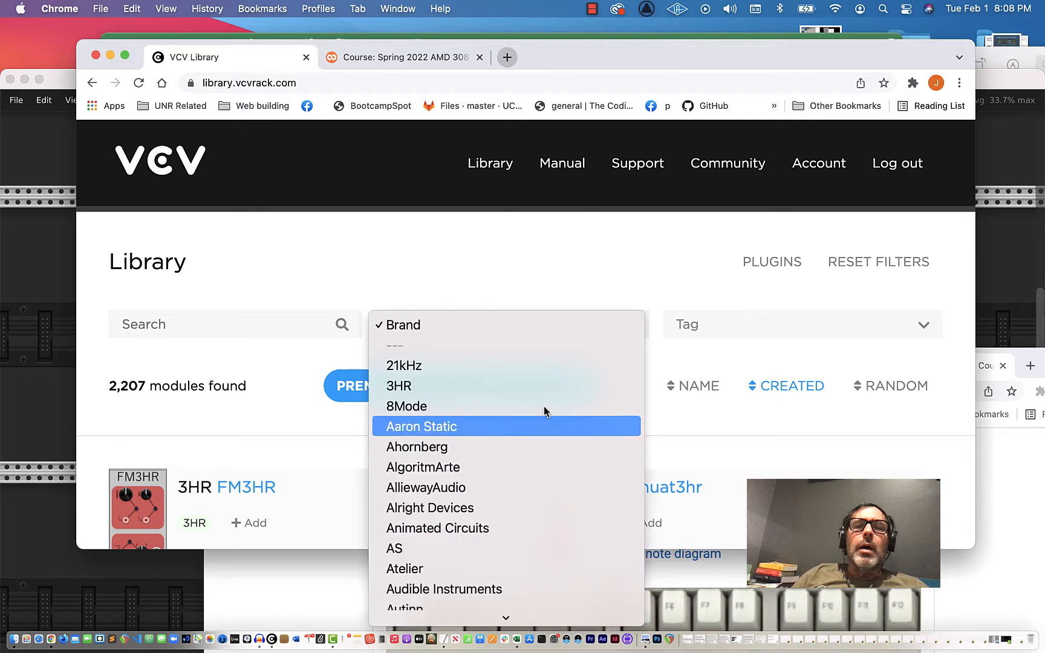
{"action": "scroll", "coordinate": [492, 571], "scroll_direction": "down", "scroll_amount": 2}
{"action": "scroll", "coordinate": [493, 571], "scroll_direction": "down", "scroll_amount": 5}
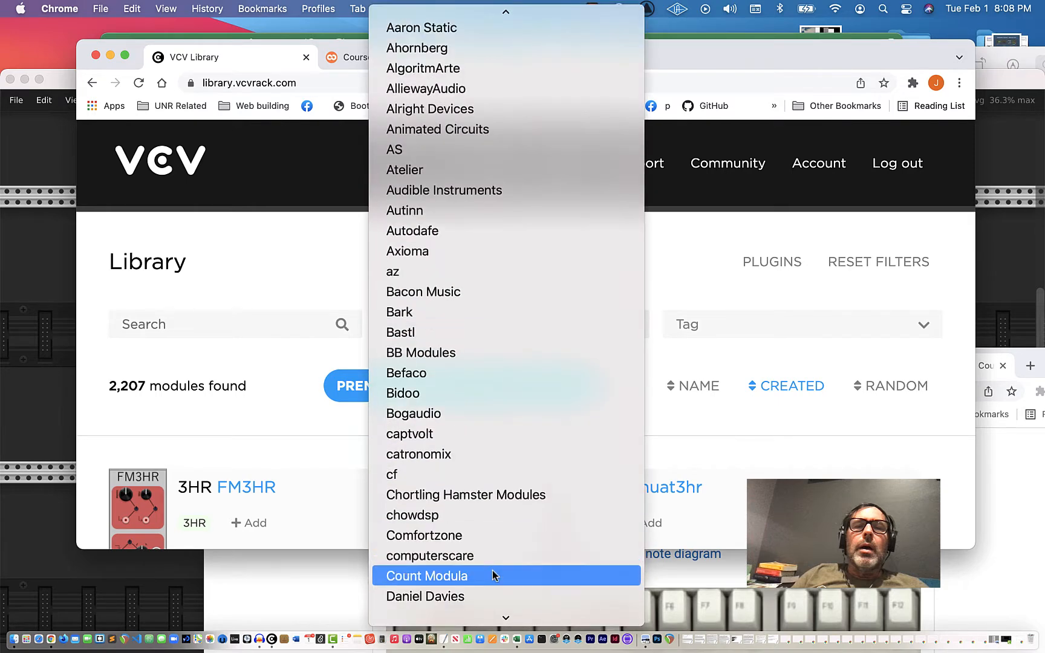
{"action": "left_click", "coordinate": [490, 414]}
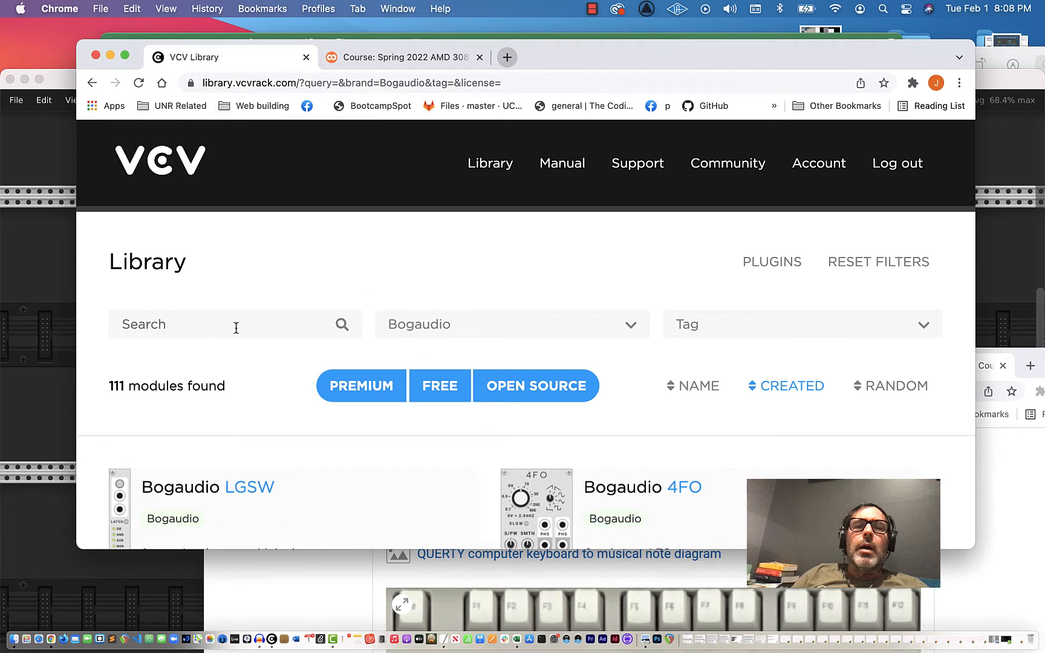
{"action": "left_click", "coordinate": [184, 328]}
{"action": "type", "text": "U"}
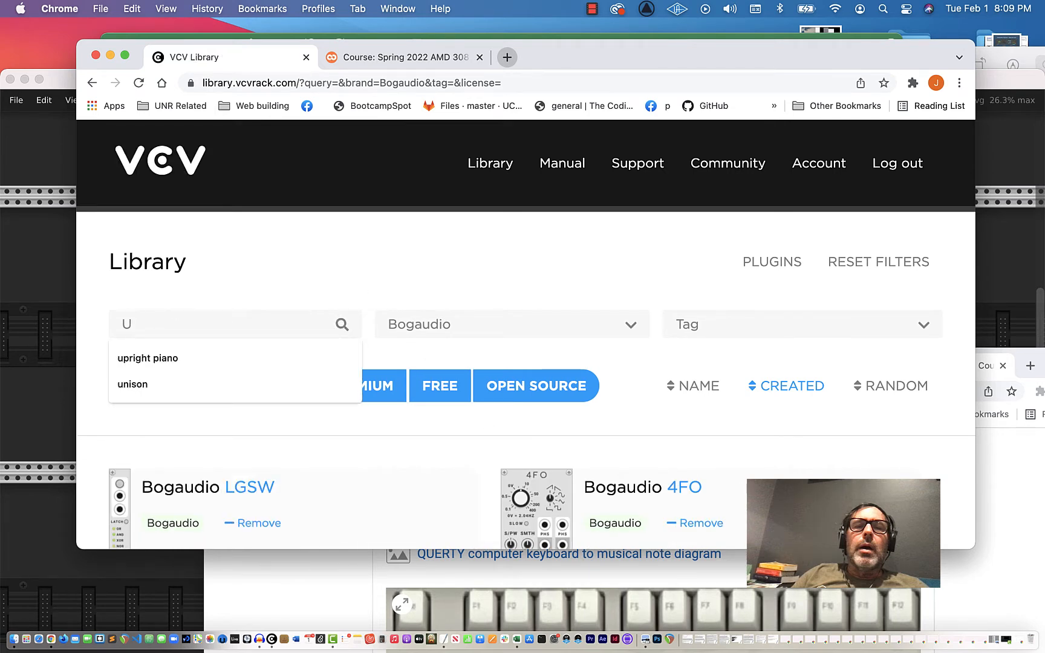
{"action": "key", "text": "BackSpace"}
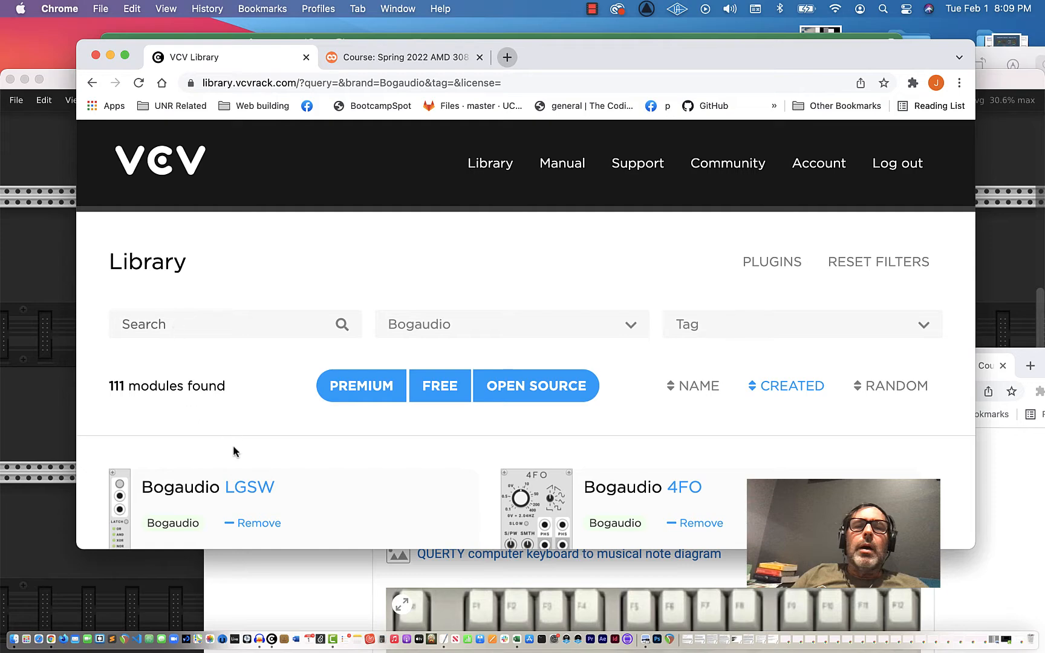
{"action": "scroll", "coordinate": [233, 447], "scroll_direction": "down", "scroll_amount": 3}
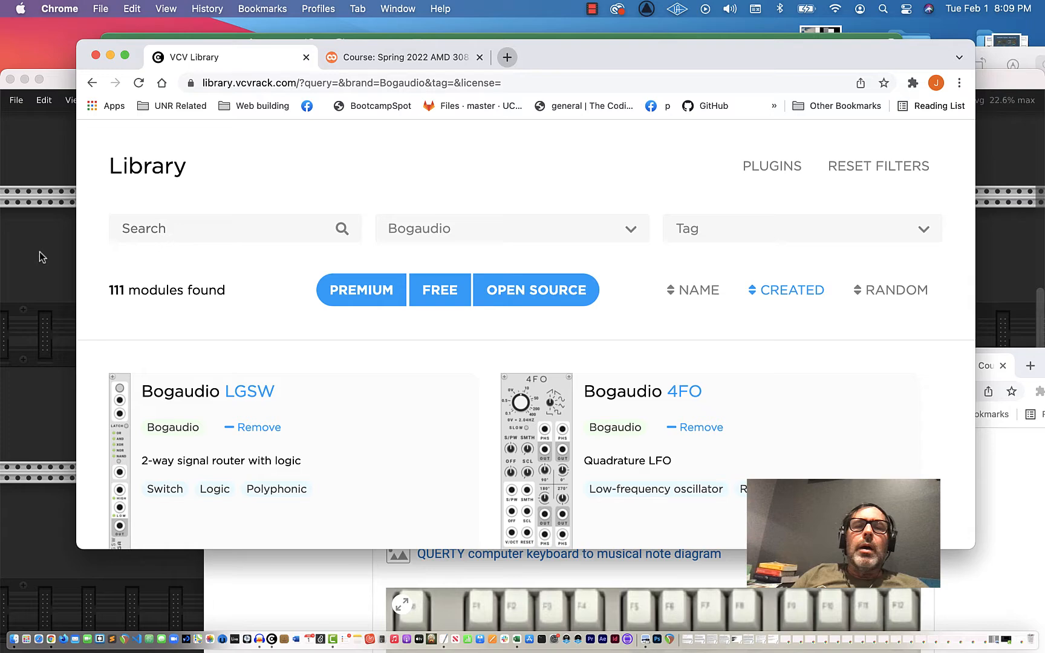
Move the VCV Rack window lower on the desktop and bring the Chrome library page back in front of it.
{"action": "left_click", "coordinate": [46, 116]}
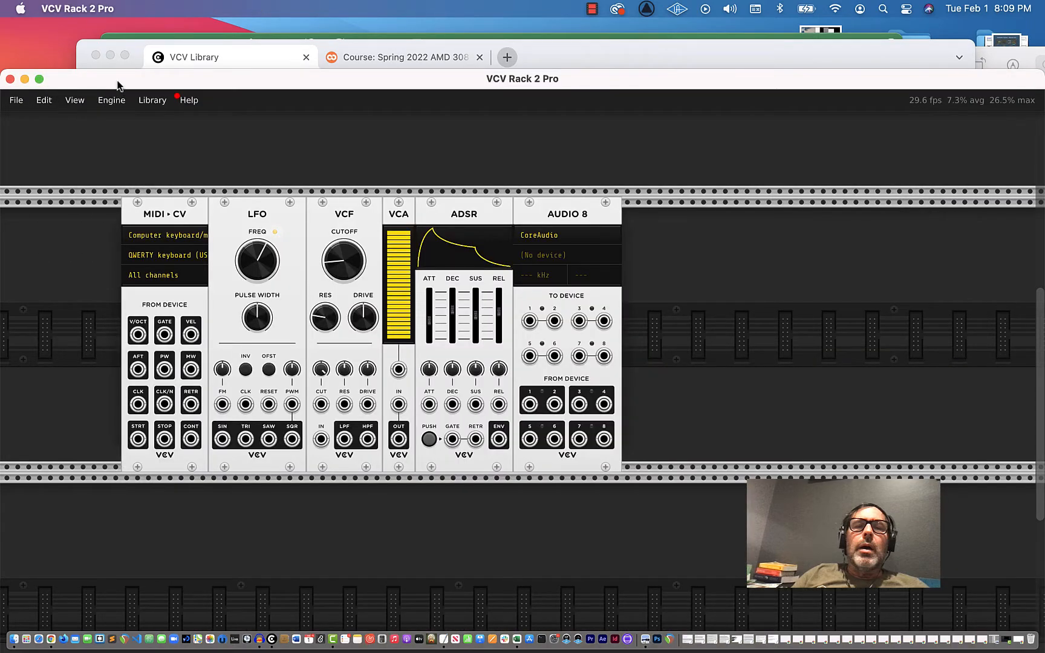
{"action": "left_click_drag", "start_coordinate": [117, 82], "coordinate": [118, 159]}
{"action": "left_click", "coordinate": [248, 56]}
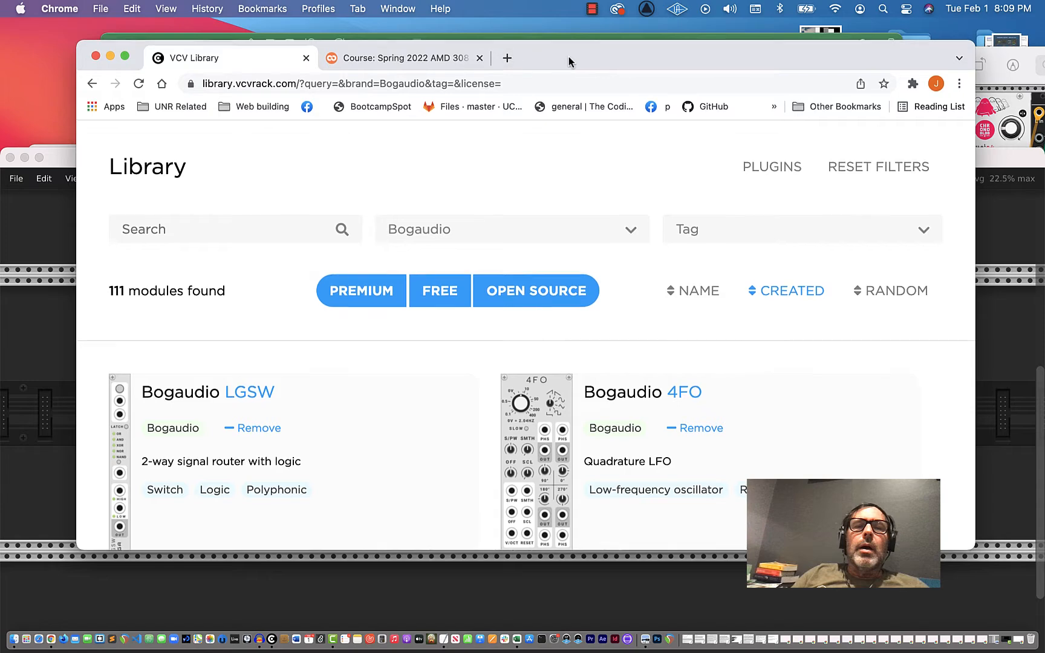
{"action": "left_click_drag", "start_coordinate": [568, 56], "coordinate": [563, 52]}
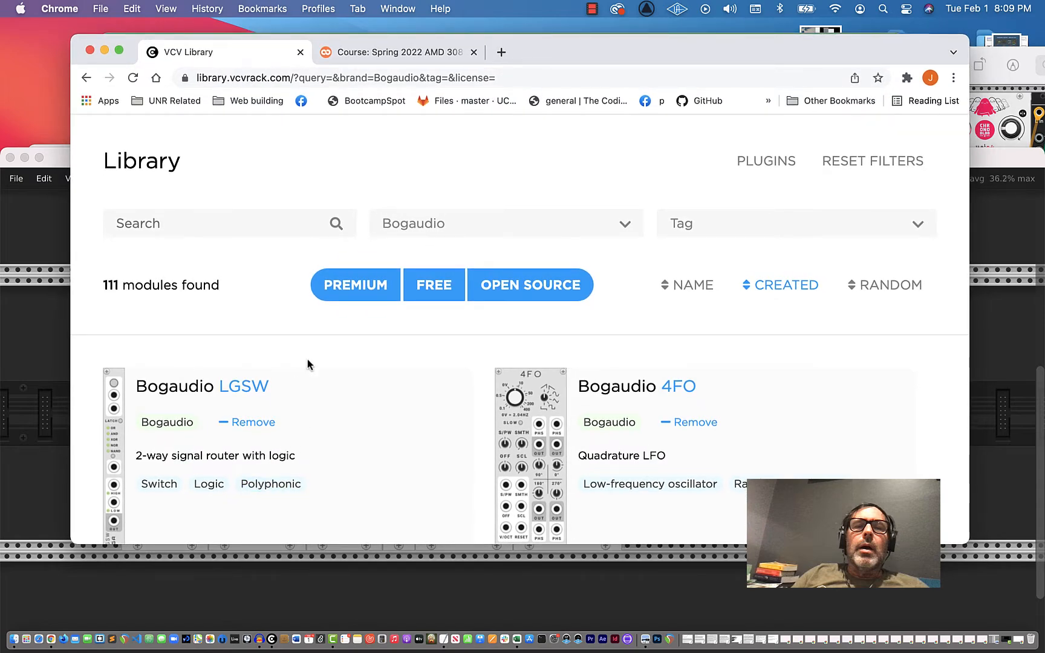
Search the Bogaudio modules for "unison" and view the UNISON entry.
{"action": "left_click", "coordinate": [182, 230]}
{"action": "type", "text": "Unisio"}
{"action": "key", "text": "BackSpace"}
{"action": "key", "text": "BackSpace"}
{"action": "key", "text": "BackSpace"}
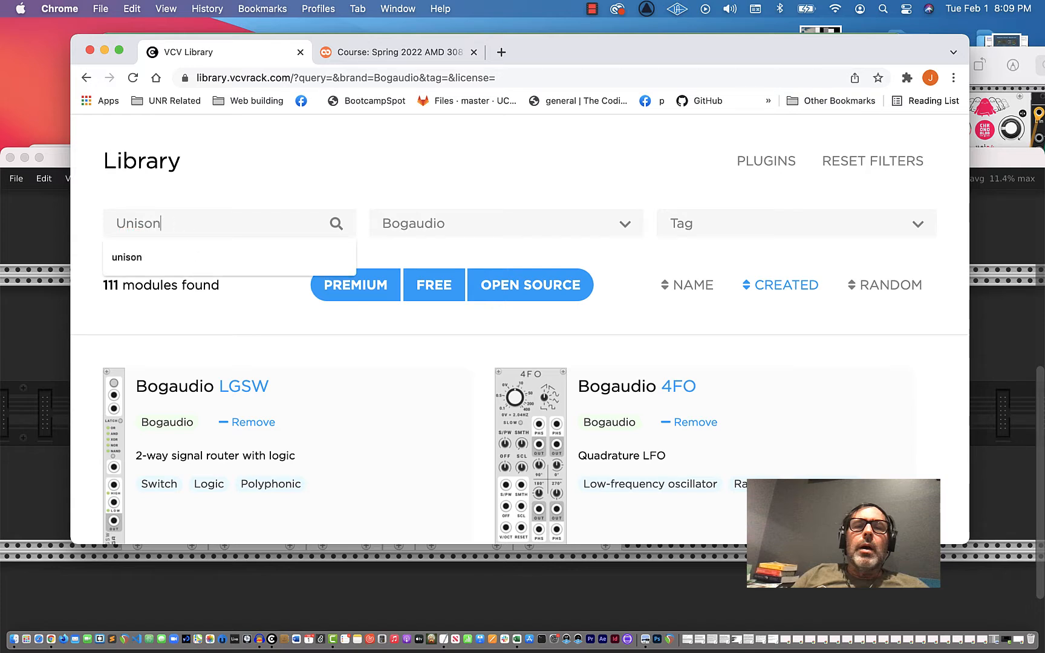
{"action": "type", "text": "on"}
{"action": "left_click", "coordinate": [152, 258]}
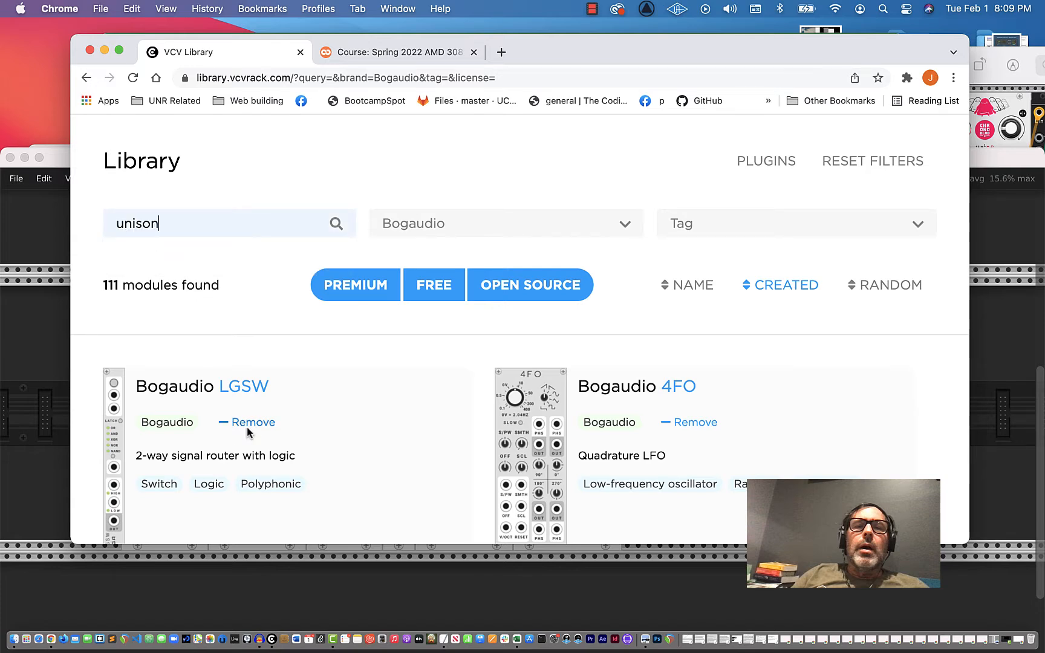
{"action": "left_click", "coordinate": [337, 229]}
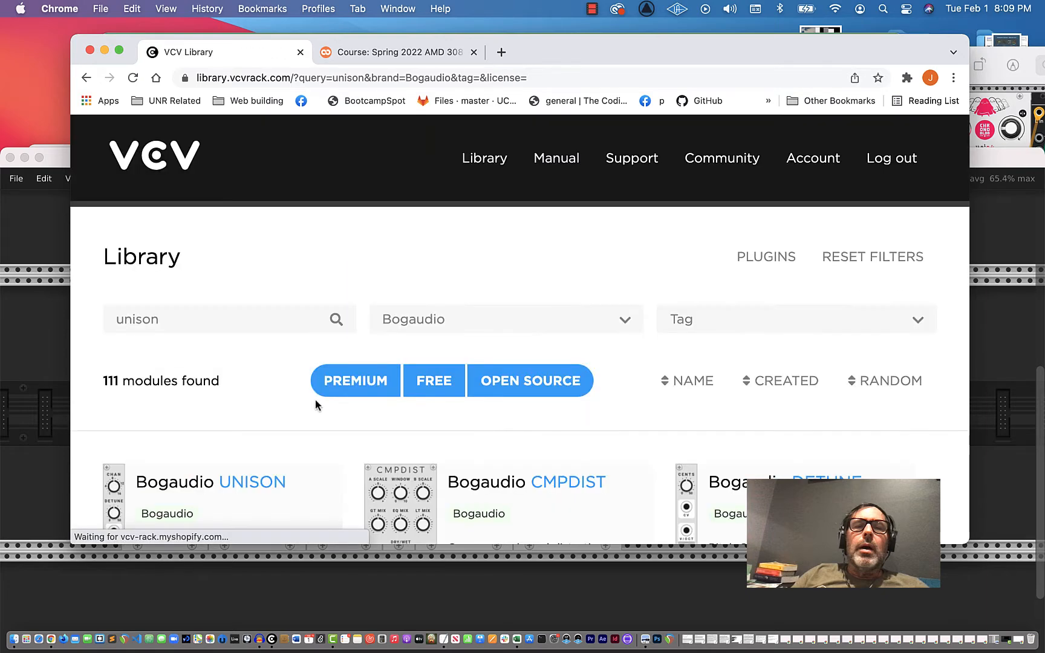
{"action": "scroll", "coordinate": [303, 438], "scroll_direction": "down", "scroll_amount": 5}
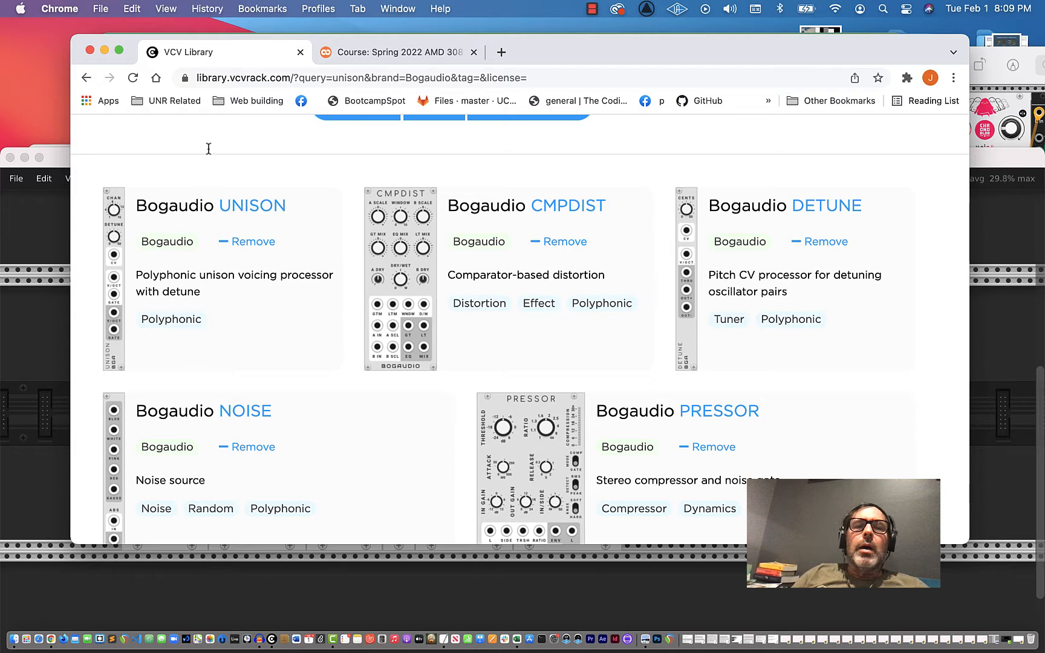
Move Chrome down and shift the reference screenshot in Preview to examine the mixer and the modules around it.
{"action": "left_click_drag", "start_coordinate": [551, 46], "coordinate": [546, 315]}
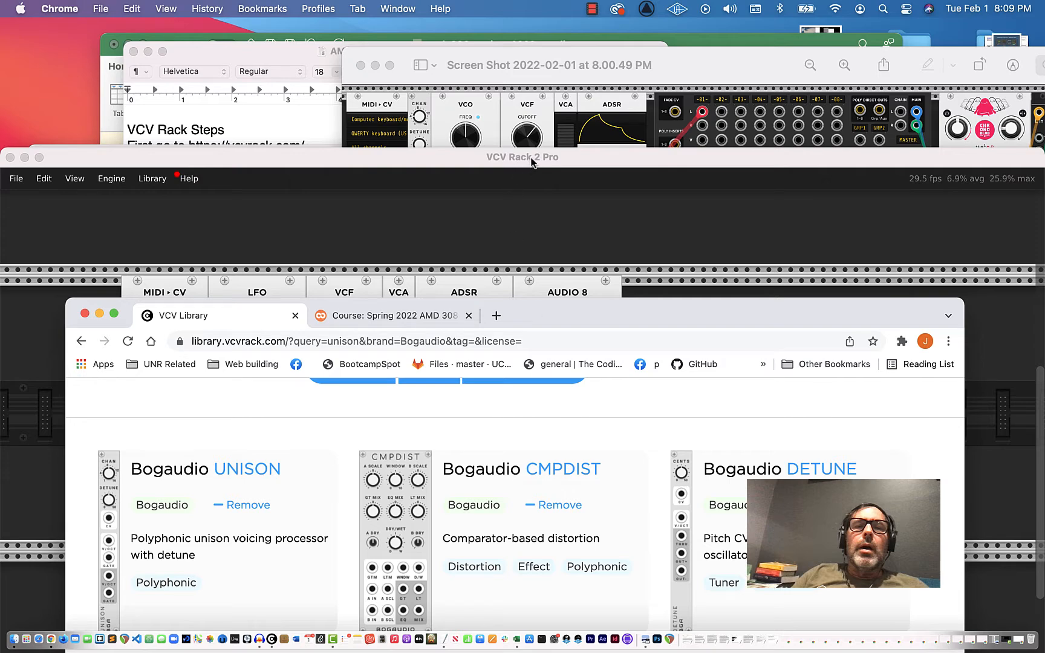
{"action": "left_click", "coordinate": [725, 71]}
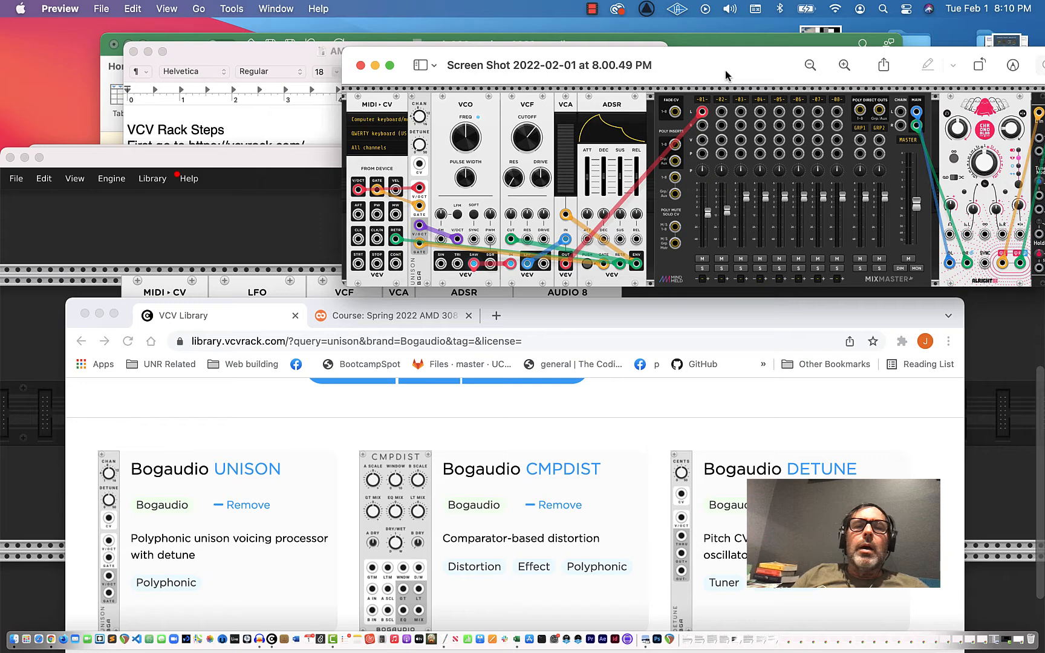
{"action": "left_click_drag", "start_coordinate": [725, 70], "coordinate": [603, 70]}
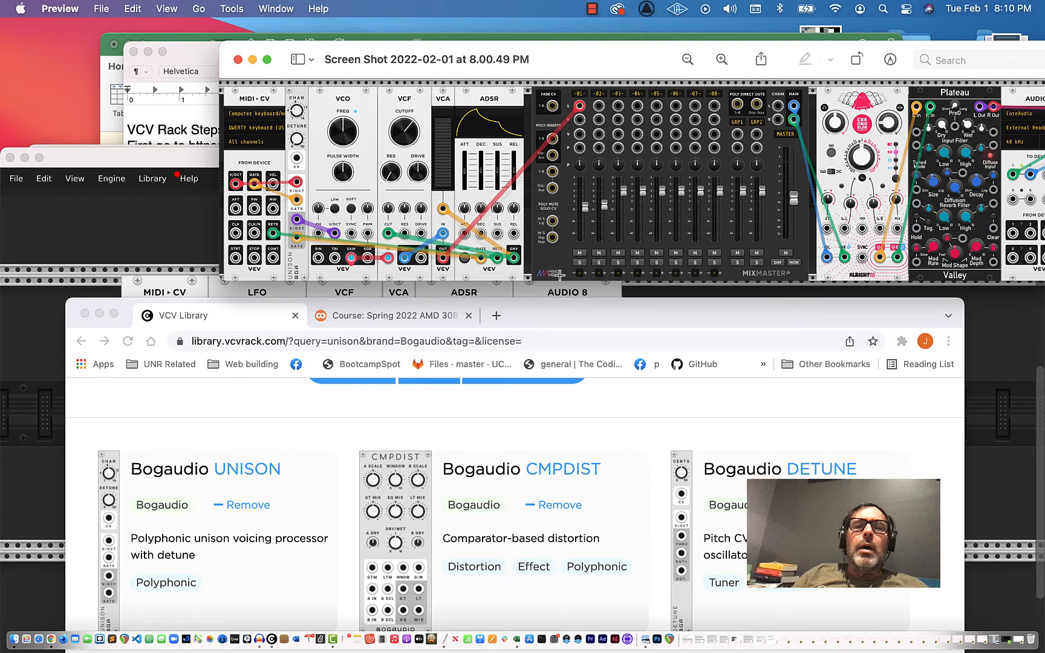
Bring Chrome back over the screenshot, clear the unison search, and filter the library to the MindMeld brand.
{"action": "left_click_drag", "start_coordinate": [551, 315], "coordinate": [564, 37]}
{"action": "scroll", "coordinate": [227, 234], "scroll_direction": "up", "scroll_amount": 5}
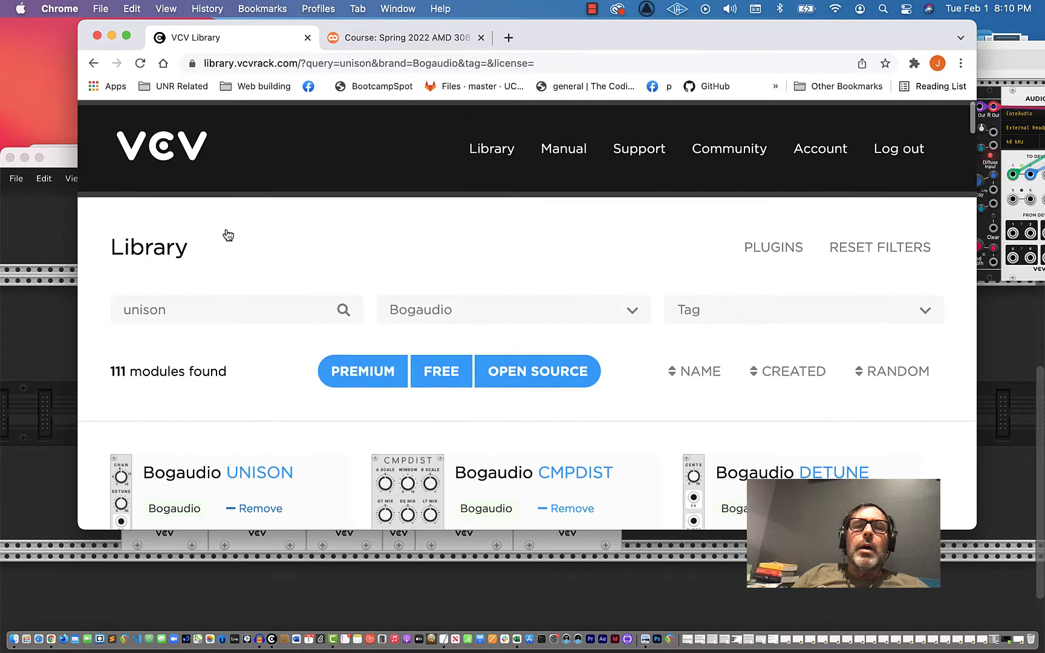
{"action": "left_click_drag", "start_coordinate": [228, 302], "coordinate": [128, 300]}
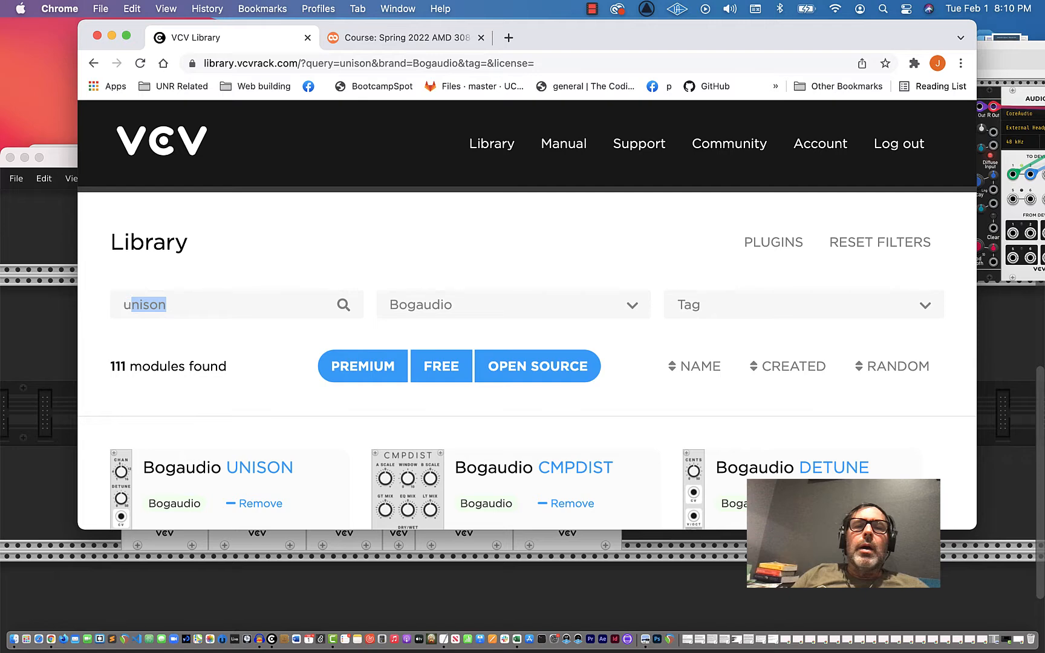
{"action": "key", "text": "BackSpace"}
{"action": "key", "text": "BackSpace"}
{"action": "left_click", "coordinate": [482, 308]}
{"action": "scroll", "coordinate": [442, 603], "scroll_direction": "down", "scroll_amount": 20}
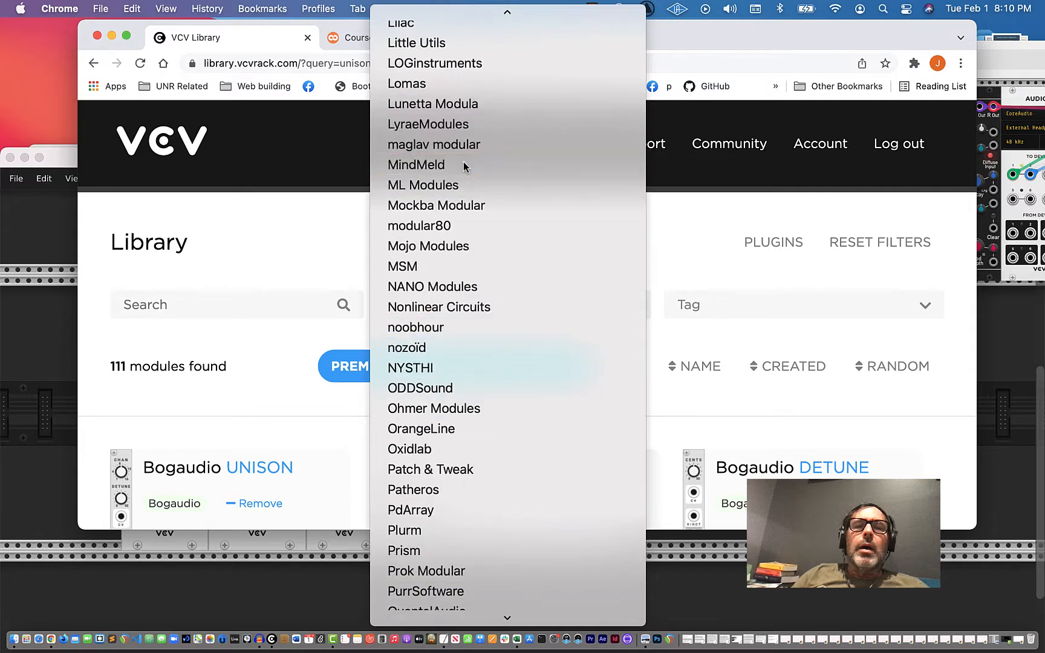
{"action": "left_click", "coordinate": [463, 165]}
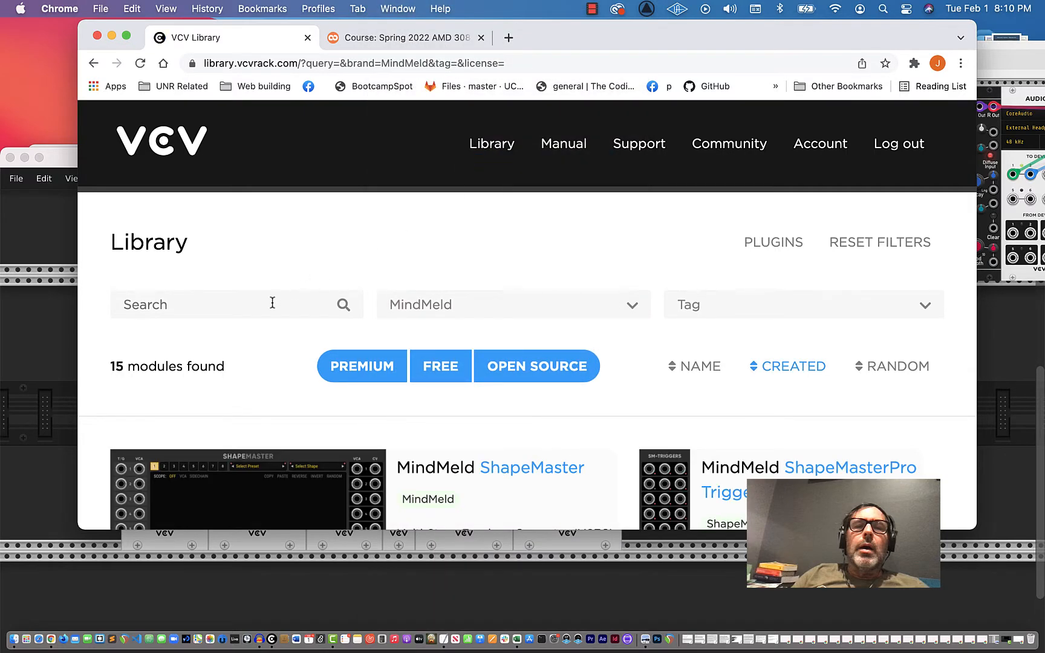
Search the MindMeld modules for "mixer" and view the MixMasterJr entry.
{"action": "scroll", "coordinate": [272, 302], "scroll_direction": "down", "scroll_amount": 3}
{"action": "left_click", "coordinate": [271, 201]}
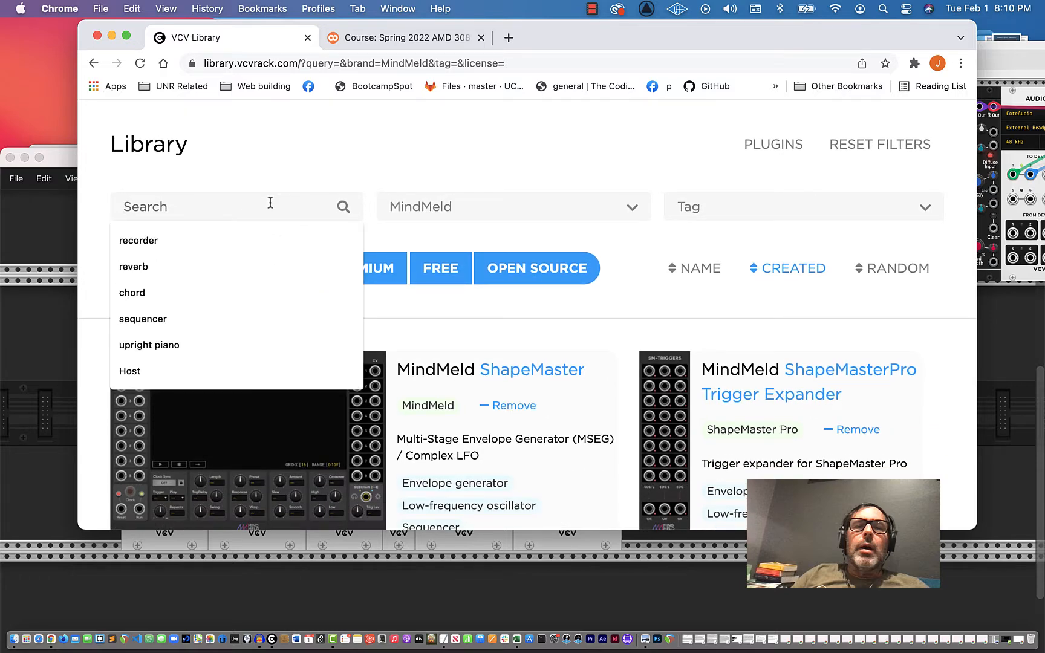
{"action": "type", "text": "mixer"}
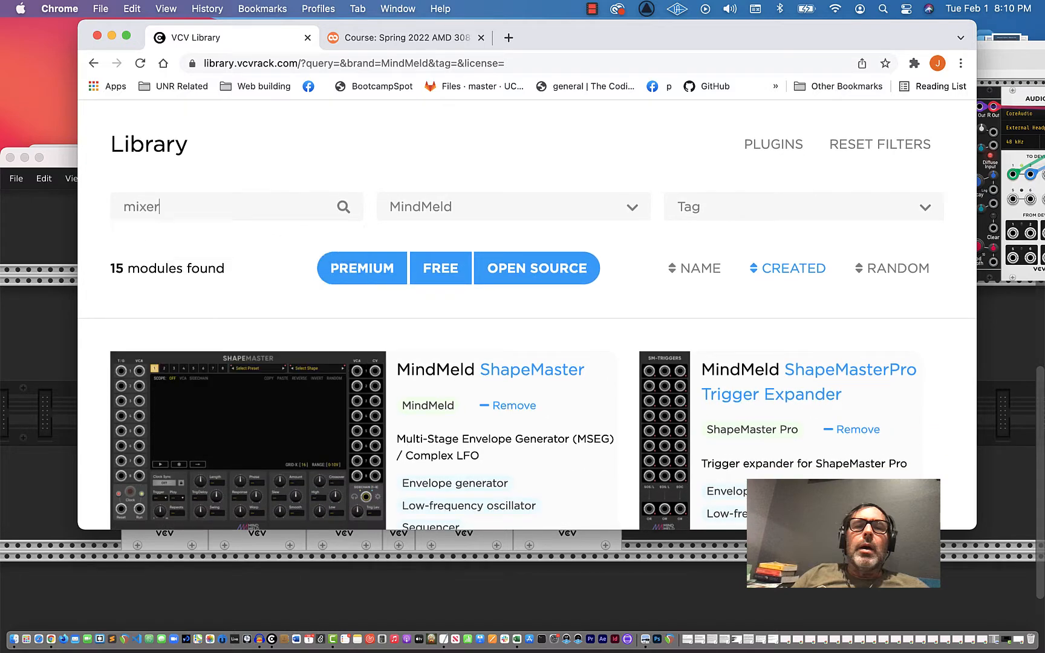
{"action": "left_click", "coordinate": [343, 206]}
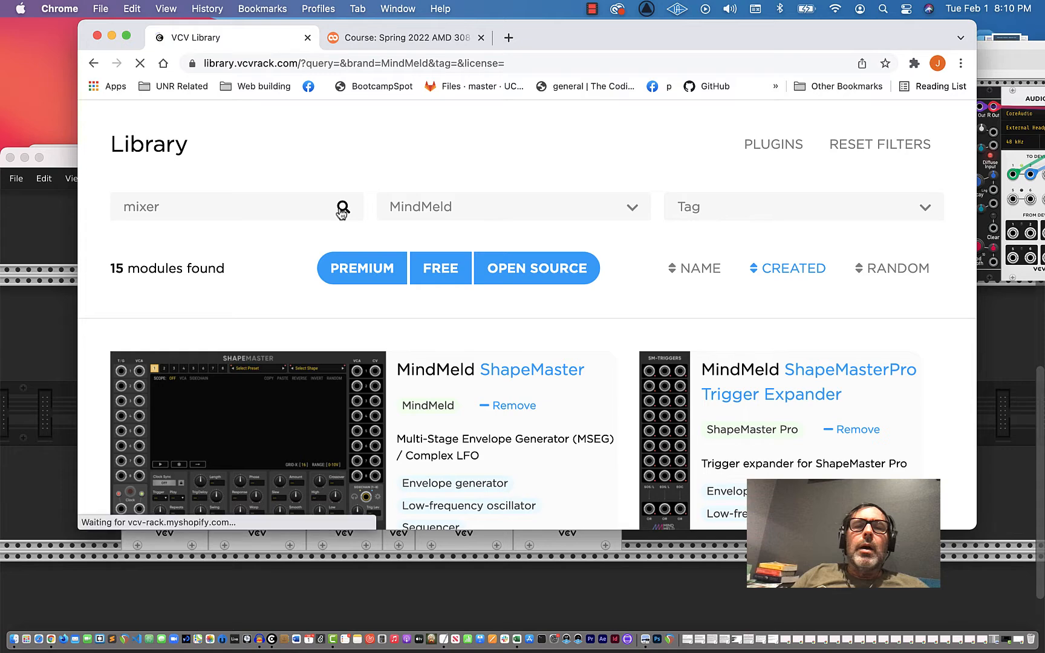
{"action": "scroll", "coordinate": [332, 370], "scroll_direction": "down", "scroll_amount": 5}
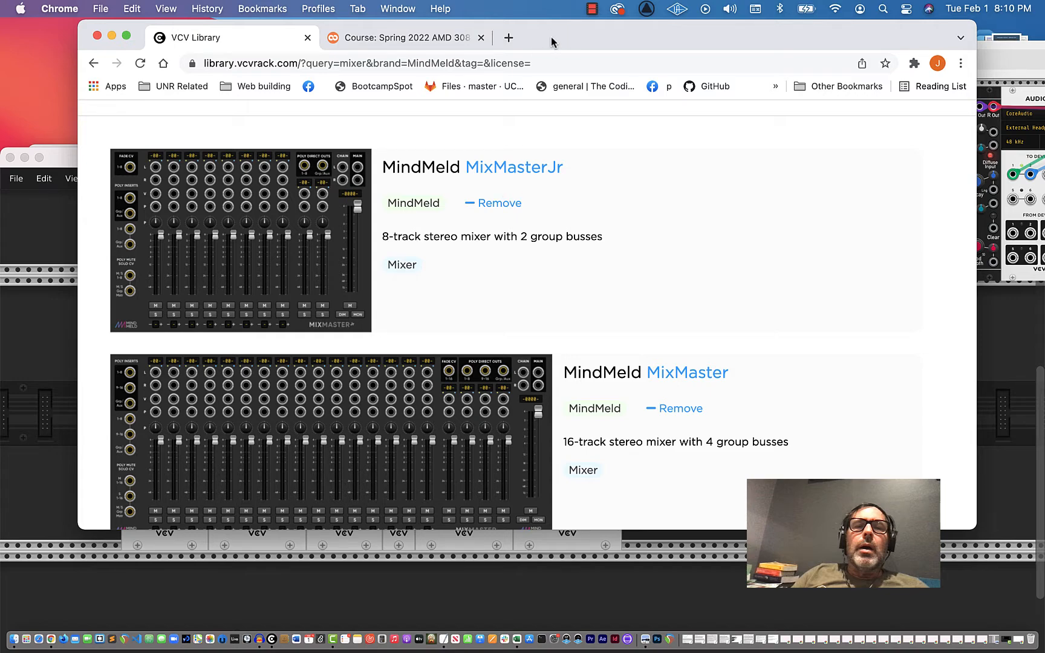
Move Chrome down and slide the reference screenshot across to examine the effect, audio and recorder modules after the mixer.
{"action": "left_click_drag", "start_coordinate": [551, 37], "coordinate": [517, 393]}
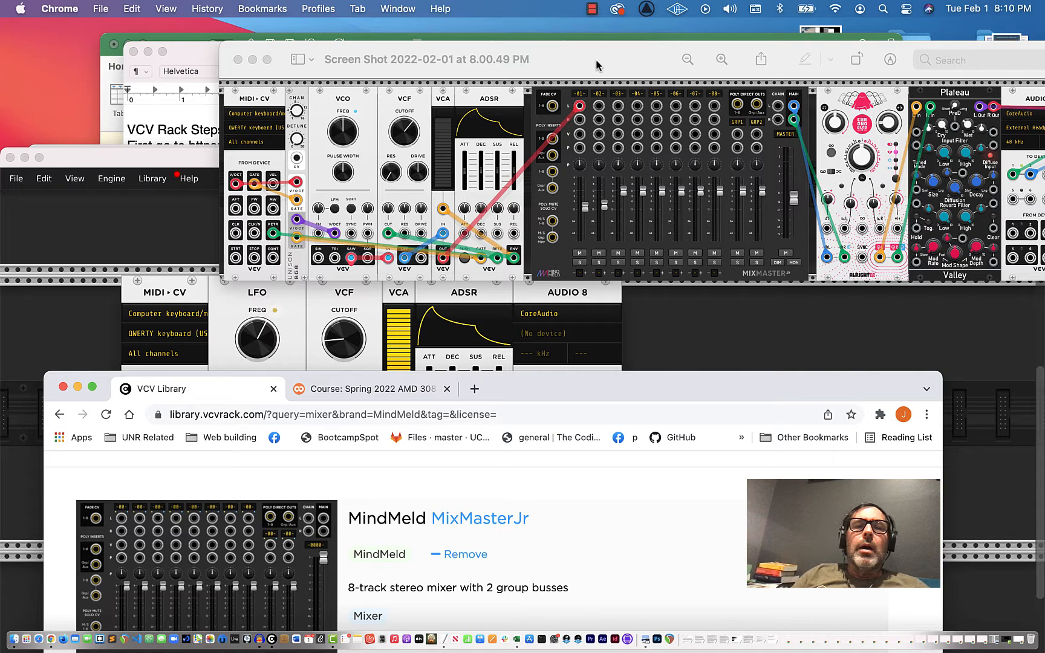
{"action": "left_click", "coordinate": [596, 60]}
{"action": "left_click_drag", "start_coordinate": [597, 58], "coordinate": [485, 52]}
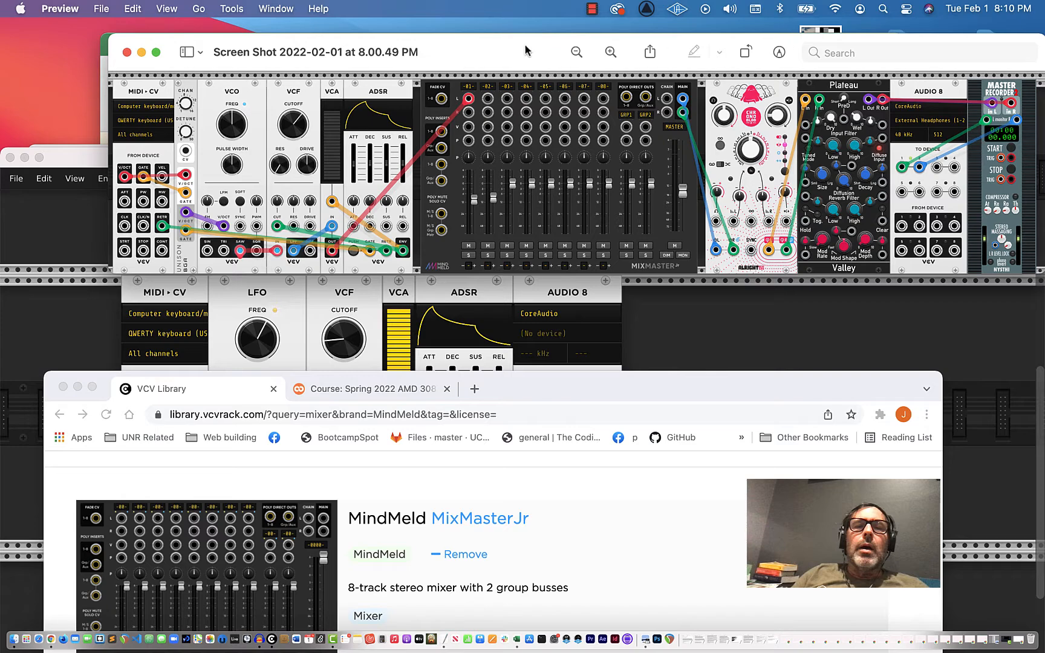
{"action": "left_click_drag", "start_coordinate": [527, 47], "coordinate": [339, 28]}
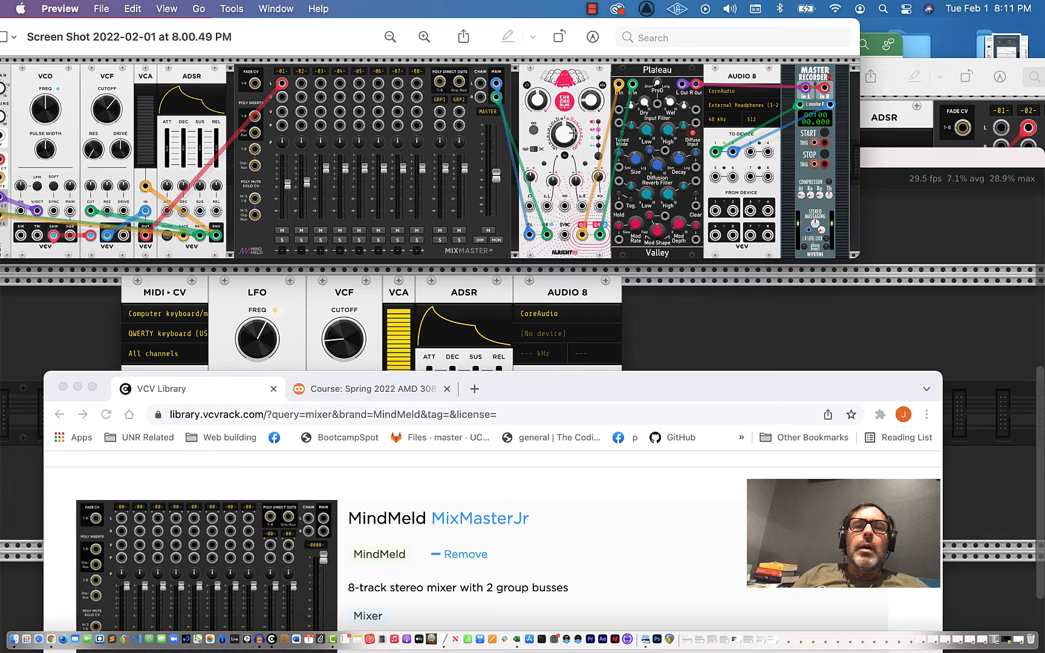
Bring Chrome back over the screenshot and switch the library's brand filter to Alright Devices.
{"action": "left_click_drag", "start_coordinate": [552, 379], "coordinate": [570, 84]}
{"action": "scroll", "coordinate": [544, 235], "scroll_direction": "up", "scroll_amount": 5}
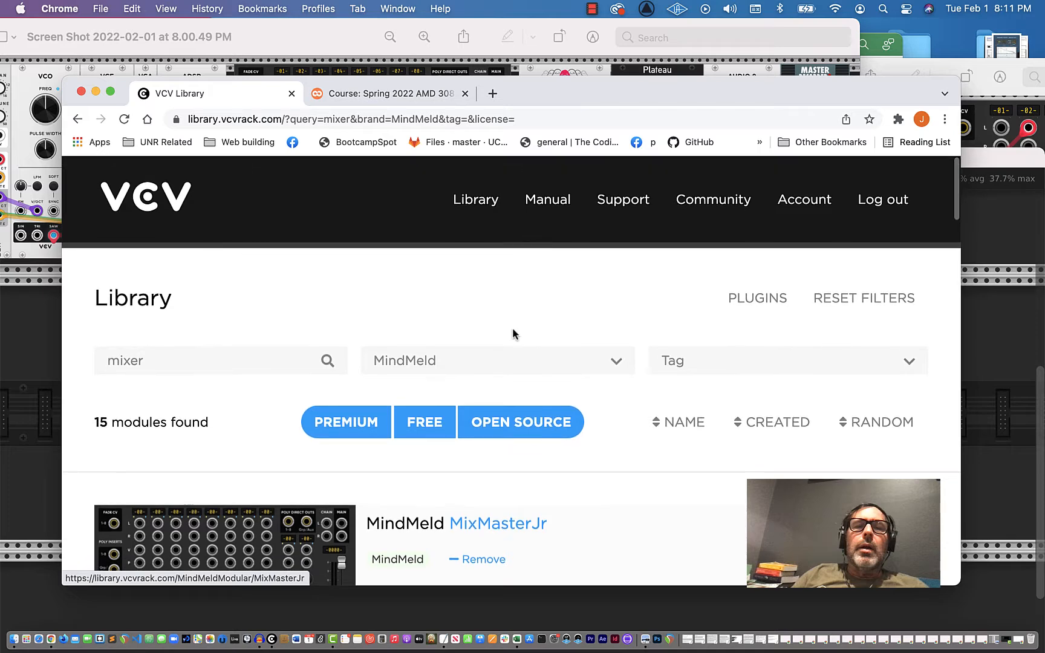
{"action": "left_click", "coordinate": [487, 357]}
{"action": "mouse_move", "coordinate": [480, 5]}
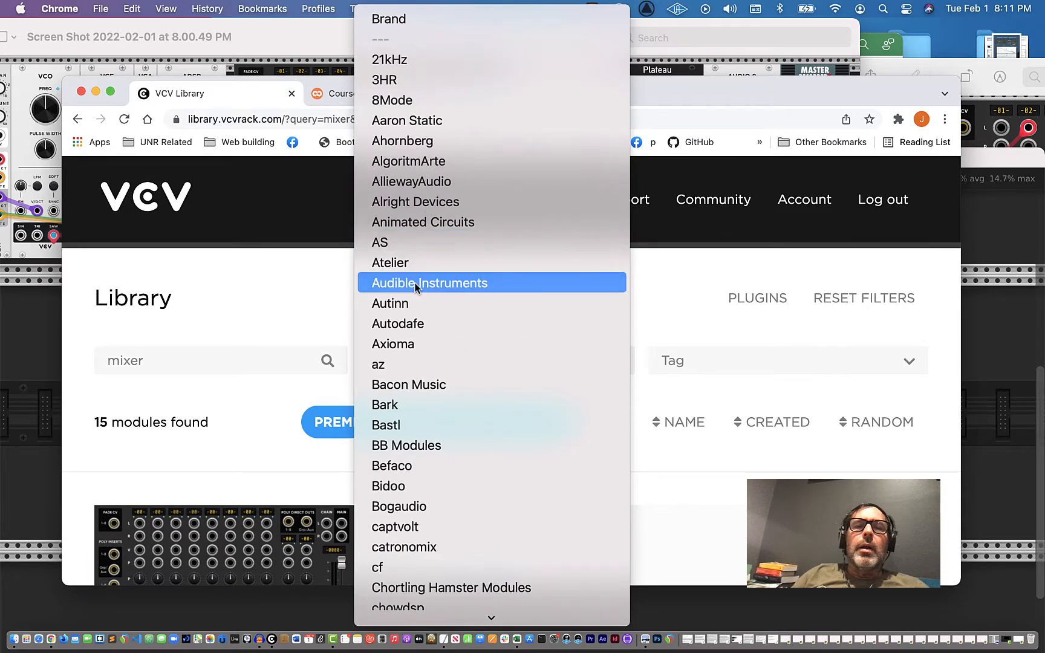
{"action": "left_click", "coordinate": [419, 207]}
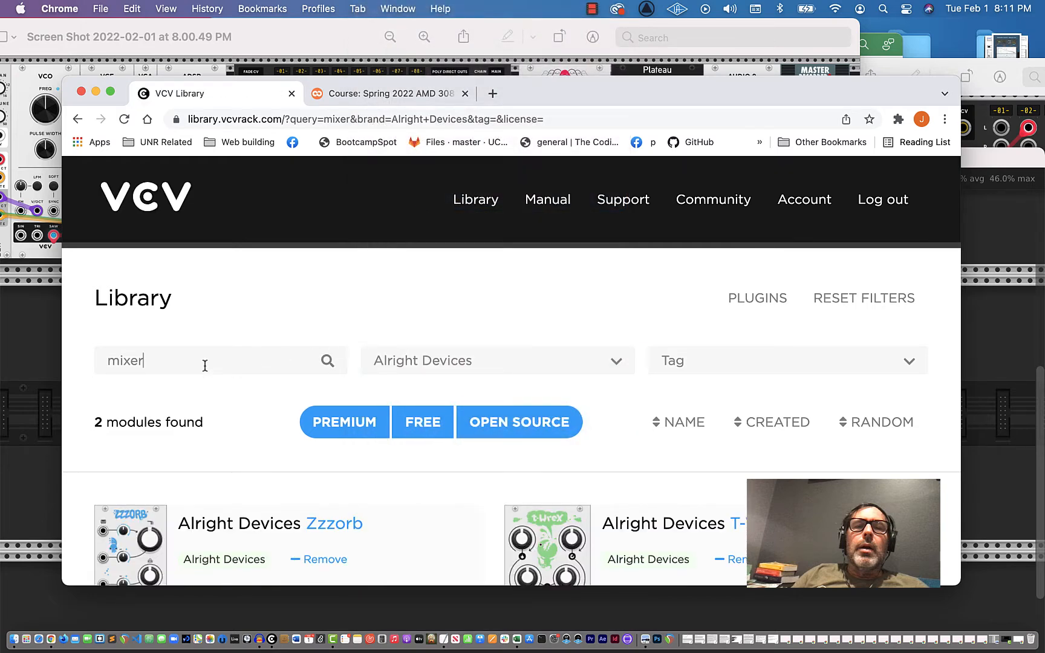
Replace the search term with "delay" and view the Alright Devices Chronoblob2 entry.
{"action": "left_click_drag", "start_coordinate": [205, 365], "coordinate": [100, 363]}
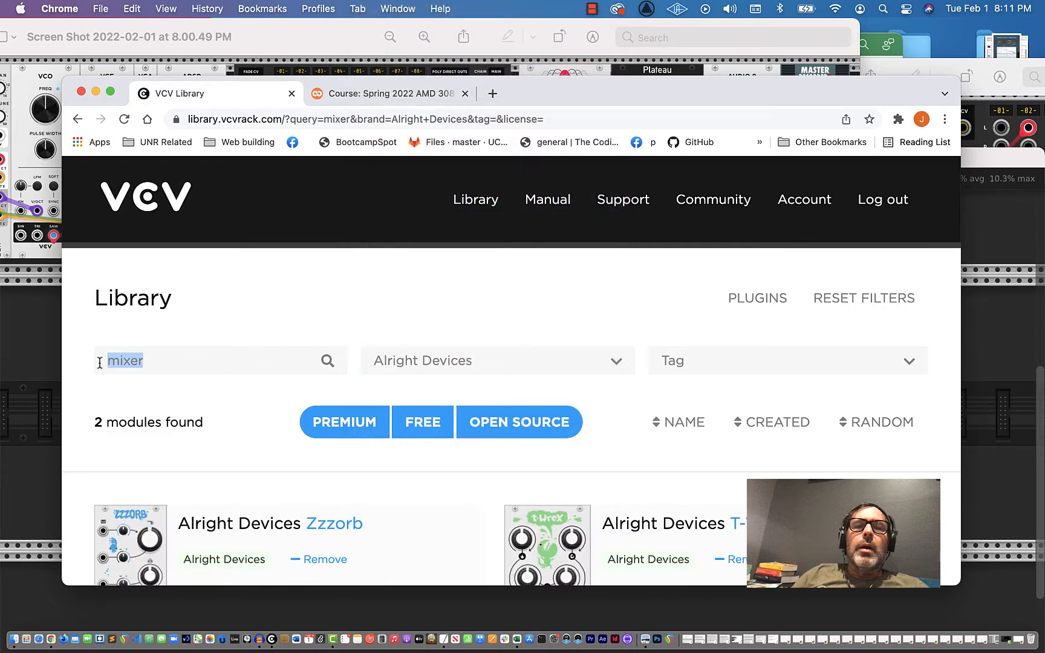
{"action": "type", "text": "dela"}
{"action": "type", "text": "y"}
{"action": "key", "text": "BackSpace"}
{"action": "type", "text": "ay"}
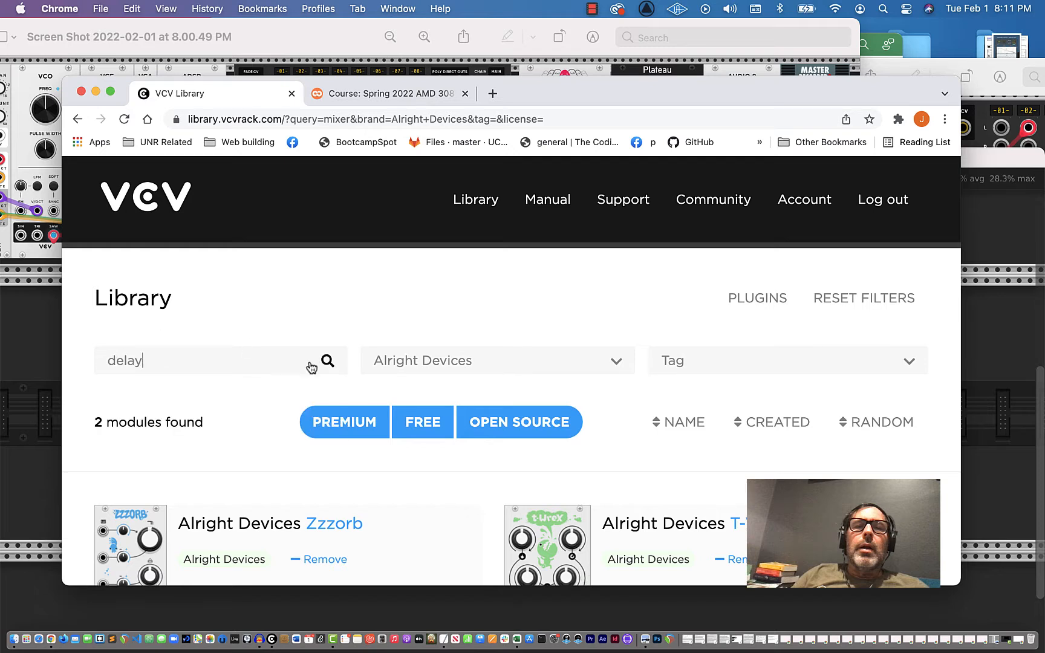
{"action": "left_click", "coordinate": [328, 361]}
{"action": "scroll", "coordinate": [288, 422], "scroll_direction": "down", "scroll_amount": 3}
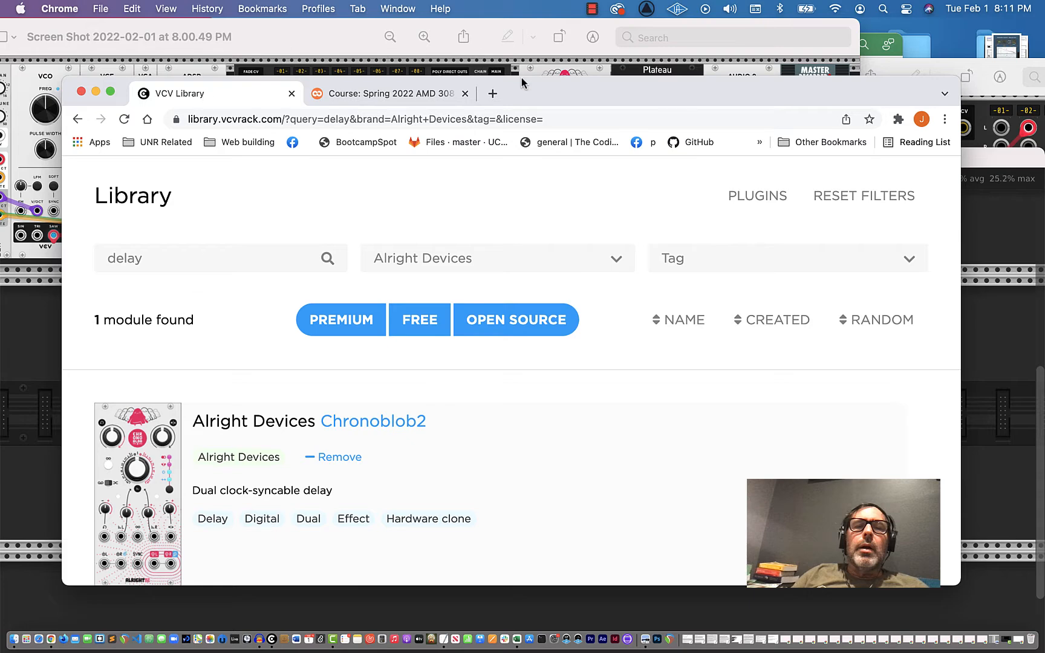
Move Chrome down to examine the reverb module's brand in the reference screenshot, then bring Chrome back over it.
{"action": "left_click_drag", "start_coordinate": [522, 78], "coordinate": [514, 312]}
{"action": "left_click", "coordinate": [657, 80]}
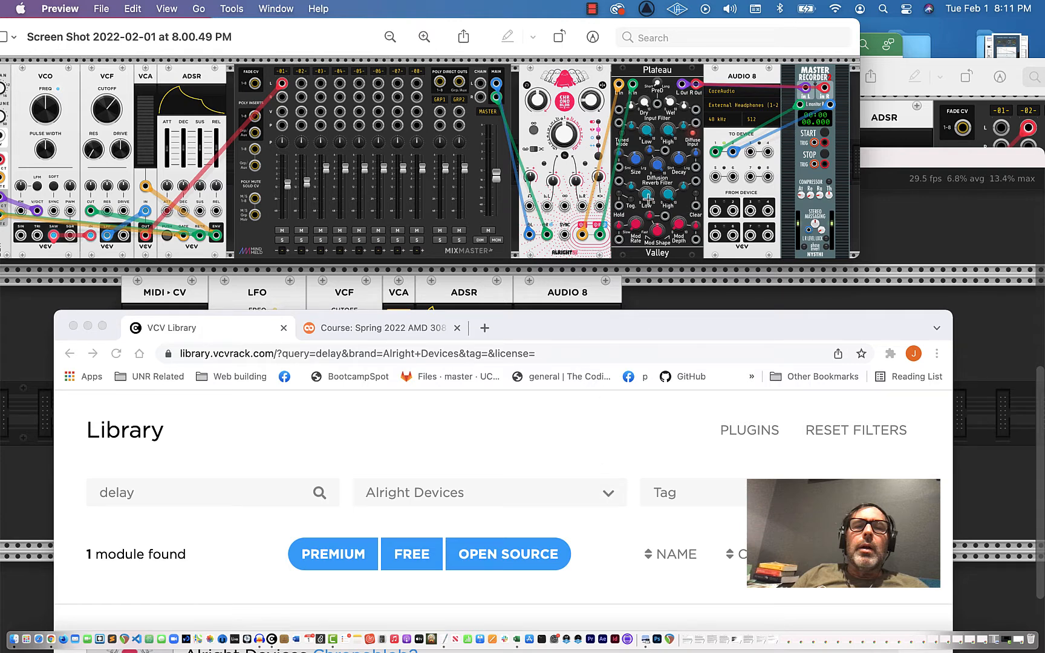
{"action": "left_click_drag", "start_coordinate": [578, 333], "coordinate": [568, 162]}
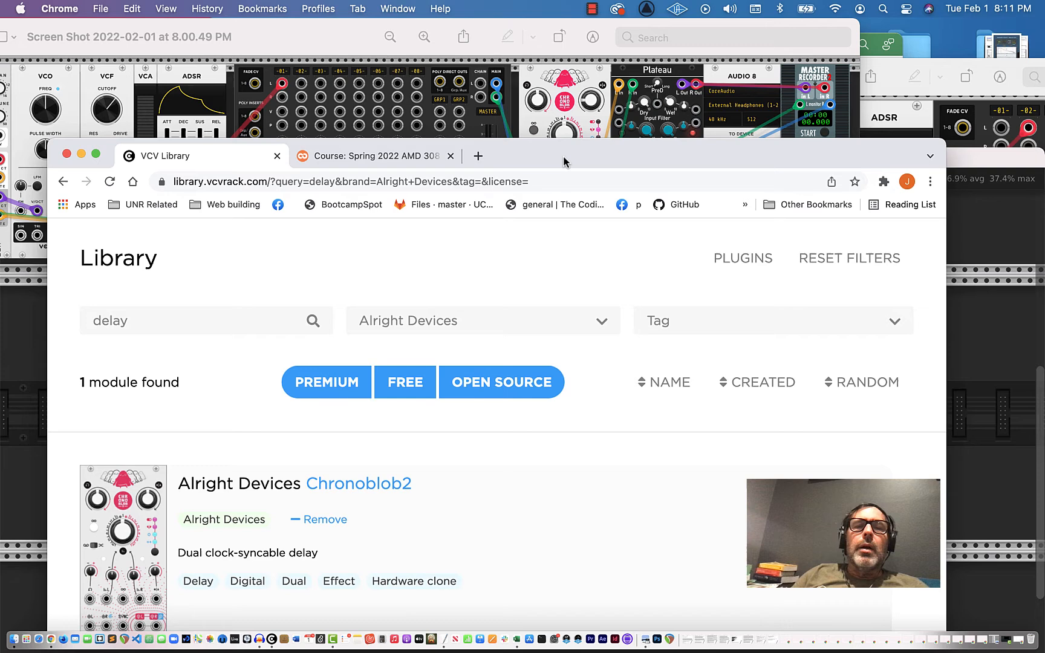
Switch the library's brand filter from Alright Devices to Valley.
{"action": "left_click", "coordinate": [601, 325]}
{"action": "mouse_move", "coordinate": [491, 652]}
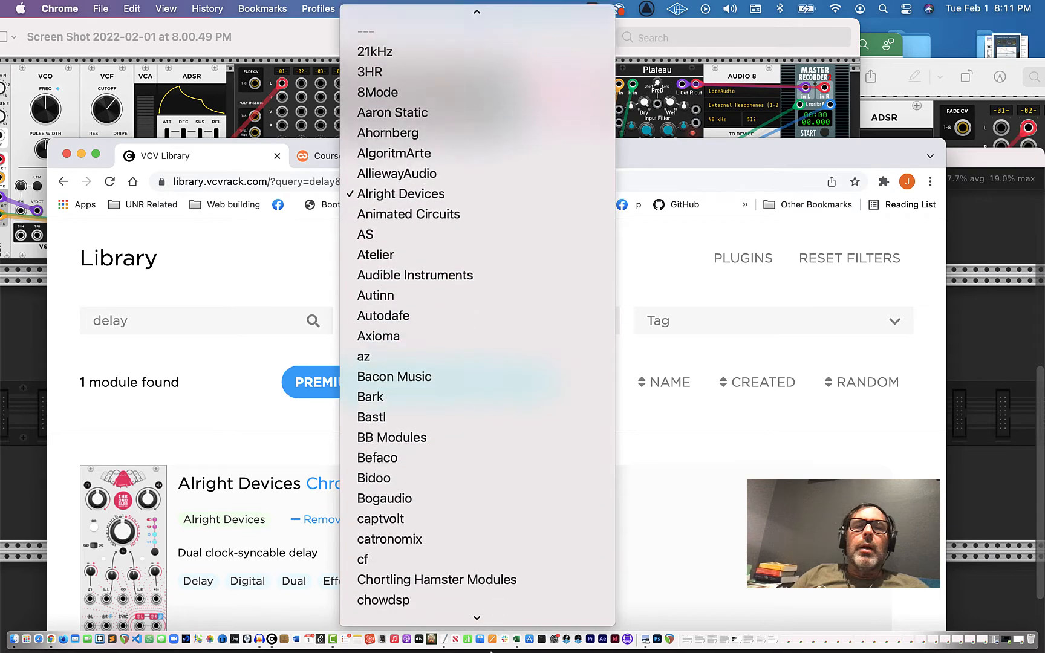
{"action": "scroll", "coordinate": [467, 526], "scroll_direction": "down", "scroll_amount": 10}
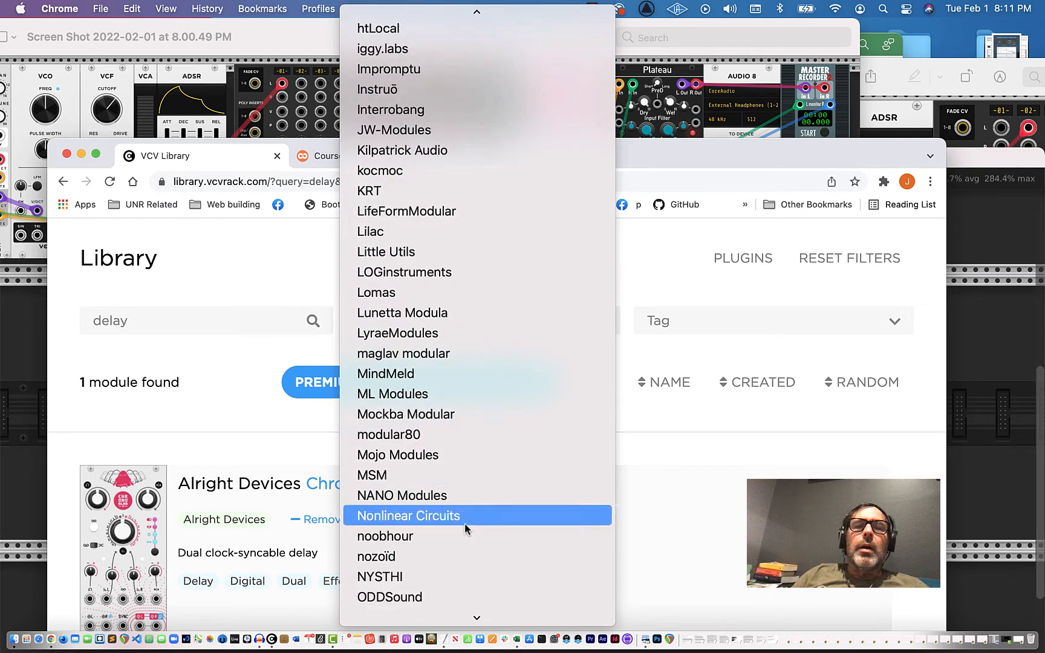
{"action": "scroll", "coordinate": [460, 526], "scroll_direction": "down", "scroll_amount": 10}
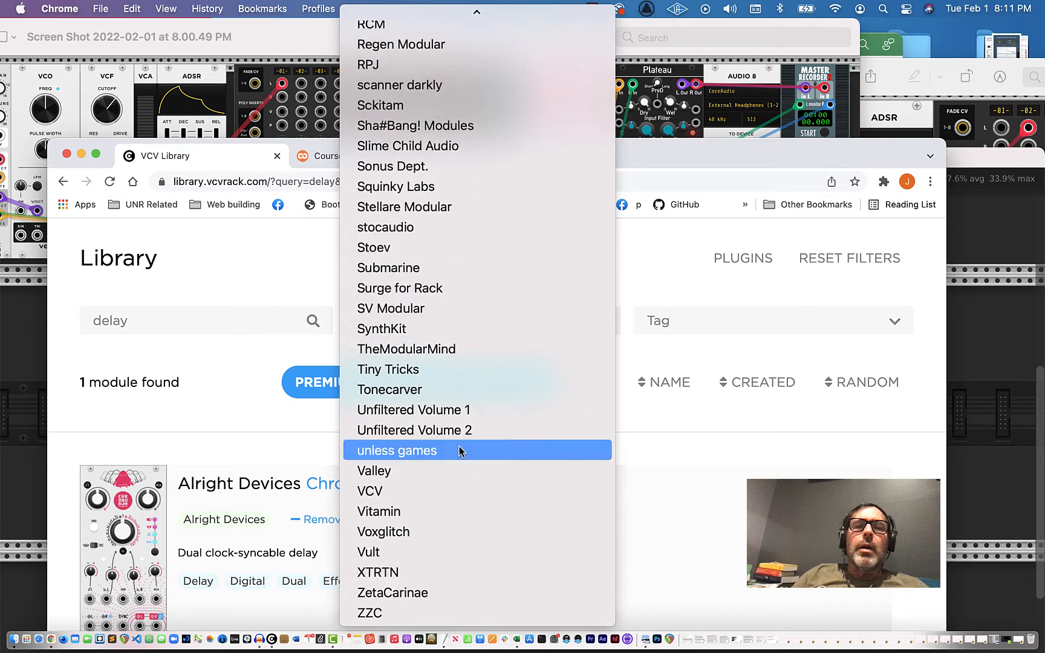
{"action": "left_click", "coordinate": [452, 469]}
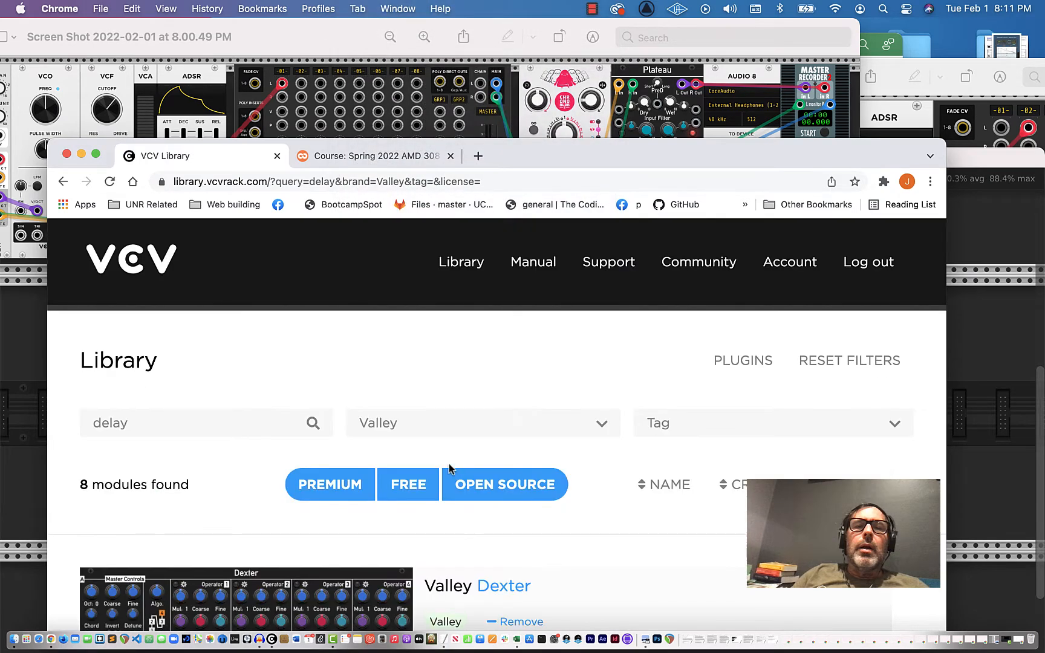
Replace the search term with "reverb" and view the Valley Plateau entry.
{"action": "left_click", "coordinate": [312, 423]}
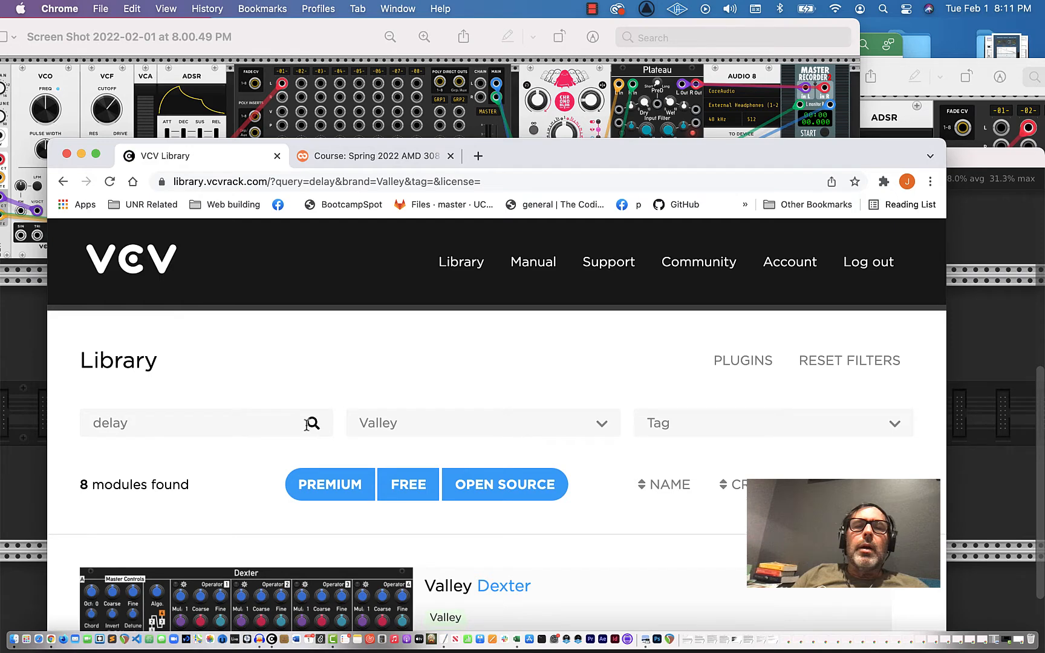
{"action": "left_click", "coordinate": [223, 426]}
{"action": "left_click_drag", "start_coordinate": [224, 427], "coordinate": [70, 422]}
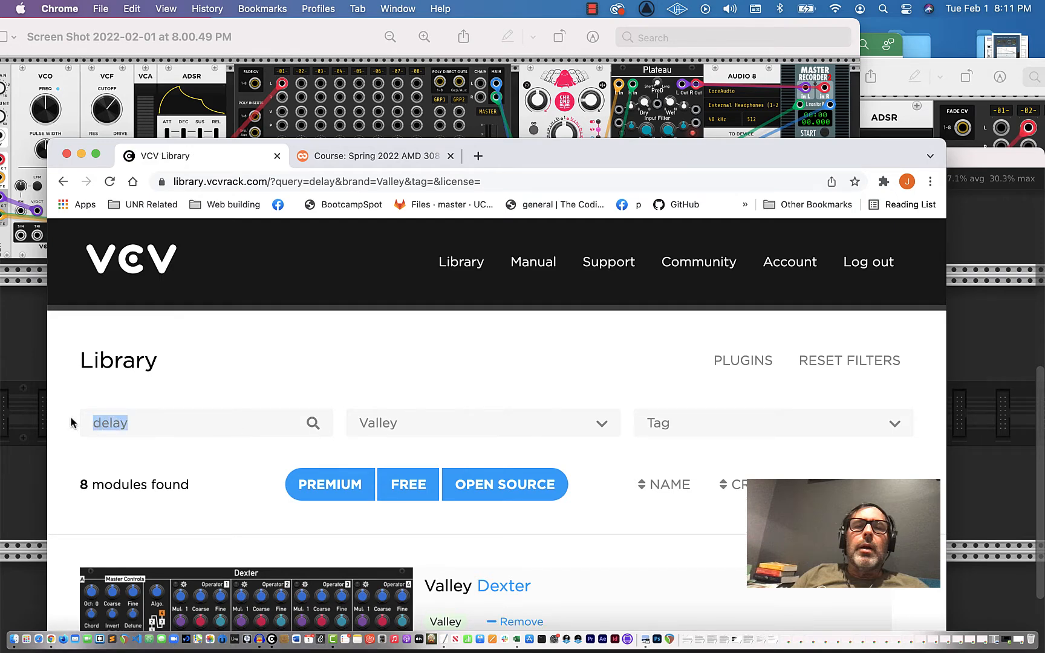
{"action": "type", "text": "reverb"}
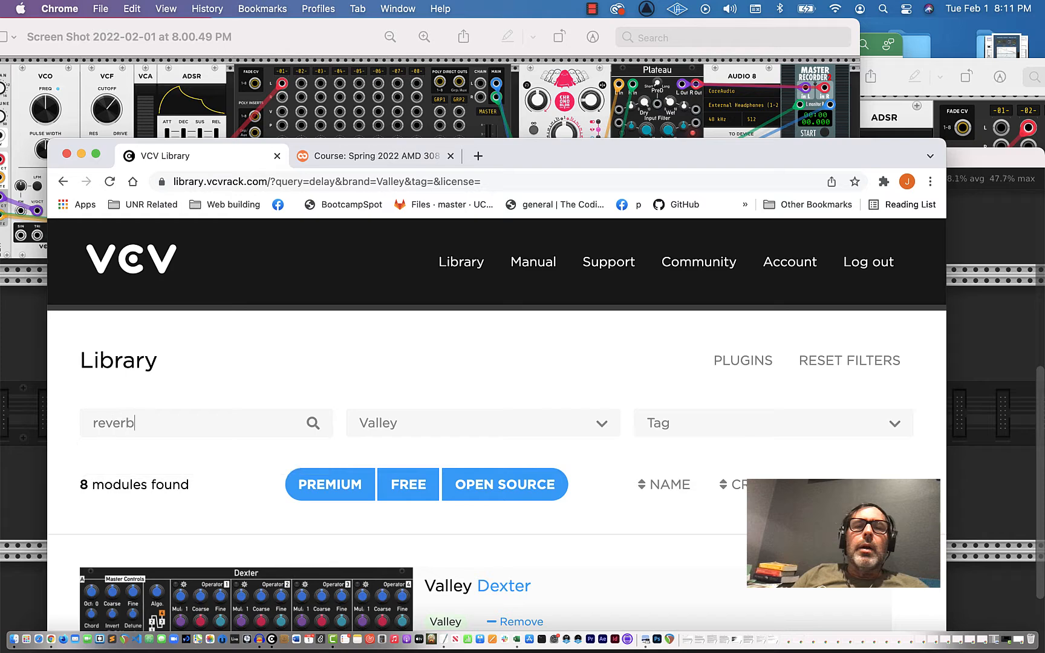
{"action": "left_click", "coordinate": [312, 425]}
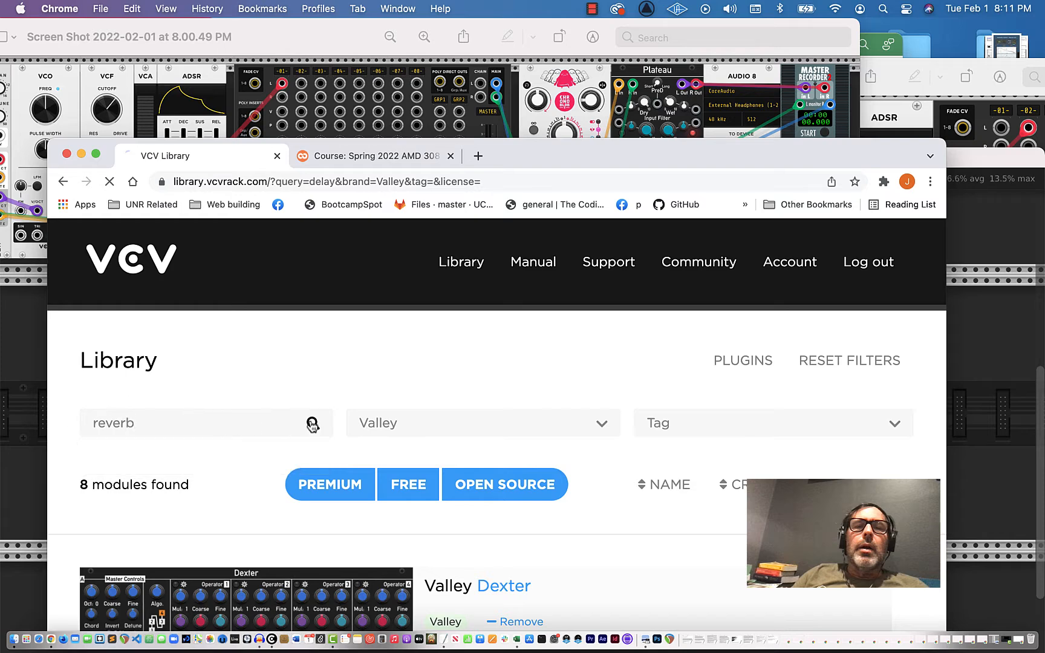
{"action": "scroll", "coordinate": [317, 446], "scroll_direction": "down", "scroll_amount": 5}
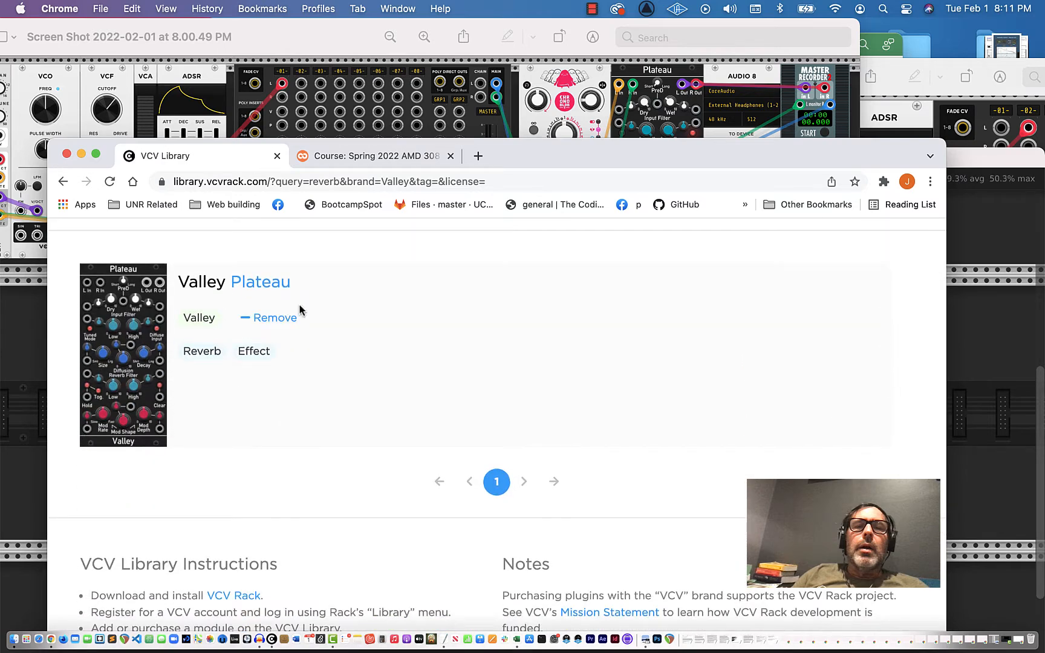
{"action": "scroll", "coordinate": [422, 356], "scroll_direction": "up", "scroll_amount": 1}
{"action": "scroll", "coordinate": [421, 357], "scroll_direction": "up", "scroll_amount": 1}
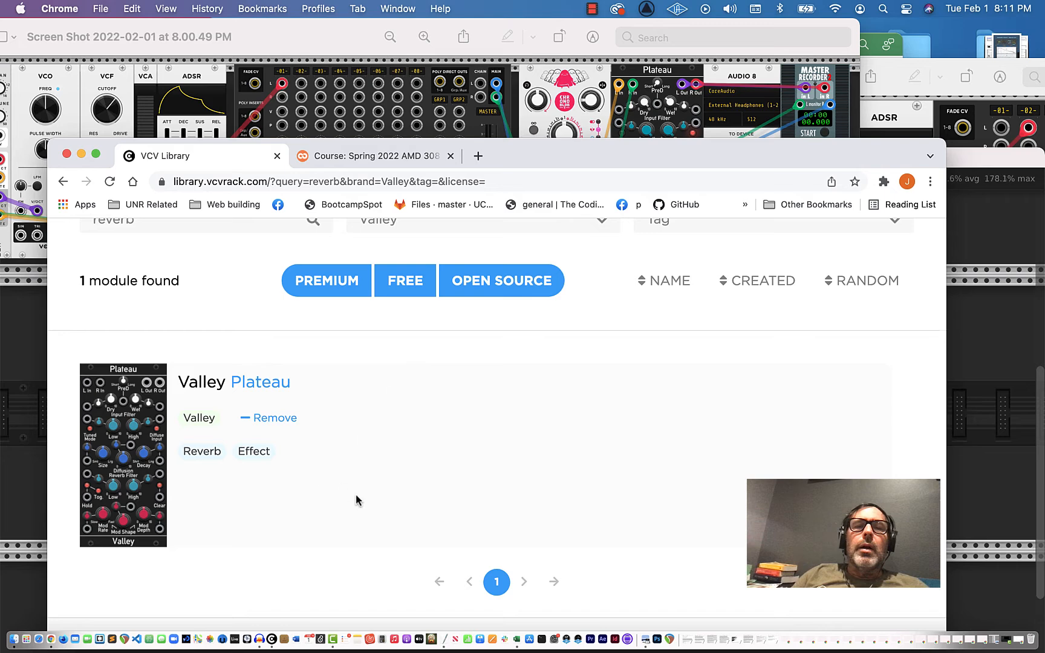
Uncover the reference screenshot to check the recorder module, then return to the library and switch the brand filter to NYSTHI.
{"action": "left_click_drag", "start_coordinate": [544, 144], "coordinate": [534, 359]}
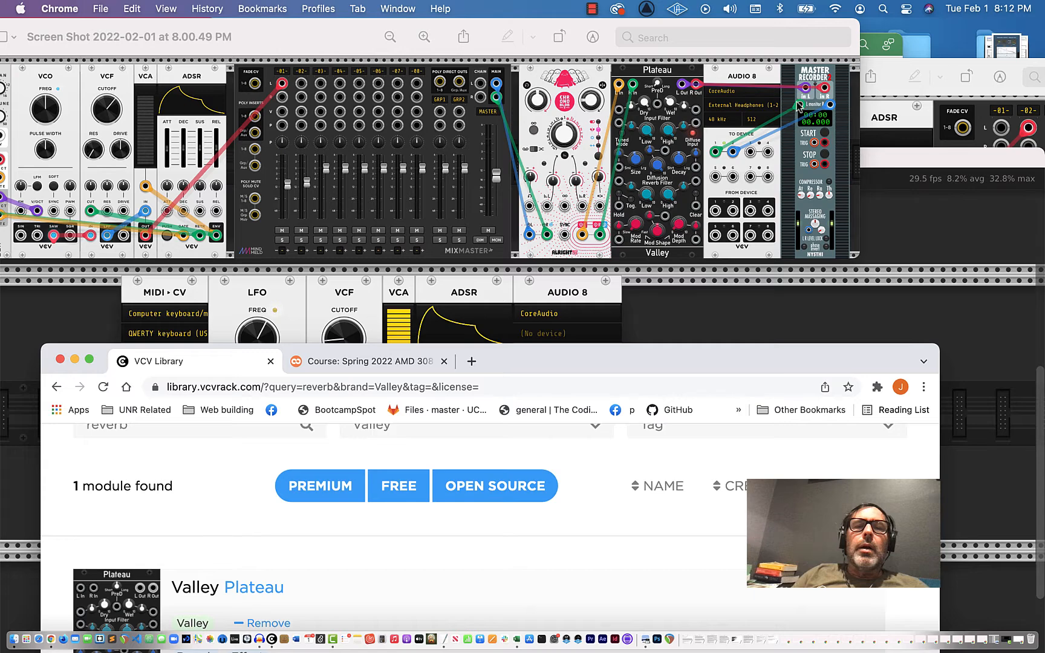
{"action": "left_click_drag", "start_coordinate": [529, 371], "coordinate": [548, 119]}
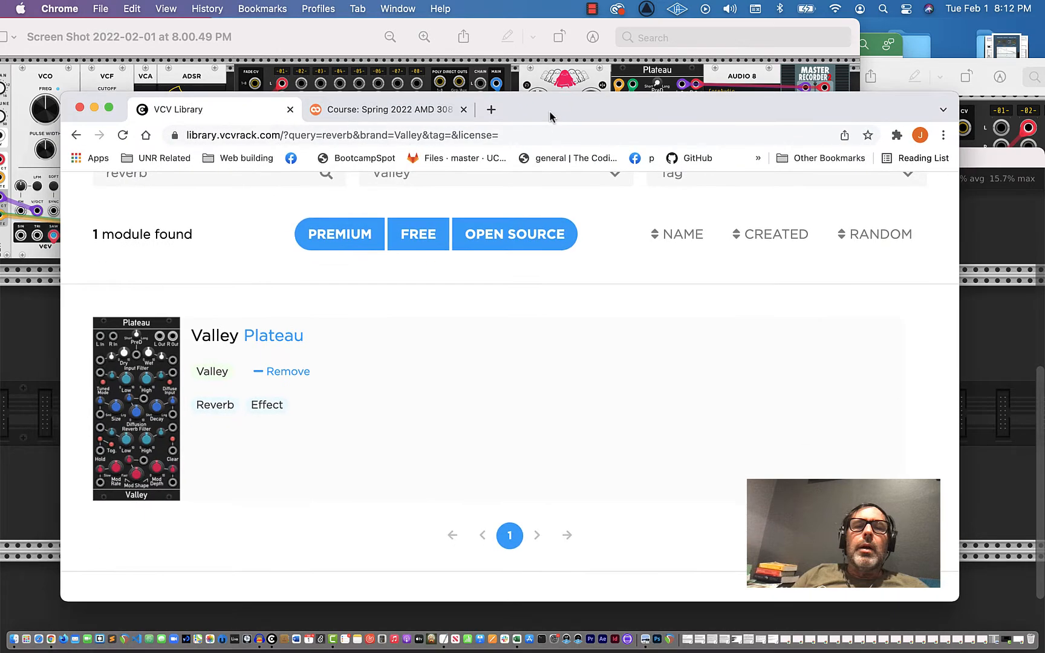
{"action": "scroll", "coordinate": [427, 205], "scroll_direction": "up", "scroll_amount": 3}
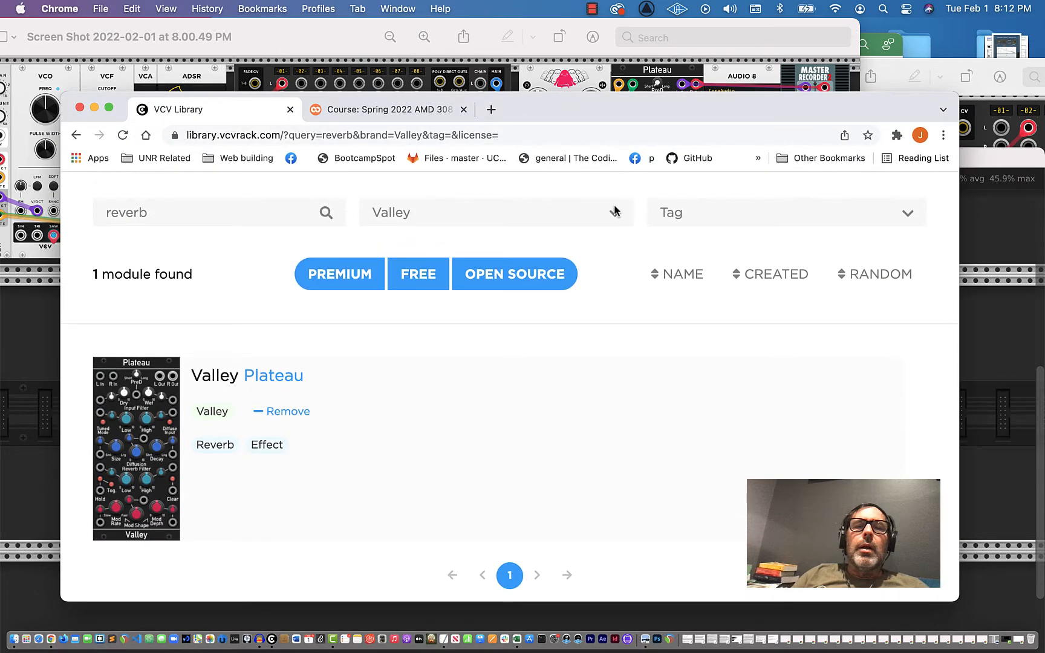
{"action": "left_click", "coordinate": [615, 211]}
{"action": "scroll", "coordinate": [572, 140], "scroll_direction": "up", "scroll_amount": 15}
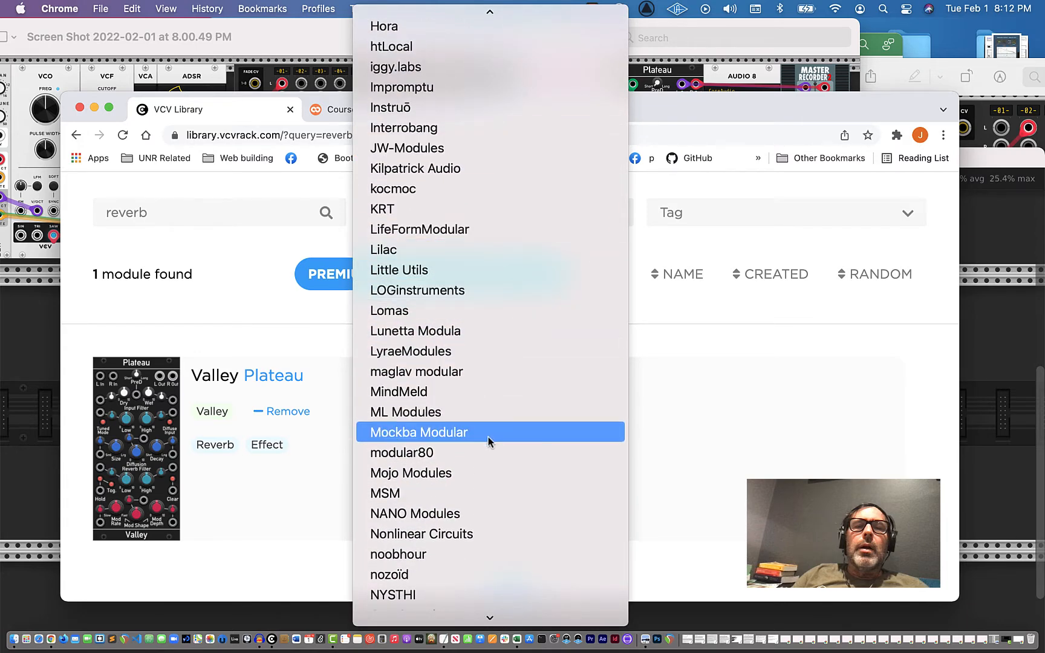
{"action": "scroll", "coordinate": [481, 477], "scroll_direction": "down", "scroll_amount": 5}
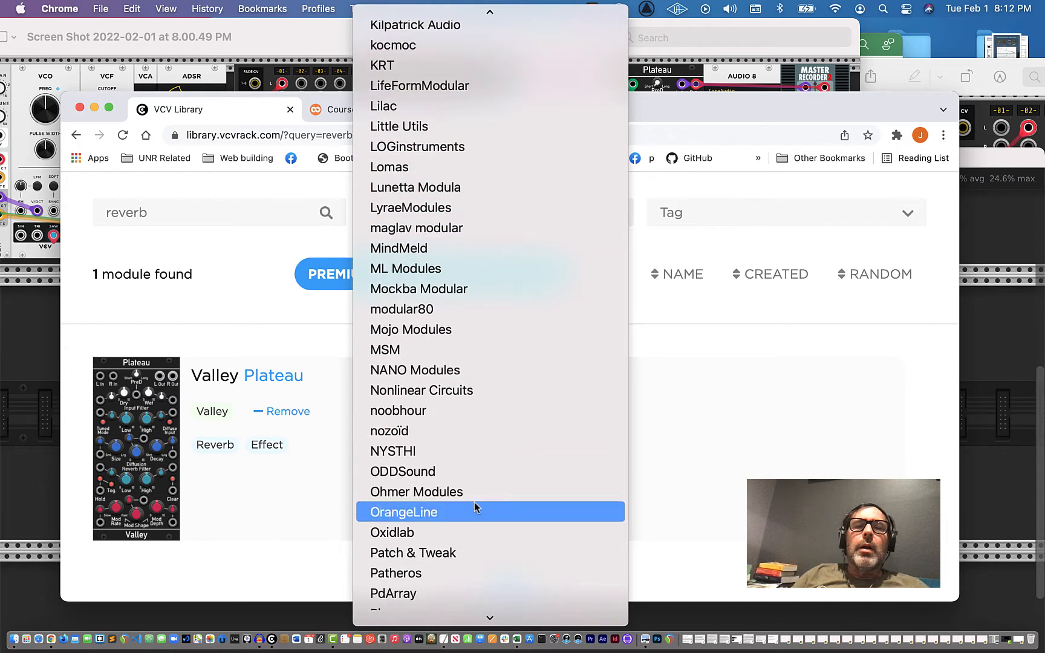
{"action": "left_click", "coordinate": [468, 460]}
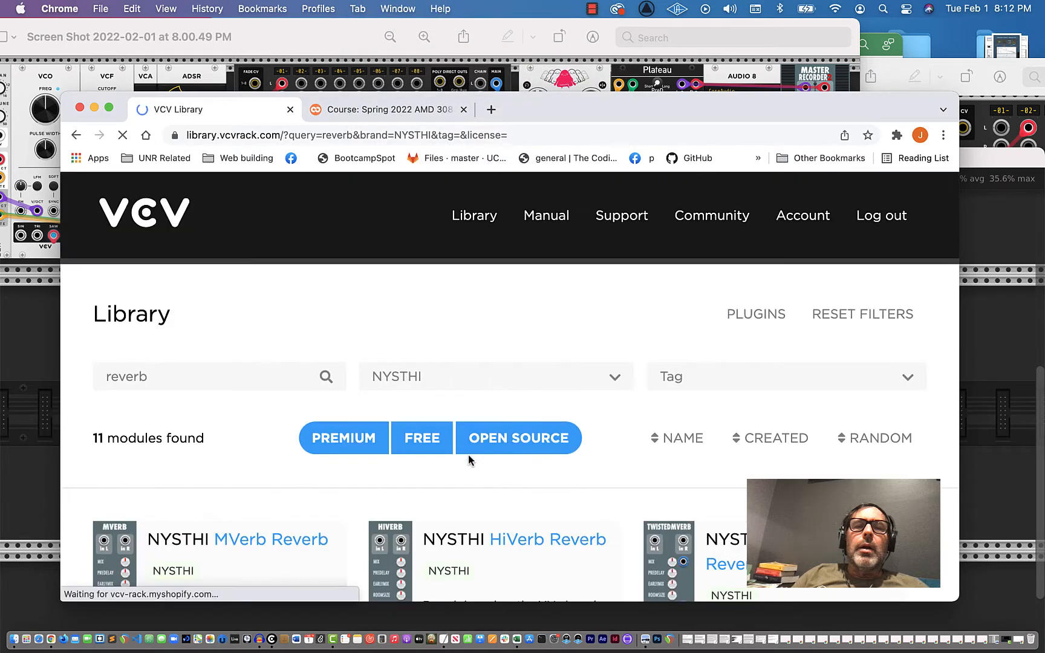
Replace the search term with "recorder" and view the NYSTHI Stereo Recorder vers 2 entry.
{"action": "left_click", "coordinate": [211, 380]}
{"action": "key", "text": "BackSpace"}
{"action": "key", "text": "BackSpace"}
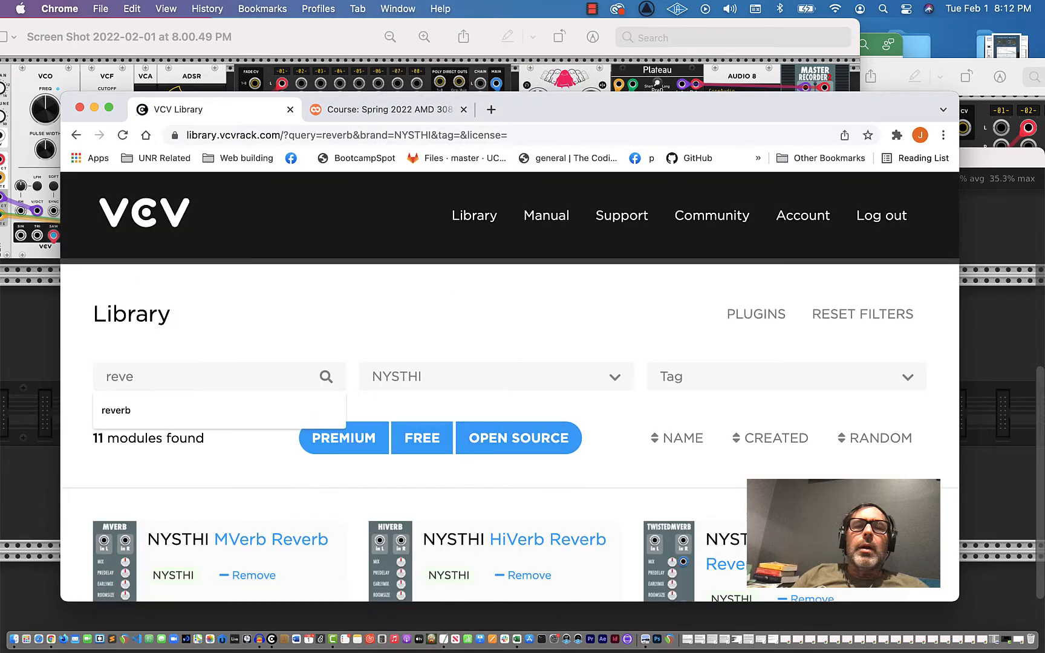
{"action": "type", "text": "corder"}
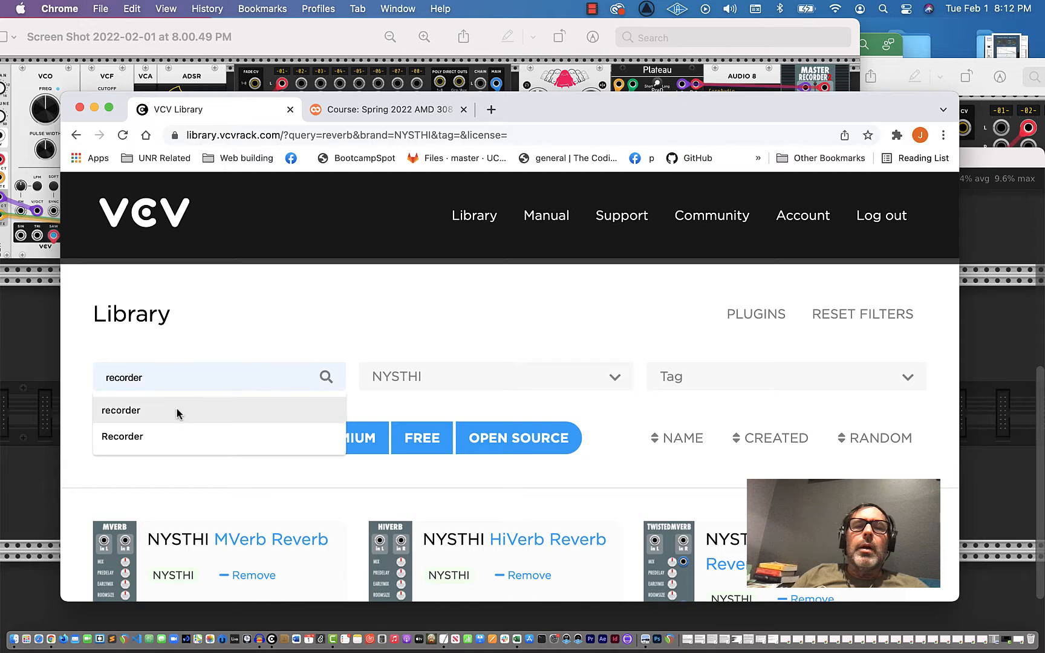
{"action": "left_click", "coordinate": [174, 414]}
{"action": "scroll", "coordinate": [182, 423], "scroll_direction": "down", "scroll_amount": 2}
{"action": "left_click", "coordinate": [336, 250]}
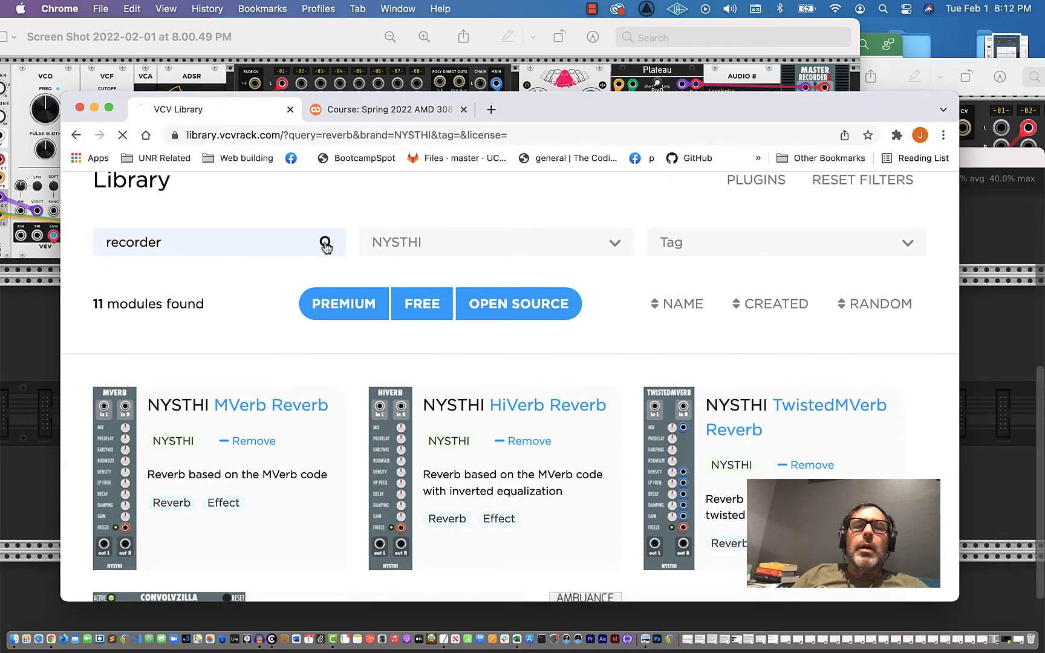
{"action": "scroll", "coordinate": [294, 495], "scroll_direction": "down", "scroll_amount": 6}
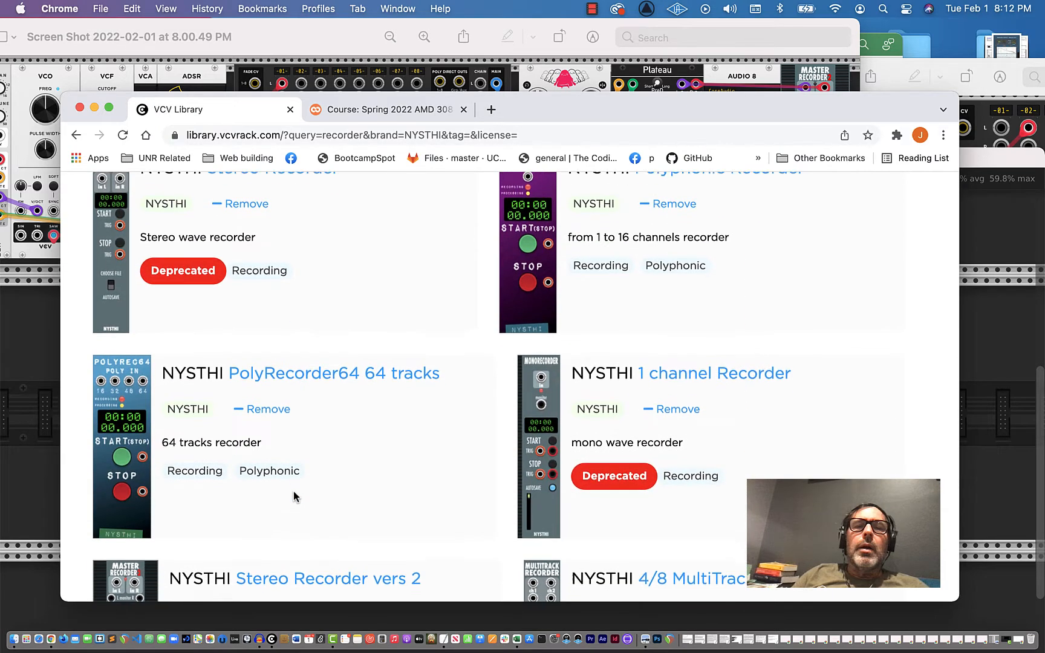
{"action": "scroll", "coordinate": [294, 497], "scroll_direction": "down", "scroll_amount": 3}
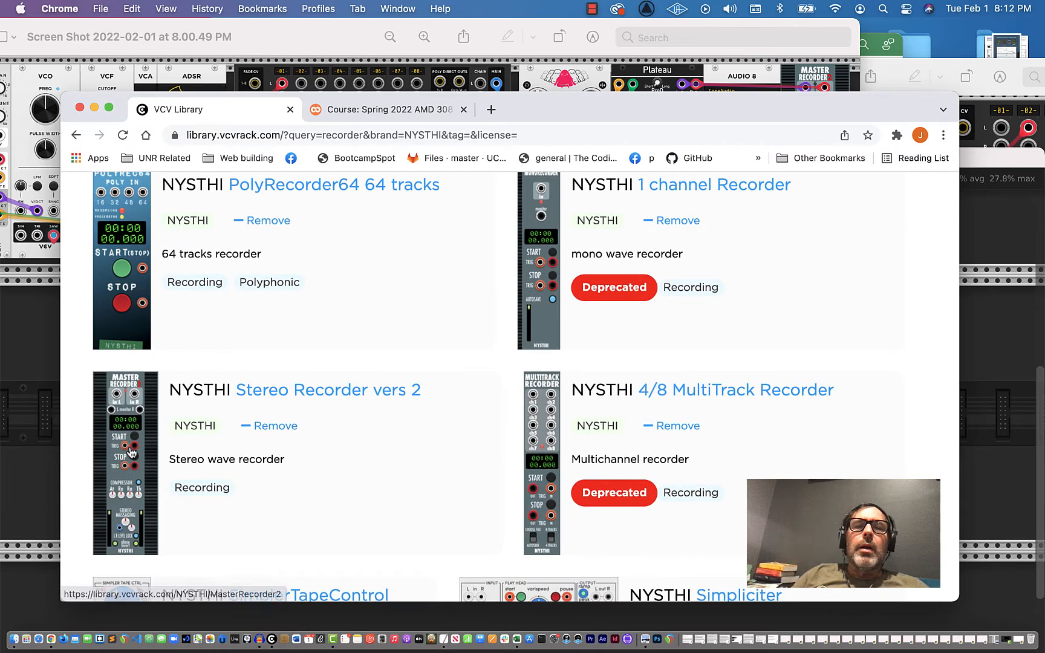
{"action": "scroll", "coordinate": [366, 296], "scroll_direction": "up", "scroll_amount": 9}
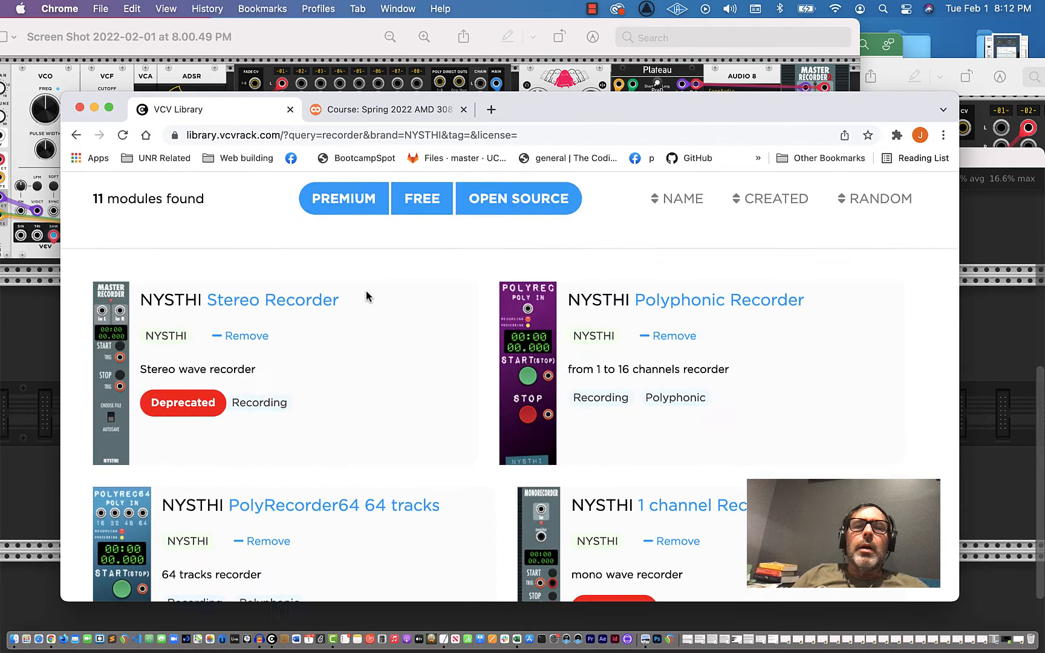
Switch the brand filter to Prism and look through its modules.
{"action": "left_click", "coordinate": [509, 377]}
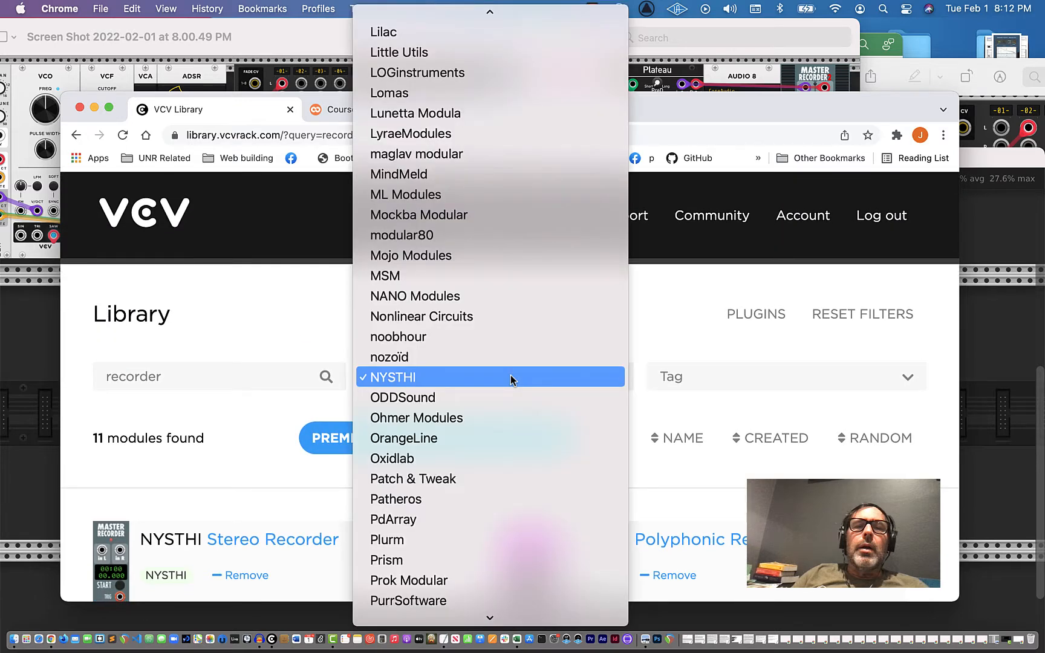
{"action": "left_click", "coordinate": [444, 560]}
{"action": "scroll", "coordinate": [443, 567], "scroll_direction": "down", "scroll_amount": 10}
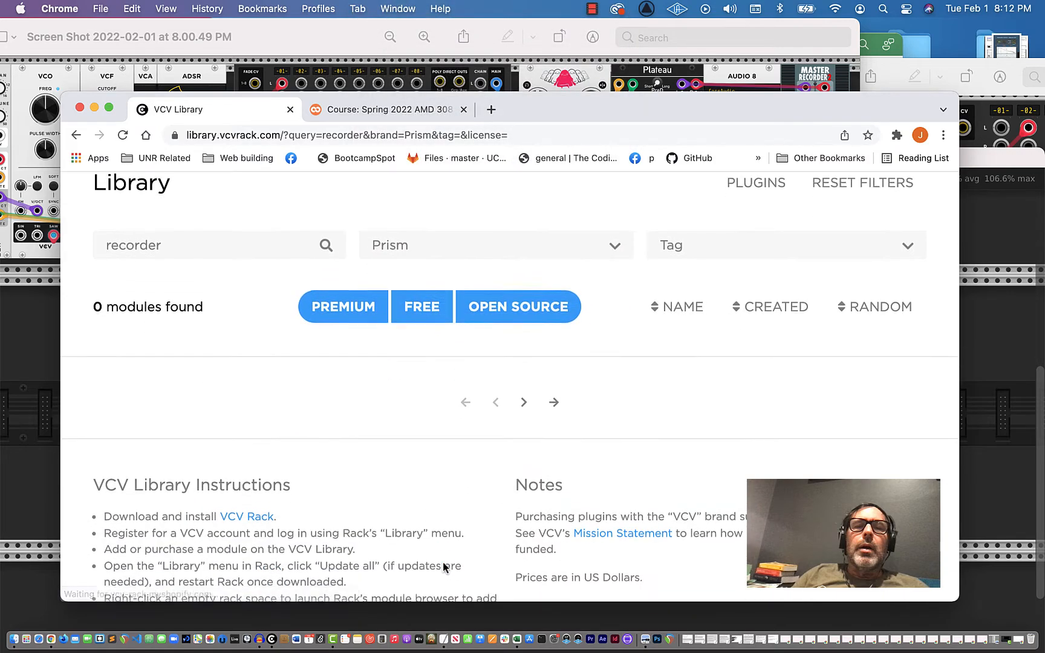
{"action": "scroll", "coordinate": [443, 567], "scroll_direction": "up", "scroll_amount": 10}
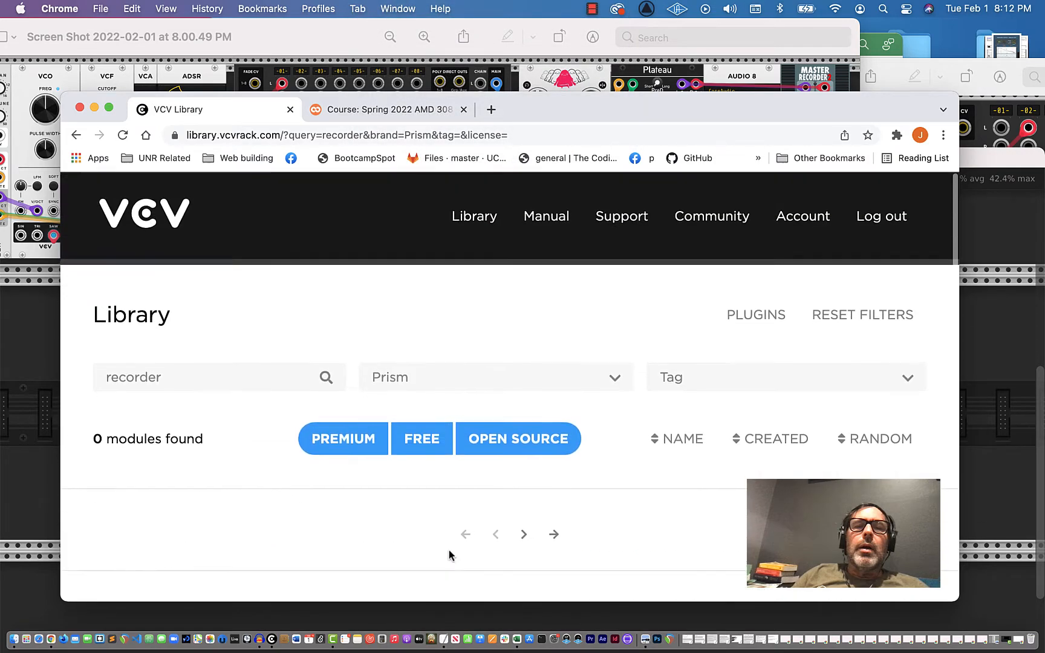
Switch the brand filter to PurrSoftware and view the Meander entry.
{"action": "left_click", "coordinate": [545, 376]}
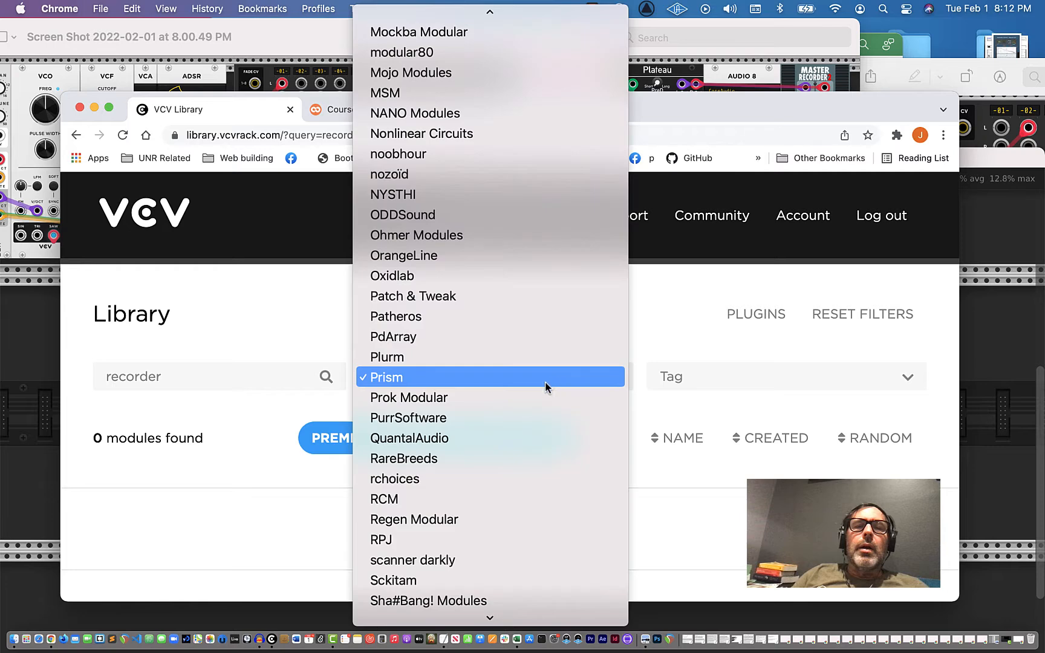
{"action": "left_click", "coordinate": [527, 417]}
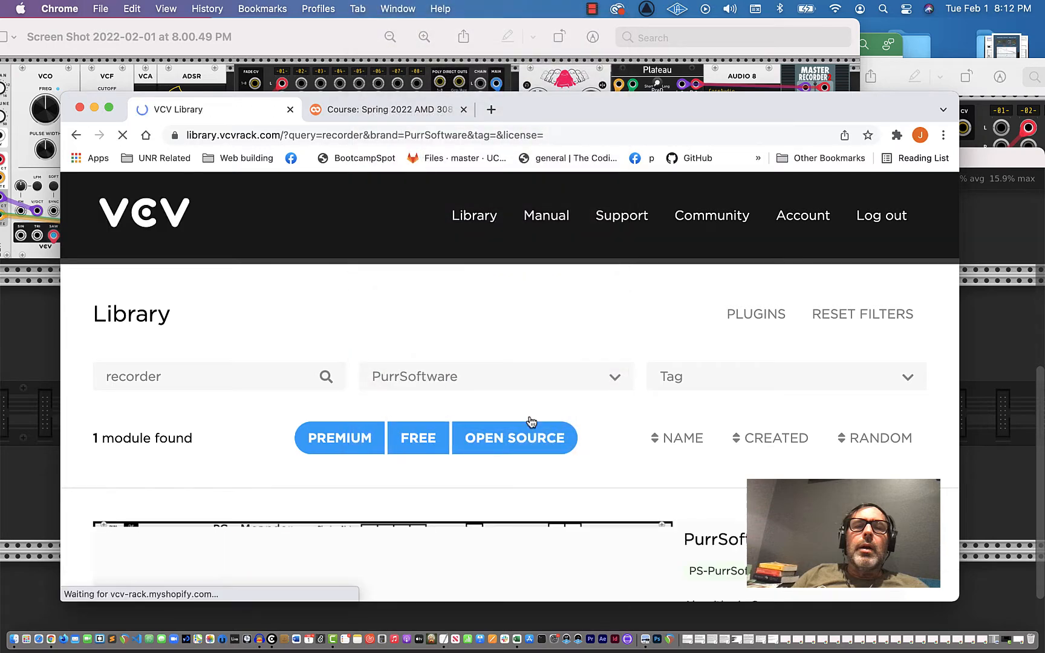
{"action": "scroll", "coordinate": [528, 499], "scroll_direction": "down", "scroll_amount": 5}
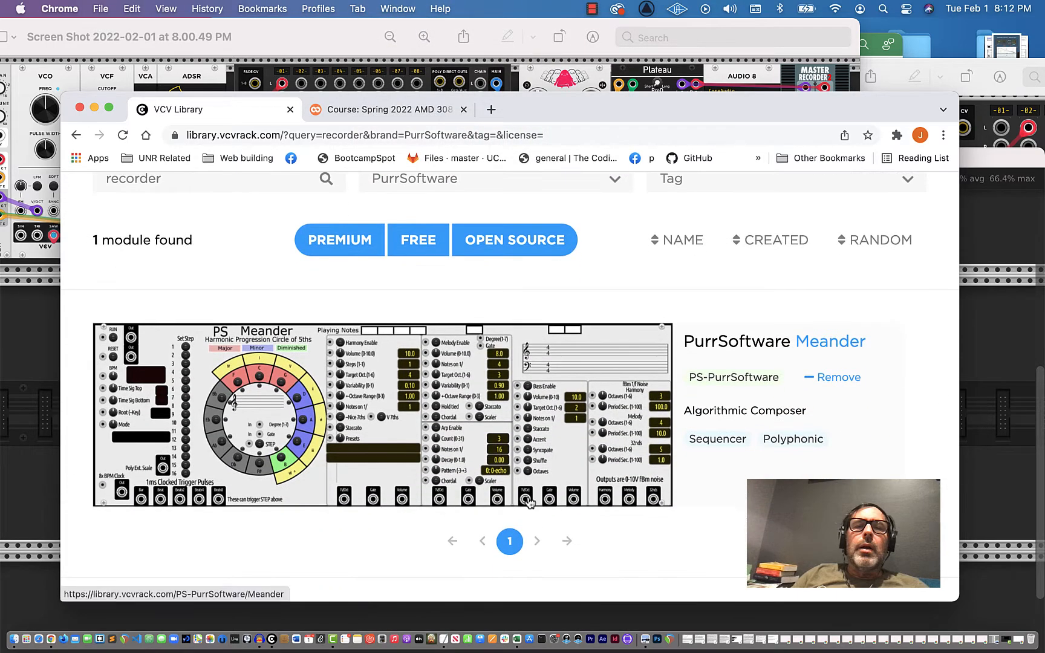
{"action": "scroll", "coordinate": [528, 502], "scroll_direction": "up", "scroll_amount": 5}
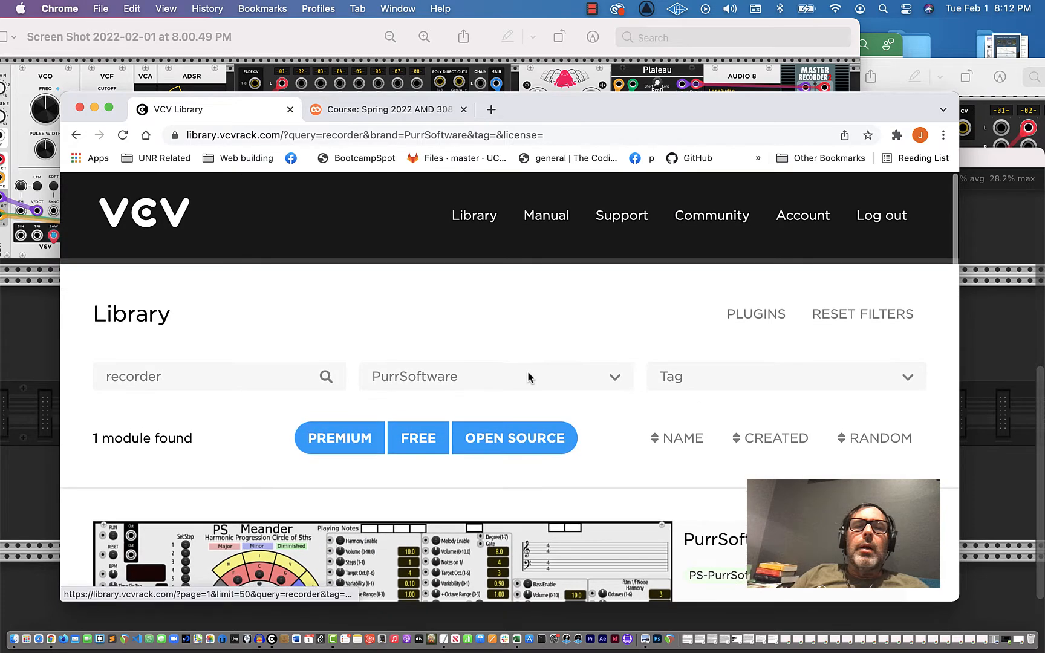
Filter the library by the scanner darkly brand and add its Orca's Heart module to the account's collection.
{"action": "left_click", "coordinate": [521, 376]}
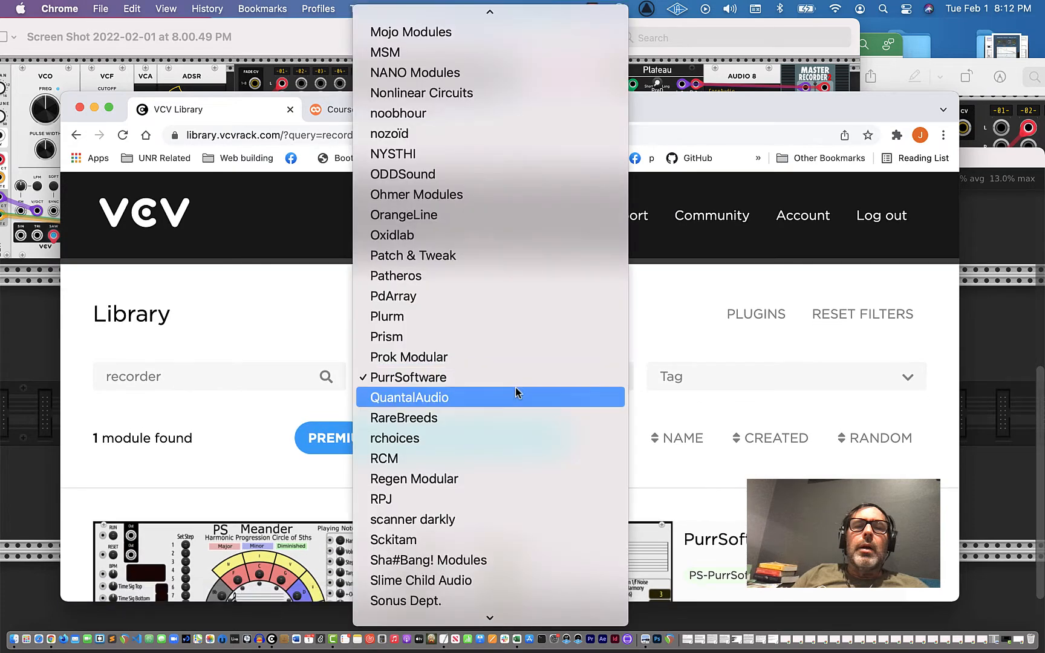
{"action": "left_click", "coordinate": [464, 520]}
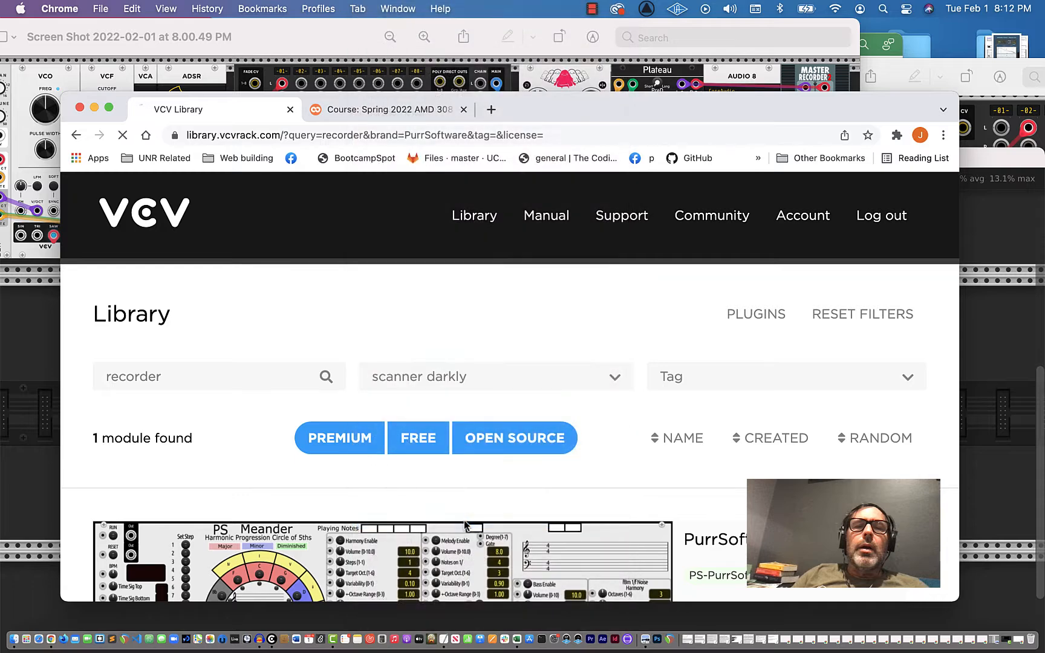
{"action": "scroll", "coordinate": [463, 520], "scroll_direction": "down", "scroll_amount": 2}
{"action": "scroll", "coordinate": [464, 520], "scroll_direction": "down", "scroll_amount": 5}
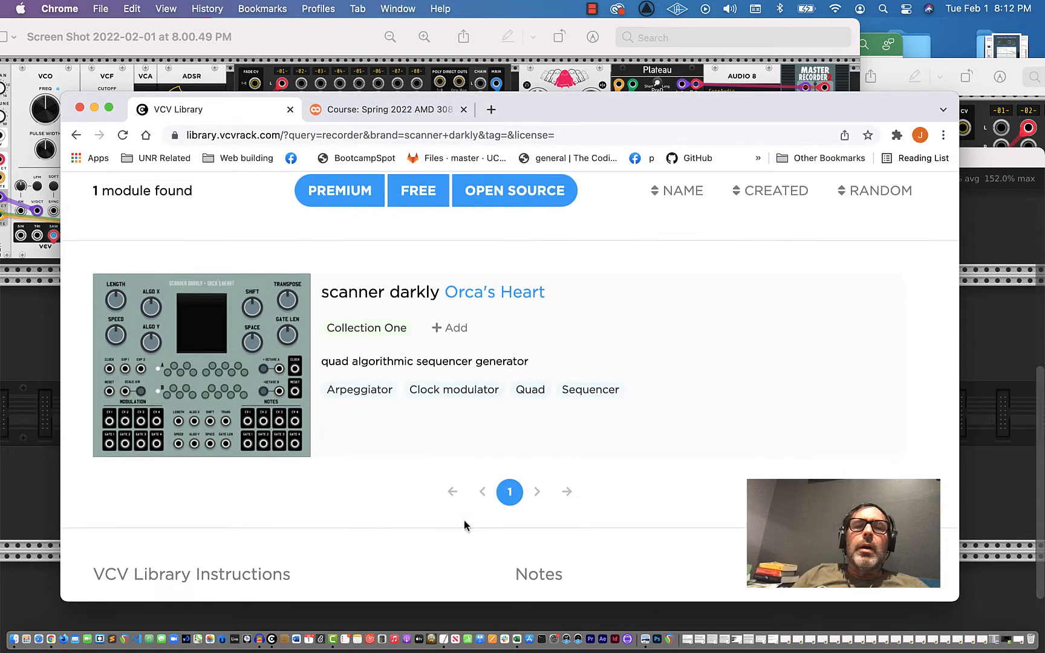
{"action": "left_click", "coordinate": [448, 311]}
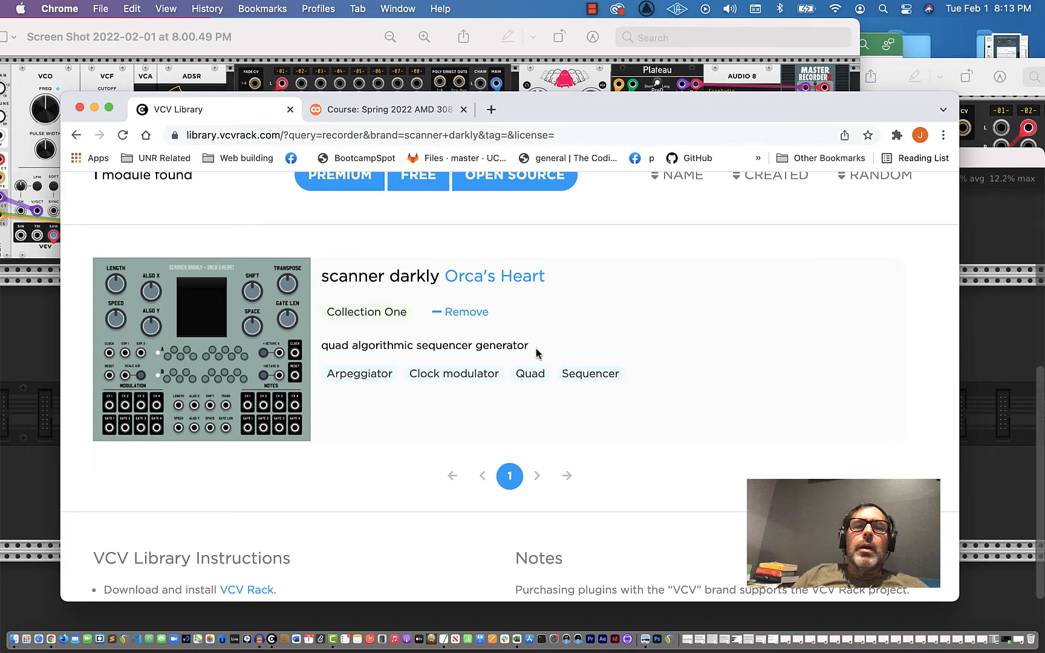
Move the browser aside, switch to VCV Rack 2 Pro and check its library for available plugin updates.
{"action": "scroll", "coordinate": [361, 462], "scroll_direction": "up", "scroll_amount": 5}
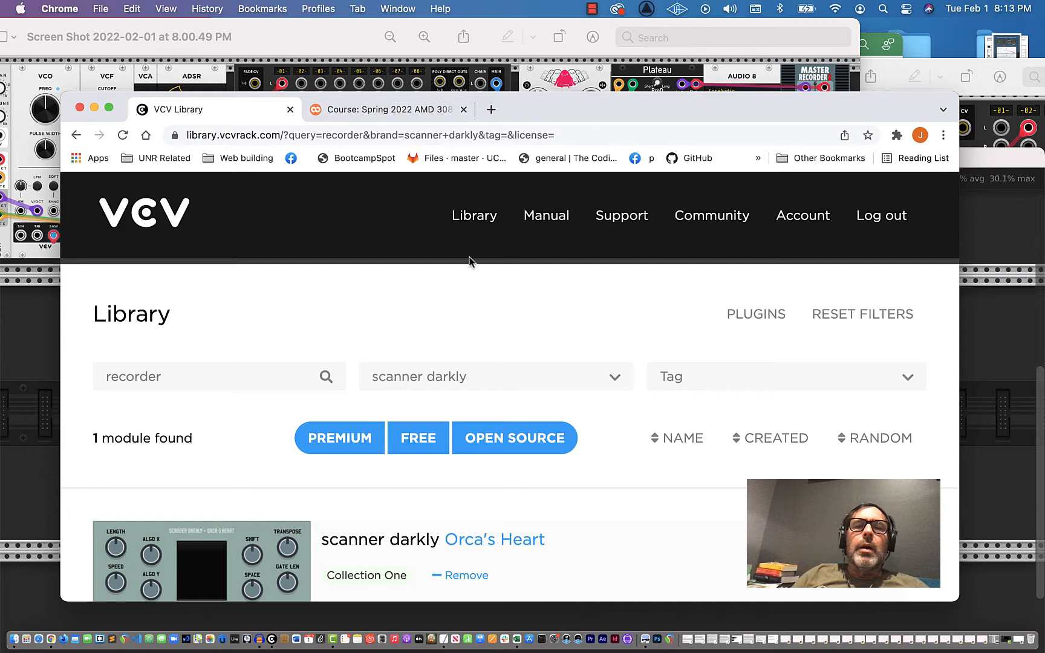
{"action": "left_click_drag", "start_coordinate": [556, 108], "coordinate": [555, 362]}
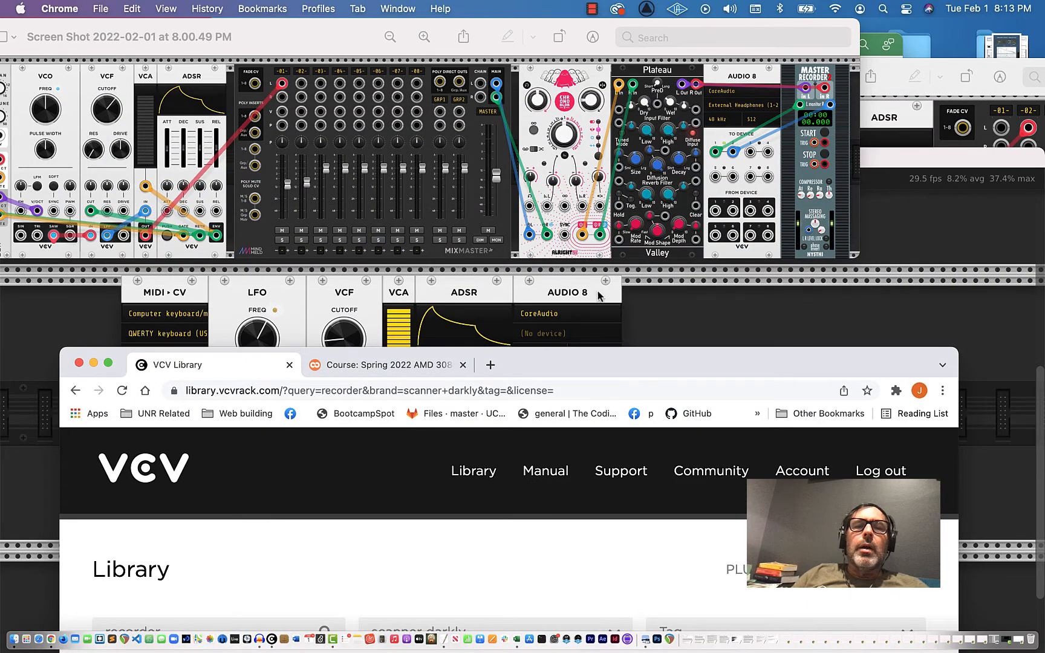
{"action": "left_click", "coordinate": [679, 283]}
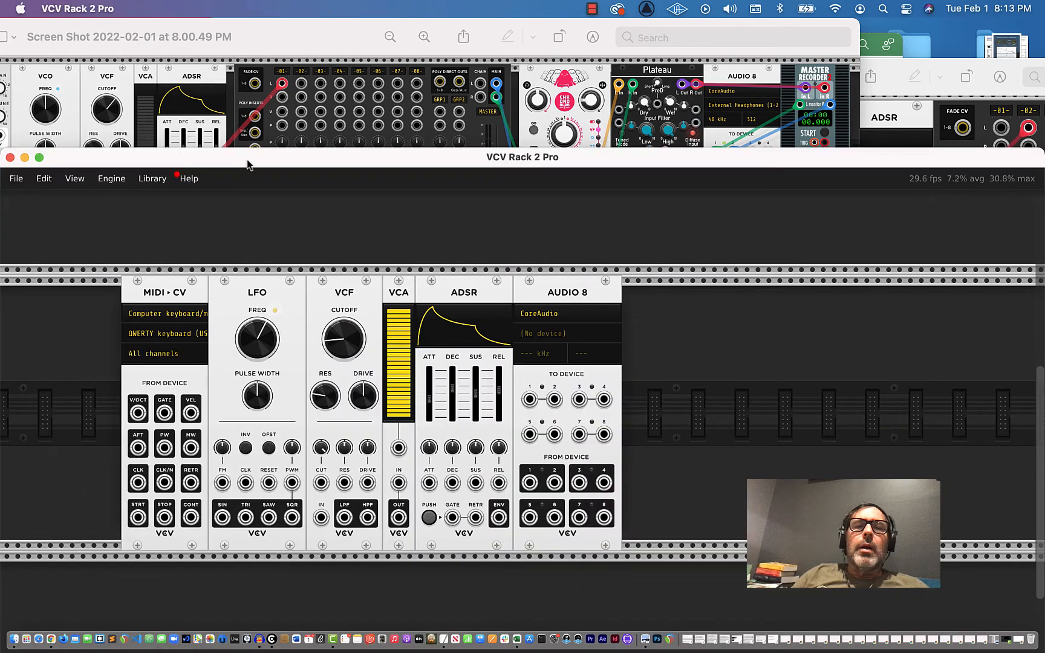
{"action": "left_click_drag", "start_coordinate": [247, 164], "coordinate": [289, 95]}
{"action": "left_click", "coordinate": [189, 110]}
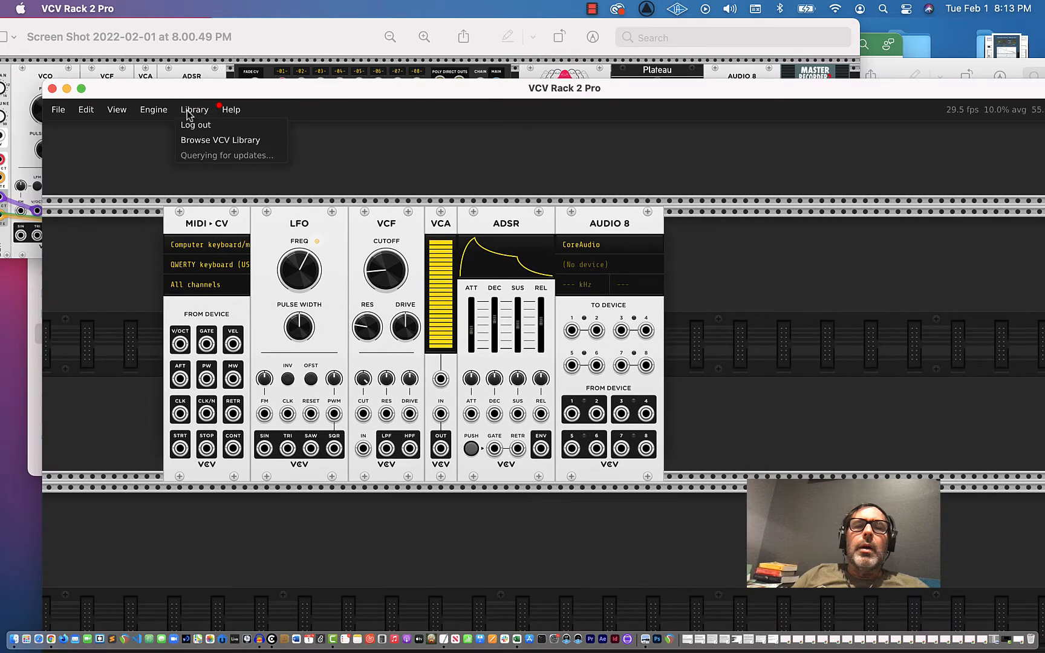
{"action": "left_click", "coordinate": [189, 111]}
{"action": "left_click", "coordinate": [189, 111]}
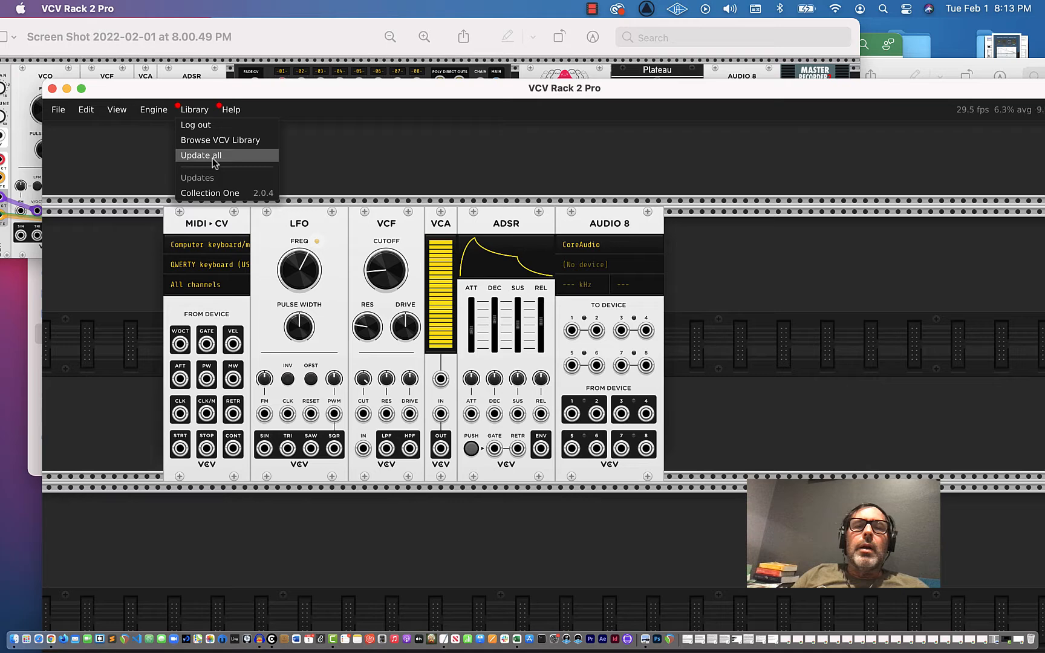
{"action": "double_click", "coordinate": [213, 91]}
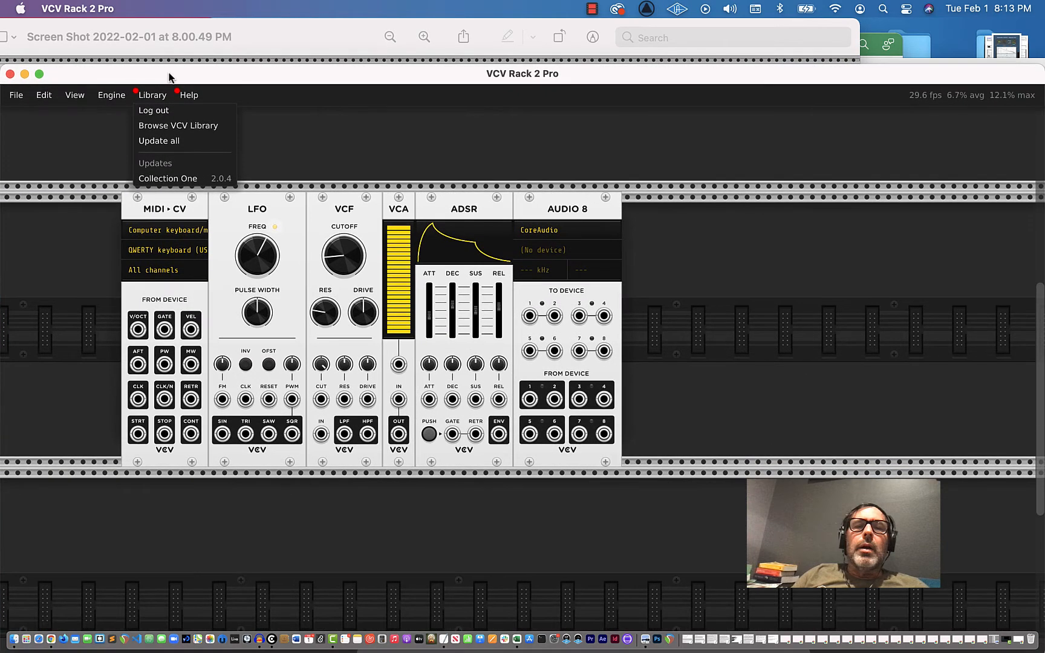
{"action": "double_click", "coordinate": [83, 74]}
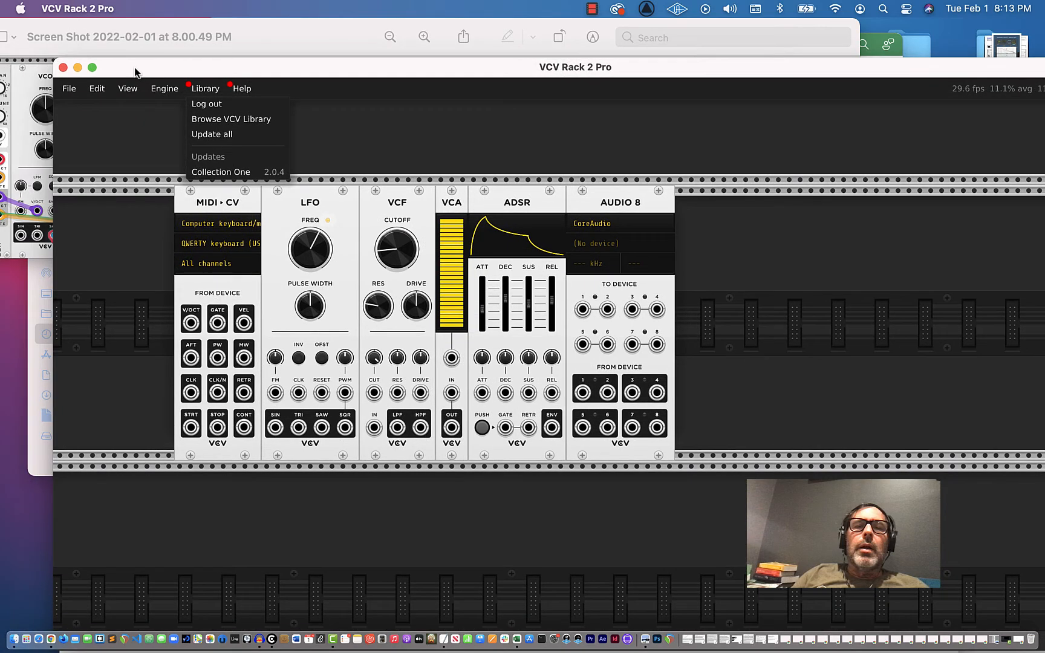
Save the current patch as mono_poly_three in the patches folder.
{"action": "left_click", "coordinate": [68, 89]}
{"action": "left_click", "coordinate": [99, 90]}
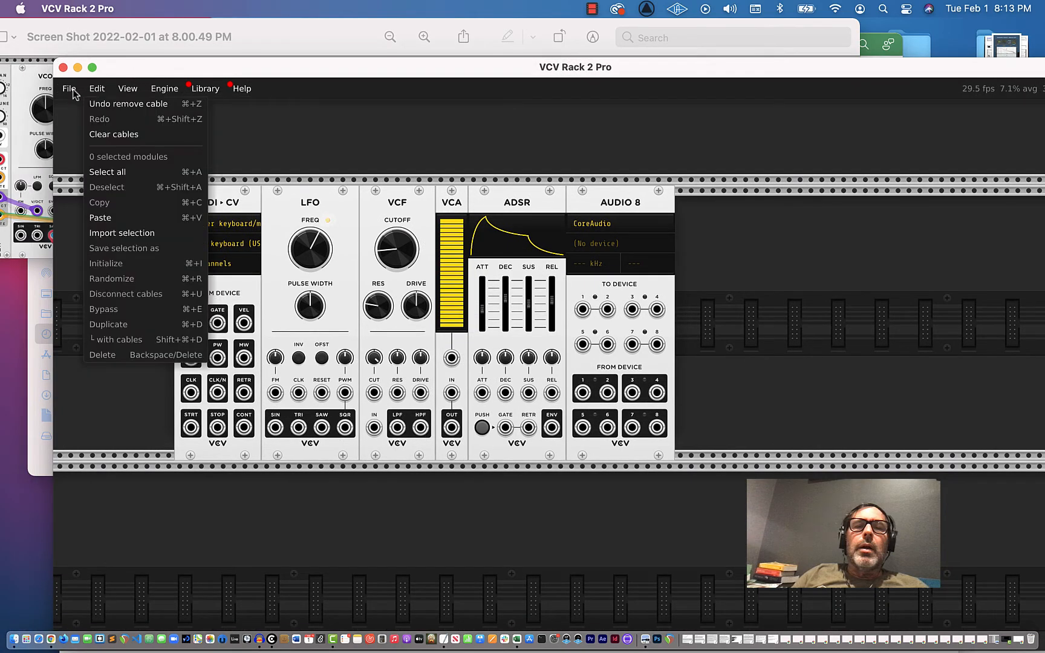
{"action": "left_click", "coordinate": [71, 91]}
{"action": "left_click", "coordinate": [72, 92]}
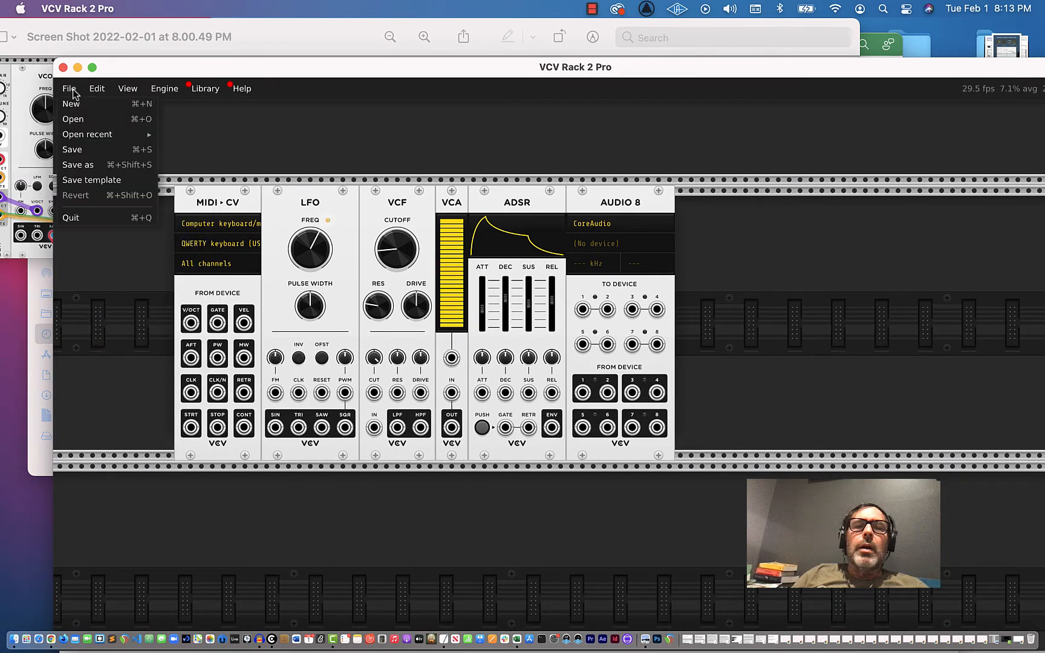
{"action": "left_click", "coordinate": [84, 167]}
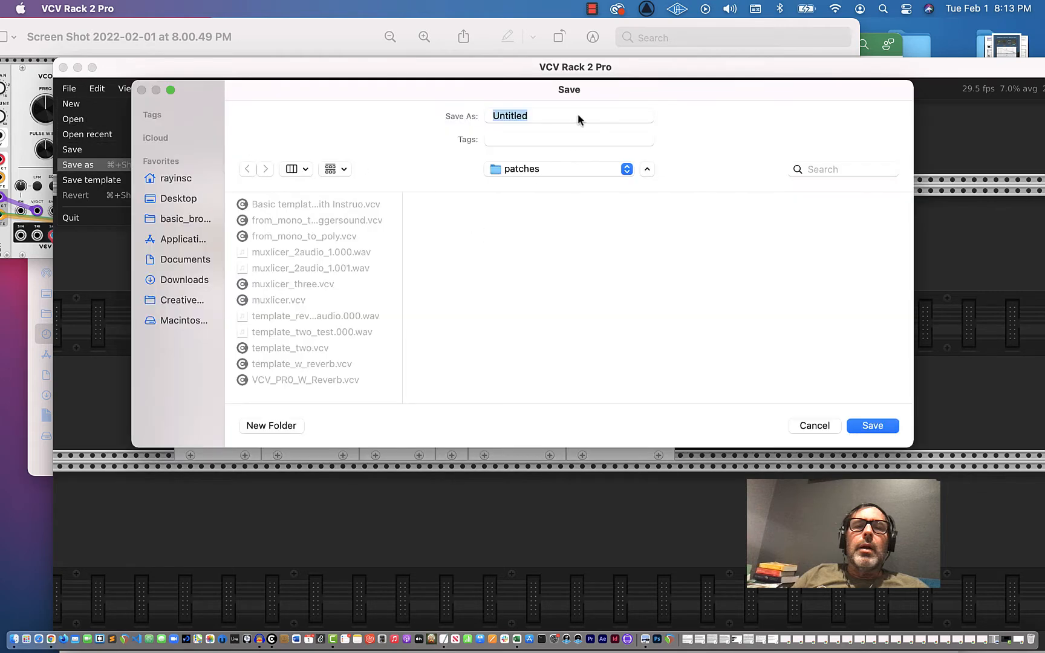
{"action": "left_click", "coordinate": [525, 117]}
{"action": "type", "text": "mono"}
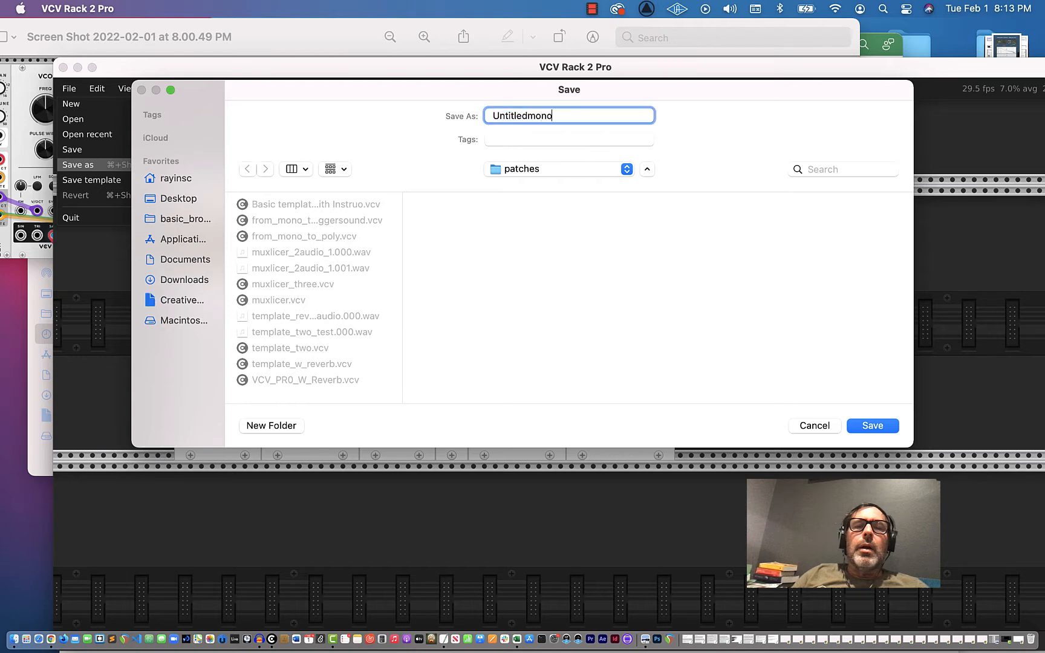
{"action": "key", "text": "BackSpace"}
{"action": "key", "text": "BackSpace"}
{"action": "key", "text": "BackSpace"}
{"action": "key", "text": "BackSpace"}
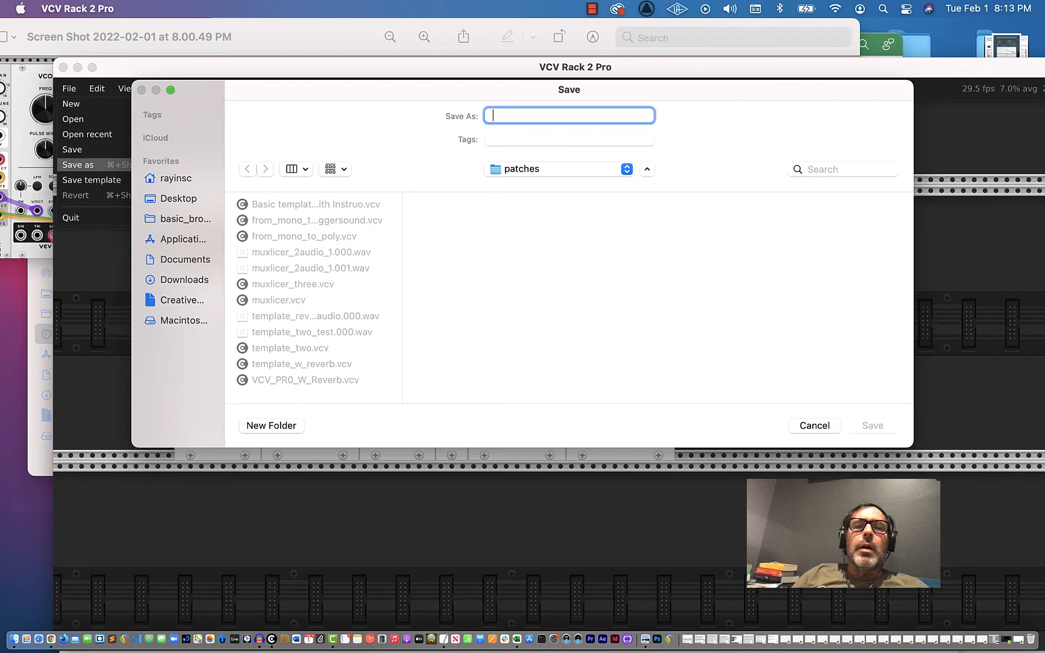
{"action": "type", "text": "mono_poly_three"}
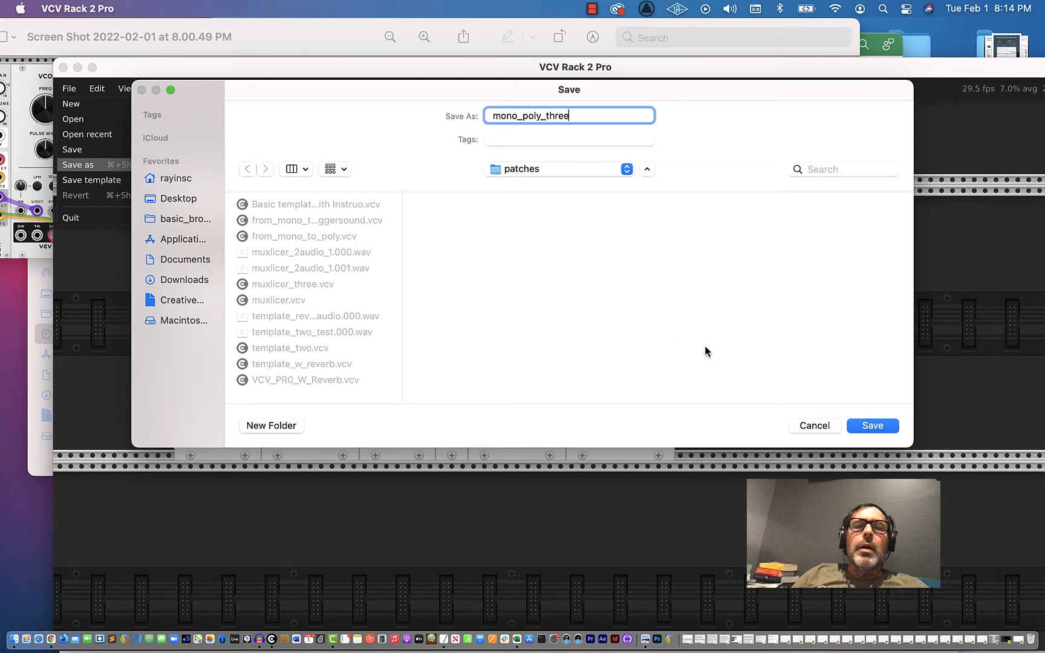
{"action": "left_click", "coordinate": [873, 426]}
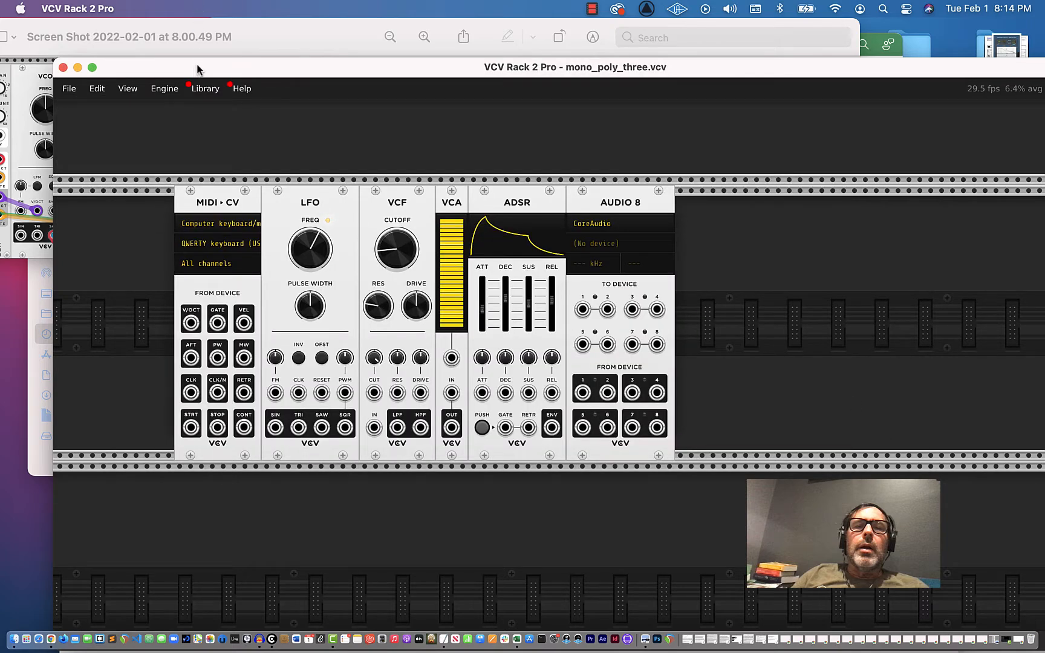
Update all library plugins, including Collection One 2.0.4, and relaunch VCV Rack, dismissing the startup tips.
{"action": "left_click_drag", "start_coordinate": [197, 69], "coordinate": [205, 63]}
{"action": "left_click", "coordinate": [202, 82]}
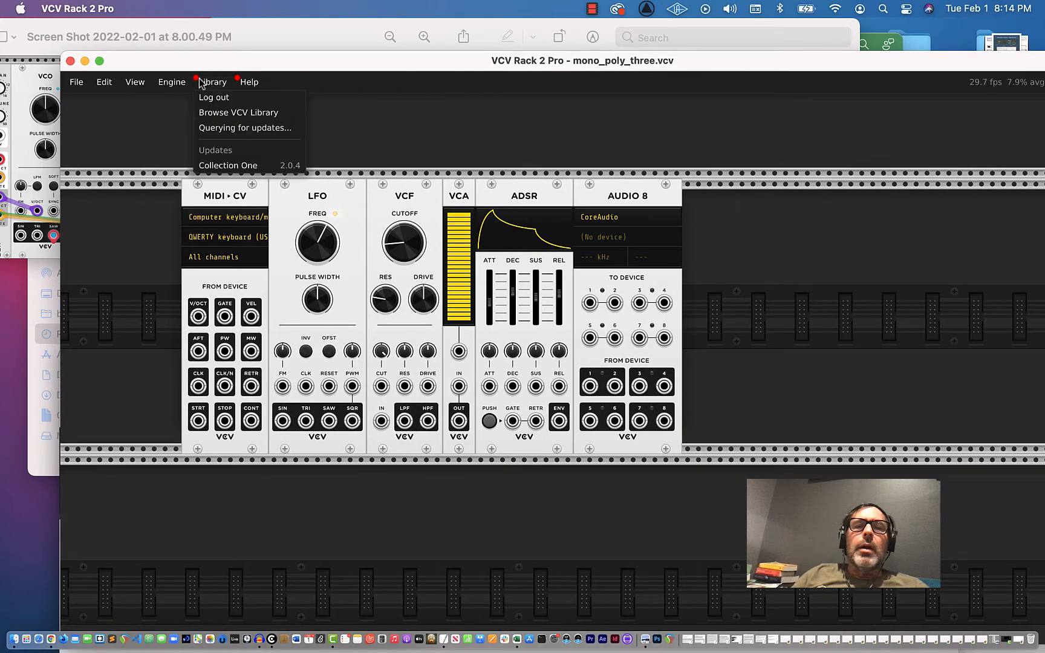
{"action": "left_click", "coordinate": [221, 129]}
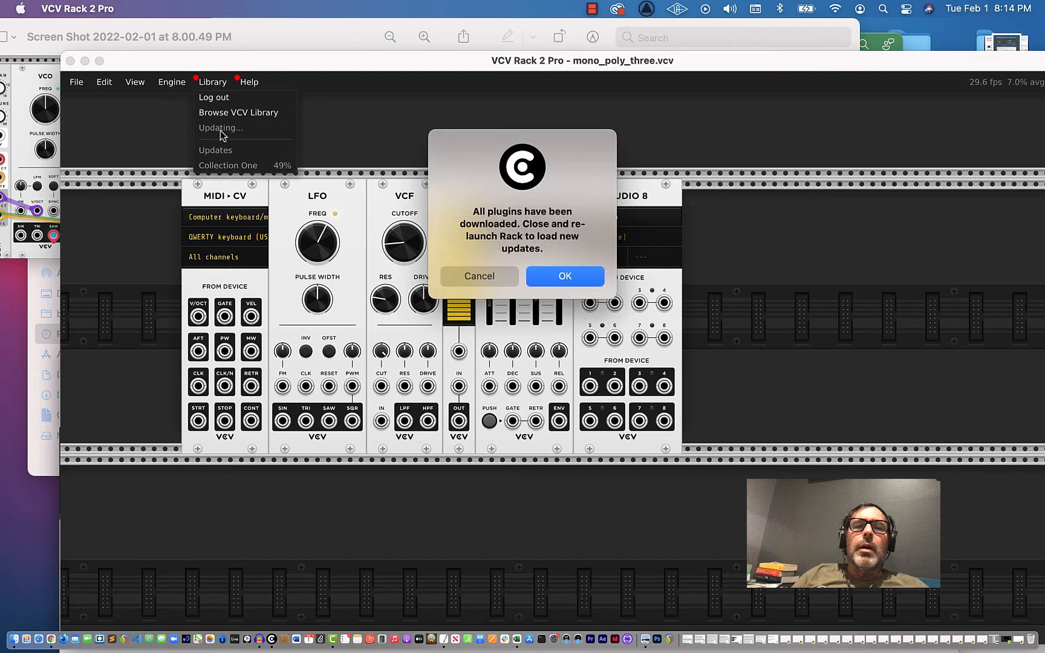
{"action": "left_click", "coordinate": [566, 277]}
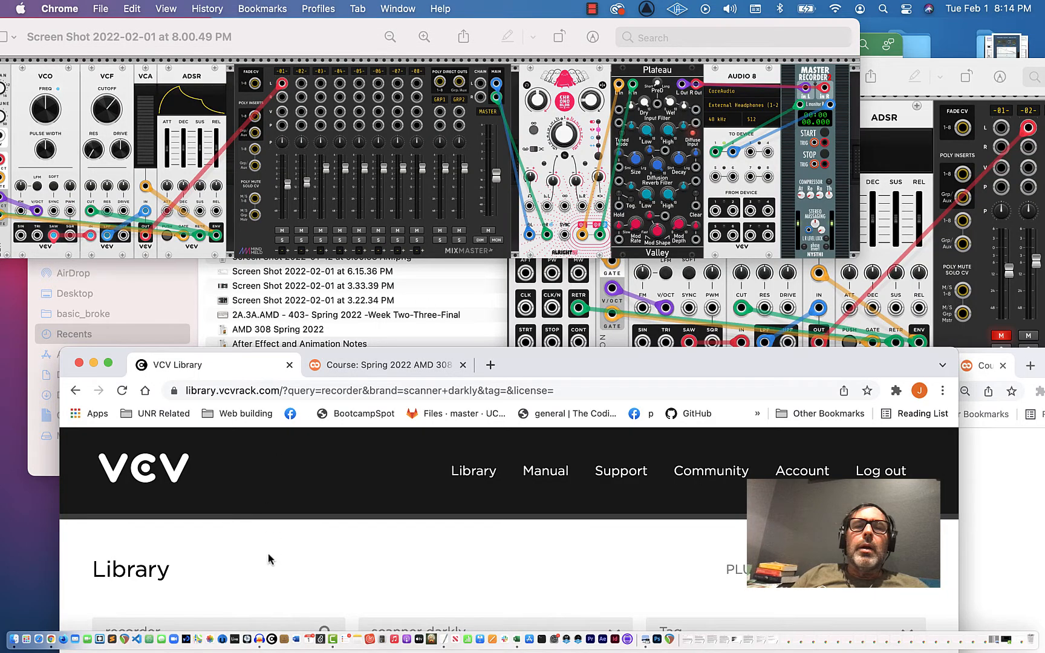
{"action": "left_click", "coordinate": [271, 639]}
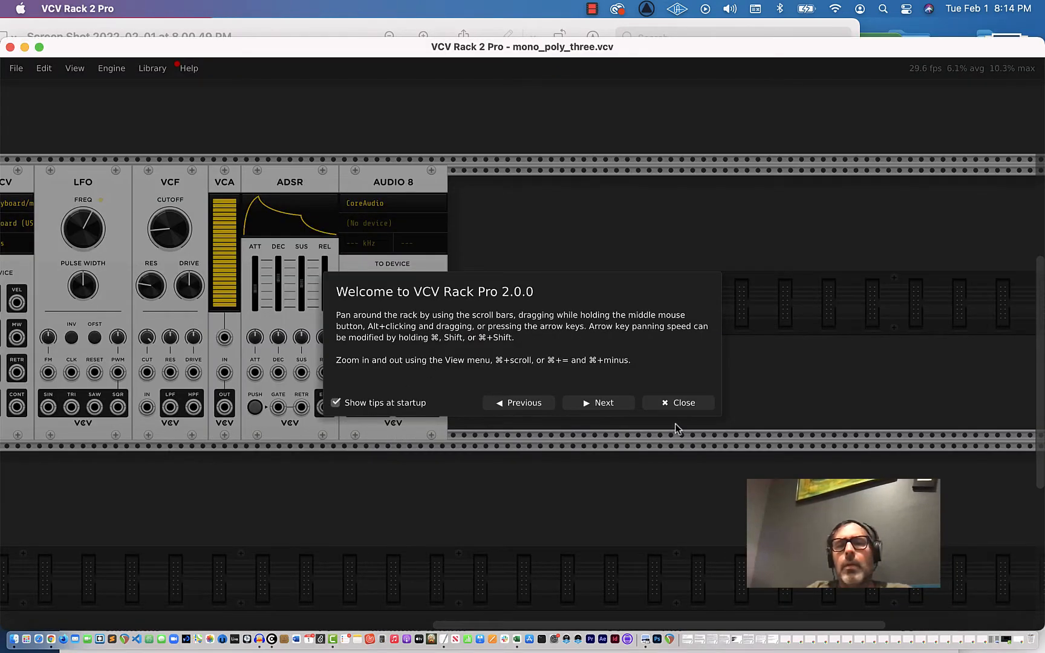
{"action": "left_click", "coordinate": [684, 404]}
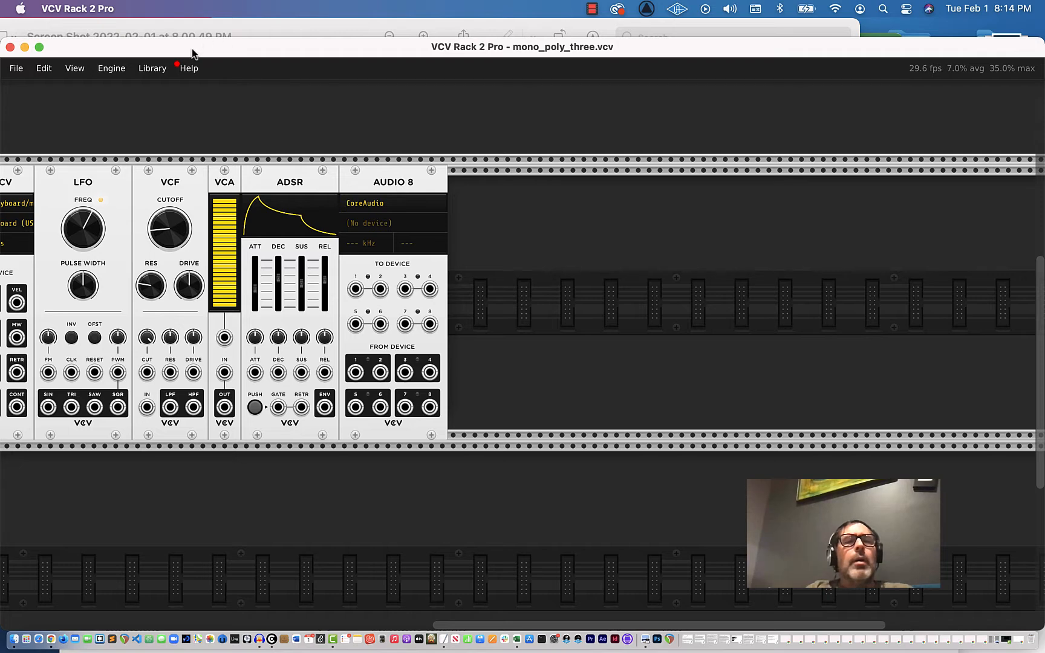
Arrange the rack and reference screenshot windows so the patch can be compared with the whole screenshot.
{"action": "left_click_drag", "start_coordinate": [192, 53], "coordinate": [308, 53]}
{"action": "scroll", "coordinate": [414, 368], "scroll_direction": "left", "scroll_amount": 5}
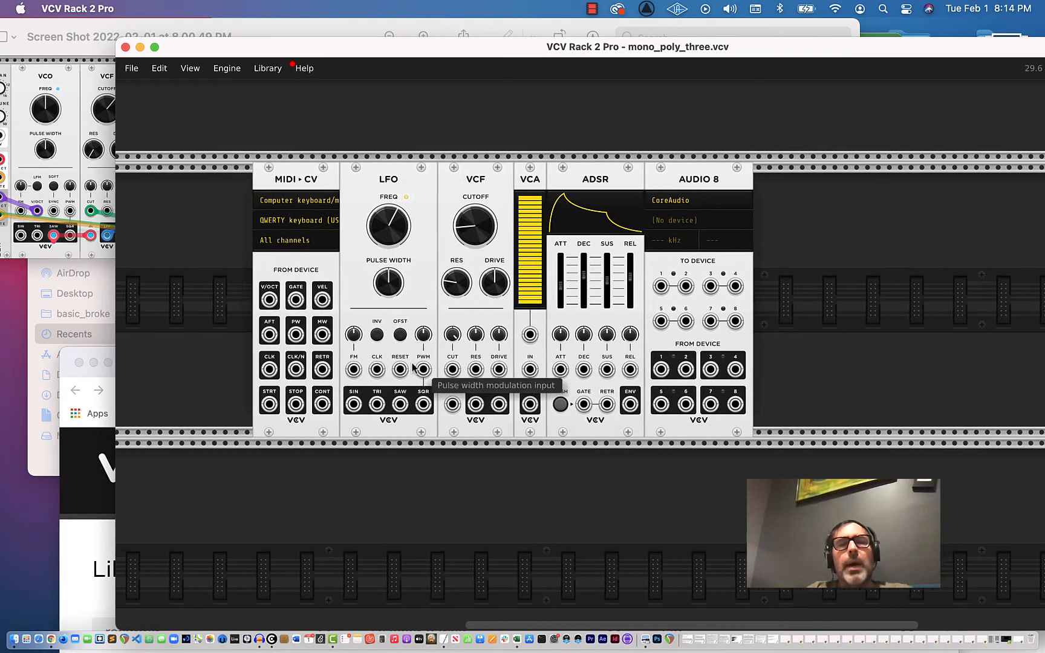
{"action": "scroll", "coordinate": [417, 366], "scroll_direction": "right", "scroll_amount": 5}
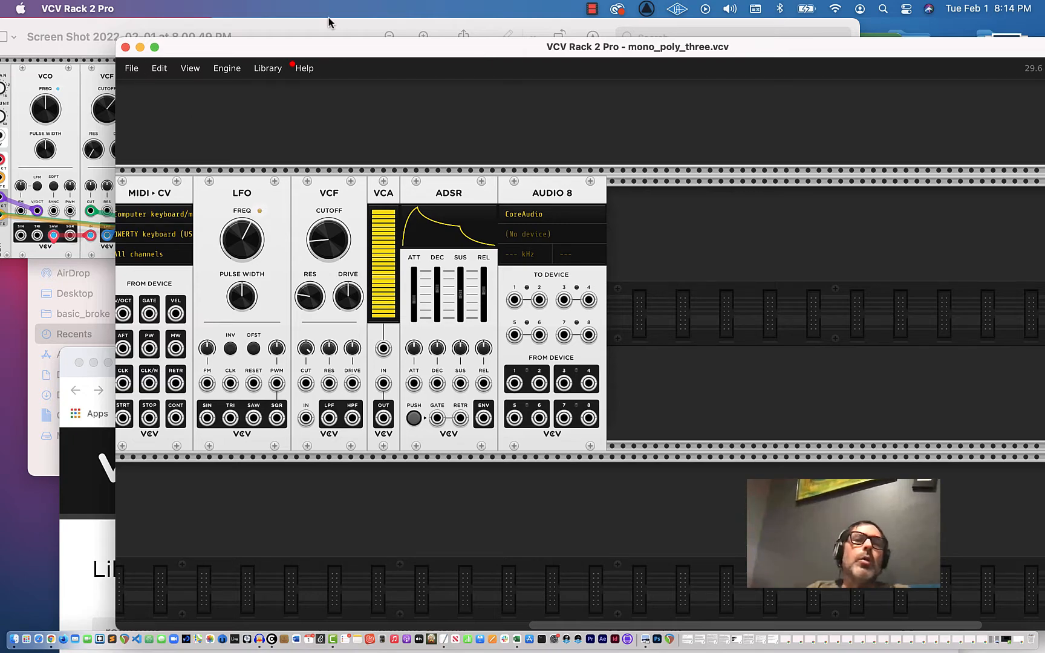
{"action": "left_click_drag", "start_coordinate": [358, 53], "coordinate": [238, 196]}
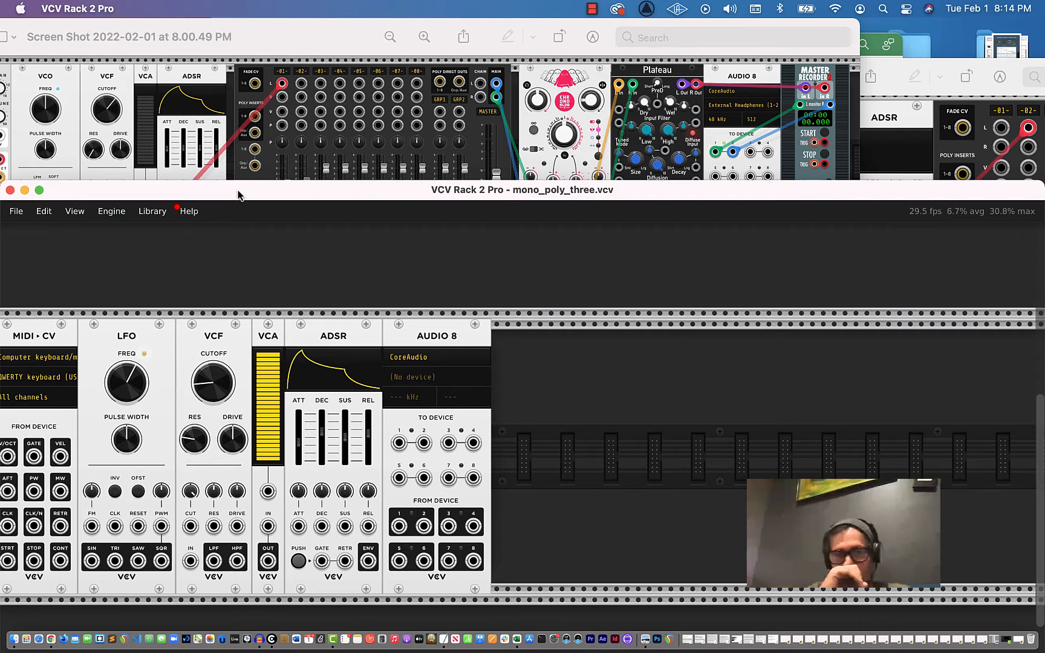
{"action": "left_click", "coordinate": [316, 32]}
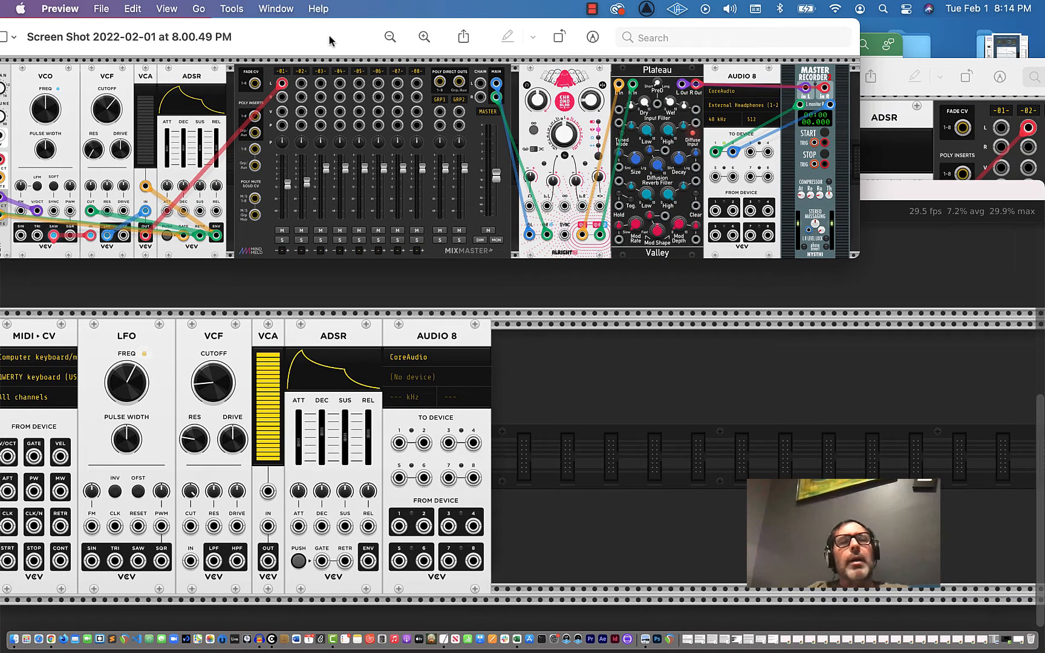
{"action": "left_click_drag", "start_coordinate": [329, 33], "coordinate": [499, 38]}
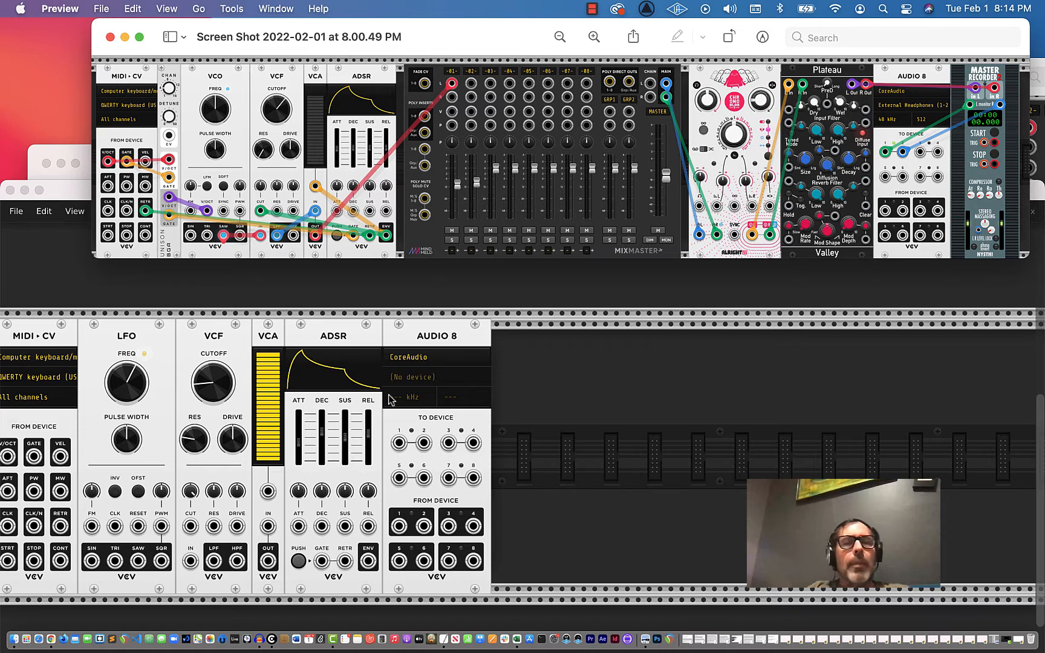
Shift the Audio 8, ADSR, VCA, VCF and LFO modules along the row to open a gap beside MIDI-CV.
{"action": "left_click_drag", "start_coordinate": [446, 337], "coordinate": [523, 335]}
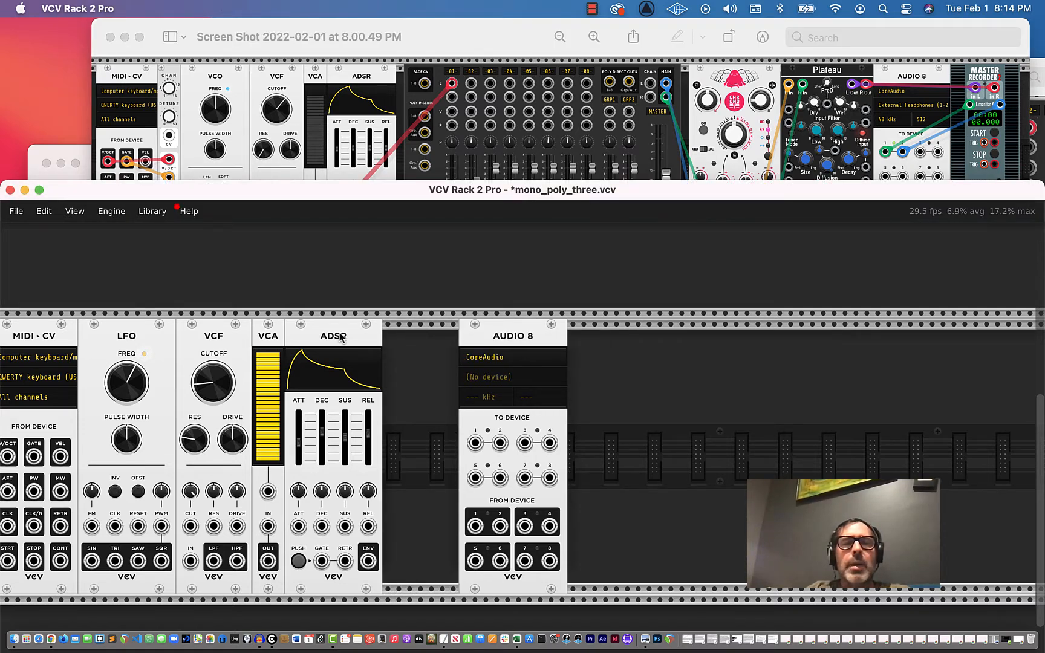
{"action": "left_click_drag", "start_coordinate": [363, 336], "coordinate": [440, 337]}
{"action": "left_click_drag", "start_coordinate": [267, 338], "coordinate": [331, 341]}
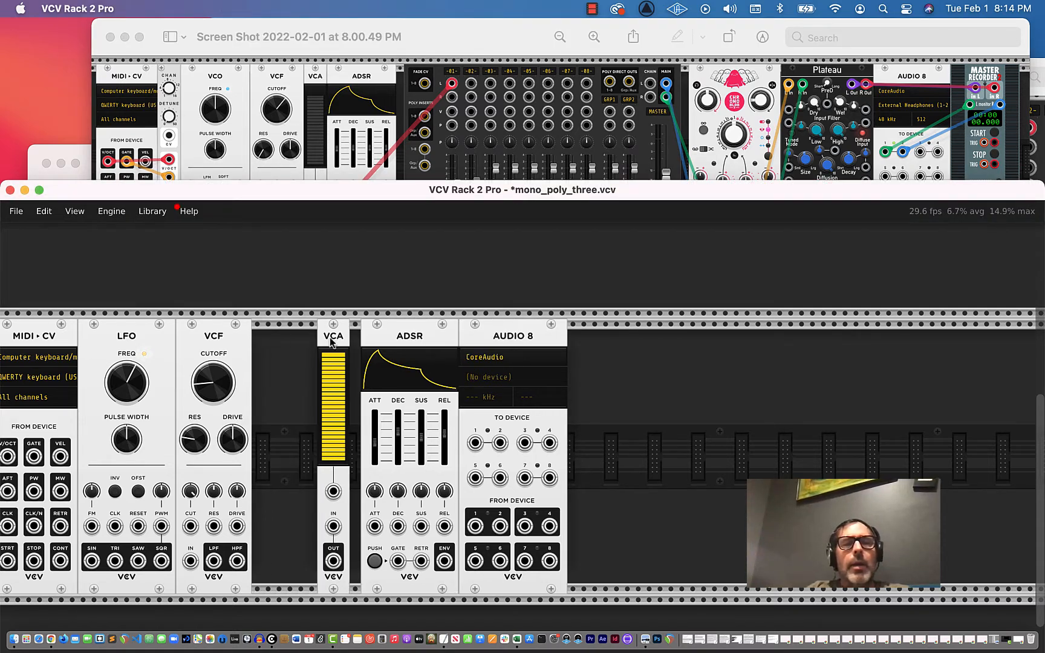
{"action": "left_click_drag", "start_coordinate": [227, 340], "coordinate": [292, 340]}
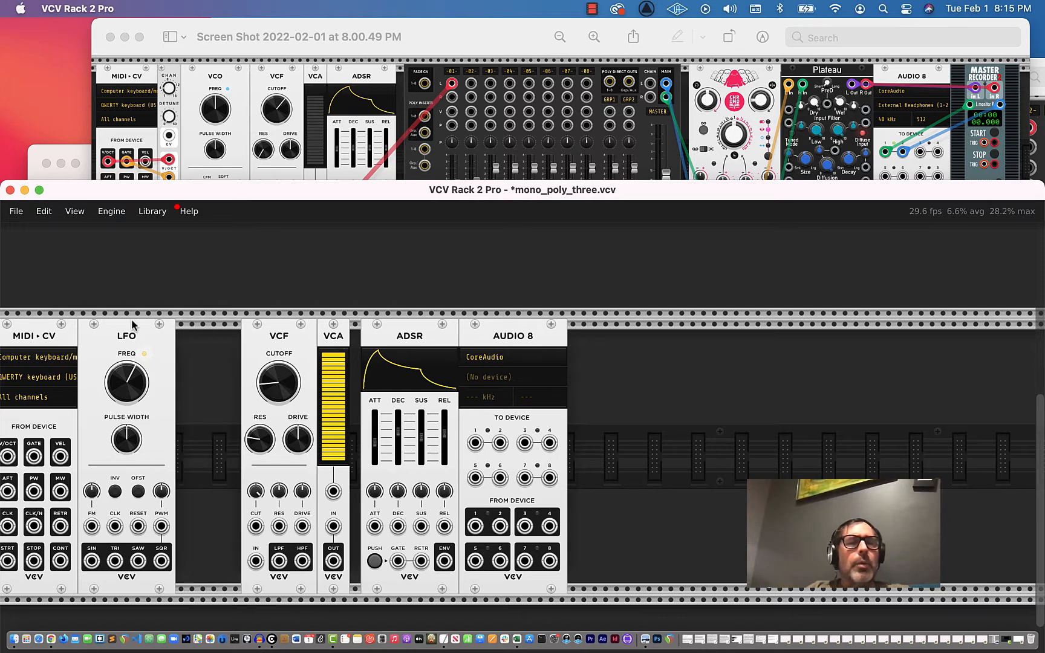
{"action": "left_click_drag", "start_coordinate": [128, 338], "coordinate": [195, 338]}
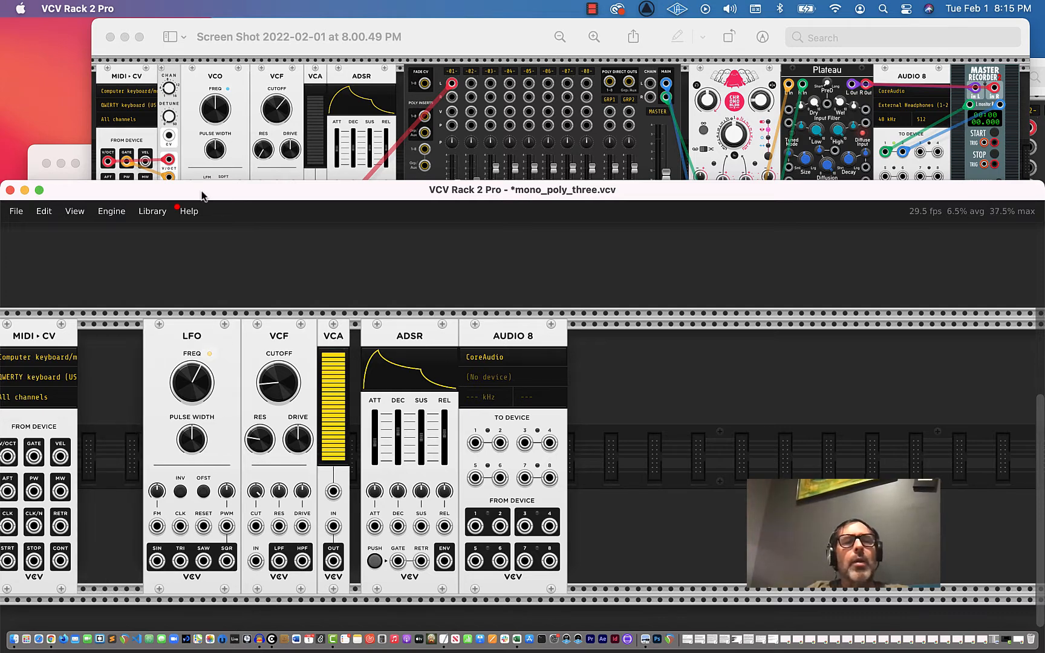
Find the Bogaudio Unison module by searching for "unison", add it to the rack and place it directly against MIDI-CV.
{"action": "left_click_drag", "start_coordinate": [204, 195], "coordinate": [421, 144]}
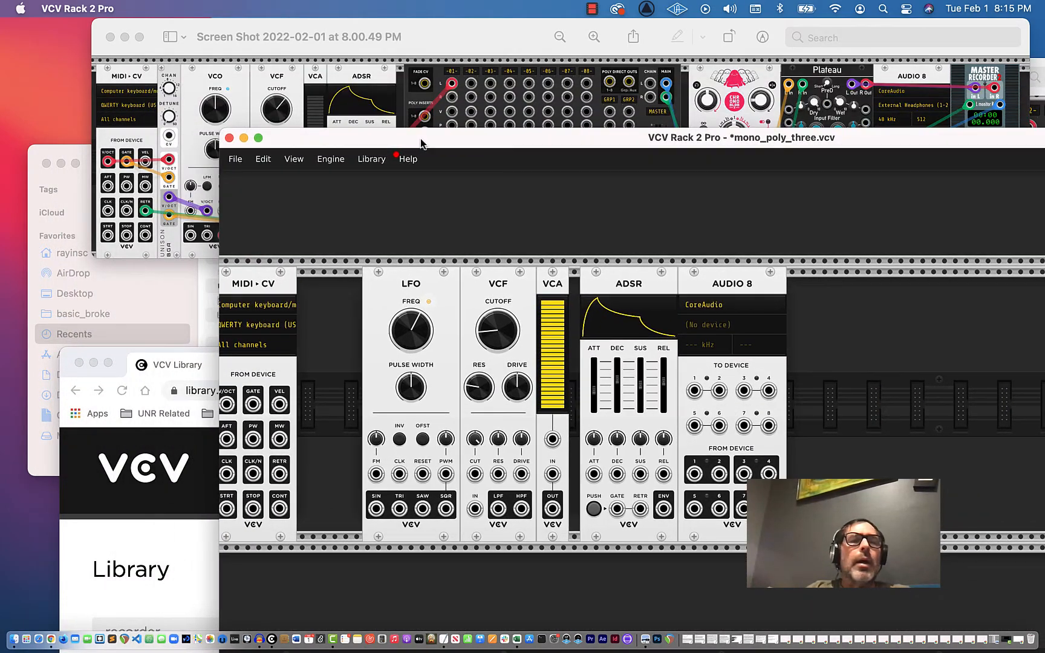
{"action": "right_click", "coordinate": [325, 274]}
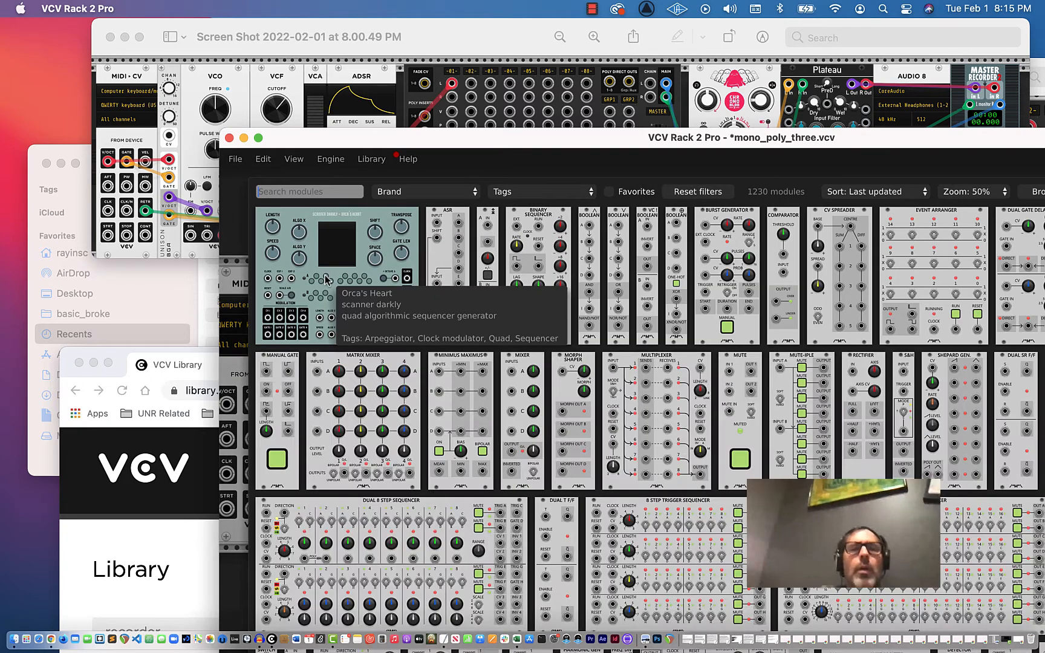
{"action": "left_click", "coordinate": [476, 196]}
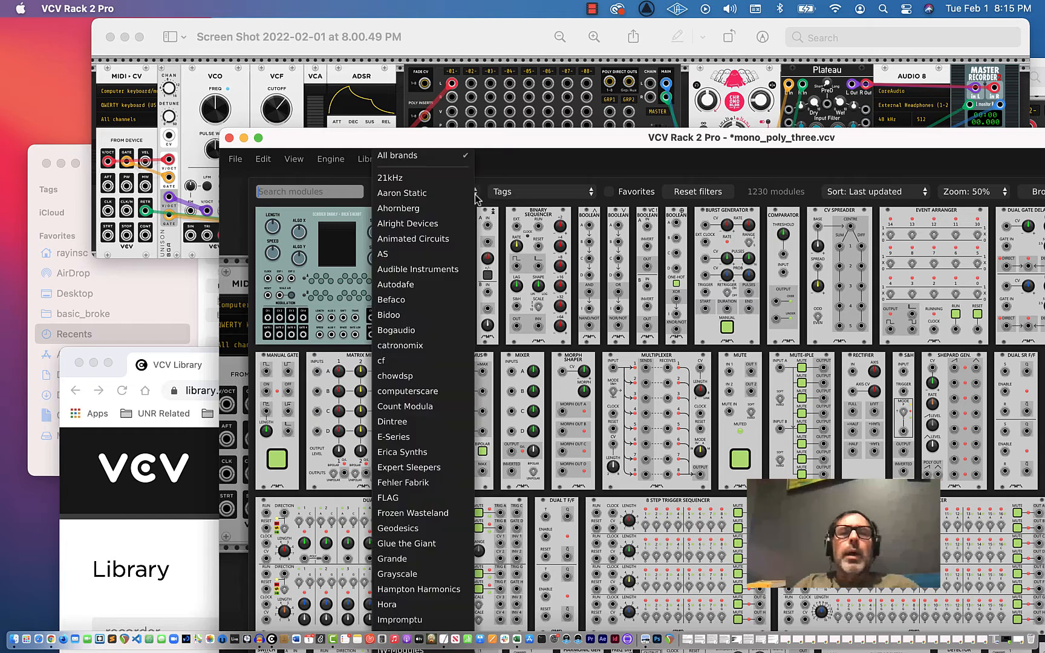
{"action": "left_click", "coordinate": [439, 329]}
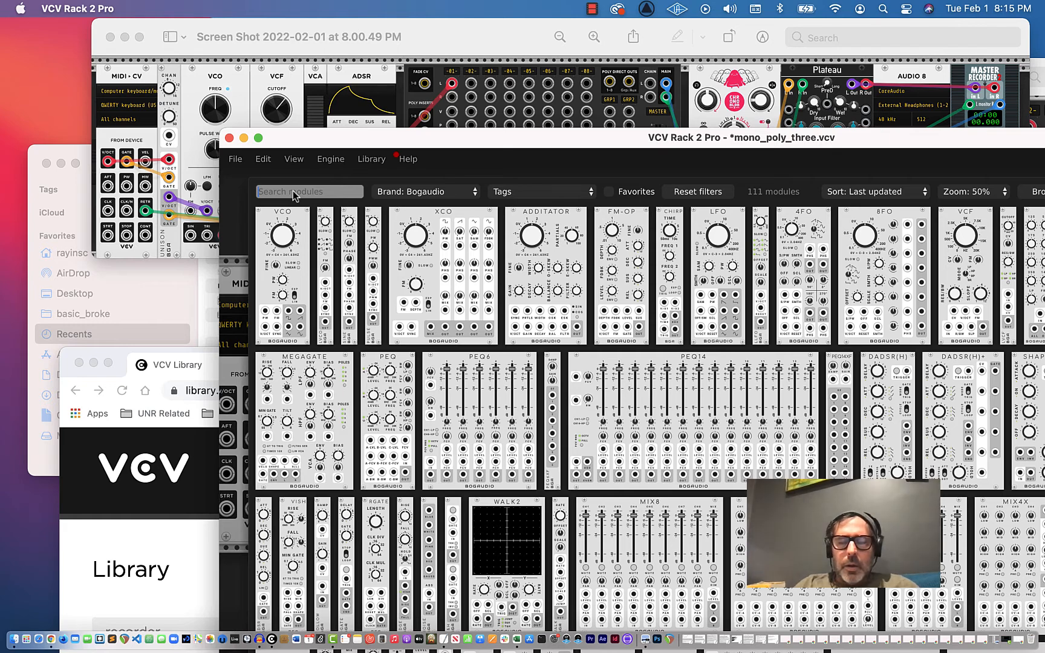
{"action": "type", "text": "unison"}
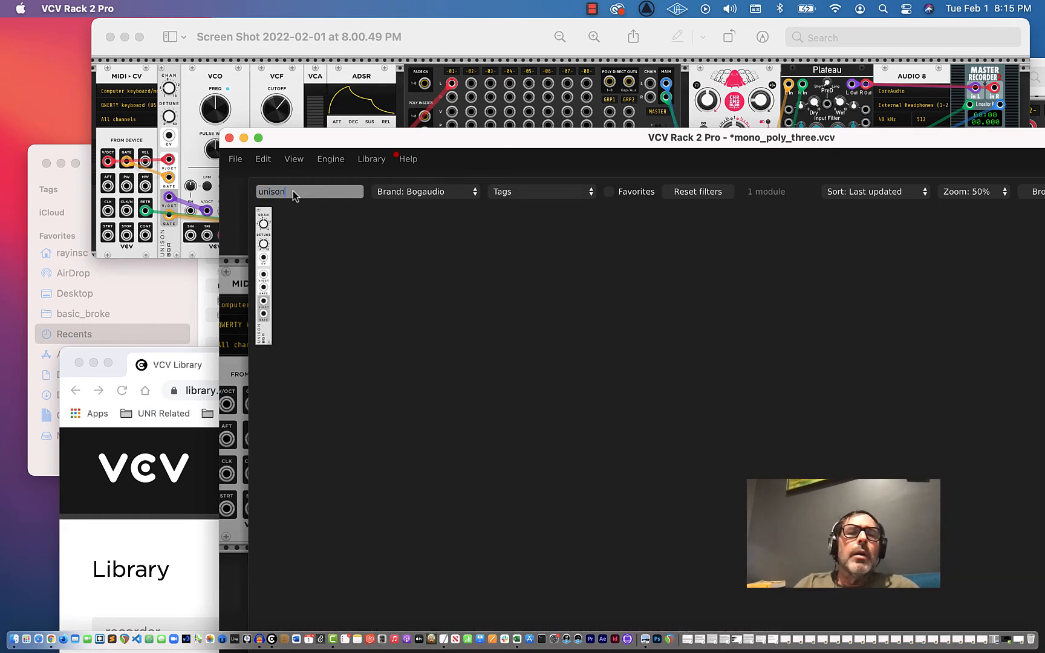
{"action": "left_click", "coordinate": [264, 221]}
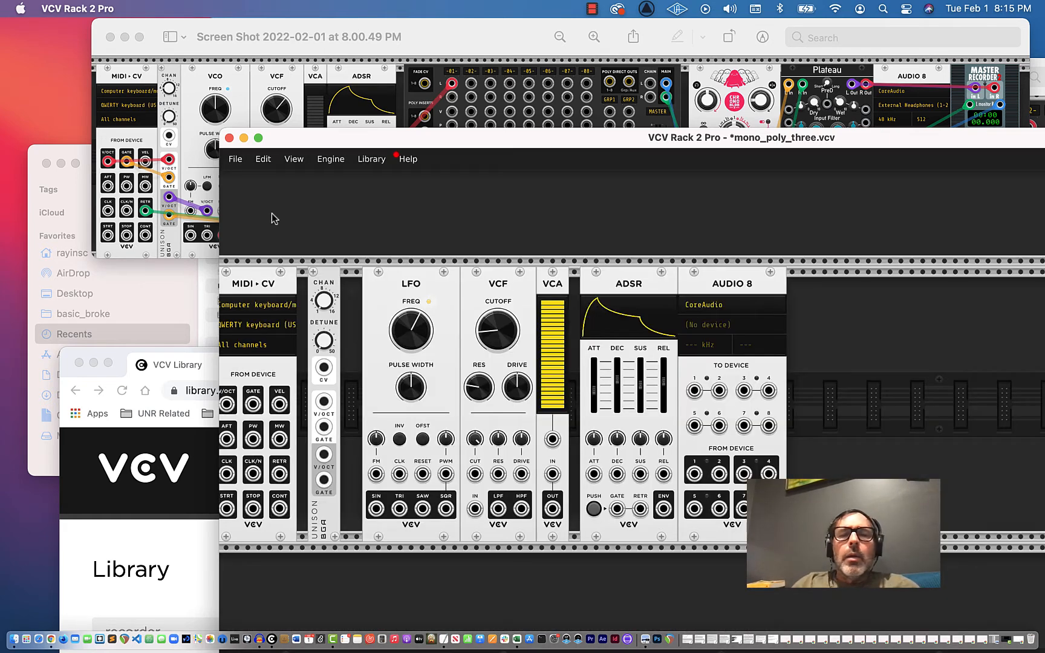
{"action": "left_click_drag", "start_coordinate": [316, 281], "coordinate": [306, 281]}
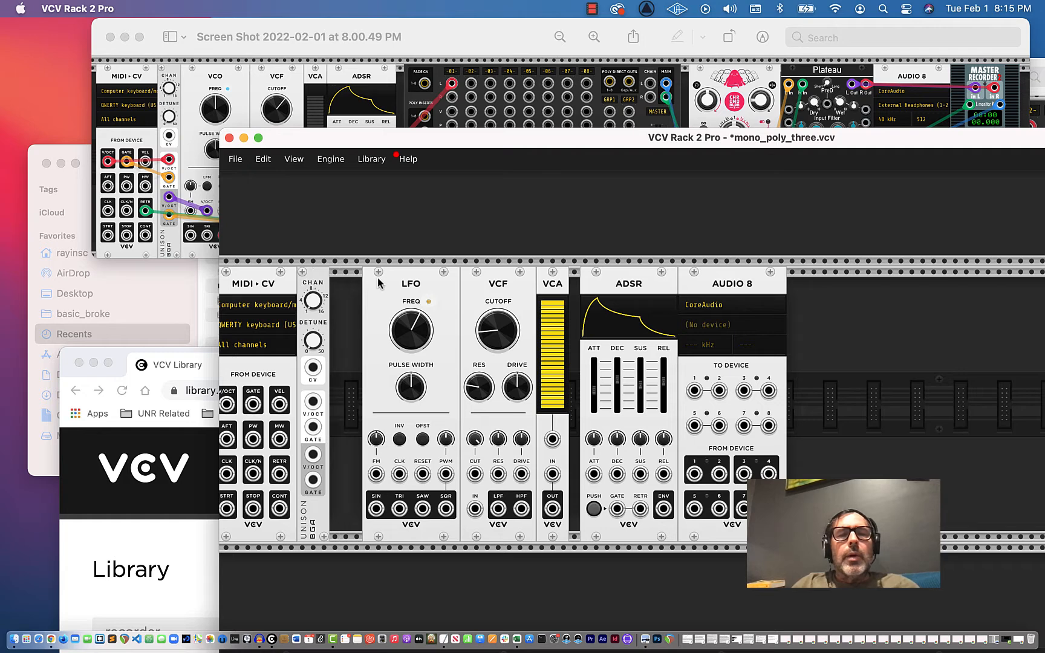
Close the gaps between LFO, VCF, VCA and ADSR beside the Unison module, and move AUDIO 8 well to the right.
{"action": "left_click_drag", "start_coordinate": [394, 284], "coordinate": [361, 285]}
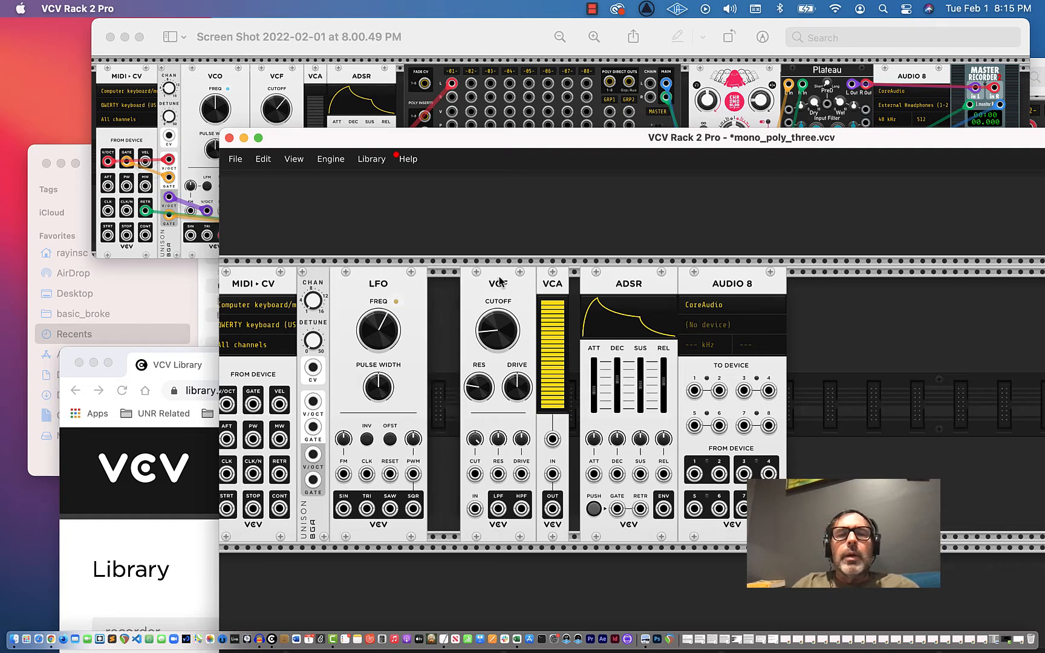
{"action": "left_click_drag", "start_coordinate": [484, 284], "coordinate": [451, 286]}
{"action": "left_click_drag", "start_coordinate": [561, 286], "coordinate": [515, 287]}
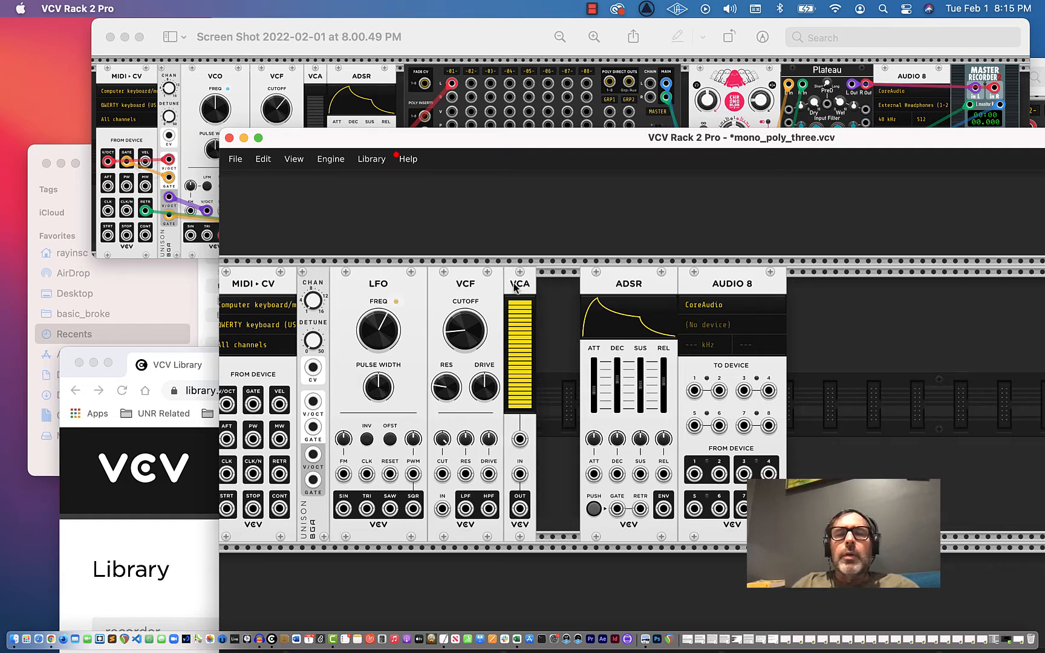
{"action": "left_click_drag", "start_coordinate": [603, 297], "coordinate": [562, 294]}
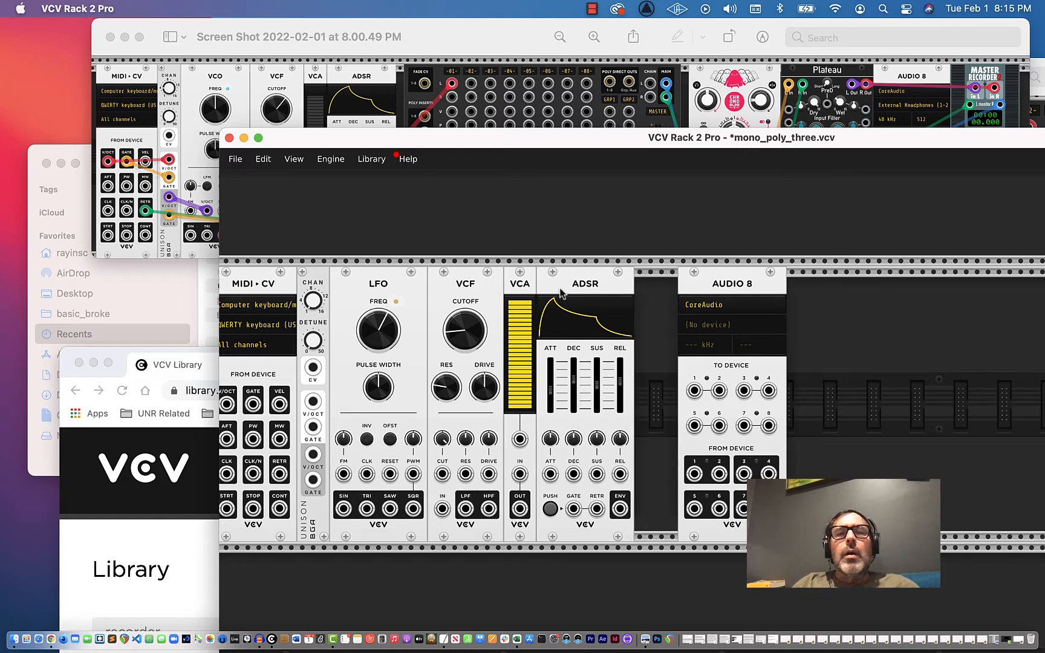
{"action": "left_click_drag", "start_coordinate": [713, 289], "coordinate": [1028, 278]}
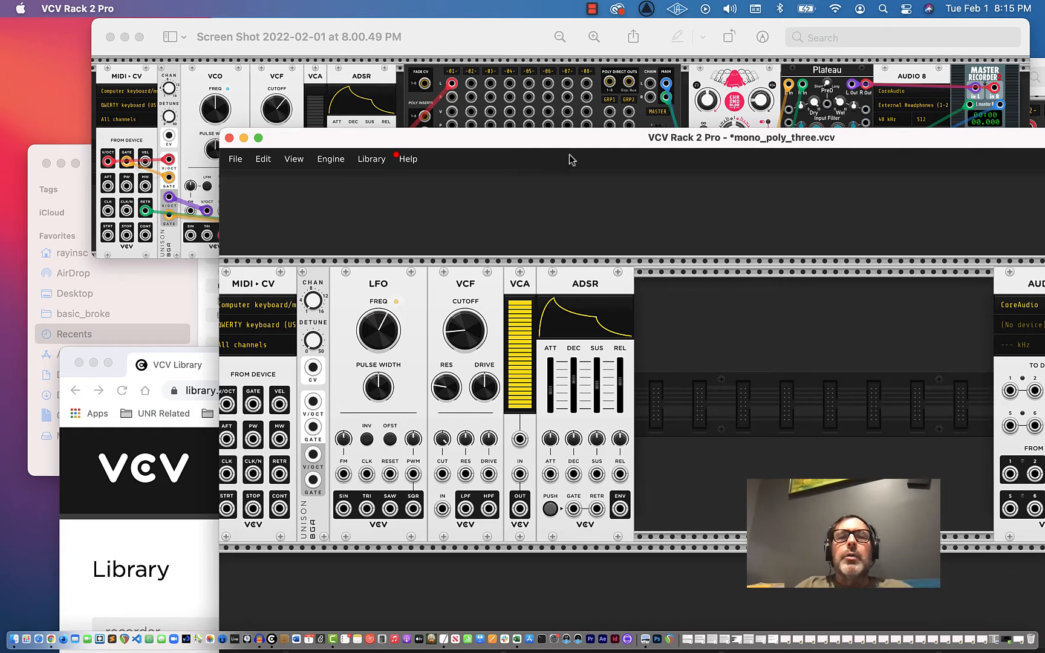
Add the MindMeld MixMasterJr mixer from the module browser, clearing the old search and filtering by the MindMeld brand.
{"action": "left_click_drag", "start_coordinate": [556, 144], "coordinate": [403, 81]}
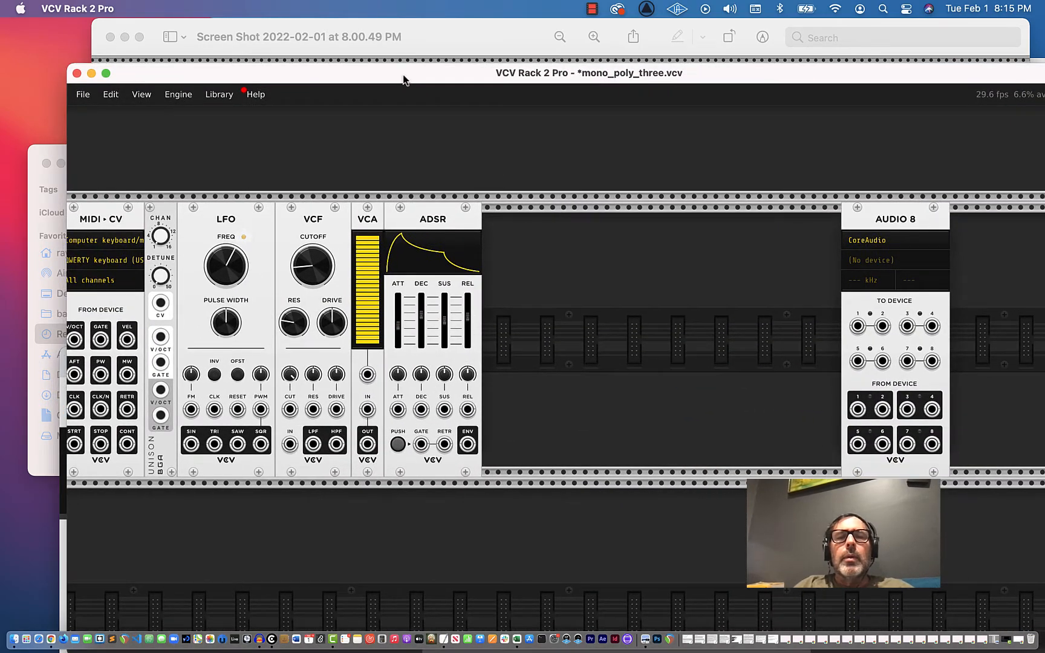
{"action": "right_click", "coordinate": [523, 205]}
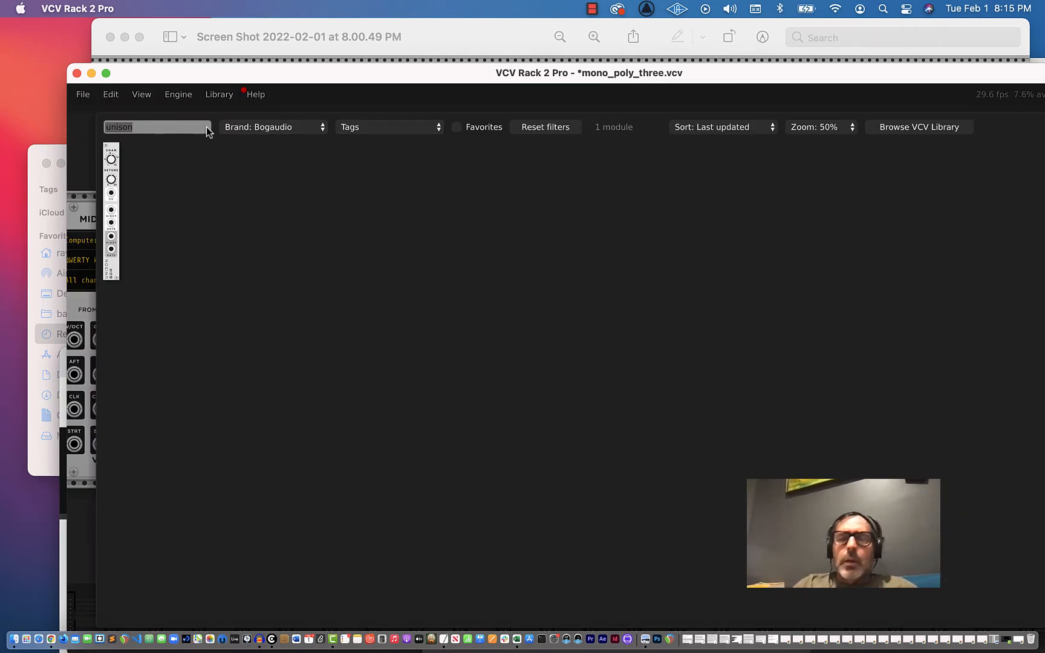
{"action": "key", "text": "BackSpace"}
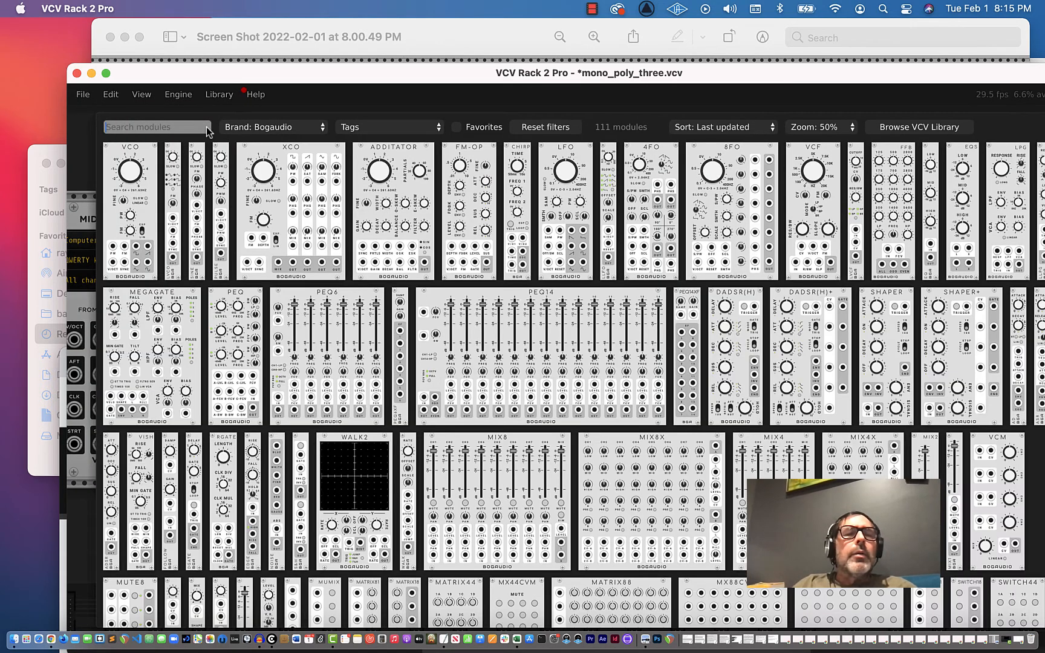
{"action": "left_click", "coordinate": [323, 126]}
{"action": "scroll", "coordinate": [270, 423], "scroll_direction": "down", "scroll_amount": 5}
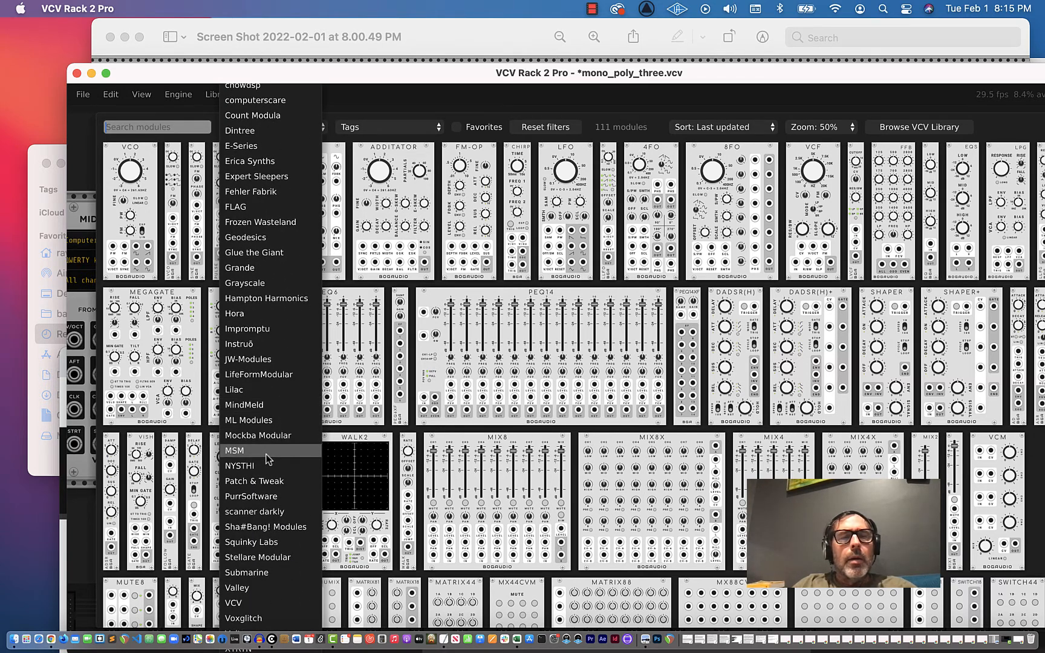
{"action": "left_click", "coordinate": [247, 405]}
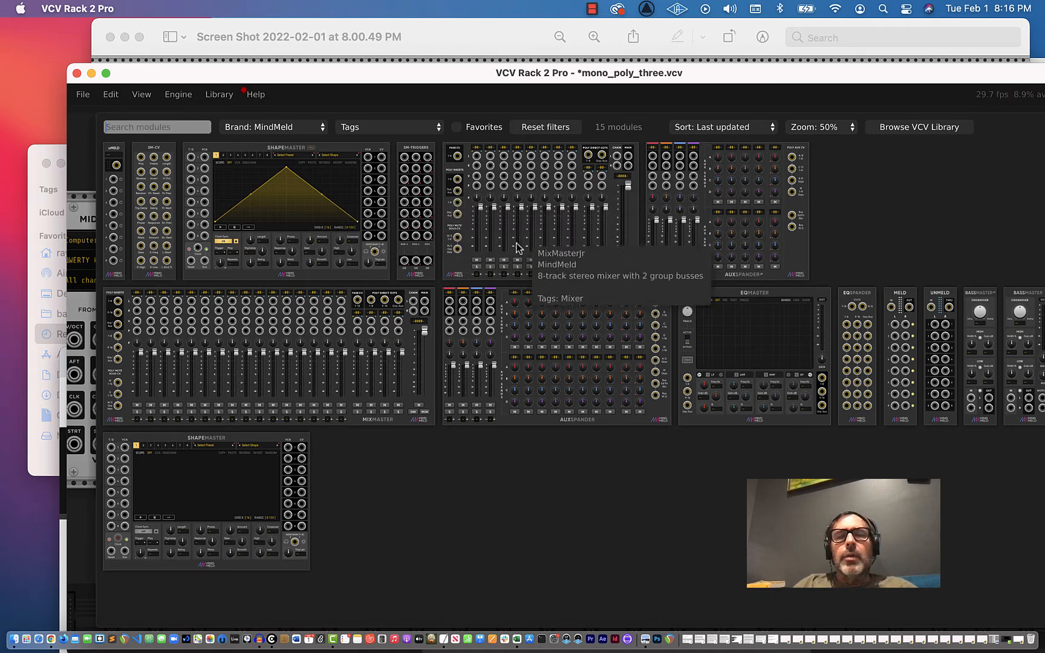
{"action": "left_click", "coordinate": [521, 166]}
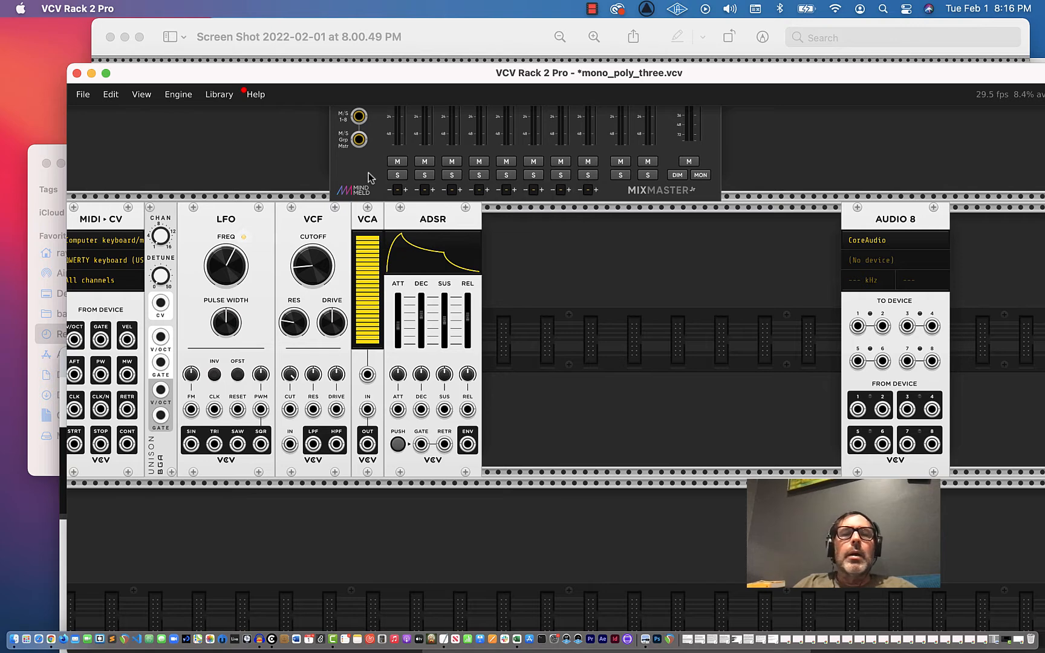
Place the MixMasterJr directly after ADSR in the main row and reposition AUDIO 8 further along, leaving space between them.
{"action": "left_click_drag", "start_coordinate": [368, 173], "coordinate": [584, 308]}
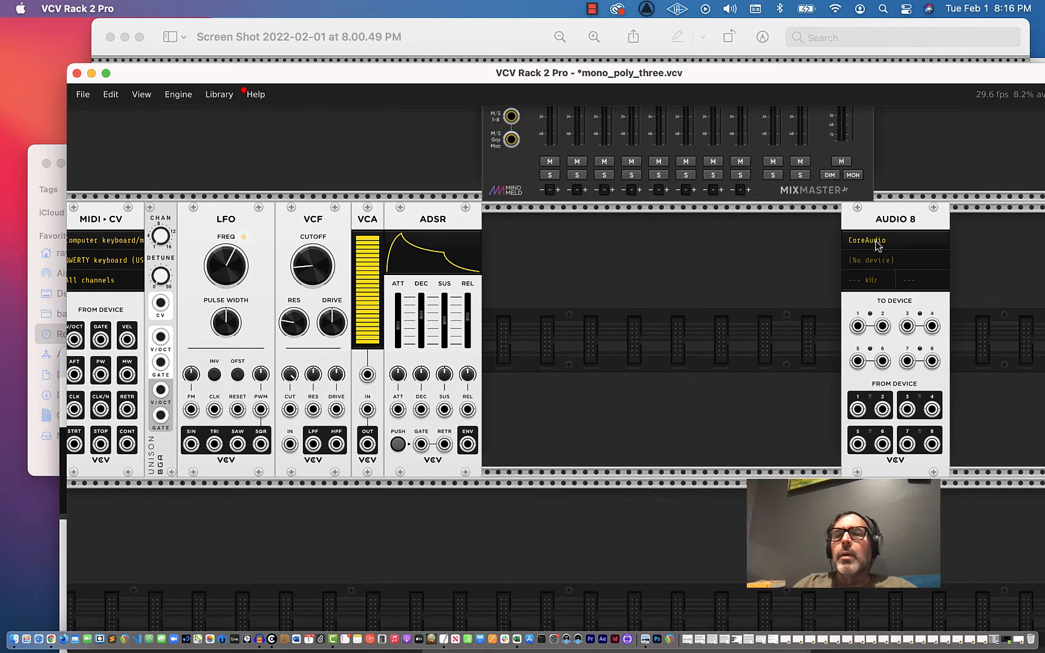
{"action": "left_click_drag", "start_coordinate": [889, 223], "coordinate": [1041, 226]}
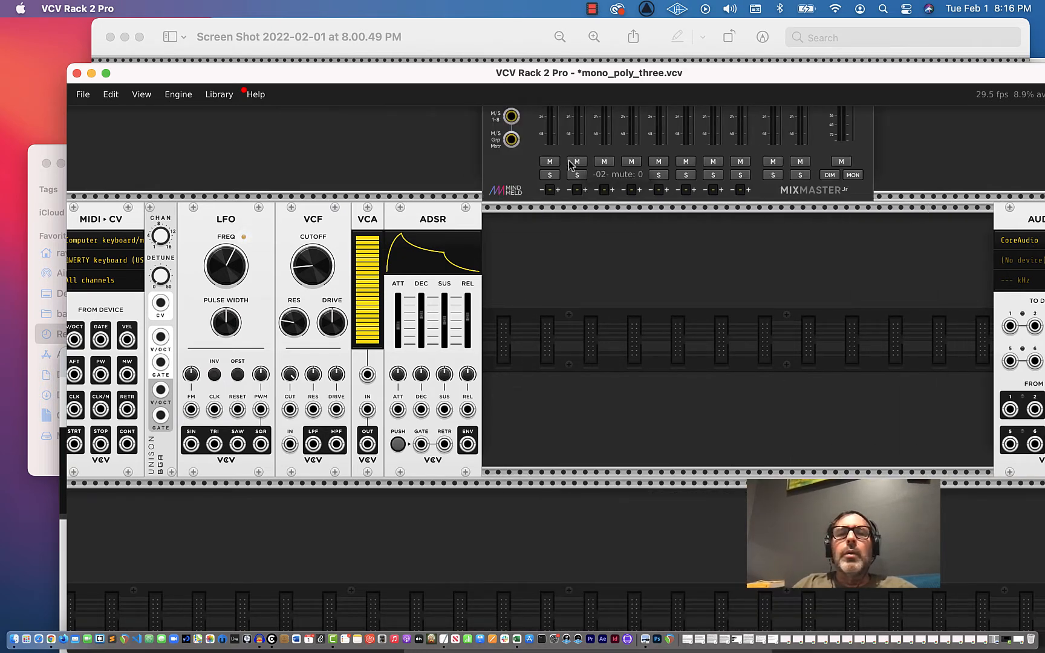
{"action": "left_click_drag", "start_coordinate": [522, 173], "coordinate": [526, 288]}
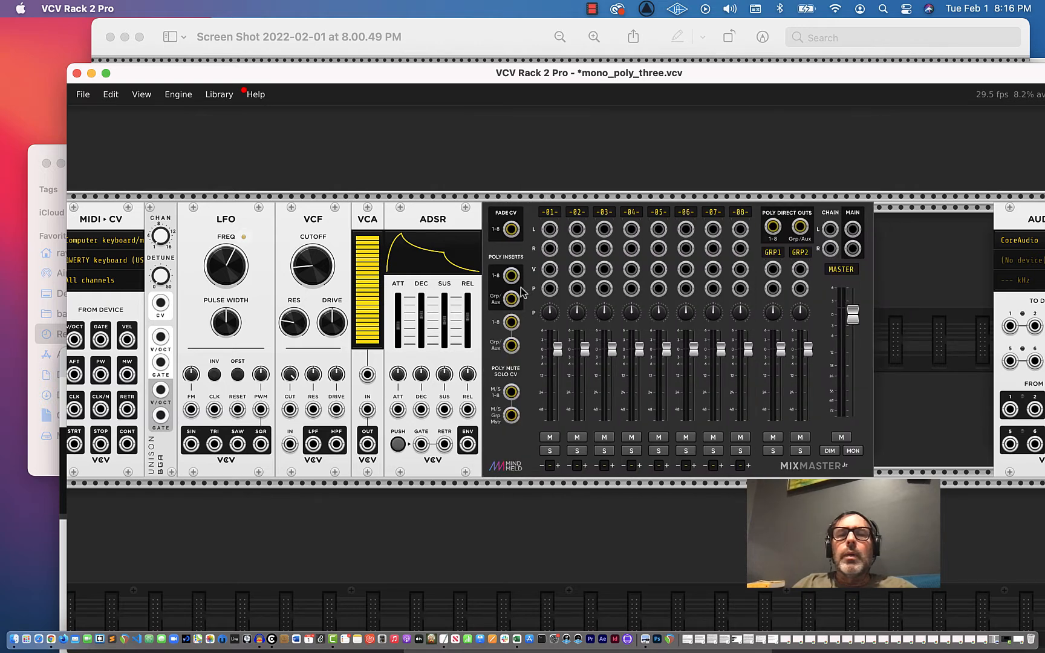
{"action": "left_click_drag", "start_coordinate": [1005, 225], "coordinate": [971, 230]}
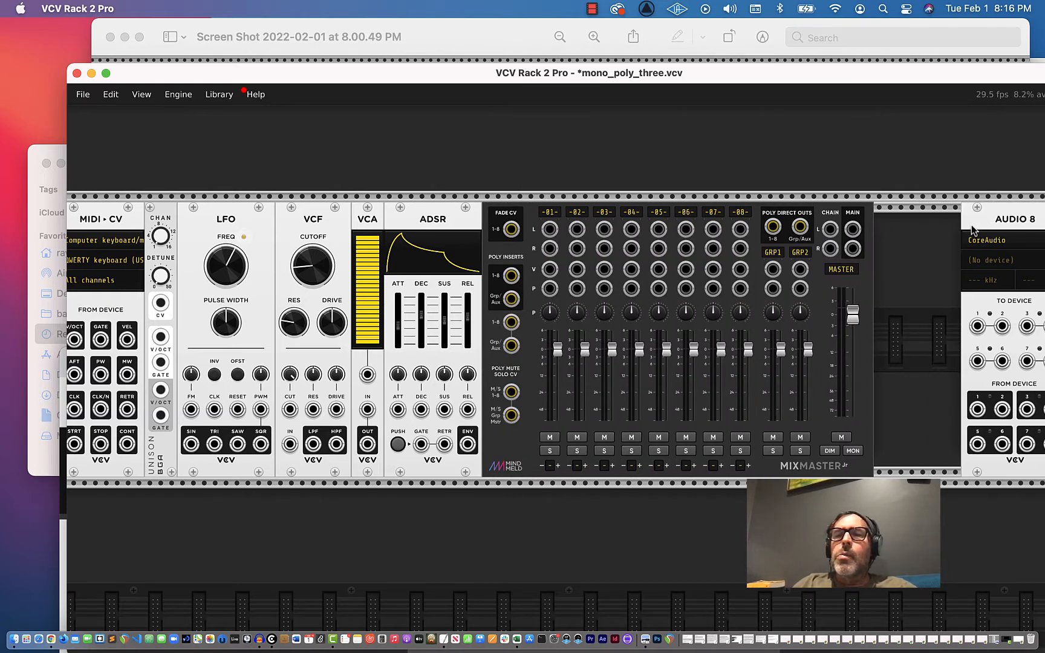
{"action": "scroll", "coordinate": [889, 250], "scroll_direction": "right", "scroll_amount": 10}
{"action": "left_click_drag", "start_coordinate": [789, 236], "coordinate": [931, 233]}
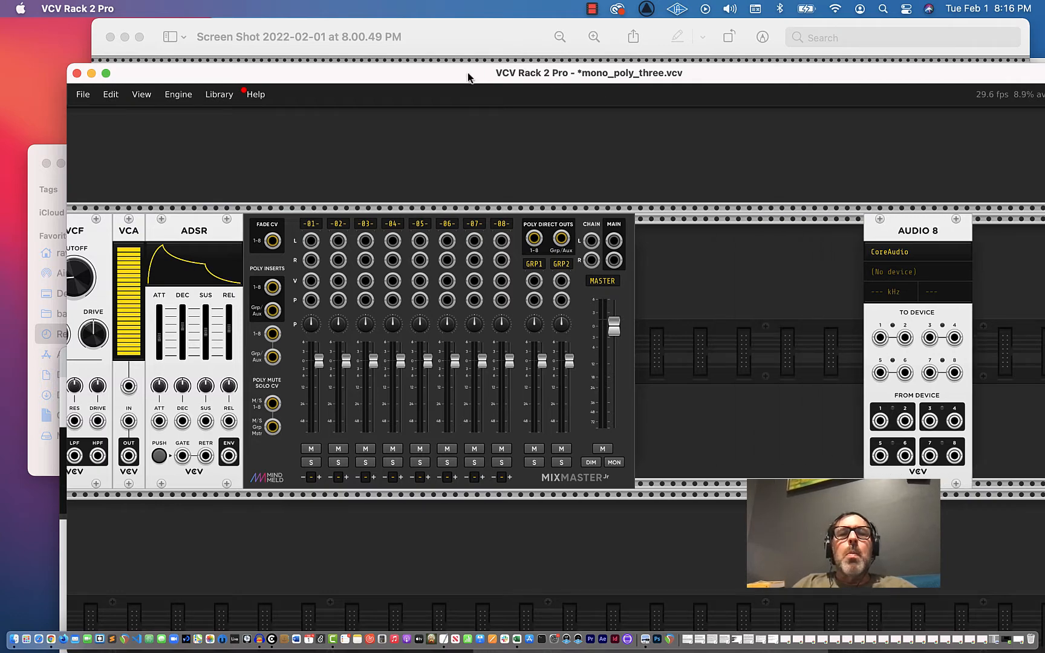
Open the module browser, try a search for "rever", and reset the browser to all brands with an empty search.
{"action": "left_click_drag", "start_coordinate": [468, 78], "coordinate": [376, 59]}
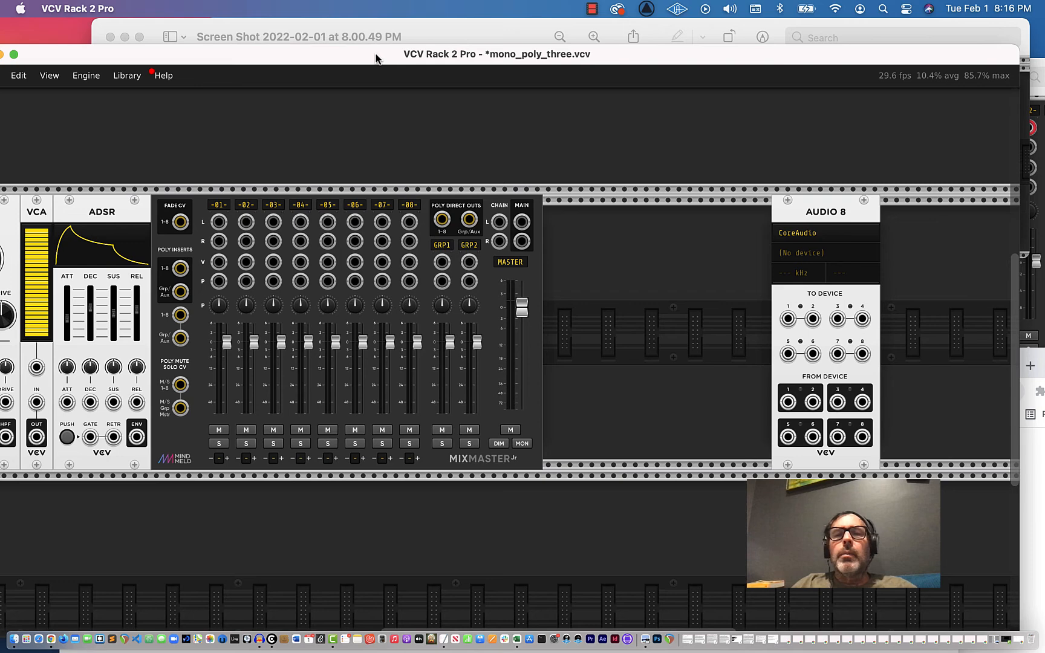
{"action": "right_click", "coordinate": [580, 201]}
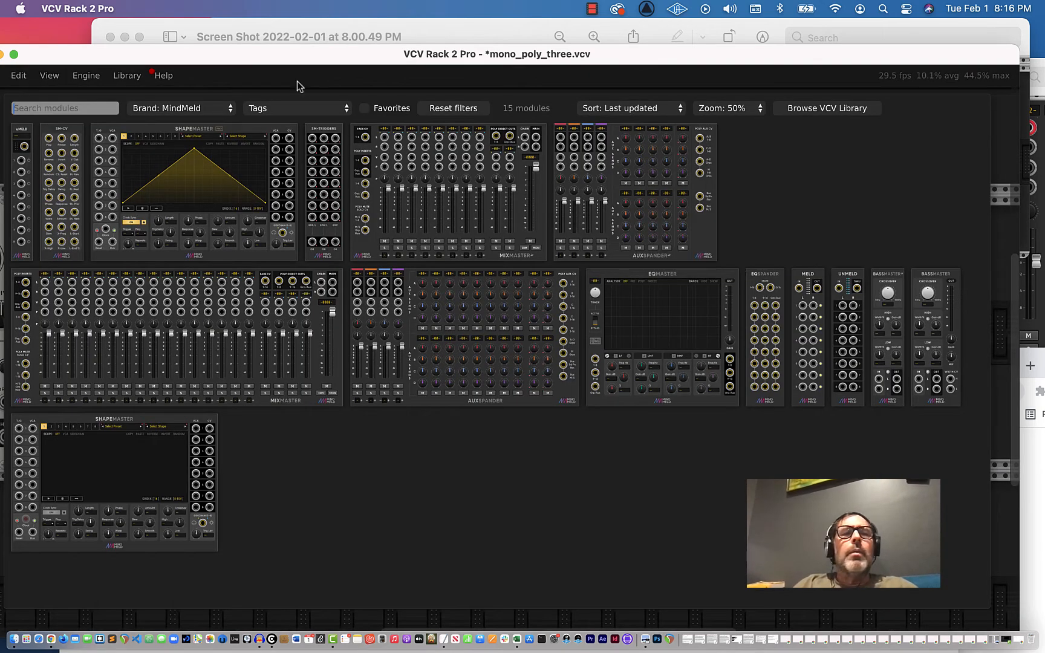
{"action": "left_click_drag", "start_coordinate": [259, 58], "coordinate": [468, 50]}
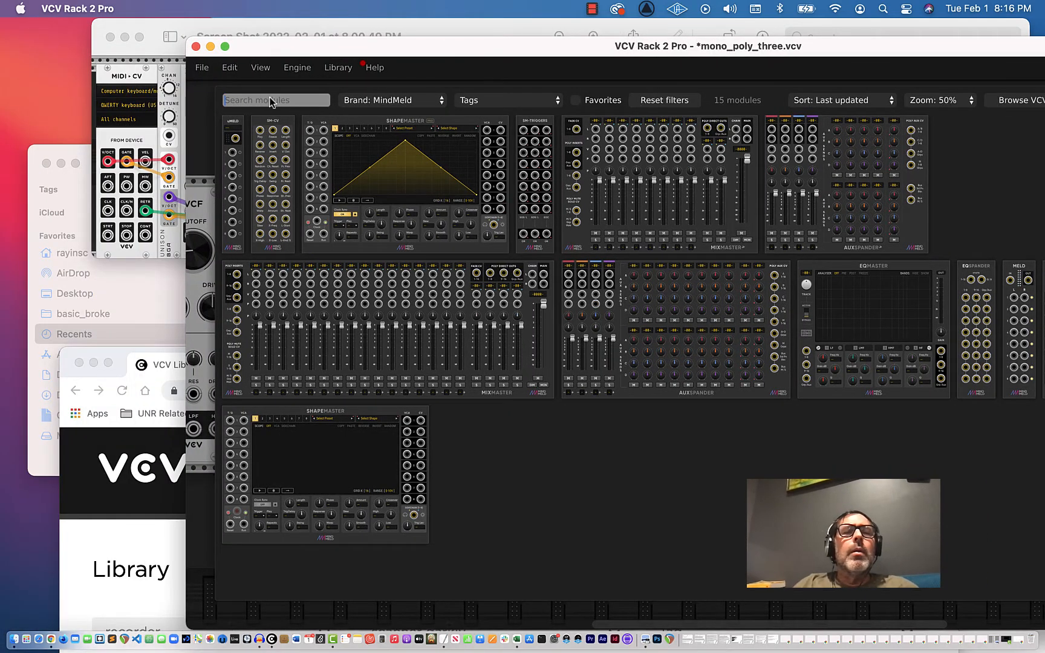
{"action": "type", "text": "rever"}
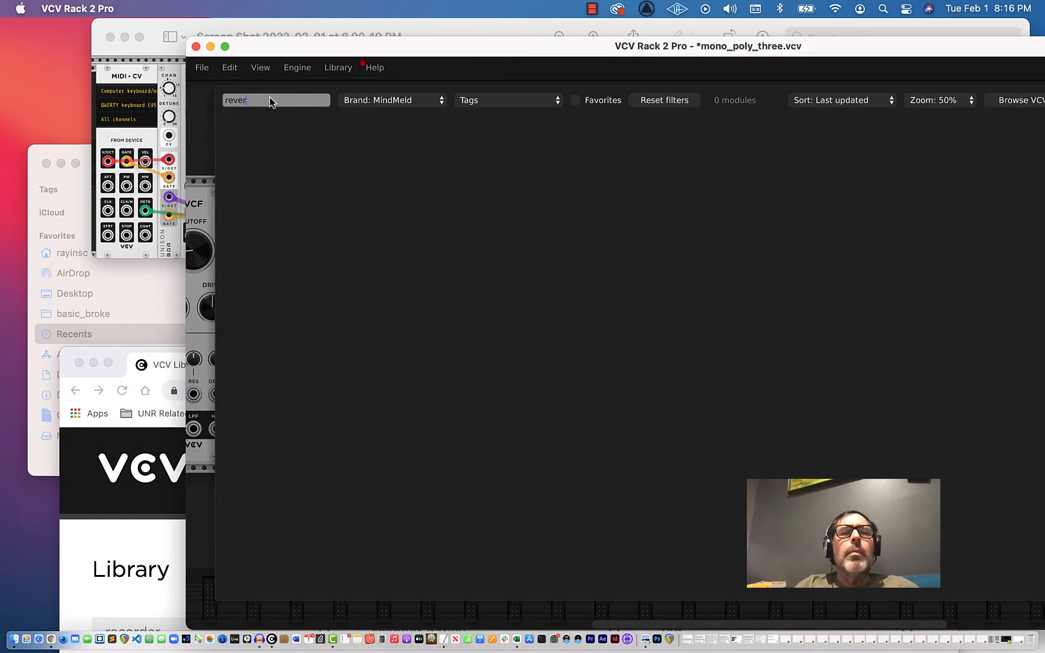
{"action": "left_click", "coordinate": [401, 100]}
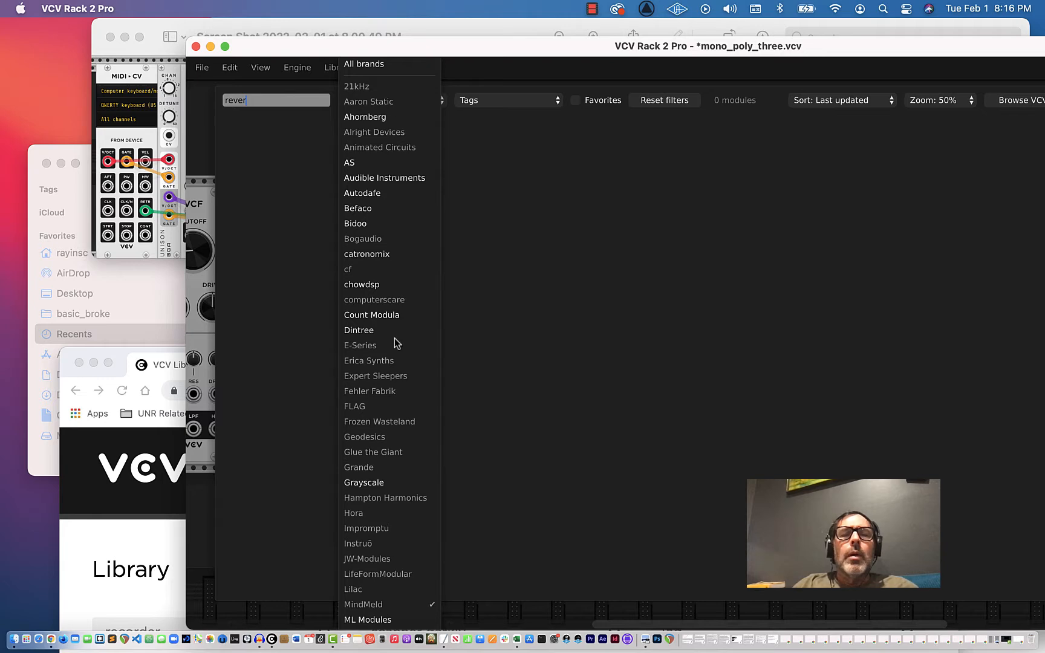
{"action": "left_click_drag", "start_coordinate": [349, 50], "coordinate": [323, 26]}
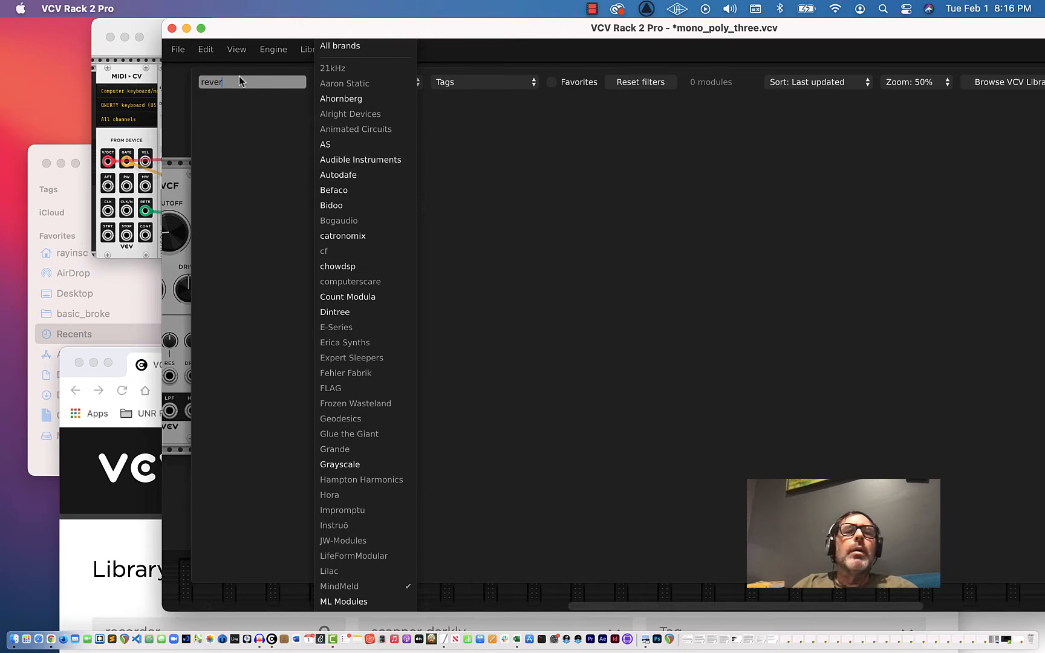
{"action": "key", "text": "BackSpace"}
{"action": "key", "text": "BackSpace"}
{"action": "key", "text": "BackSpace"}
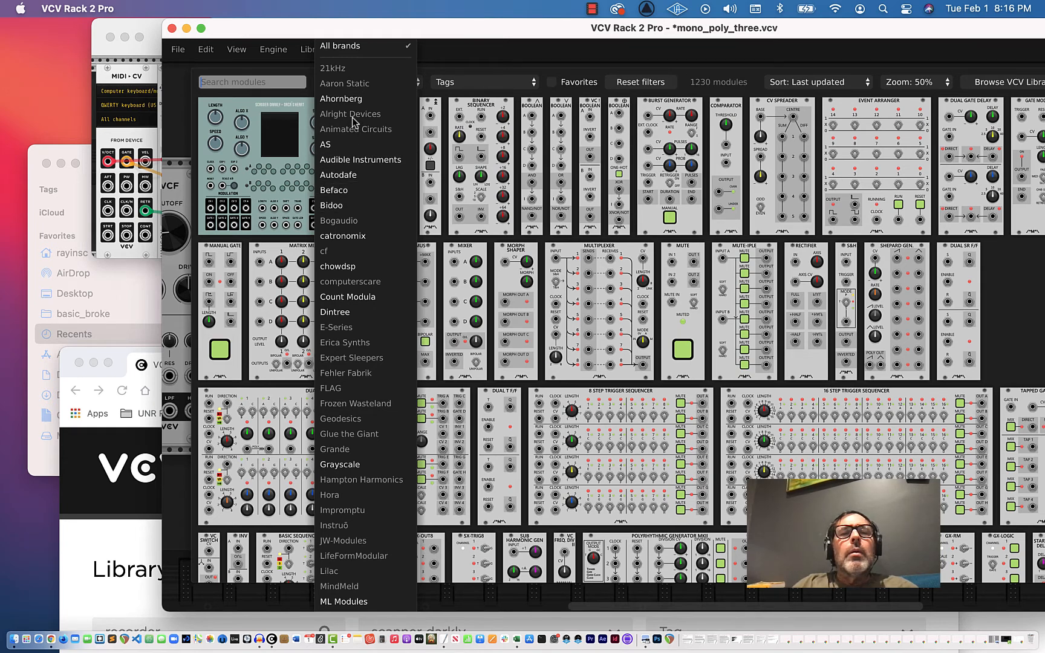
{"action": "left_click", "coordinate": [266, 58]}
{"action": "left_click", "coordinate": [397, 82]}
{"action": "left_click", "coordinate": [398, 84]}
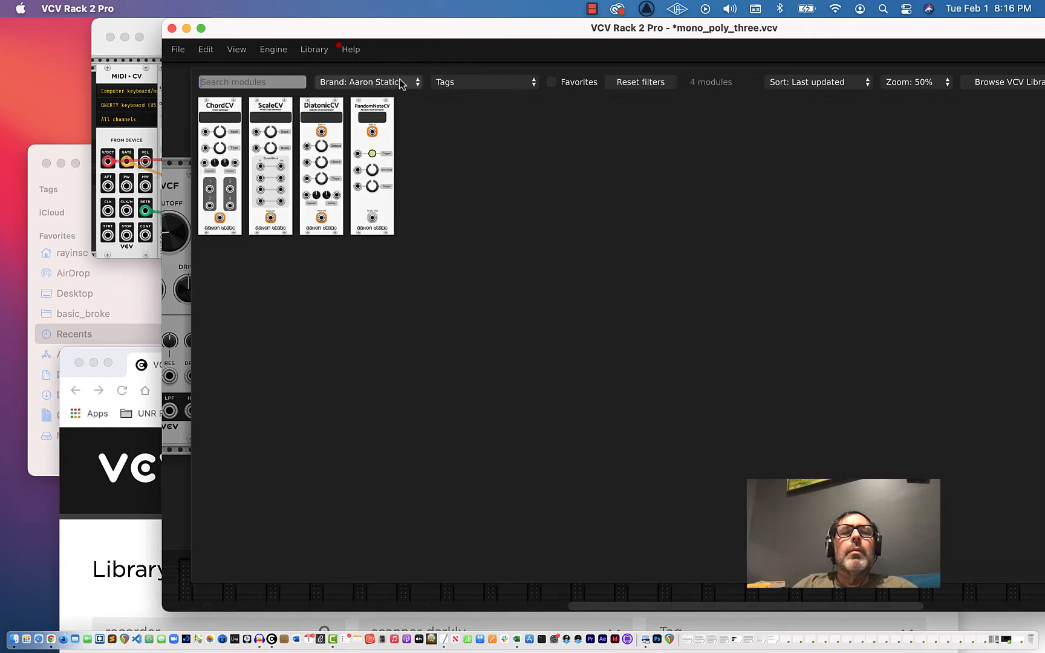
{"action": "left_click", "coordinate": [411, 85]}
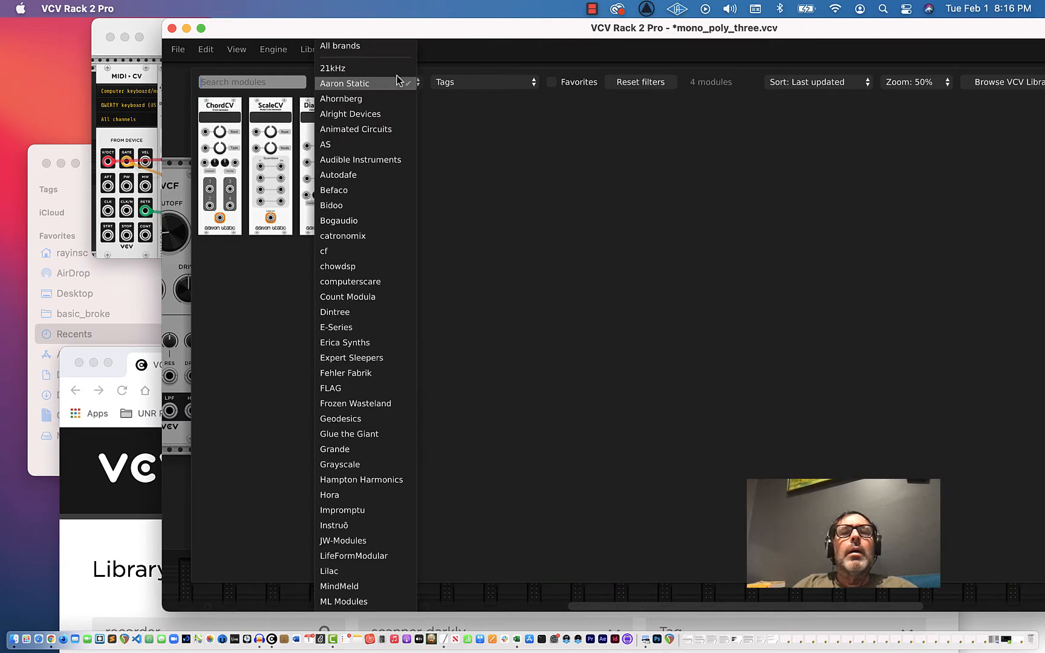
{"action": "left_click", "coordinate": [373, 47]}
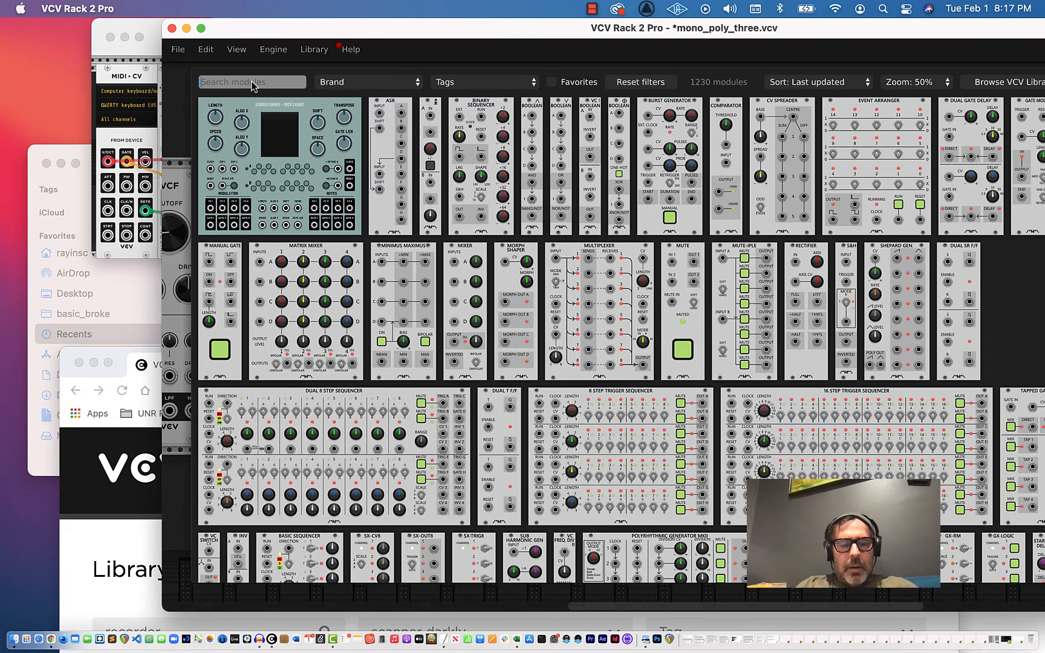
Search for "delay", filter by the Alright Devices brand, and add the Chronoblob module directly after the MixMasterJr.
{"action": "type", "text": "del"}
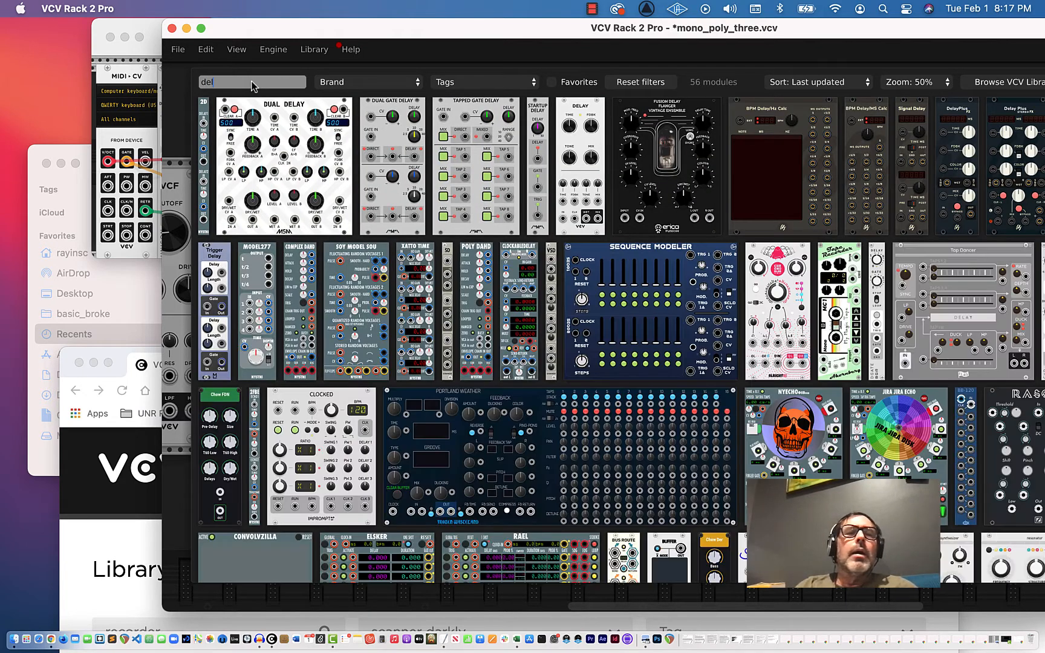
{"action": "type", "text": "ay"}
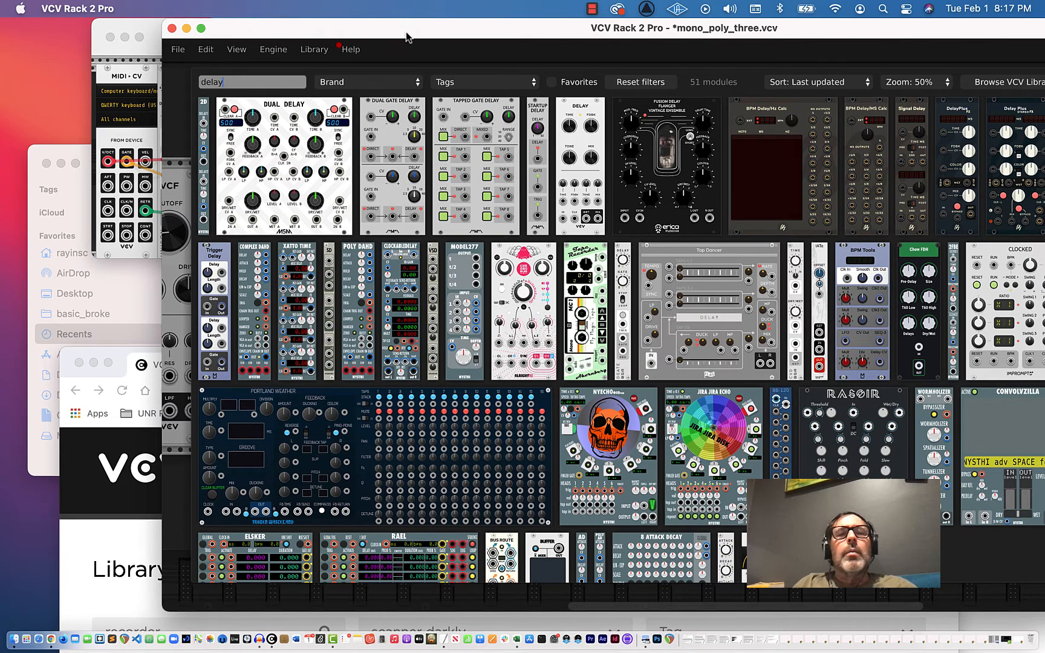
{"action": "left_click", "coordinate": [417, 85]}
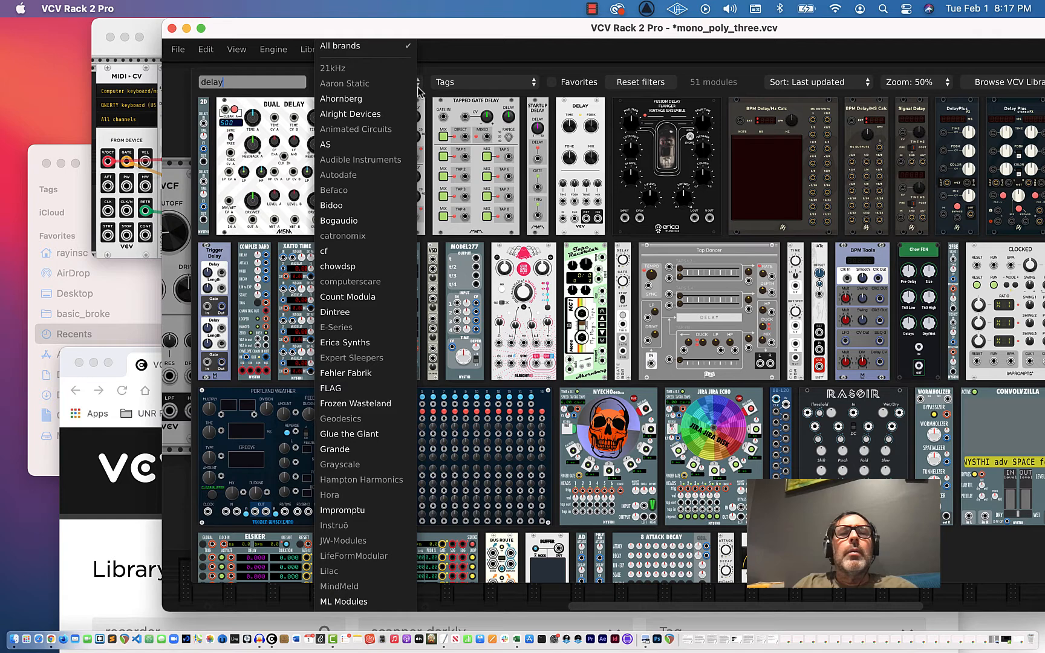
{"action": "left_click", "coordinate": [350, 114]}
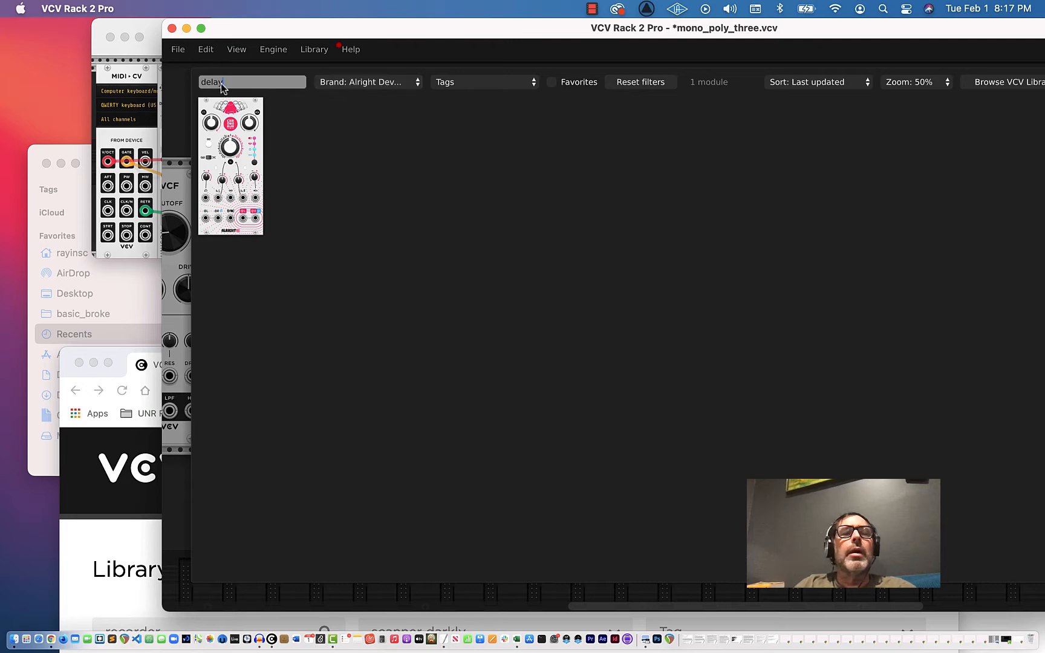
{"action": "left_click", "coordinate": [236, 159]}
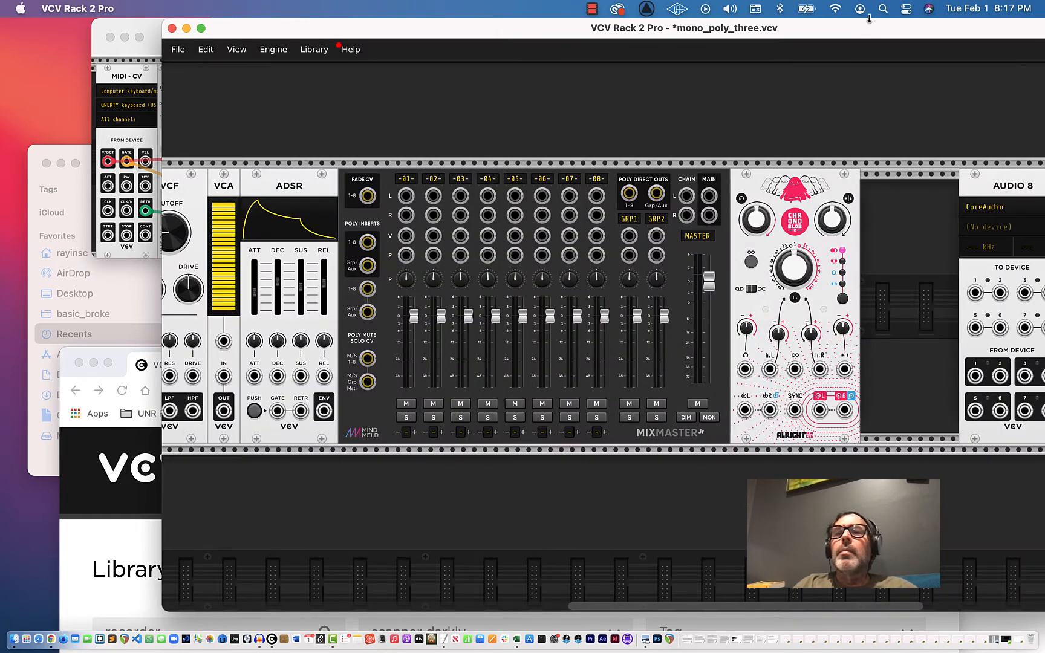
Move AUDIO 8 further right to widen the free space after the Chronoblob module.
{"action": "left_click_drag", "start_coordinate": [861, 28], "coordinate": [502, 29]}
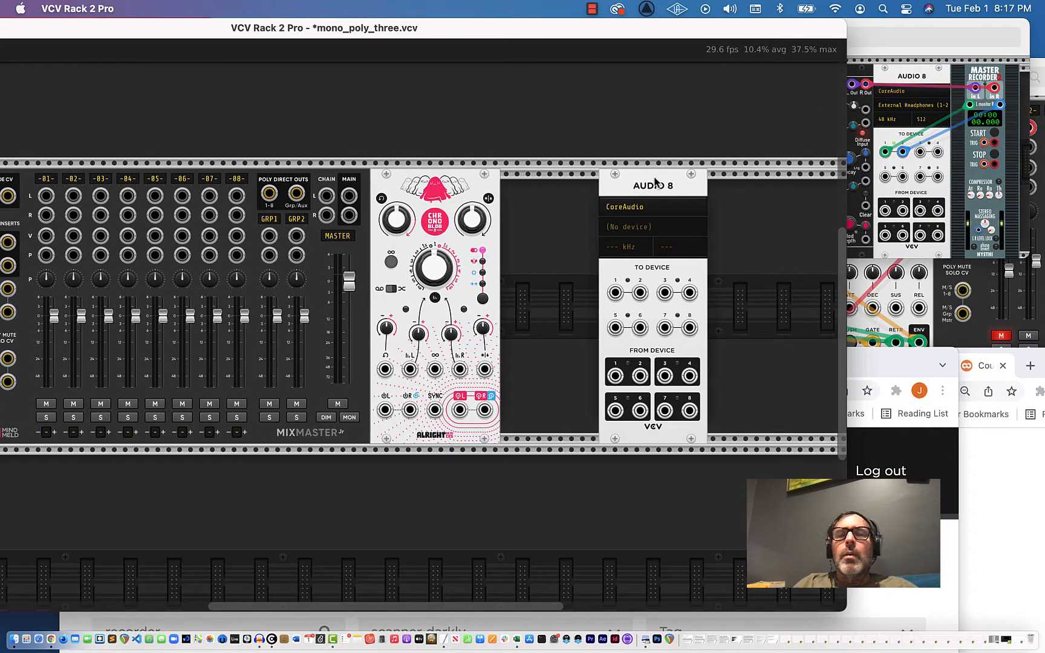
{"action": "left_click_drag", "start_coordinate": [655, 182], "coordinate": [712, 186]}
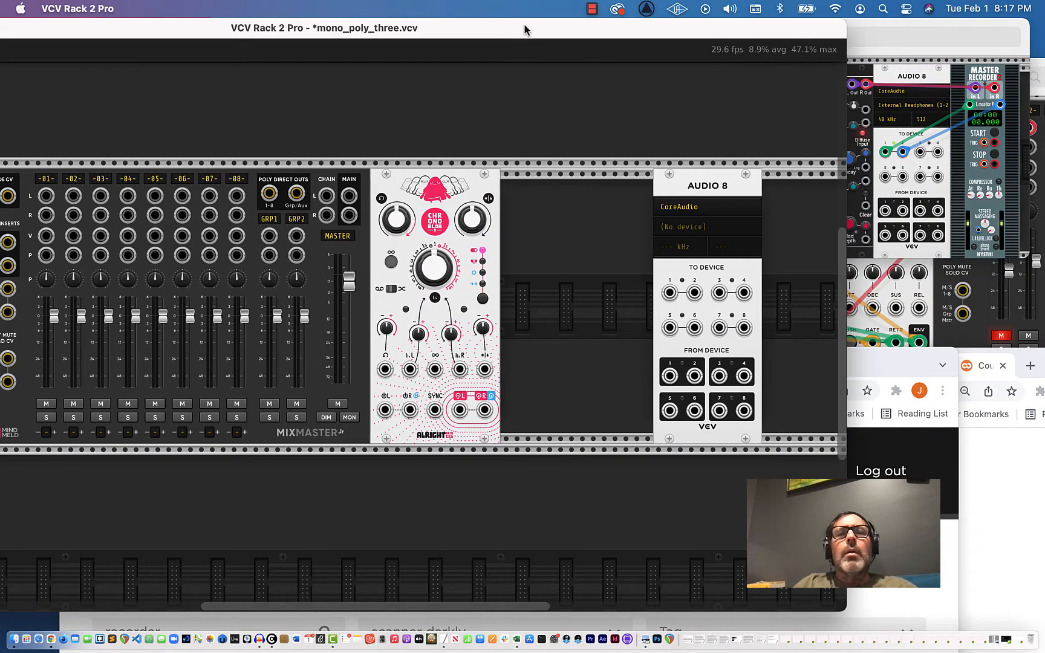
{"action": "left_click_drag", "start_coordinate": [525, 29], "coordinate": [650, 35]}
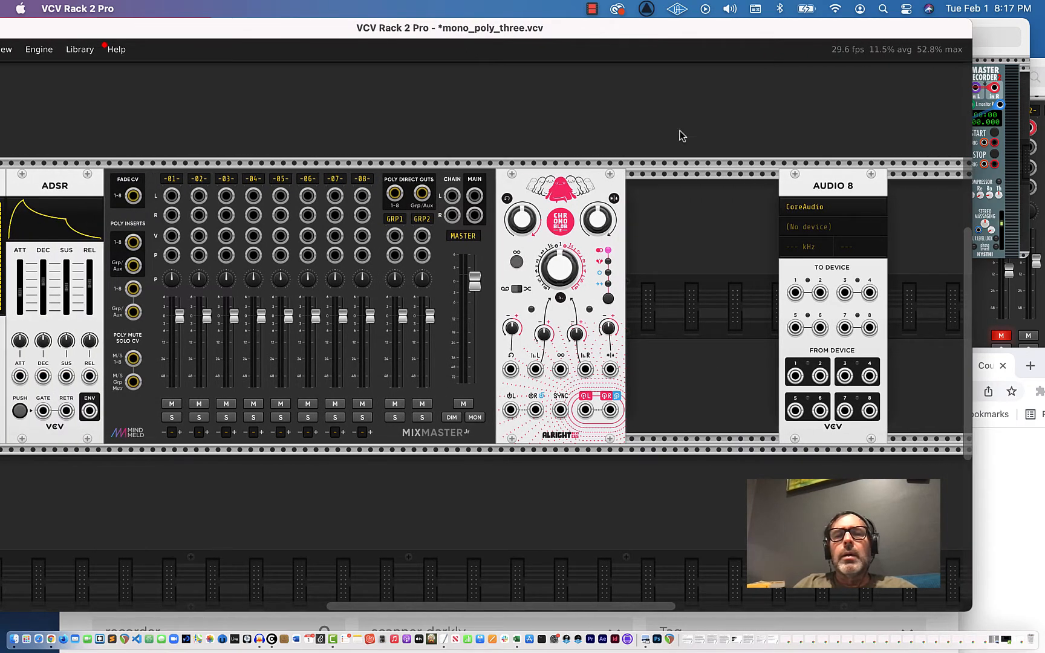
Open the module browser, clear the previous search text and filter the modules by the Valley brand.
{"action": "right_click", "coordinate": [683, 176]}
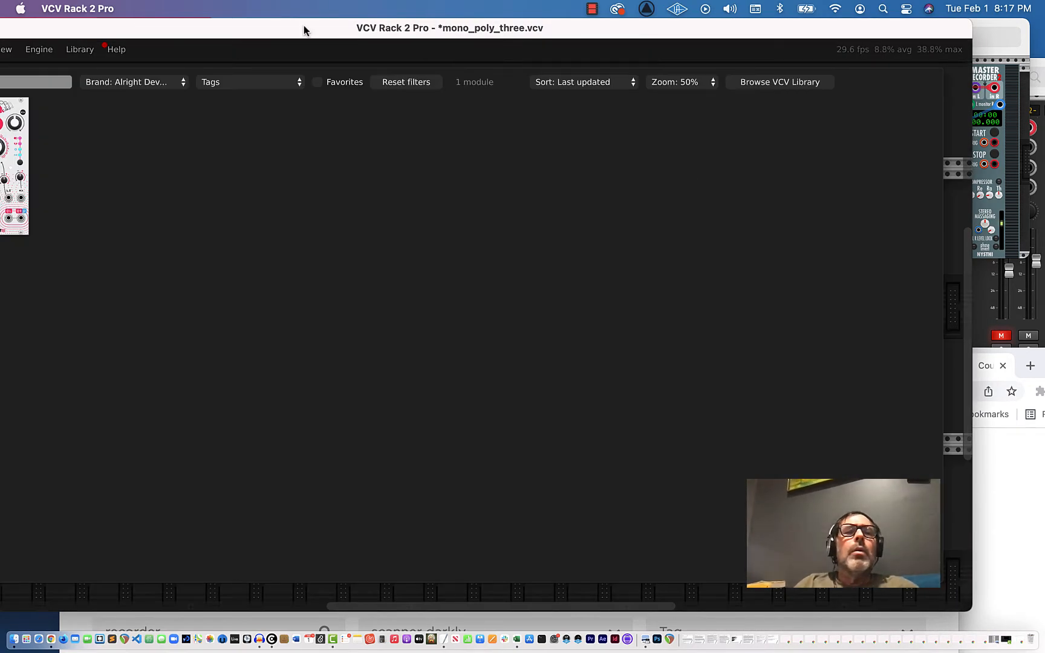
{"action": "left_click_drag", "start_coordinate": [303, 28], "coordinate": [567, 24]}
{"action": "key", "text": "BackSpace"}
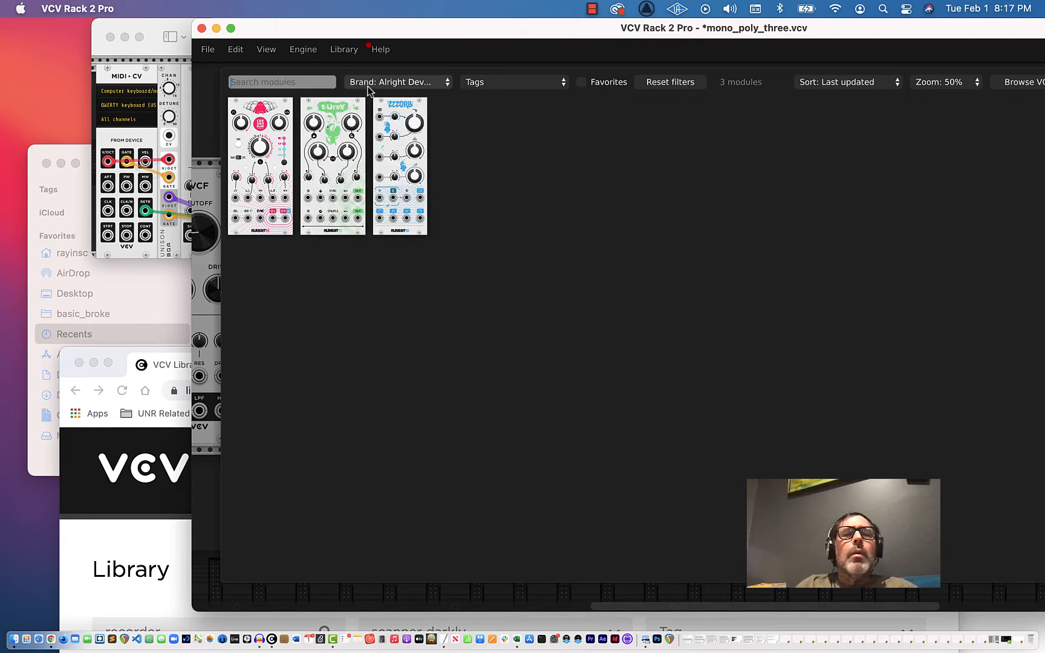
{"action": "left_click", "coordinate": [414, 83]}
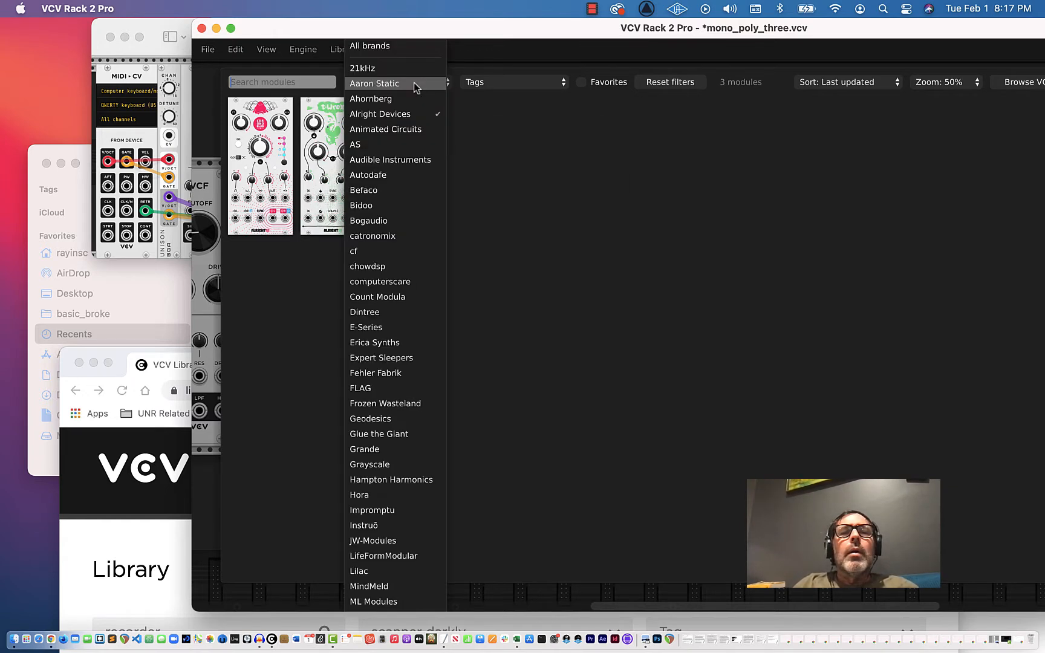
{"action": "scroll", "coordinate": [390, 402], "scroll_direction": "down", "scroll_amount": 5}
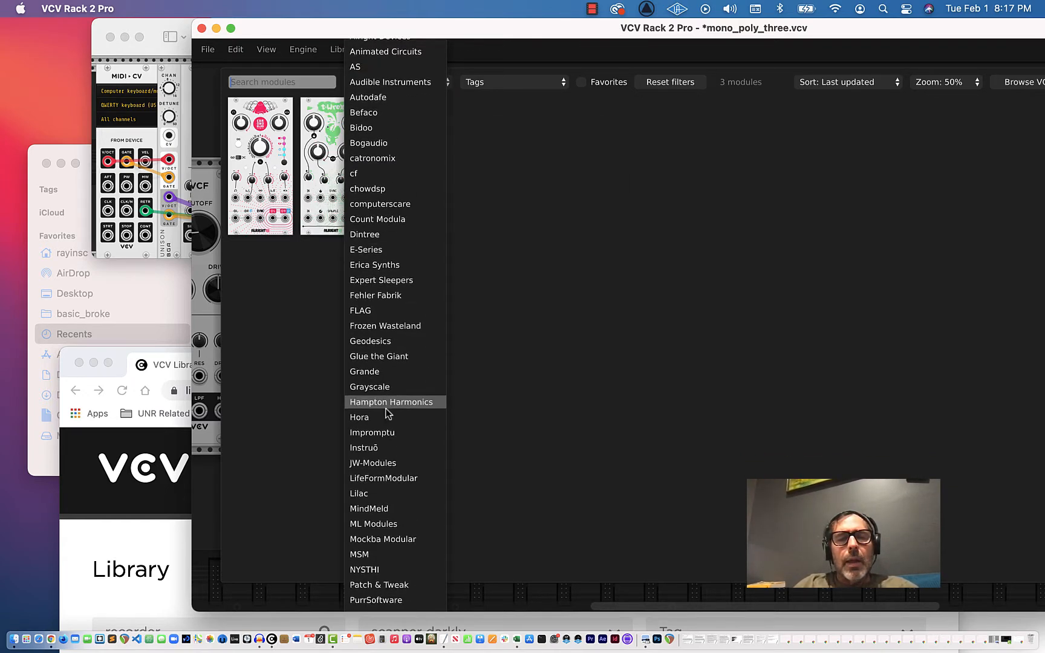
{"action": "scroll", "coordinate": [383, 518], "scroll_direction": "down", "scroll_amount": 3}
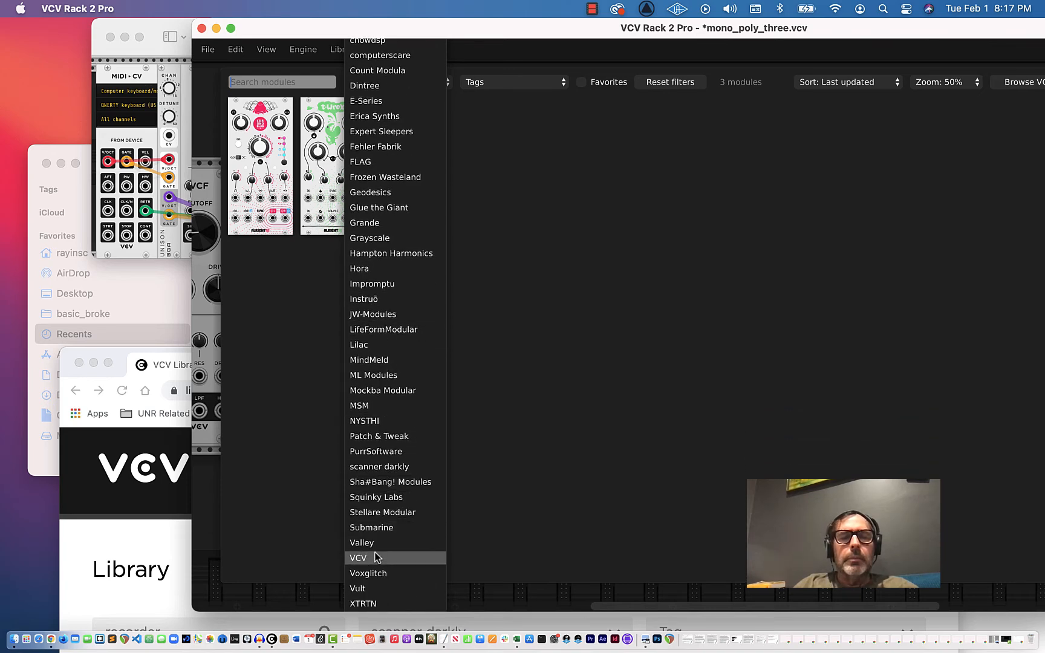
{"action": "left_click", "coordinate": [376, 543]}
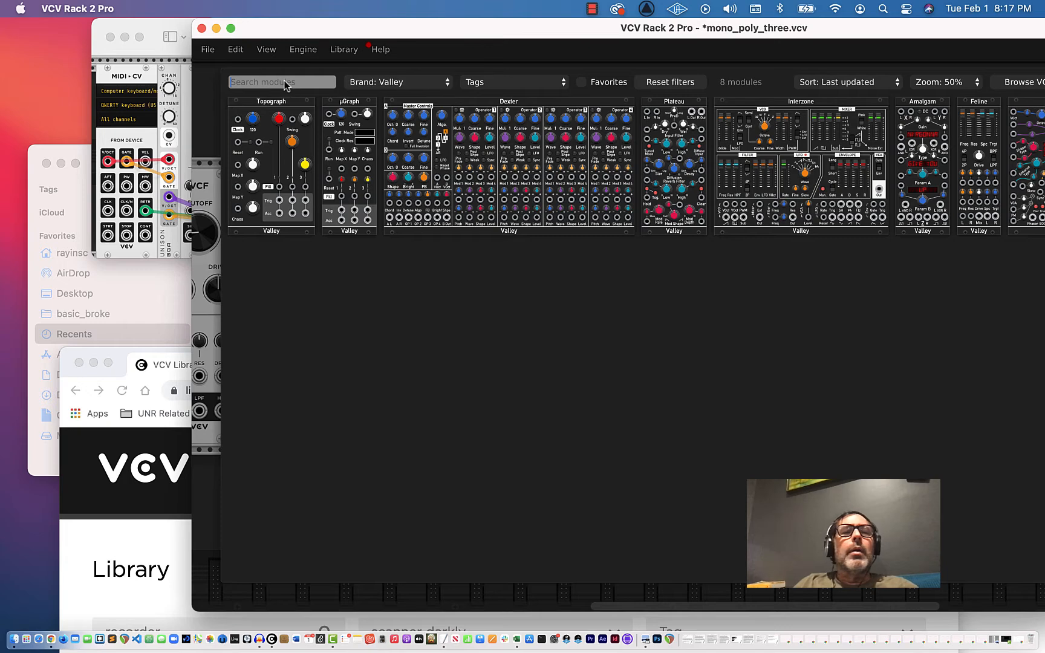
Search for "Reverb", add the Plateau module directly after the Chronoblob and move AUDIO 8 flush against Plateau.
{"action": "type", "text": "Re"}
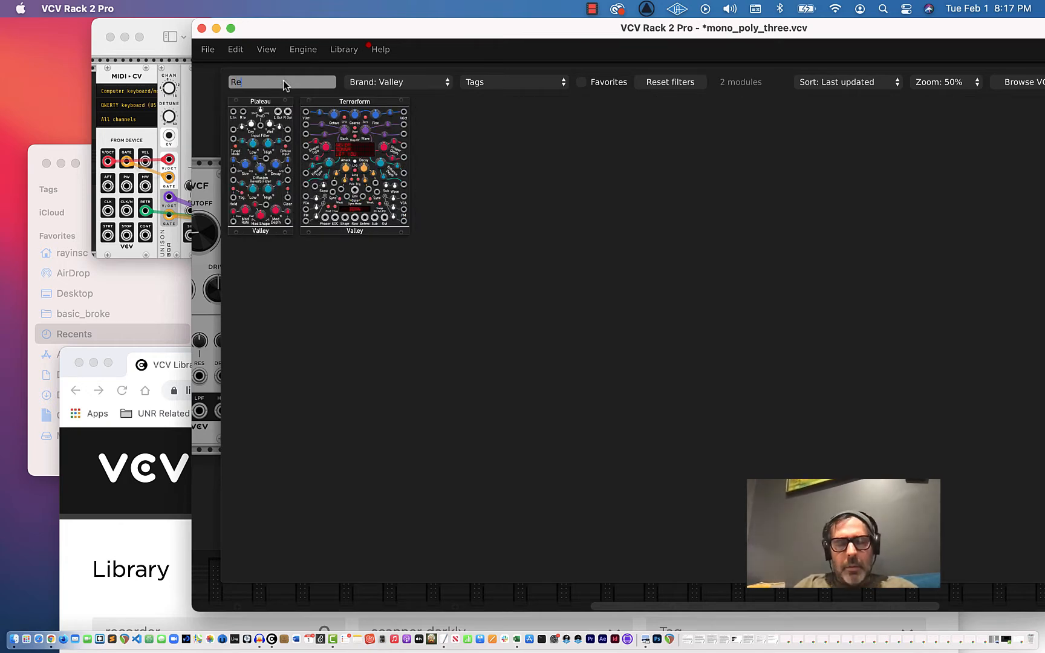
{"action": "type", "text": "verb"}
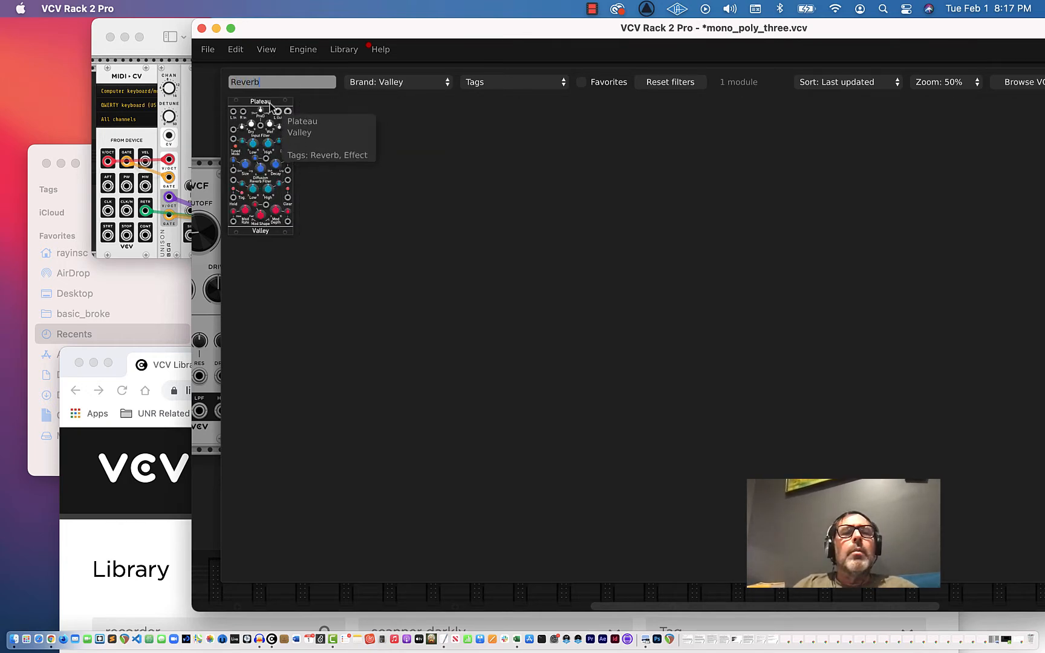
{"action": "left_click", "coordinate": [273, 108]}
{"action": "scroll", "coordinate": [742, 234], "scroll_direction": "right", "scroll_amount": 10}
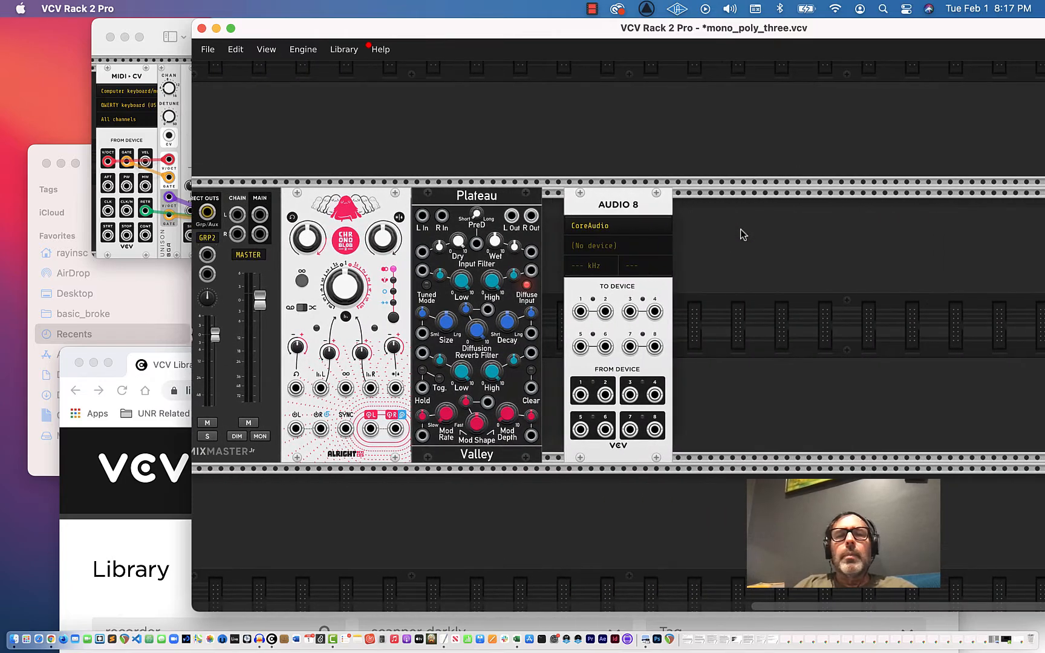
{"action": "left_click_drag", "start_coordinate": [640, 198], "coordinate": [599, 210]}
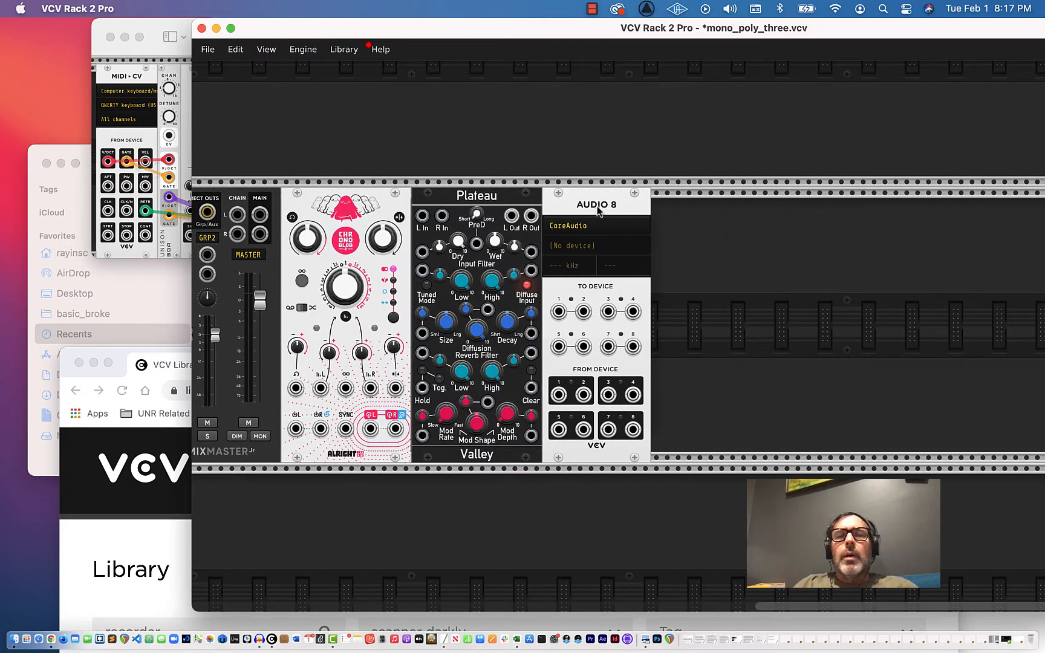
Lower the rack window and examine the reference screenshot for the module that follows AUDIO 8.
{"action": "left_click_drag", "start_coordinate": [475, 34], "coordinate": [484, 251]}
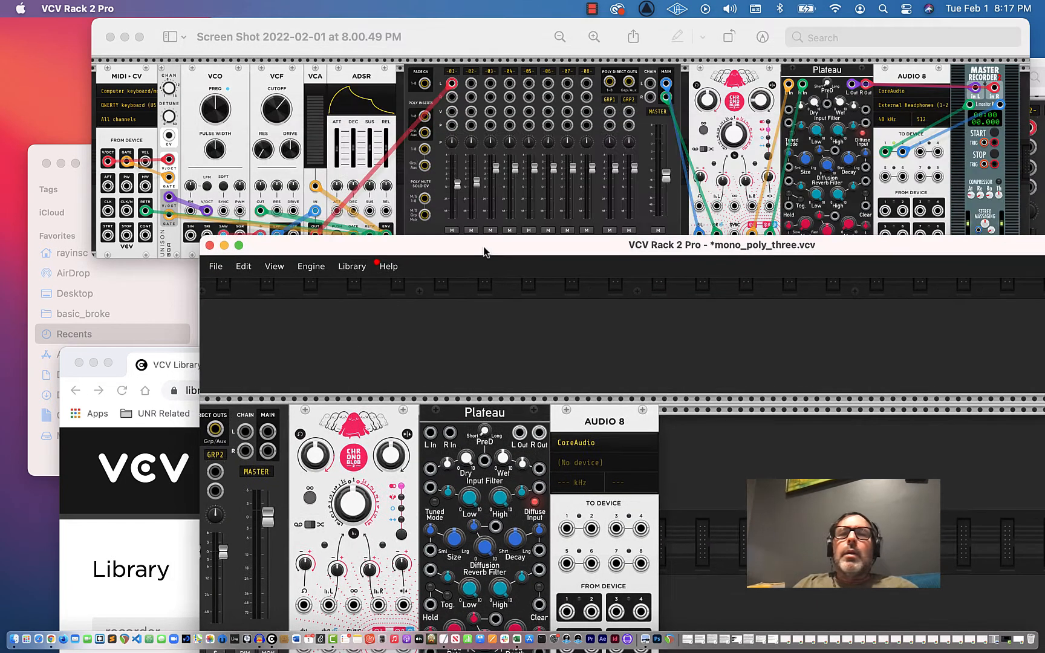
{"action": "left_click", "coordinate": [812, 46]}
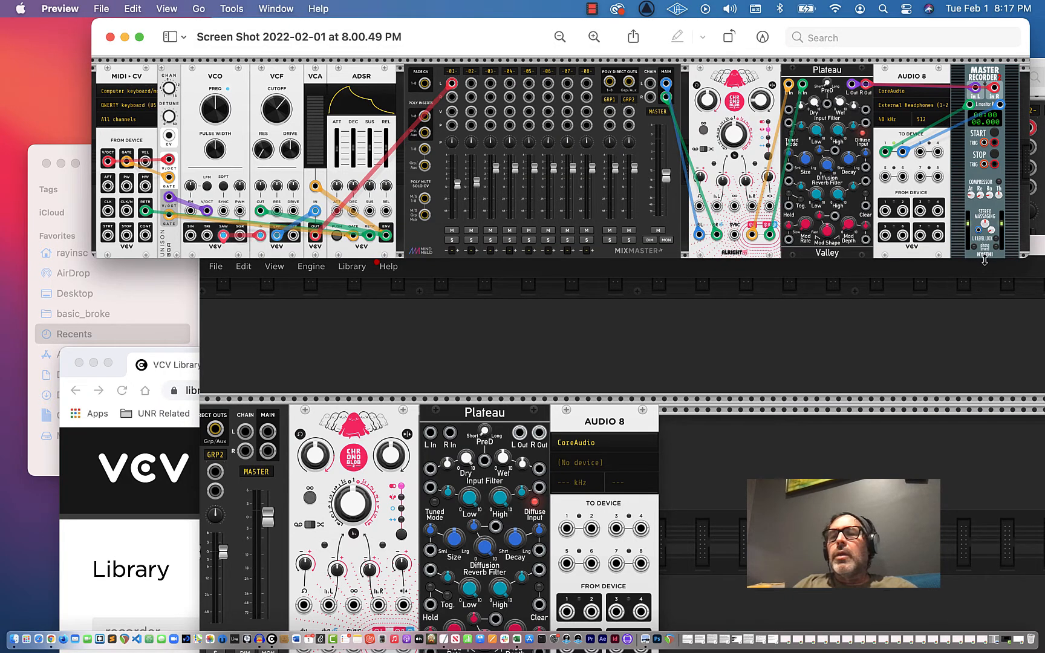
{"action": "left_click", "coordinate": [713, 414]}
Reopen the module browser, clear the search text and filter the modules by the NYSTHI brand.
{"action": "right_click", "coordinate": [713, 413]}
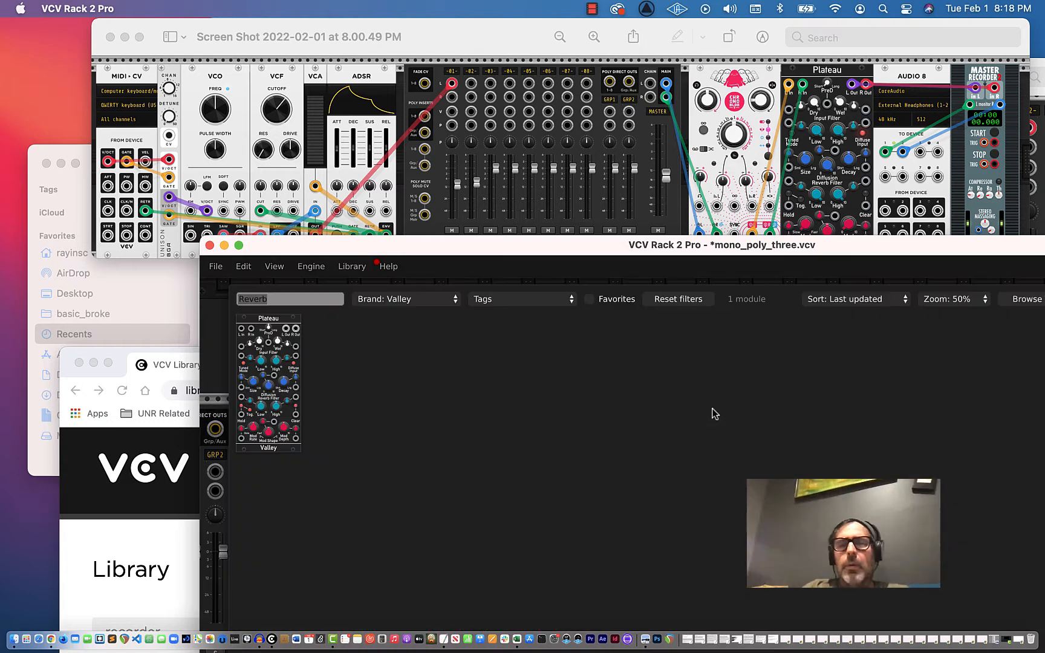
{"action": "key", "text": "BackSpace"}
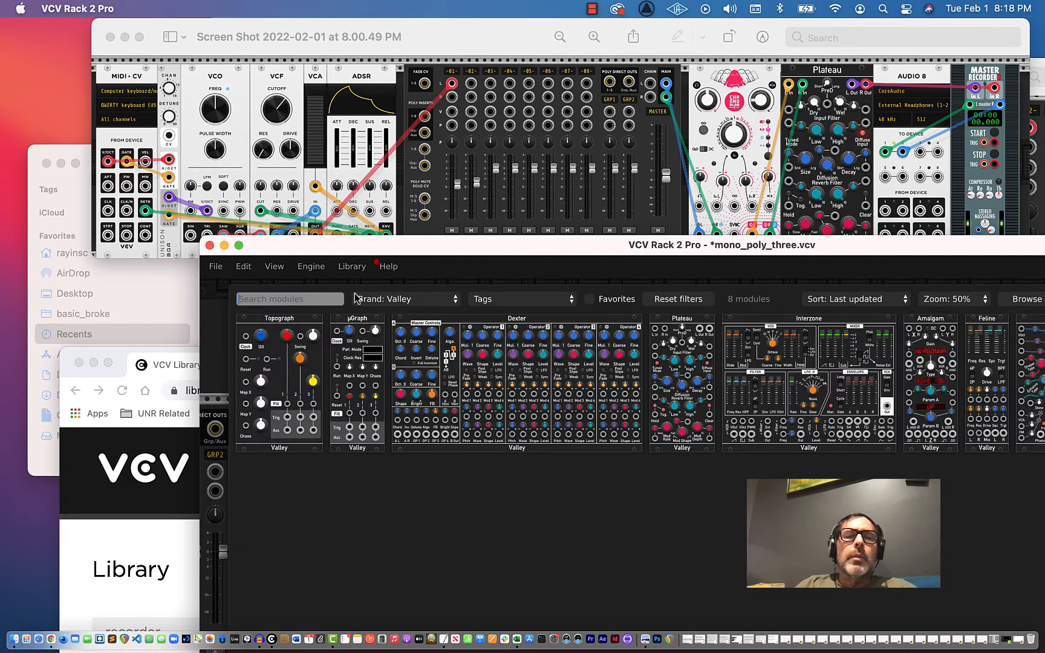
{"action": "left_click", "coordinate": [393, 299]}
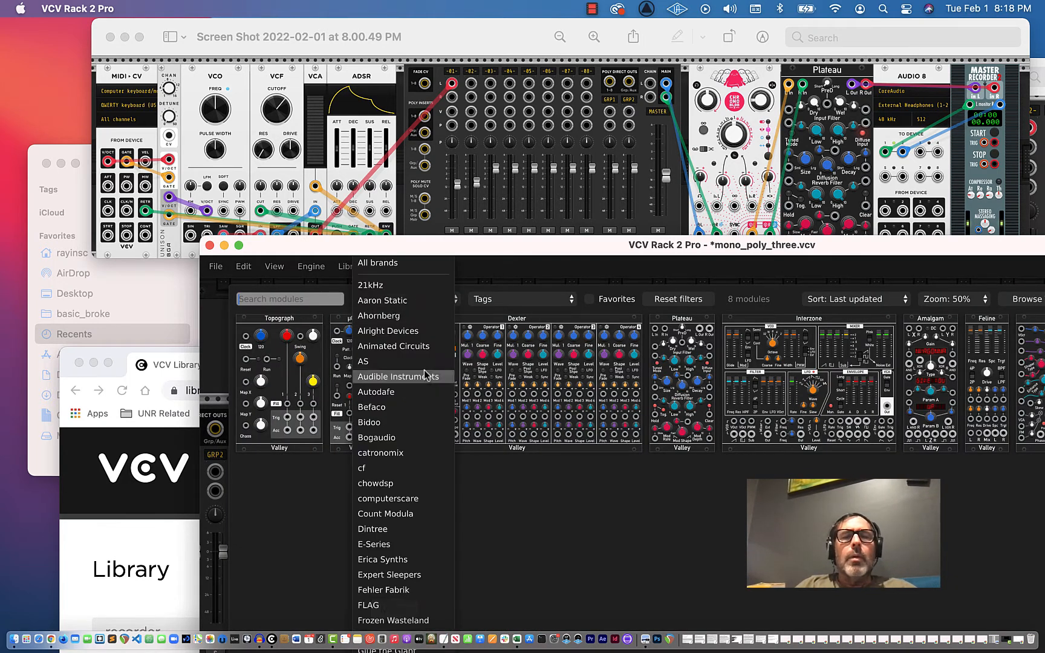
{"action": "left_click_drag", "start_coordinate": [417, 245], "coordinate": [319, 75]}
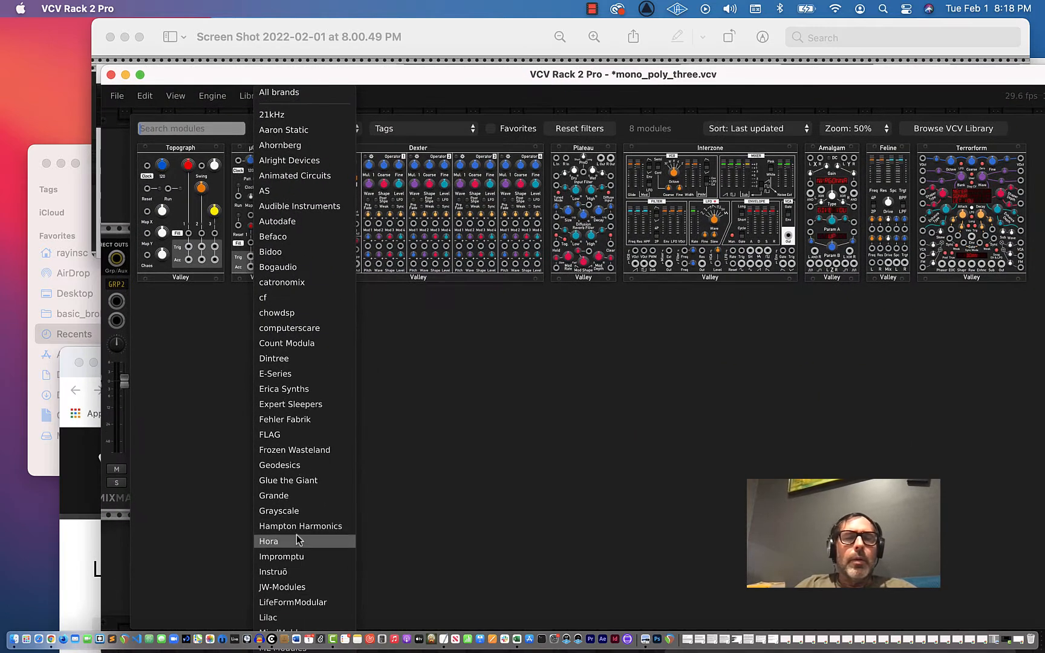
{"action": "scroll", "coordinate": [296, 532], "scroll_direction": "down", "scroll_amount": 5}
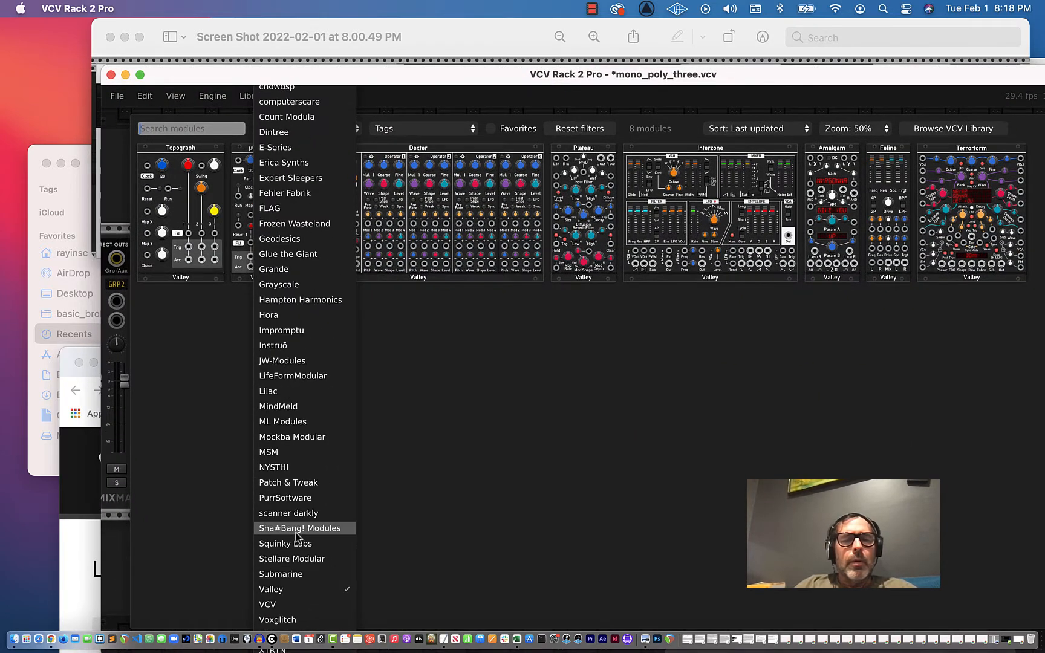
{"action": "left_click", "coordinate": [287, 467]}
Search for "recorder" and add the Master Recorder 2 module directly after AUDIO 8.
{"action": "left_click", "coordinate": [175, 129]}
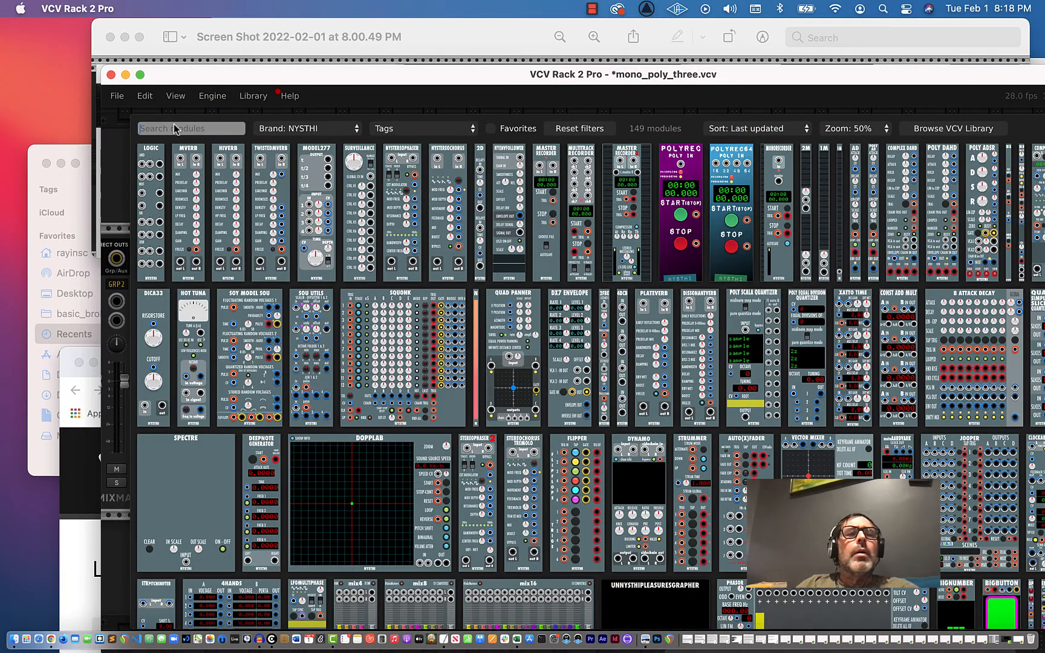
{"action": "type", "text": "record"}
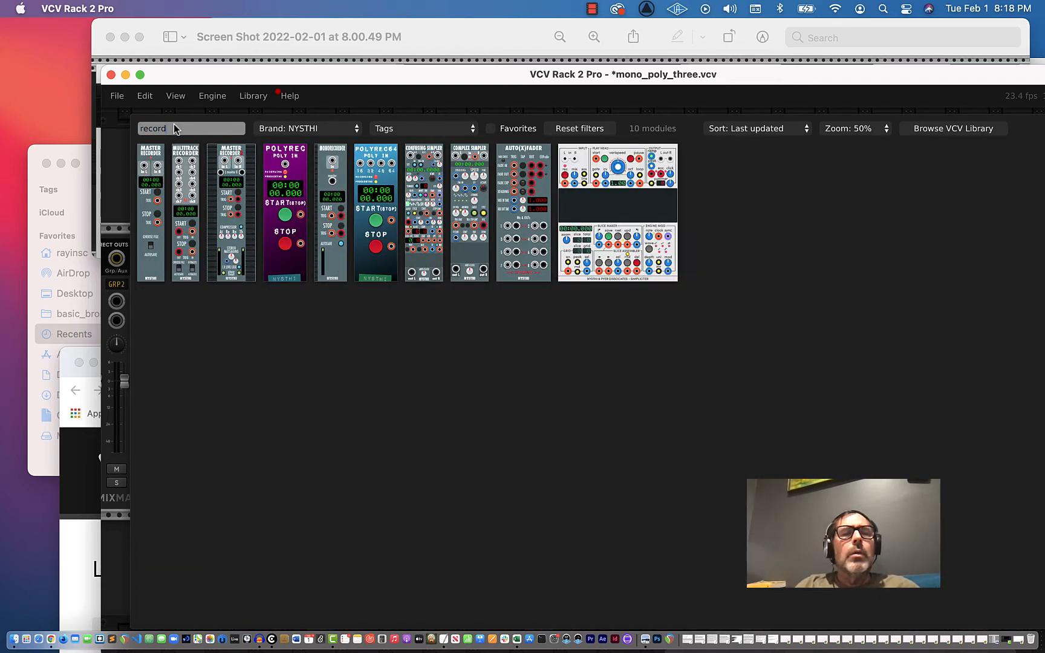
{"action": "type", "text": "er"}
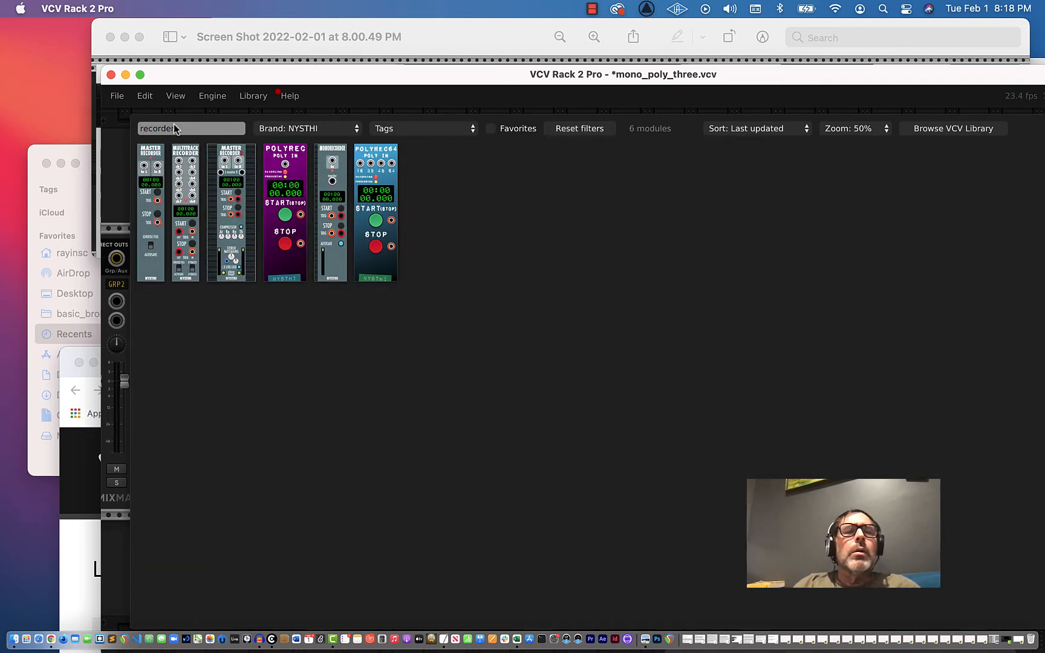
{"action": "left_click", "coordinate": [230, 159]}
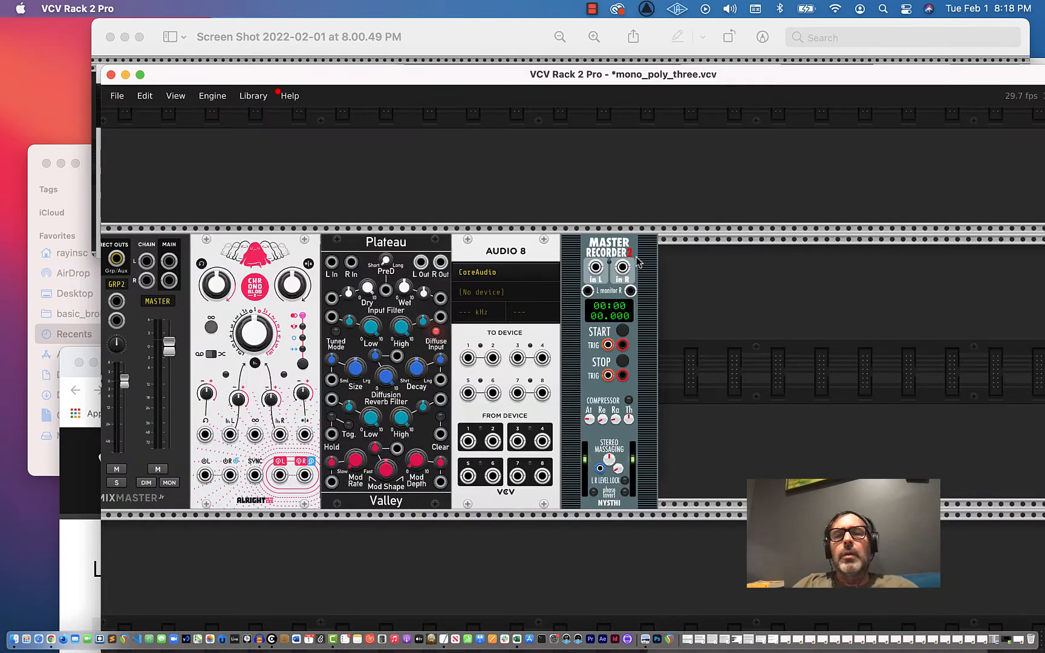
On the MIDI-CV module, select Computer keyboard/mouse as the MIDI driver and QWERTY keyboard (US) as the device.
{"action": "scroll", "coordinate": [536, 315], "scroll_direction": "left", "scroll_amount": 10}
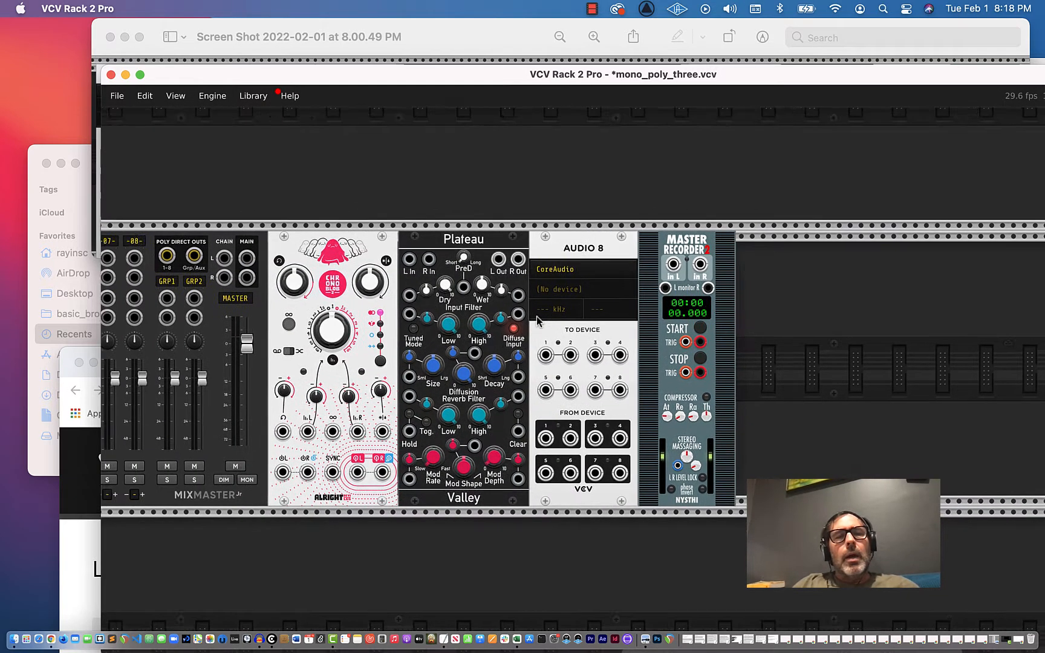
{"action": "scroll", "coordinate": [537, 320], "scroll_direction": "left", "scroll_amount": 15}
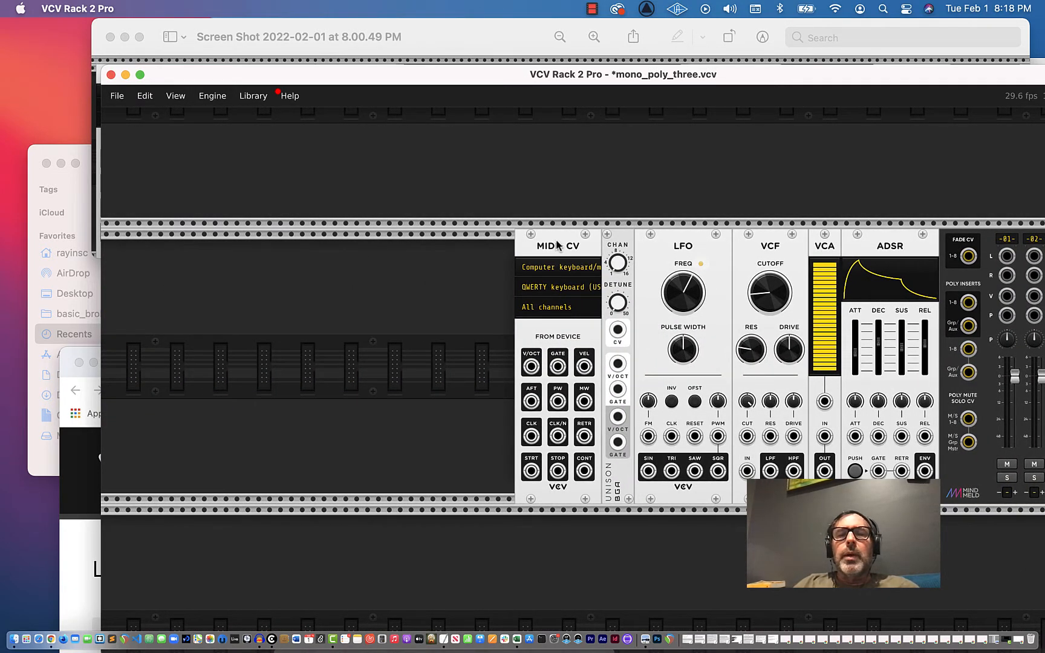
{"action": "left_click", "coordinate": [557, 271]}
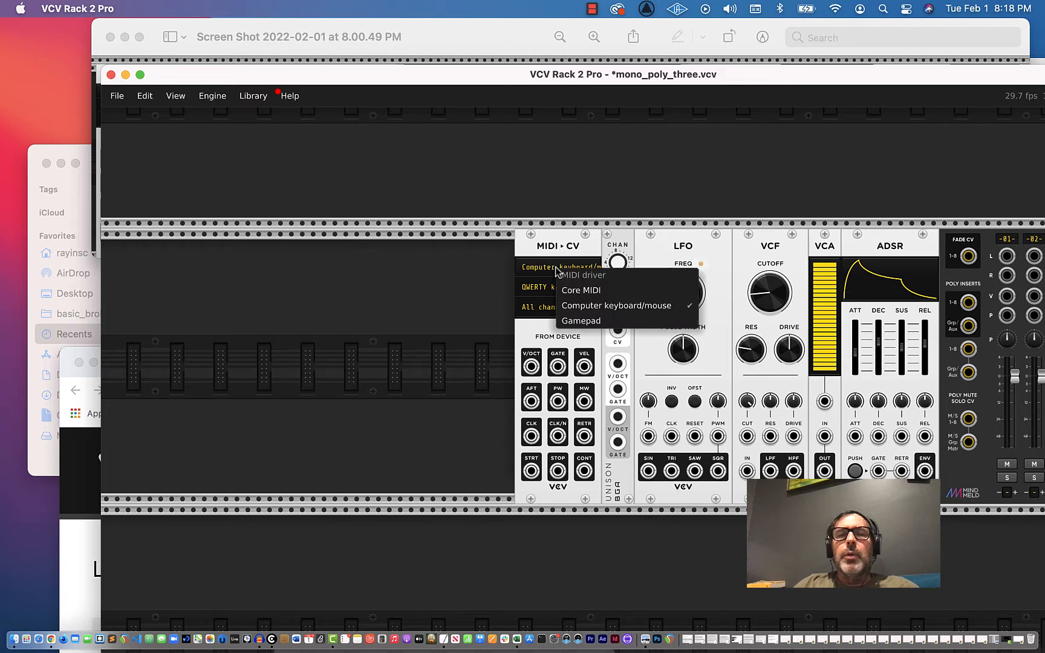
{"action": "left_click", "coordinate": [576, 308]}
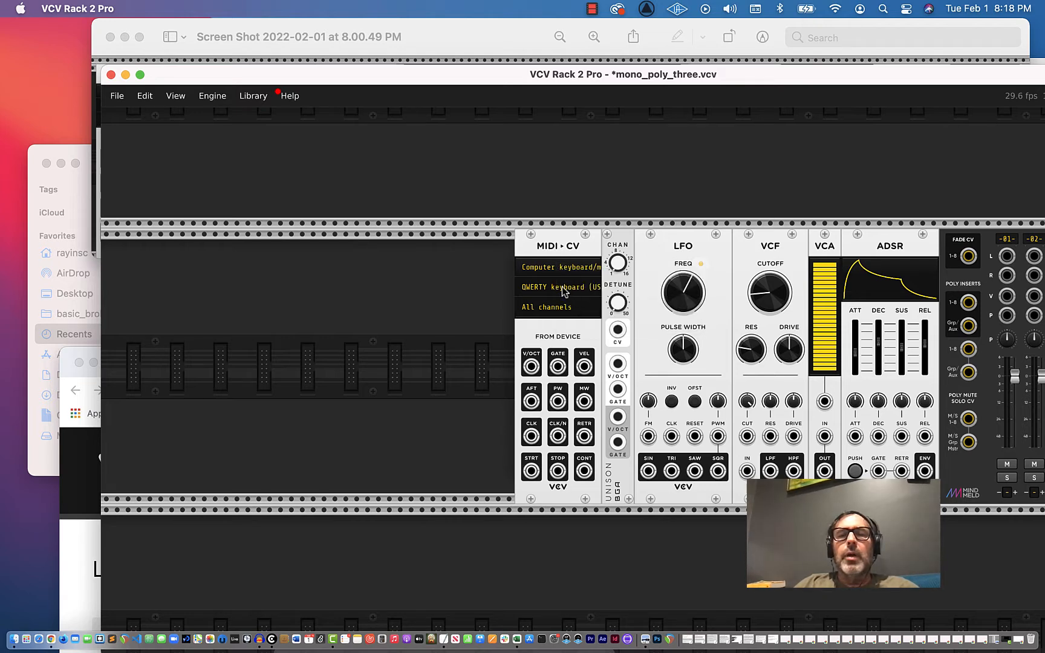
{"action": "left_click", "coordinate": [562, 286]}
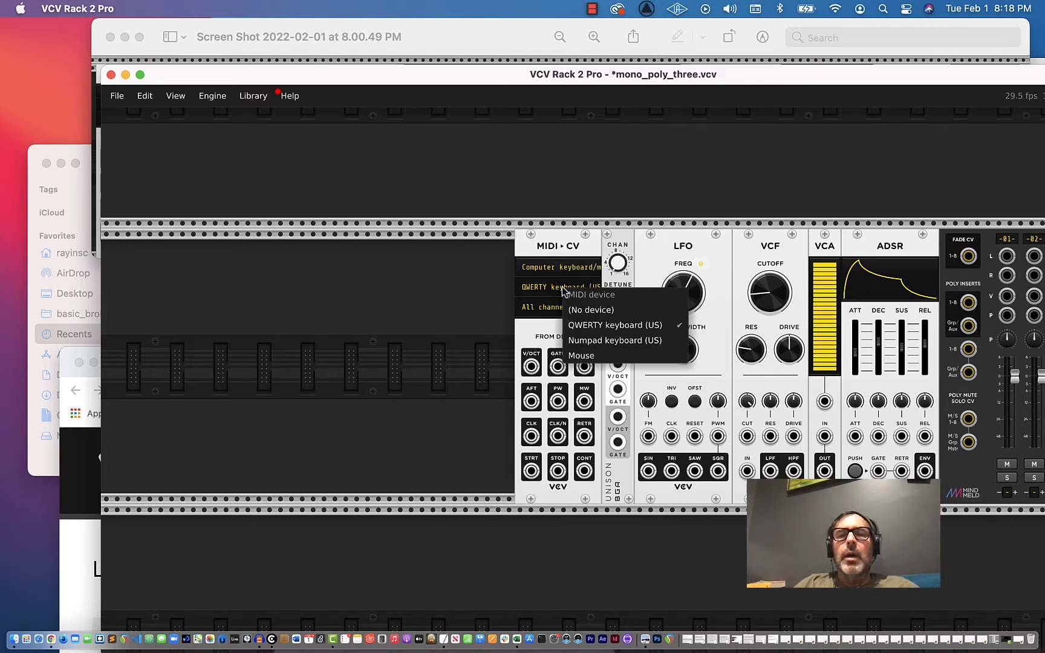
{"action": "left_click", "coordinate": [576, 327]}
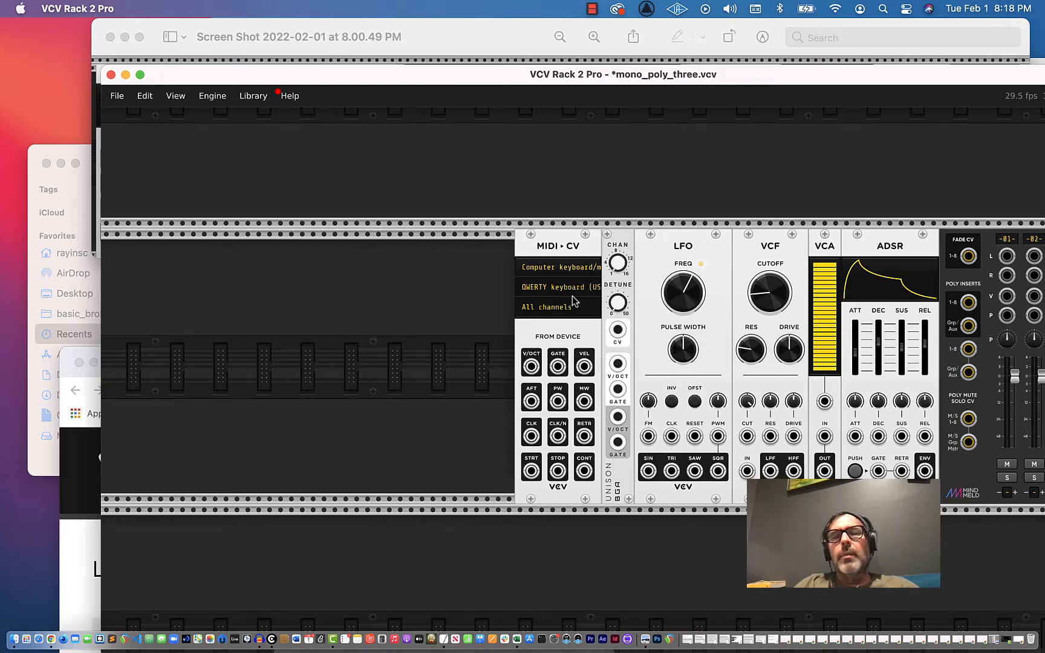
Following the reference screenshot, patch MIDI-CV's V/OCT and GATE outputs to the upper V/OCT and GATE inputs of the UNISON module.
{"action": "left_click_drag", "start_coordinate": [548, 82], "coordinate": [433, 195]}
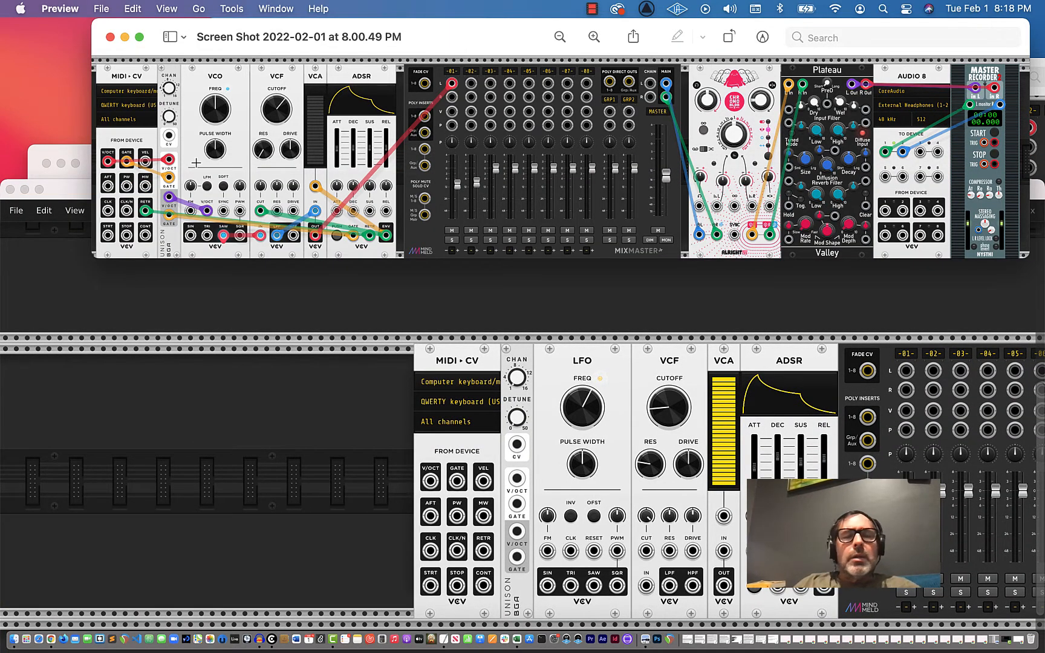
{"action": "left_click", "coordinate": [430, 481]}
{"action": "left_click_drag", "start_coordinate": [431, 480], "coordinate": [519, 479]}
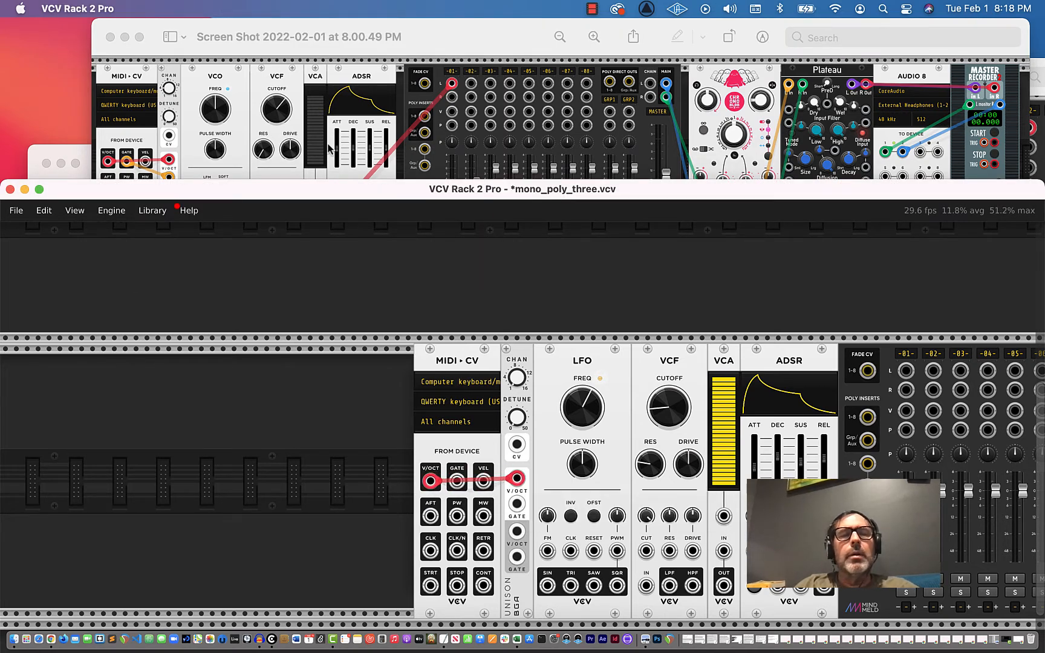
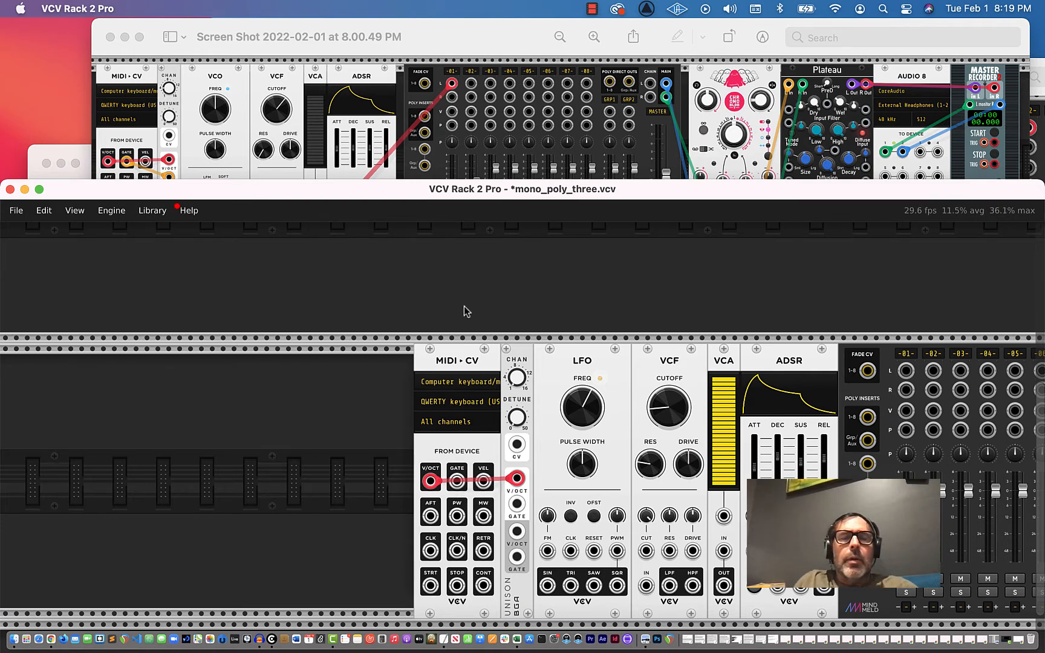
{"action": "left_click_drag", "start_coordinate": [387, 191], "coordinate": [318, 219]}
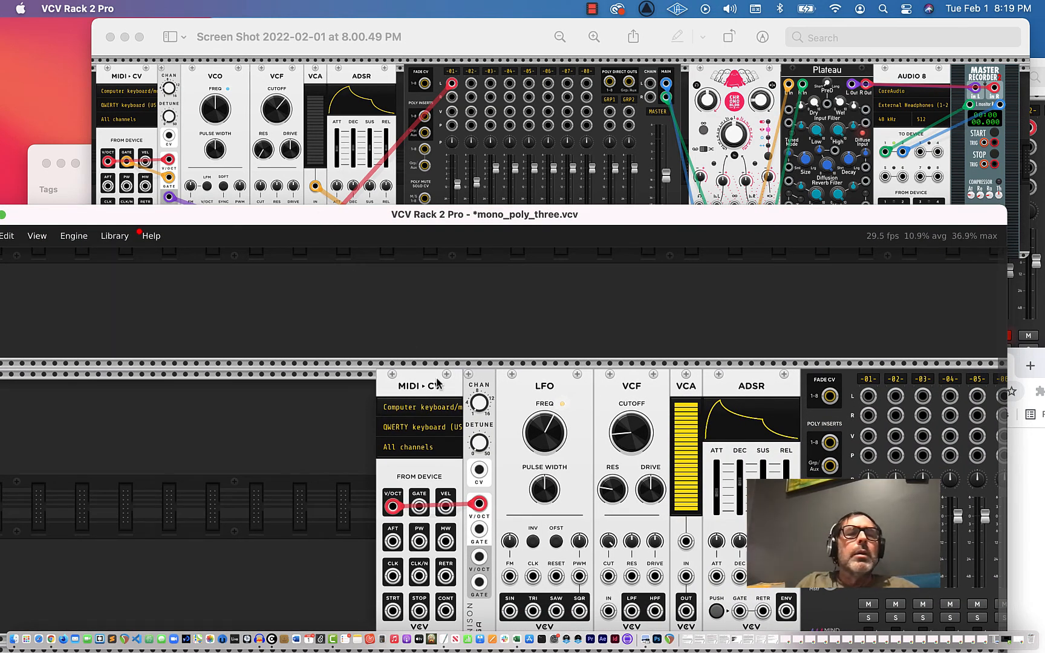
{"action": "left_click_drag", "start_coordinate": [479, 530], "coordinate": [420, 511]}
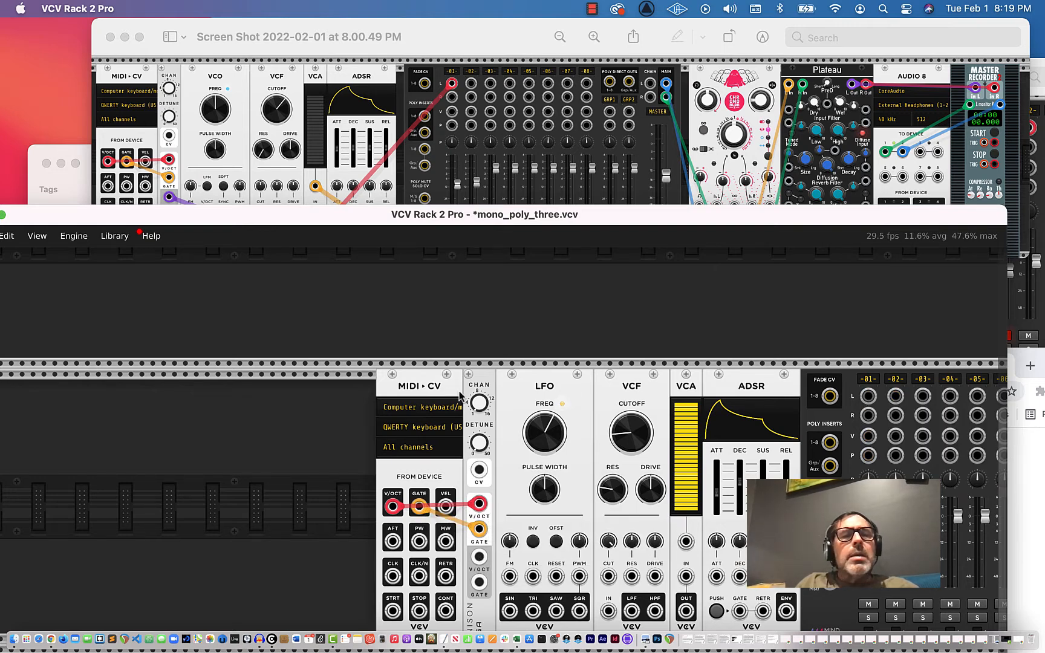
Rearrange the rack window and the reference screenshot window so the patch can be compared with the reference cabling.
{"action": "left_click_drag", "start_coordinate": [399, 216], "coordinate": [397, 270]}
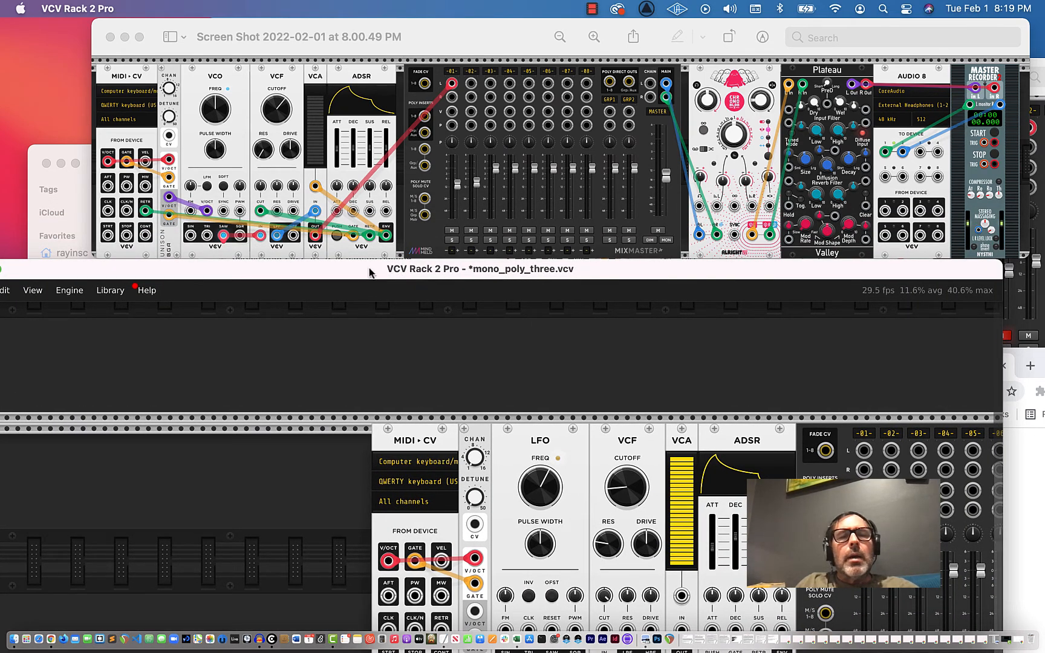
{"action": "left_click_drag", "start_coordinate": [370, 269], "coordinate": [345, 270]}
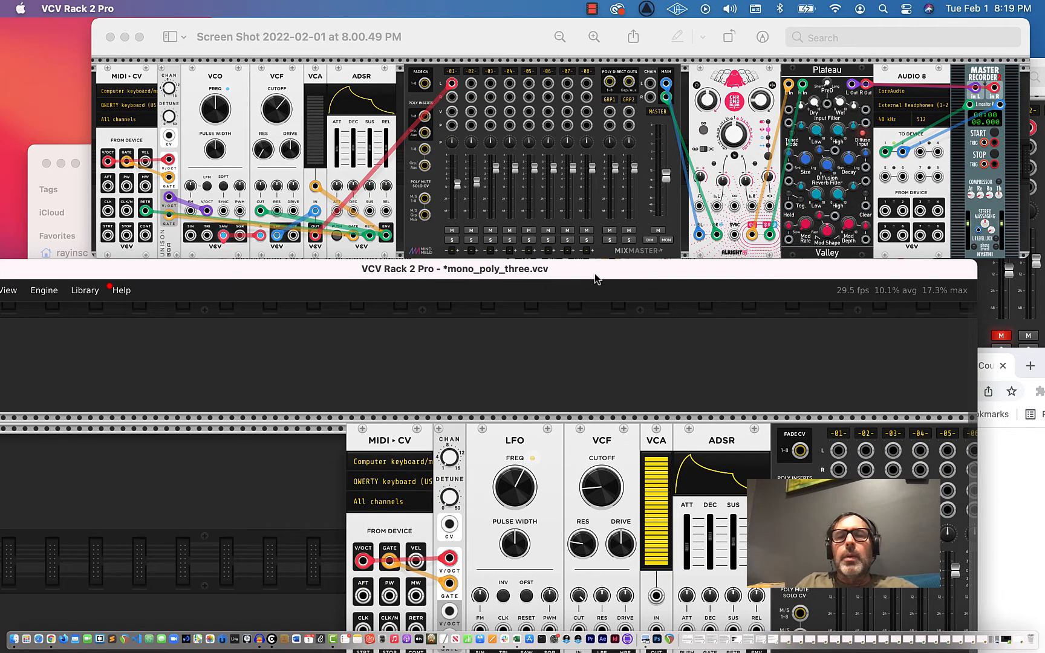
{"action": "left_click_drag", "start_coordinate": [595, 275], "coordinate": [427, 180]}
{"action": "left_click_drag", "start_coordinate": [481, 40], "coordinate": [935, 343]}
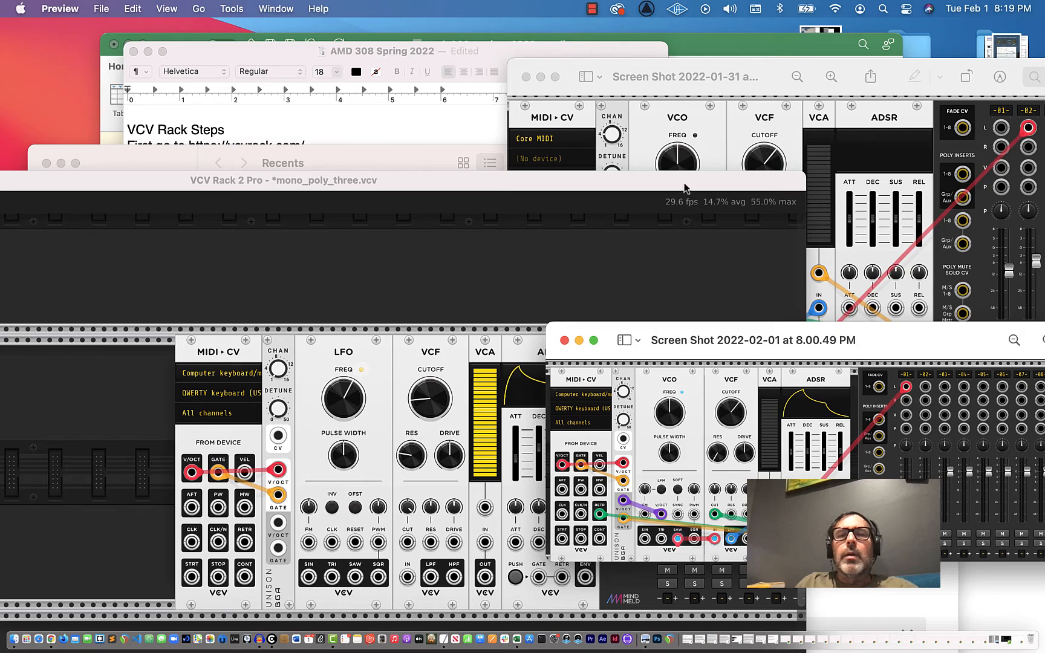
Move the rack and the newer reference screenshot windows so the MIDI-CV and UNISON cabling can be compared.
{"action": "left_click_drag", "start_coordinate": [687, 186], "coordinate": [634, 85]}
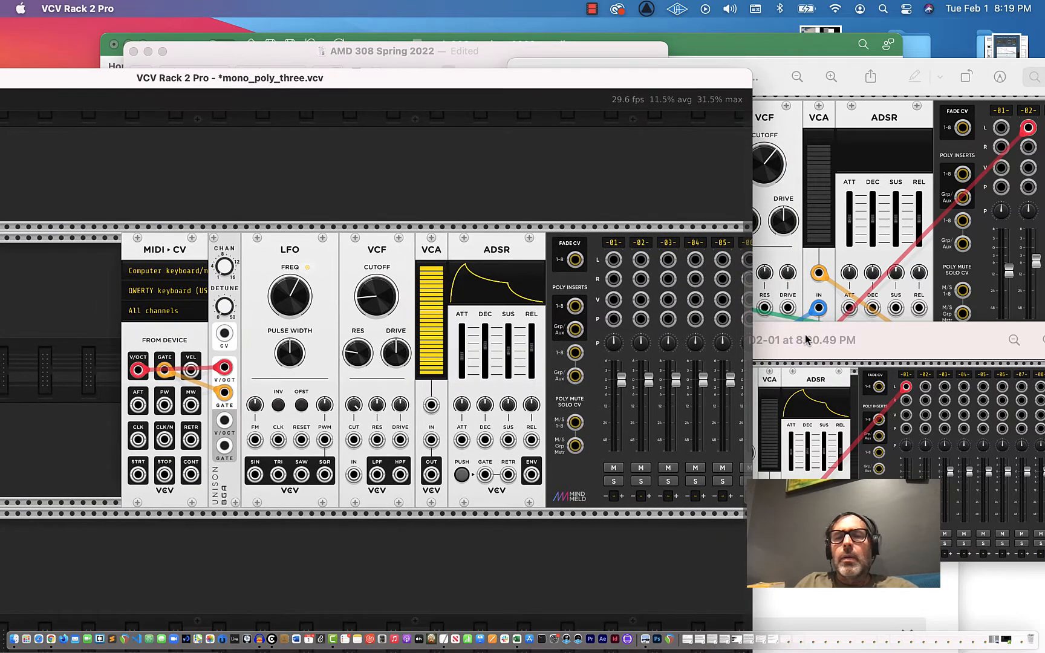
{"action": "left_click_drag", "start_coordinate": [807, 342], "coordinate": [749, 240]}
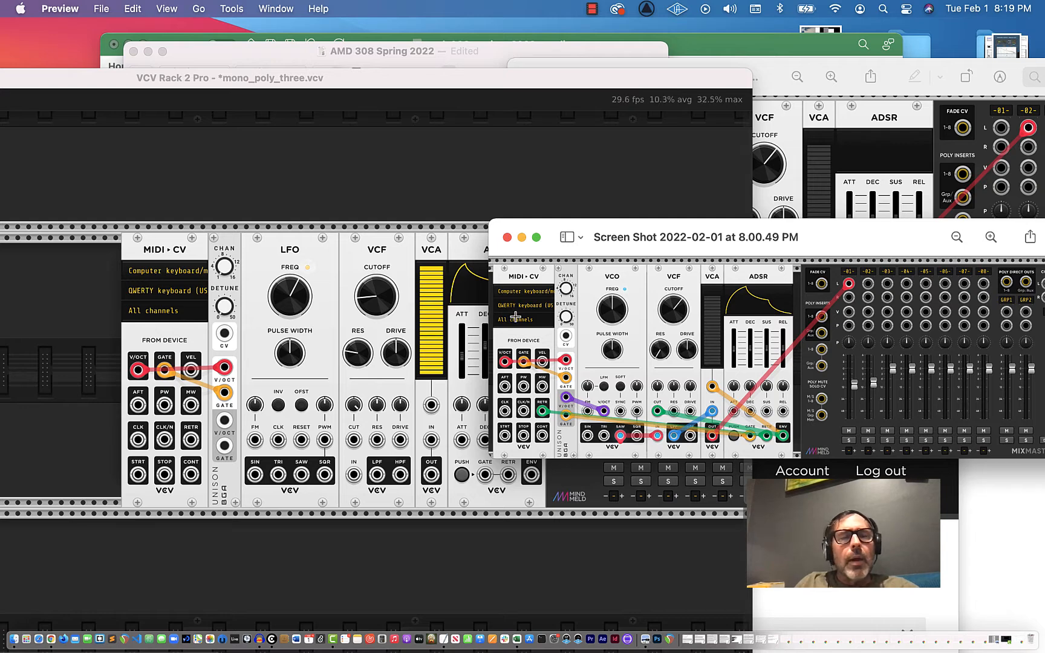
{"action": "left_click", "coordinate": [224, 420]}
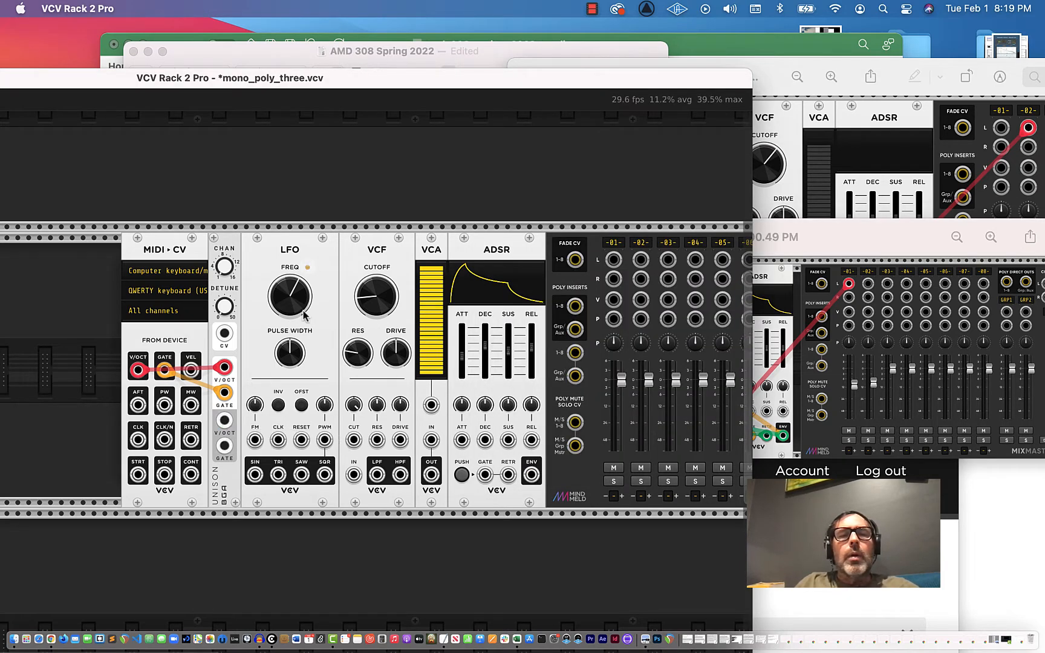
Move the MIDI-CV and UNISON modules away from the LFO, keeping them adjacent, to open a gap for an oscillator.
{"action": "left_click_drag", "start_coordinate": [171, 244], "coordinate": [115, 243]}
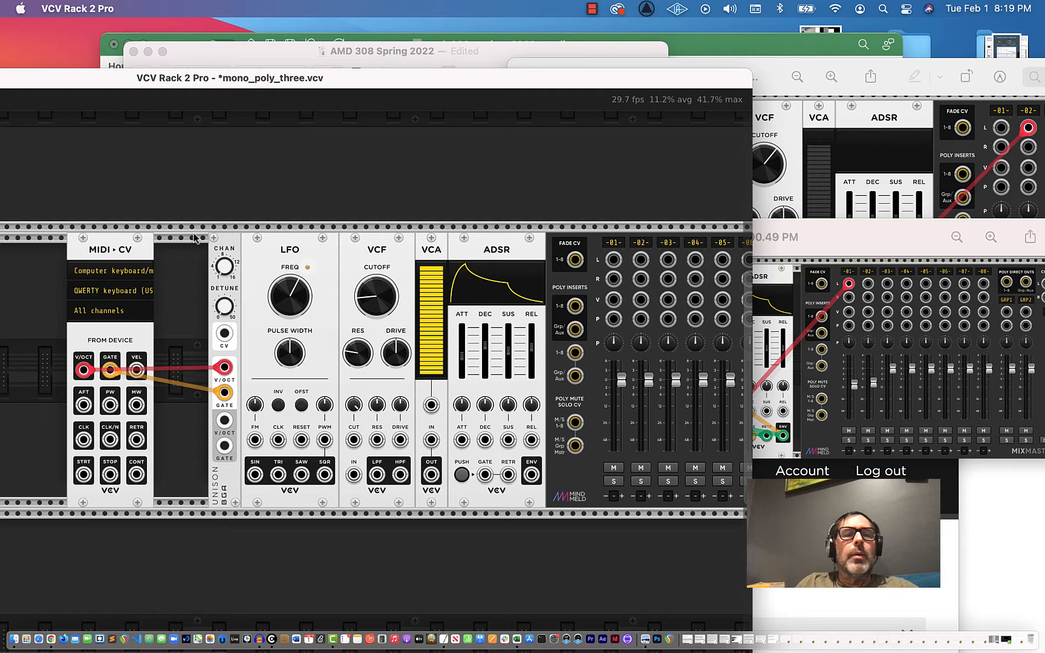
{"action": "left_click_drag", "start_coordinate": [220, 245], "coordinate": [49, 241]}
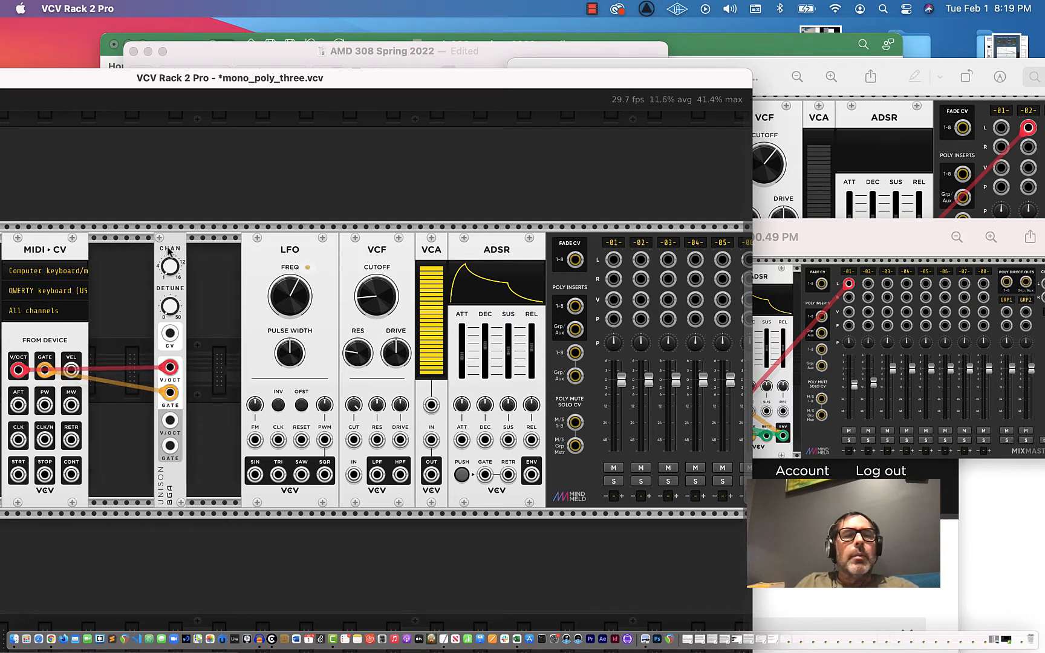
{"action": "left_click_drag", "start_coordinate": [167, 248], "coordinate": [101, 248]}
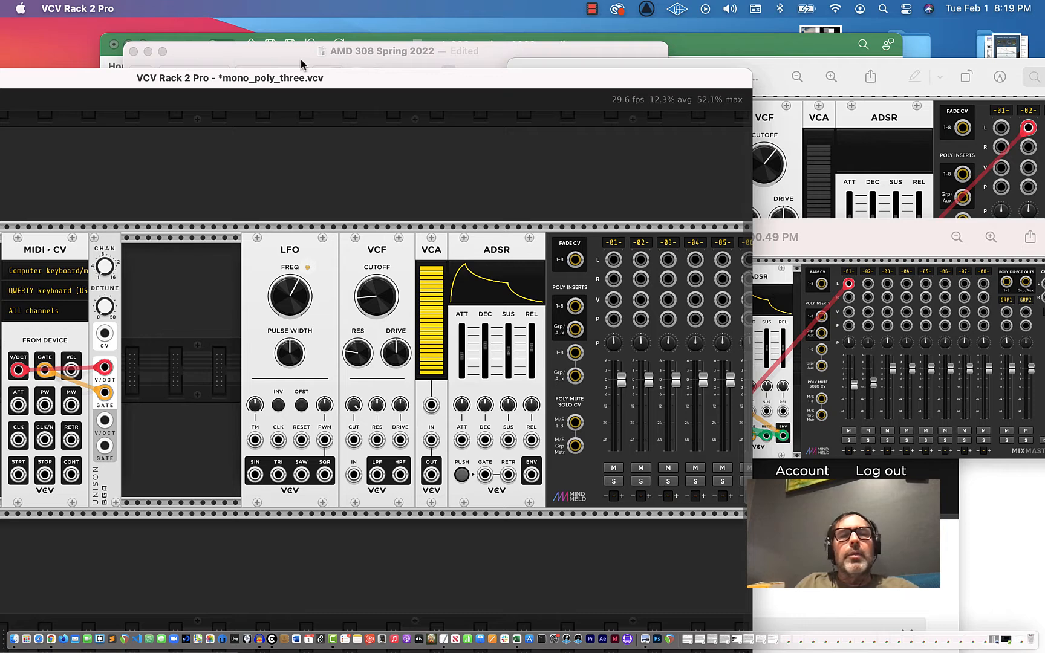
{"action": "left_click_drag", "start_coordinate": [304, 79], "coordinate": [384, 71]}
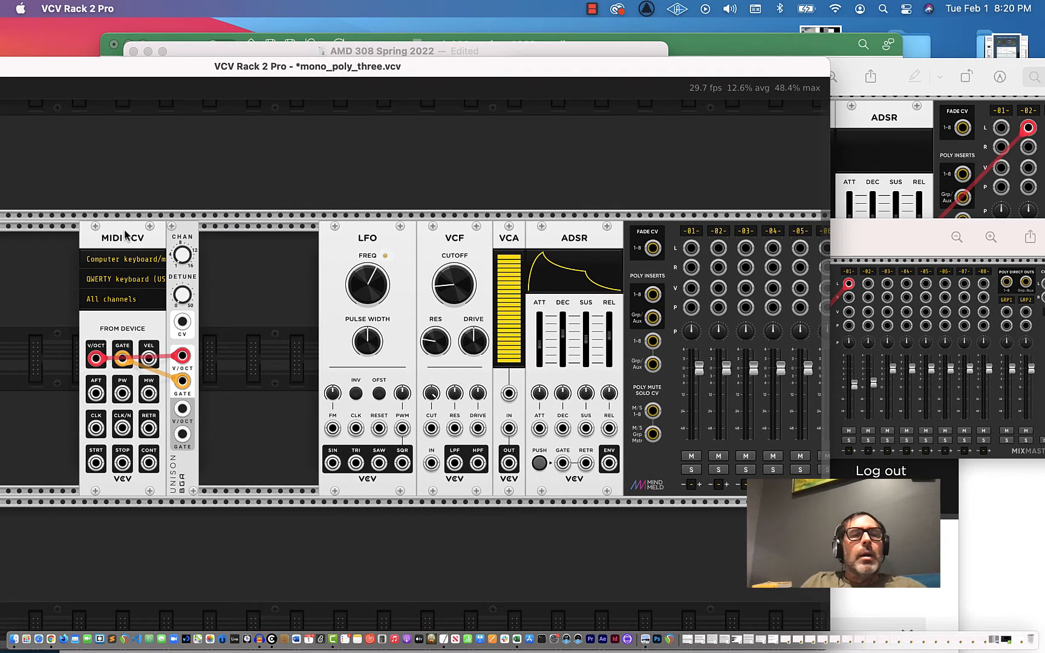
{"action": "left_click_drag", "start_coordinate": [125, 238], "coordinate": [81, 238]}
{"action": "left_click_drag", "start_coordinate": [182, 231], "coordinate": [126, 231]}
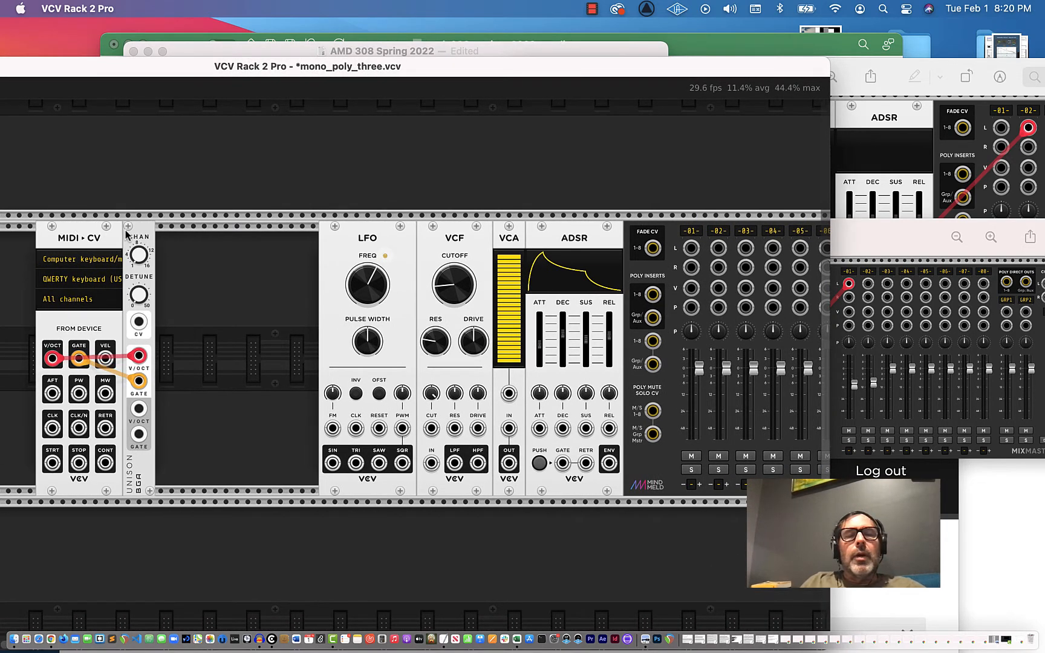
Filter the module library to the VCV brand, search for "VCO", and add the VCO module directly after UNISON.
{"action": "right_click", "coordinate": [200, 231]}
{"action": "left_click_drag", "start_coordinate": [116, 61], "coordinate": [492, 70]}
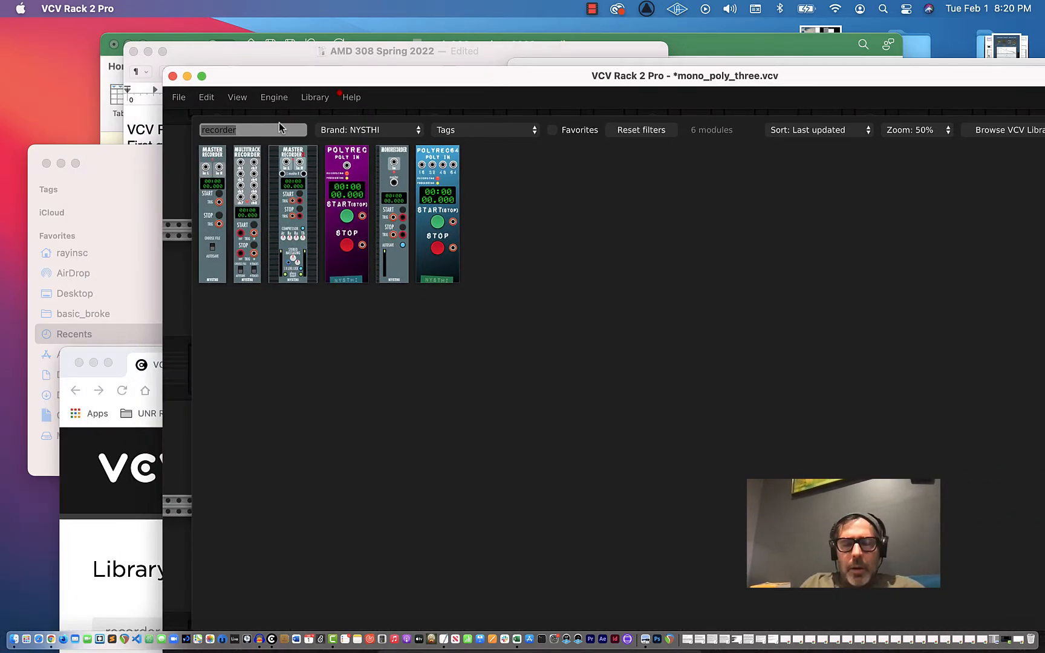
{"action": "left_click", "coordinate": [380, 130]}
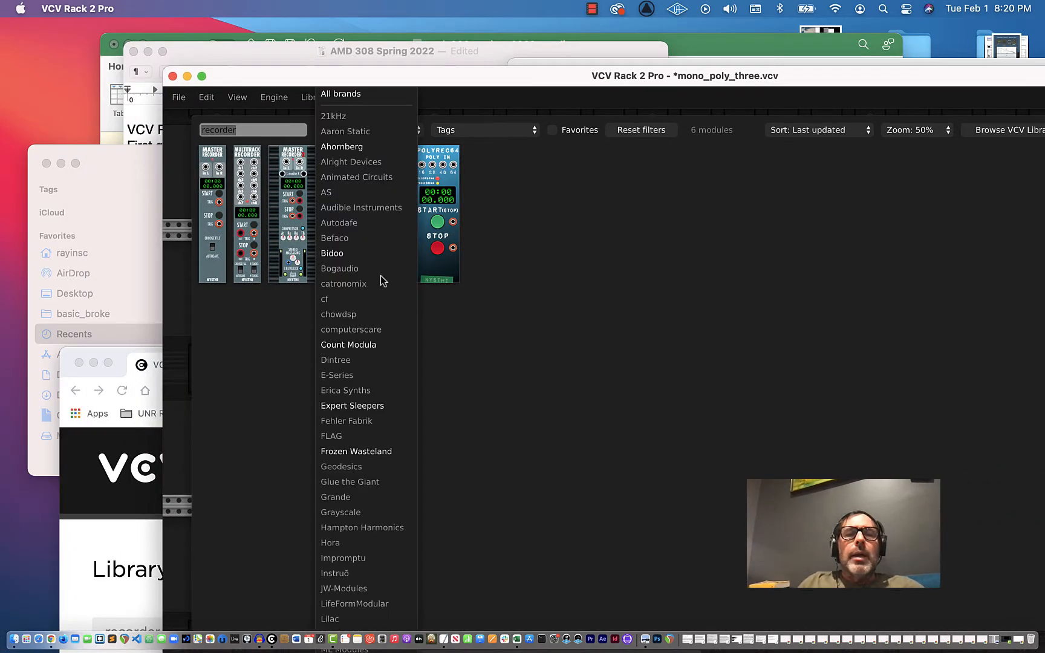
{"action": "scroll", "coordinate": [375, 375], "scroll_direction": "down", "scroll_amount": 5}
{"action": "left_click", "coordinate": [354, 609]}
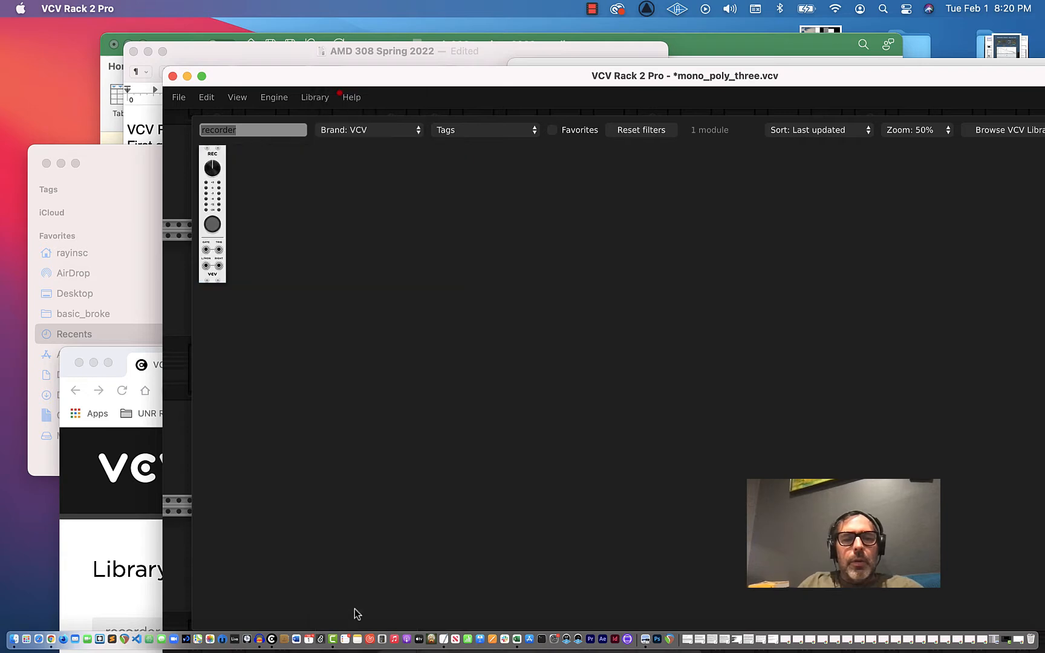
{"action": "key", "text": "BackSpace"}
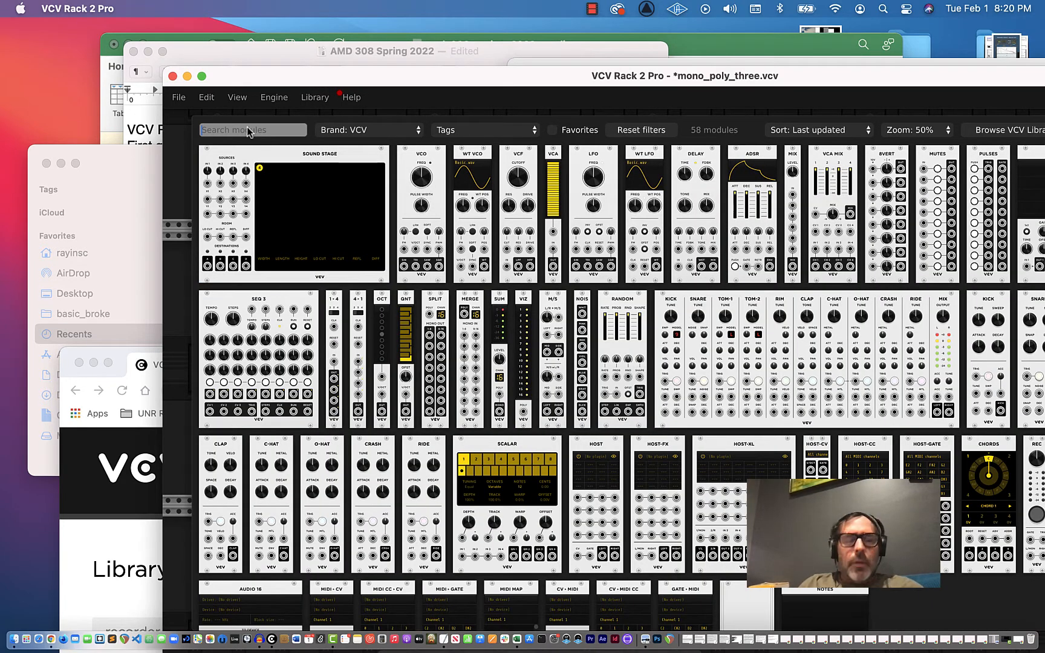
{"action": "type", "text": "VCO"}
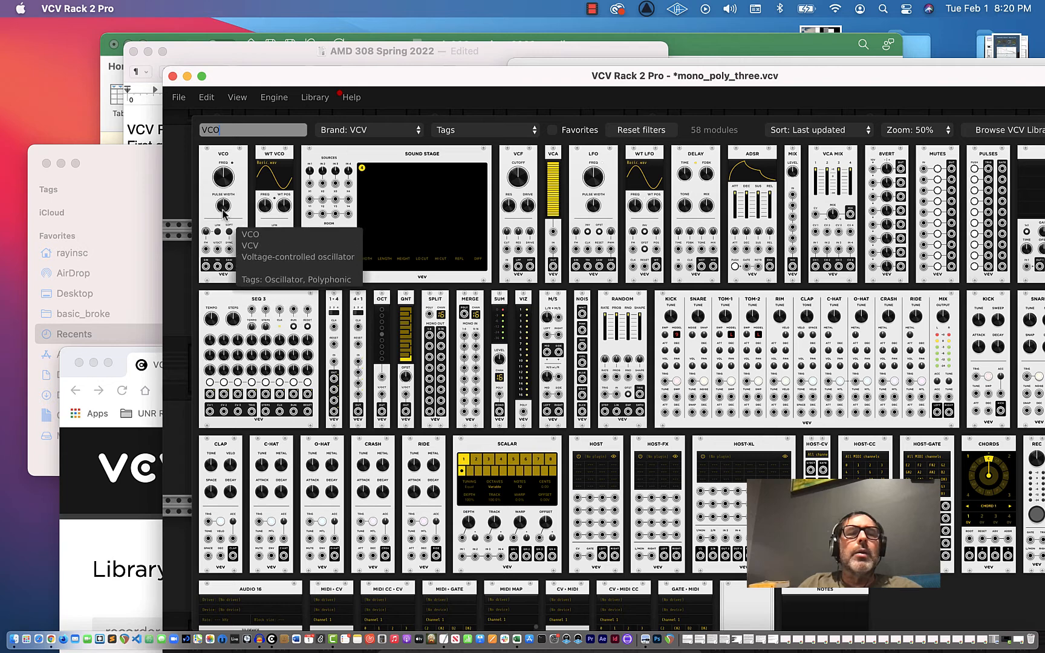
{"action": "left_click", "coordinate": [229, 159]}
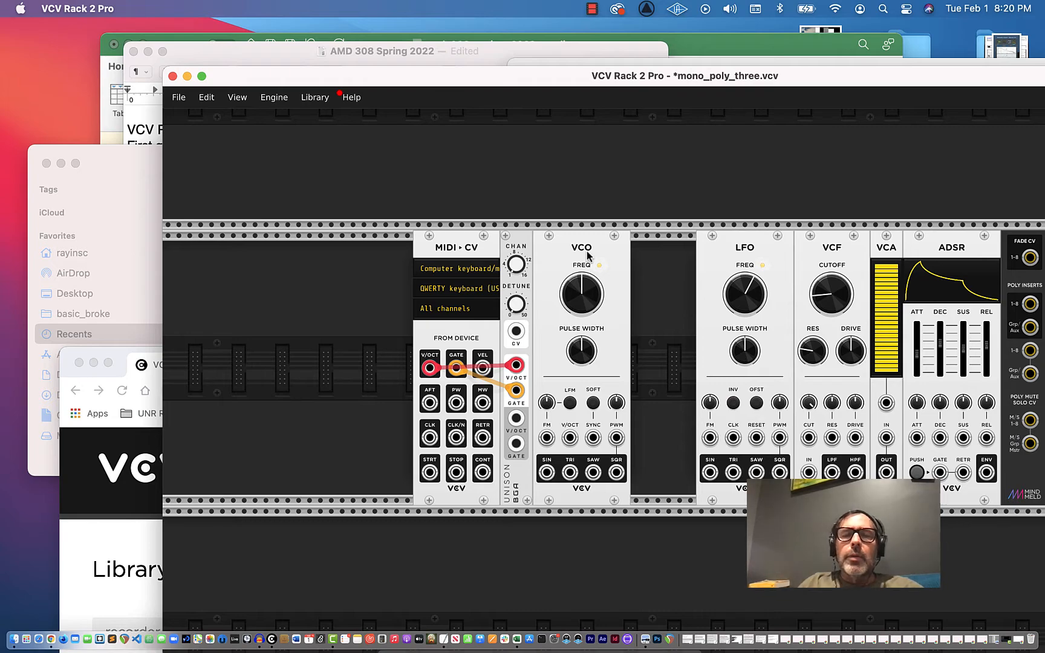
{"action": "scroll", "coordinate": [611, 240], "scroll_direction": "right", "scroll_amount": 5}
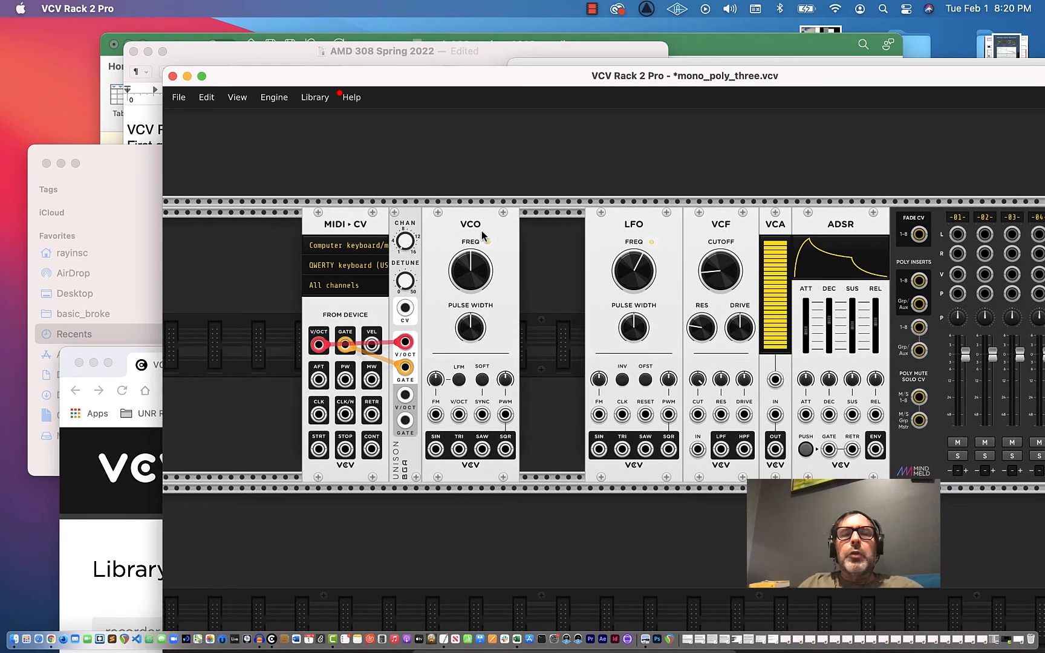
Bring the reference screenshot alongside the rack and patch UNISON's V/OCT output to the VCO's V/OCT input.
{"action": "mouse_move", "coordinate": [475, 283]}
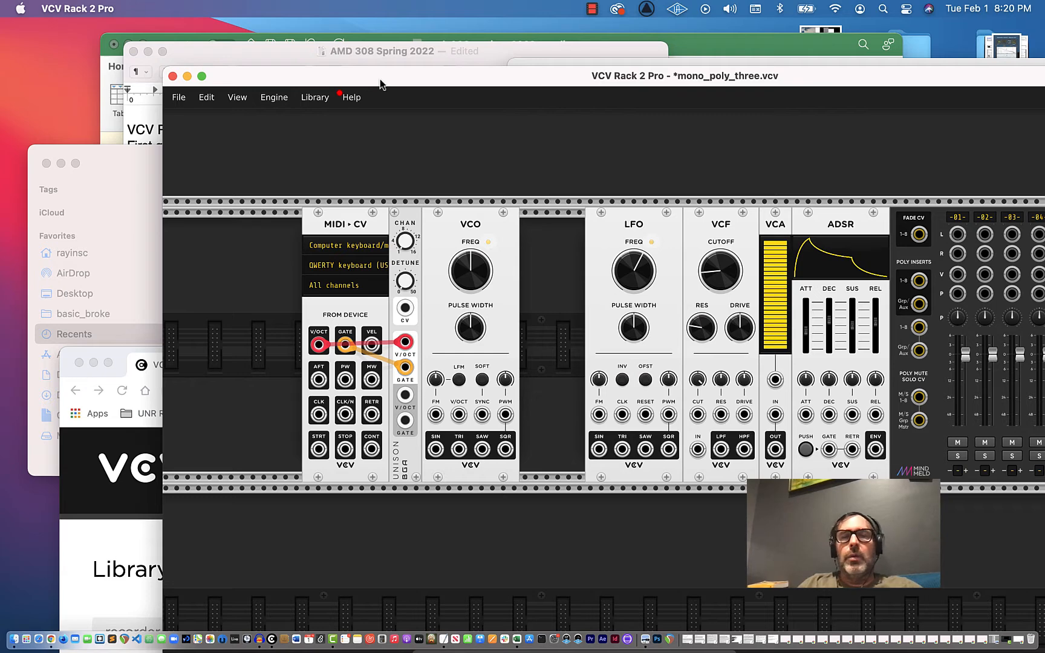
{"action": "left_click_drag", "start_coordinate": [380, 80], "coordinate": [380, 86]}
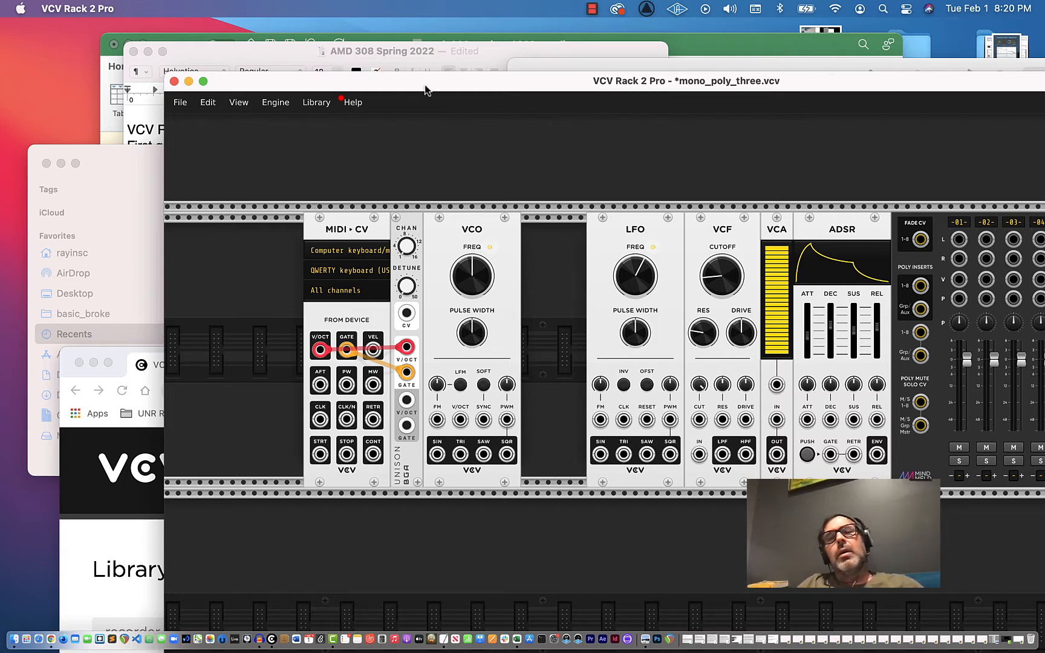
{"action": "left_click_drag", "start_coordinate": [415, 86], "coordinate": [433, 393]}
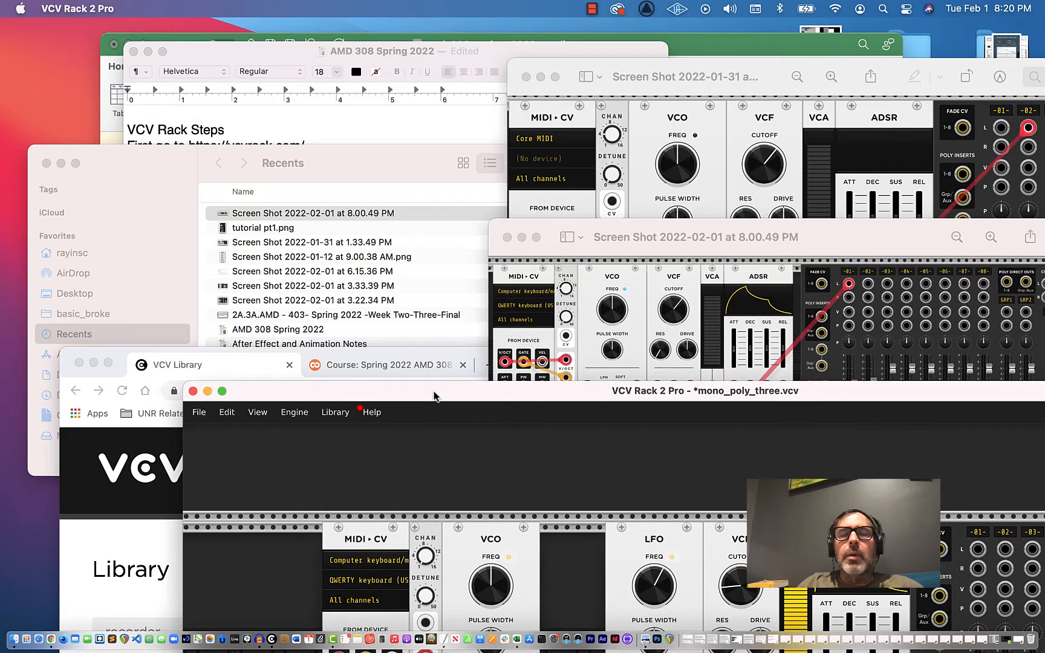
{"action": "left_click_drag", "start_coordinate": [546, 225], "coordinate": [534, 83]}
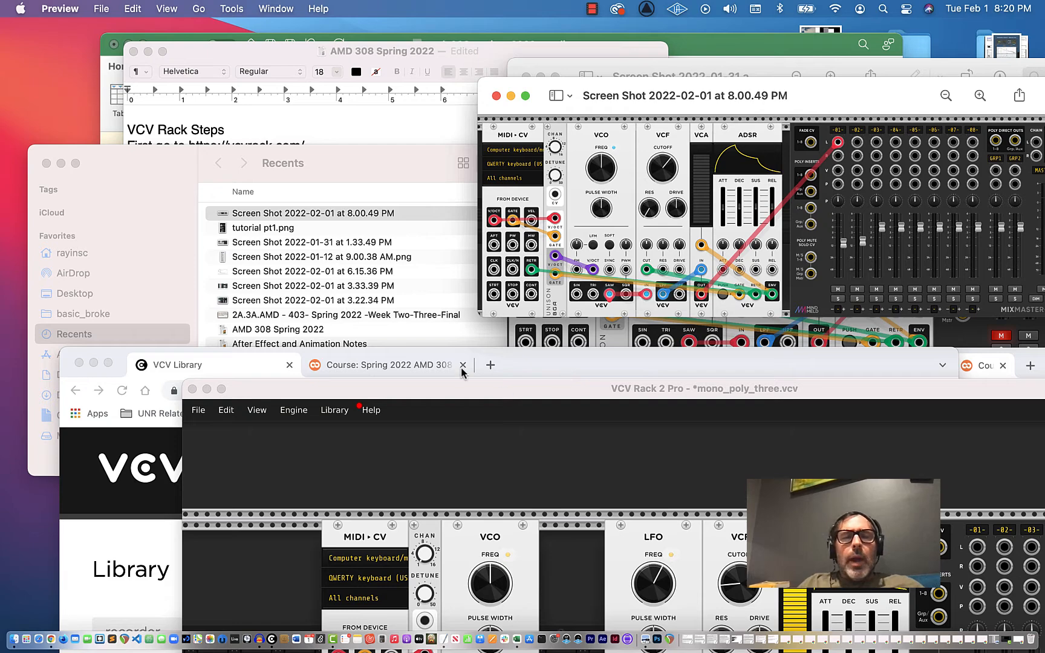
{"action": "left_click_drag", "start_coordinate": [470, 400], "coordinate": [288, 125]}
{"action": "left_click", "coordinate": [607, 88]}
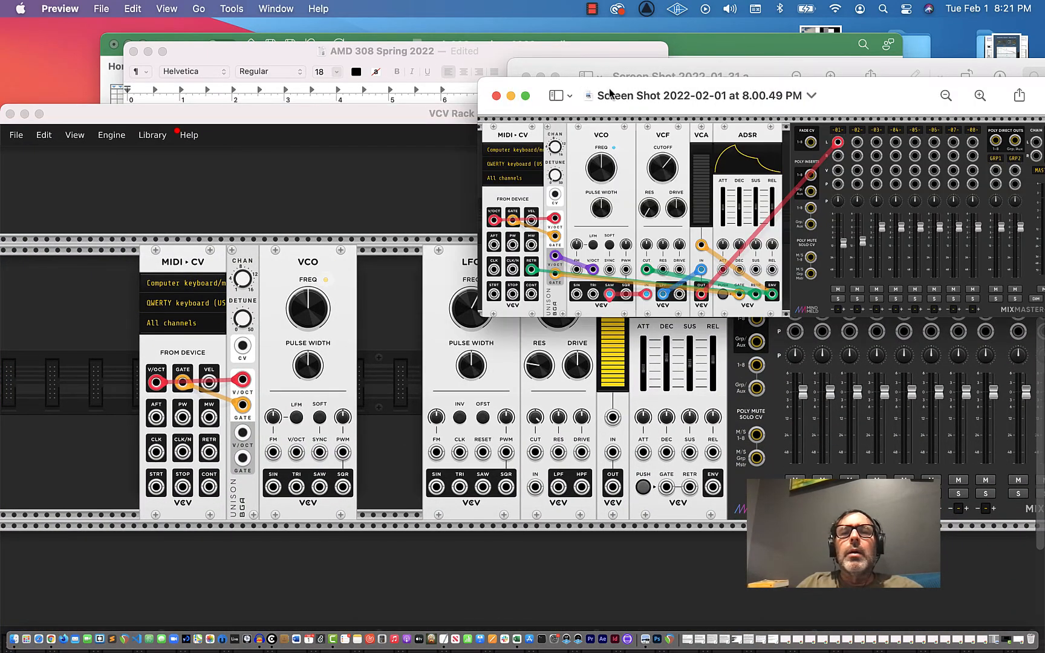
{"action": "left_click_drag", "start_coordinate": [534, 95], "coordinate": [630, 232]}
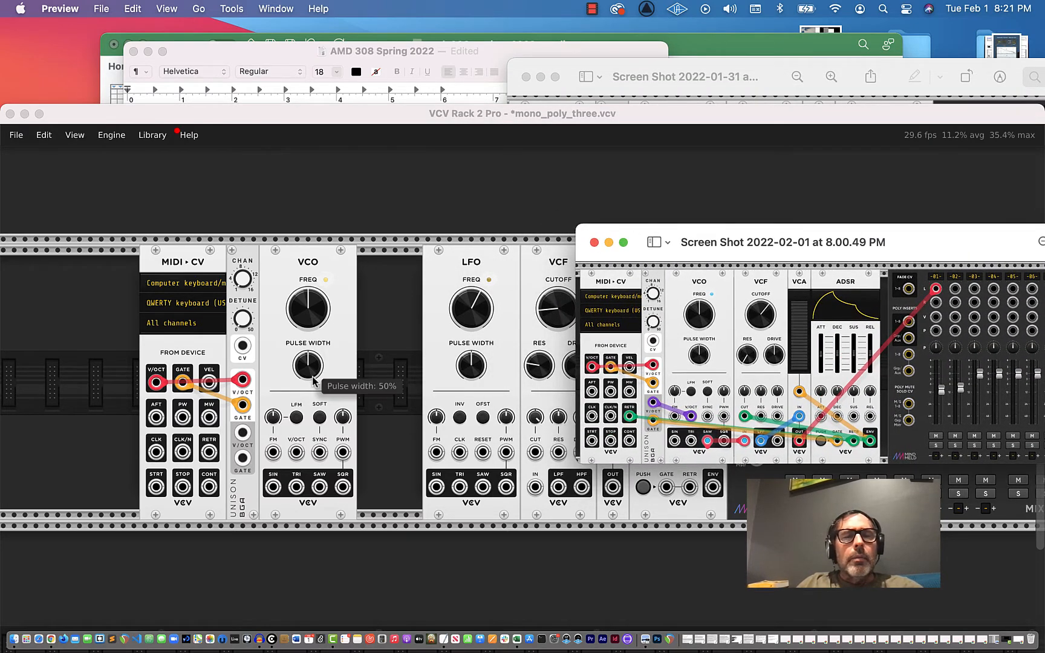
{"action": "left_click", "coordinate": [242, 435]}
{"action": "left_click_drag", "start_coordinate": [242, 436], "coordinate": [297, 453]}
Arrange the reference screenshot above the rack window to examine the full row of modules and their cabling.
{"action": "left_click_drag", "start_coordinate": [665, 118], "coordinate": [573, 118]}
{"action": "left_click_drag", "start_coordinate": [950, 106], "coordinate": [684, 113]}
{"action": "left_click", "coordinate": [755, 243]}
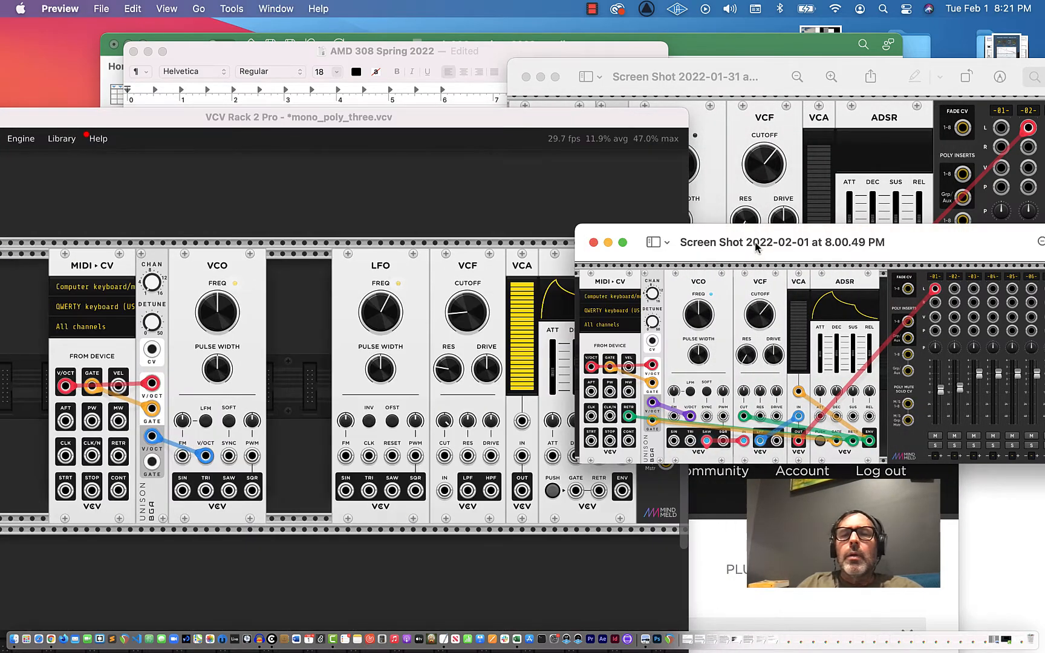
{"action": "left_click_drag", "start_coordinate": [744, 242], "coordinate": [849, 144]}
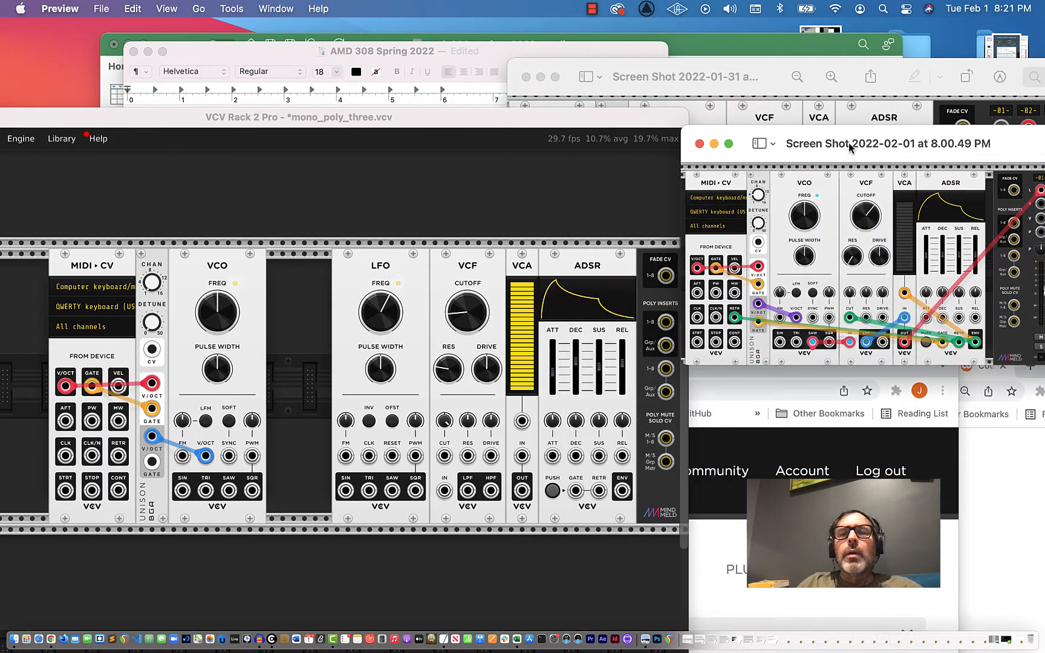
{"action": "left_click_drag", "start_coordinate": [577, 125], "coordinate": [819, 277]}
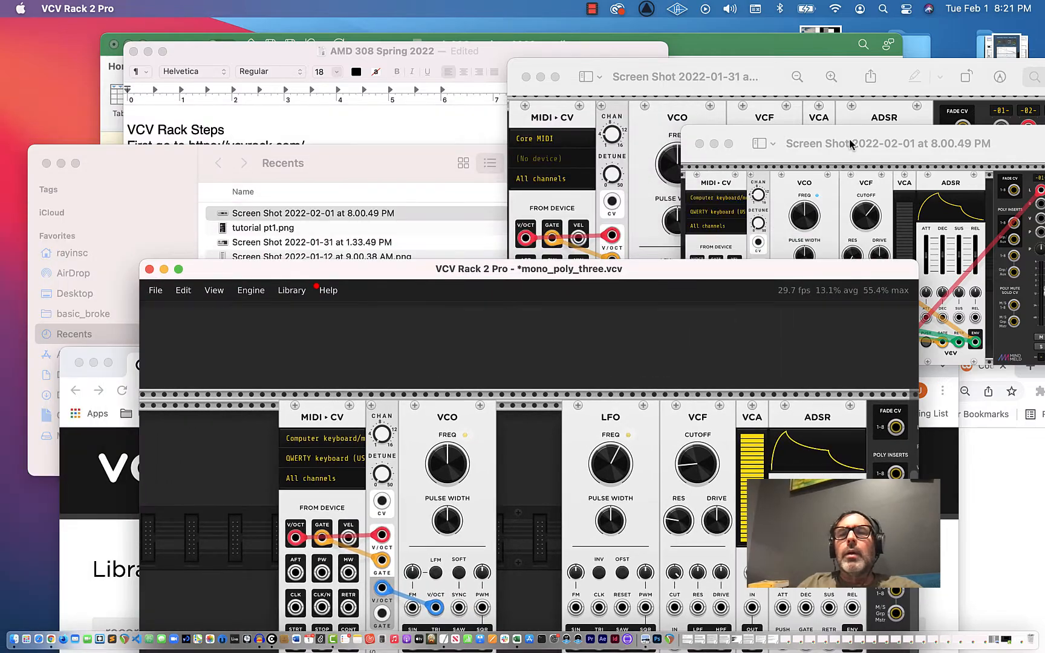
{"action": "left_click_drag", "start_coordinate": [837, 145], "coordinate": [324, 55]}
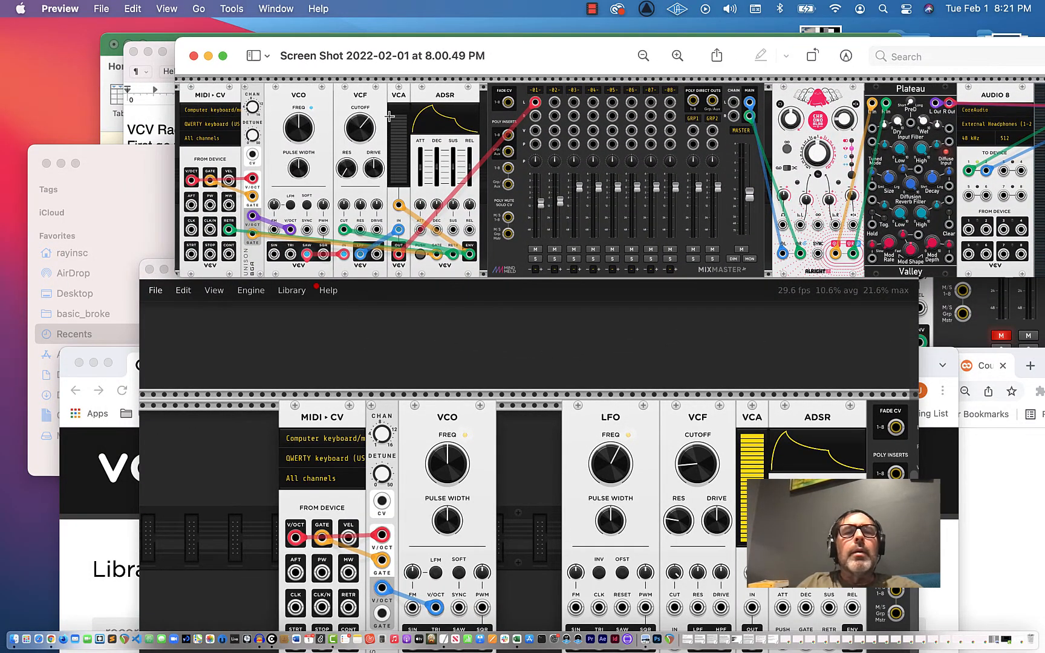
{"action": "left_click_drag", "start_coordinate": [389, 60], "coordinate": [353, 41]}
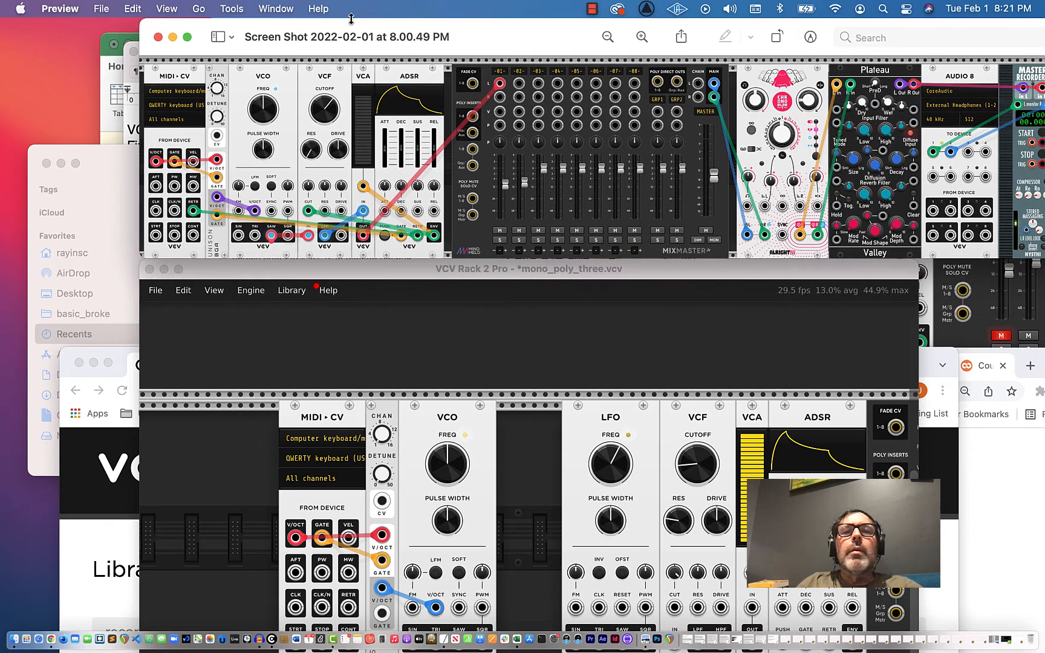
{"action": "left_click", "coordinate": [375, 275]}
{"action": "left_click_drag", "start_coordinate": [370, 264], "coordinate": [356, 264]}
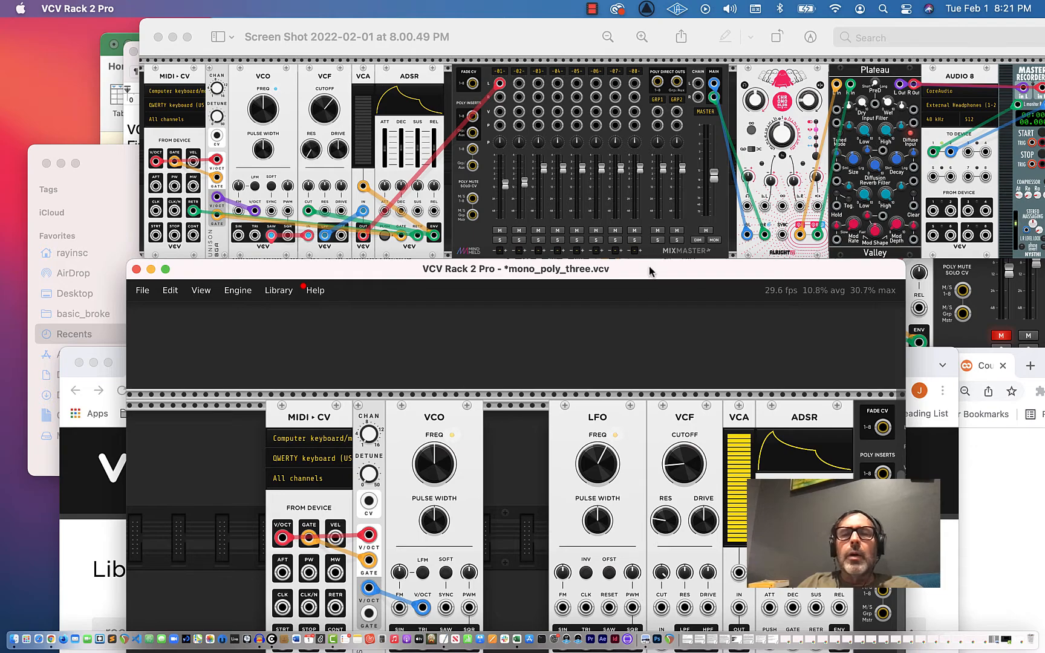
Shrink the reference screenshot window and place it beside the rack window so both cable layouts can be seen.
{"action": "left_click_drag", "start_coordinate": [649, 270], "coordinate": [637, 121]}
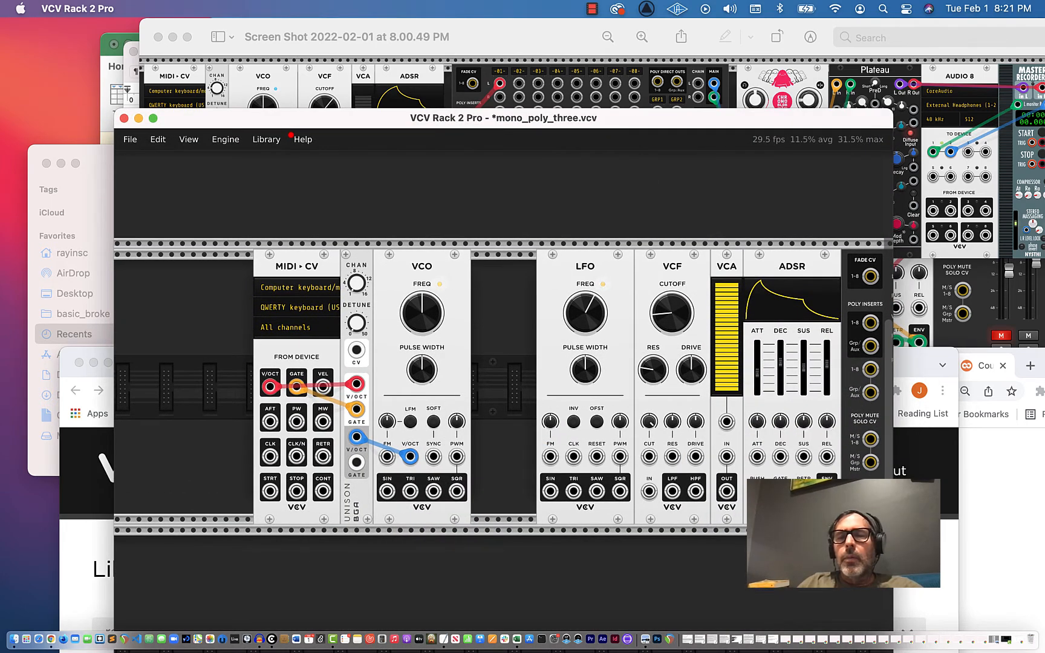
{"action": "left_click_drag", "start_coordinate": [826, 491], "coordinate": [537, 512]}
{"action": "left_click_drag", "start_coordinate": [308, 126], "coordinate": [405, 72]}
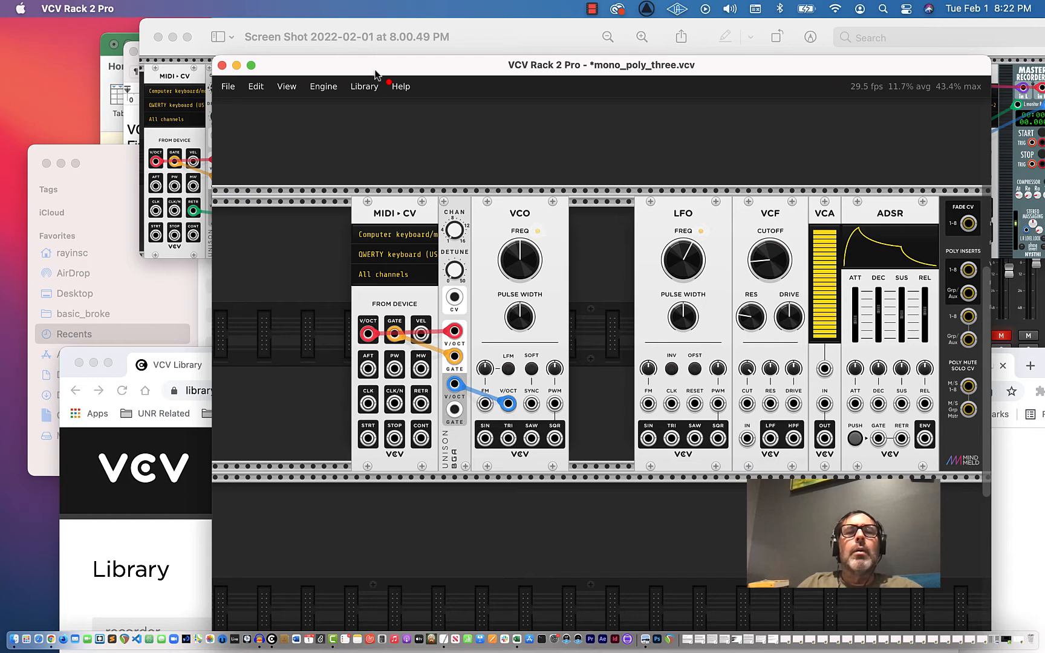
{"action": "left_click_drag", "start_coordinate": [372, 62], "coordinate": [316, 19]}
{"action": "left_click", "coordinate": [423, 34]}
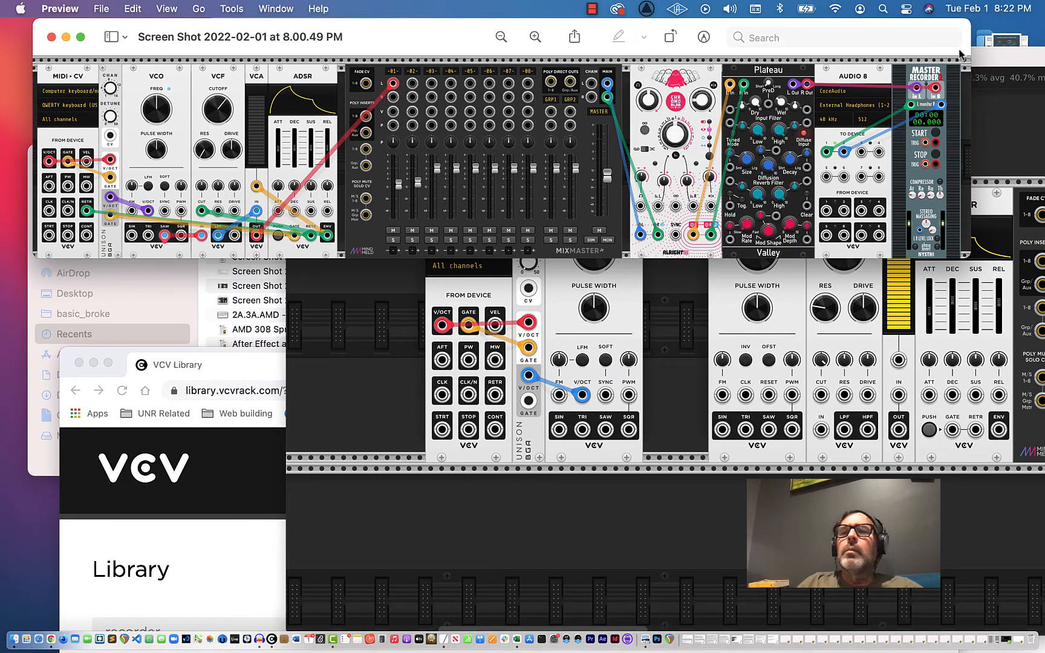
{"action": "left_click_drag", "start_coordinate": [969, 19], "coordinate": [664, 57]}
{"action": "left_click", "coordinate": [775, 117]}
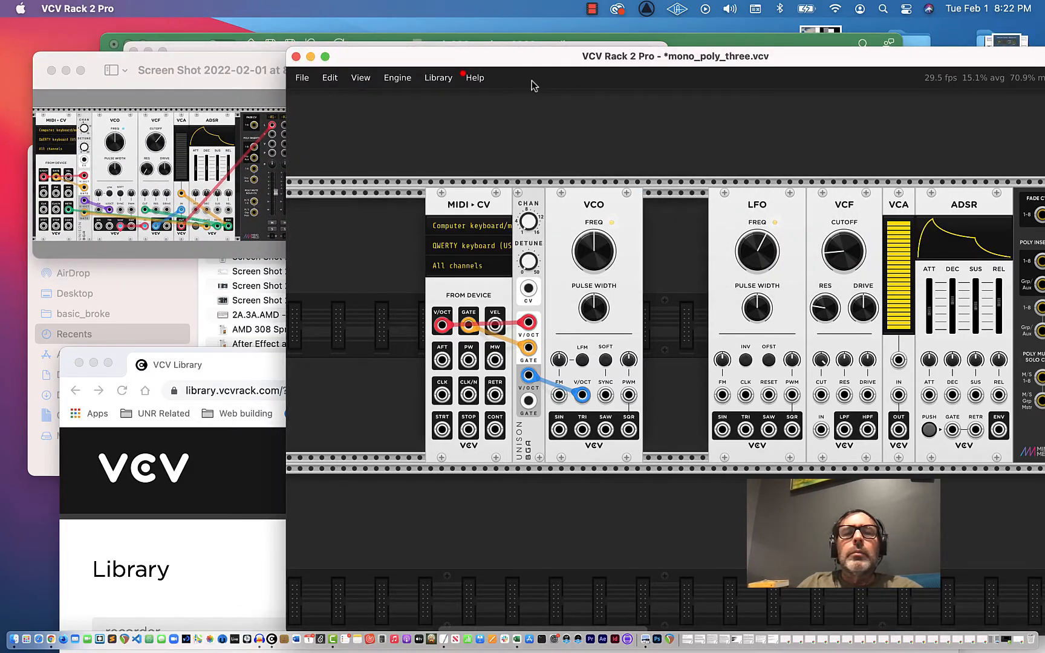
{"action": "left_click_drag", "start_coordinate": [504, 62], "coordinate": [535, 44]}
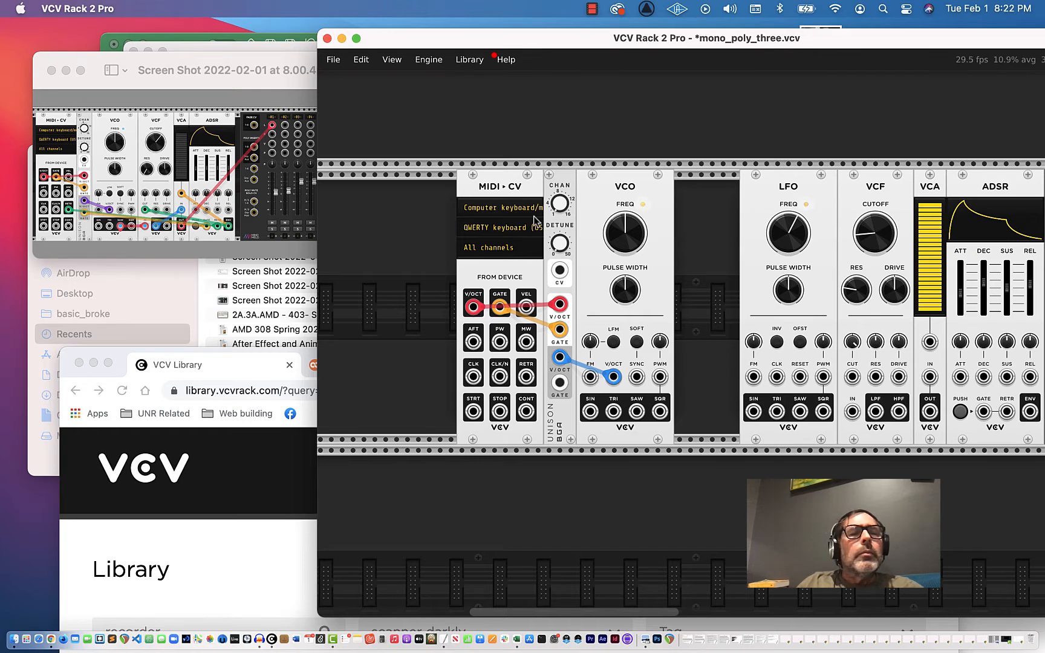
Patch MIDI-CV's RETR output to the ADSR's RETR input and the VCO's SAW output to the VCF's IN.
{"action": "left_click_drag", "start_coordinate": [525, 381], "coordinate": [1007, 415]}
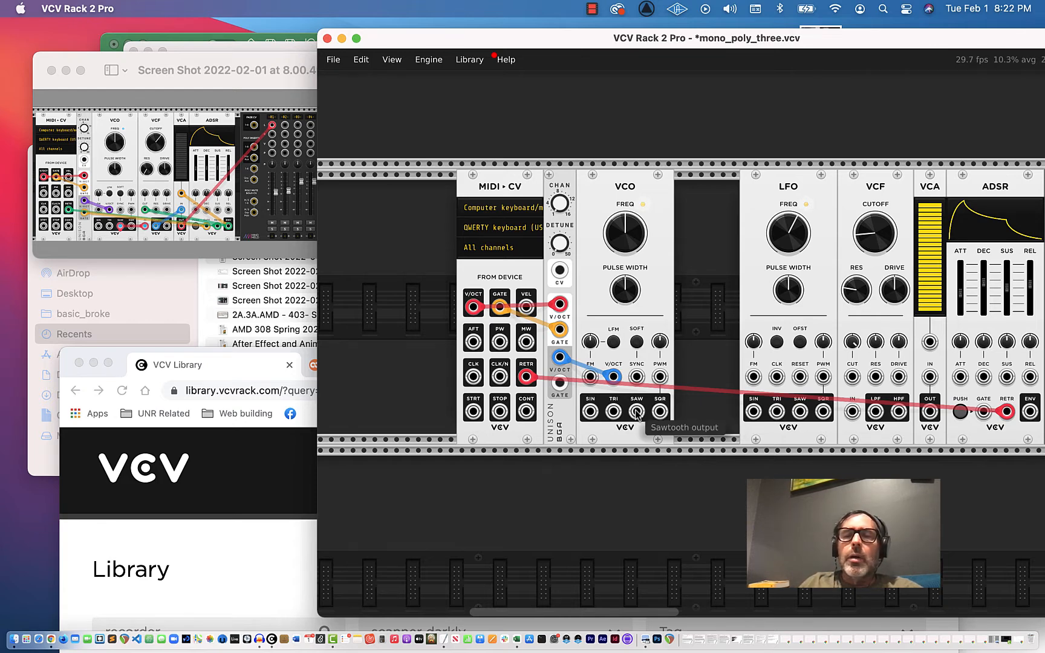
{"action": "left_click_drag", "start_coordinate": [638, 414], "coordinate": [639, 413]}
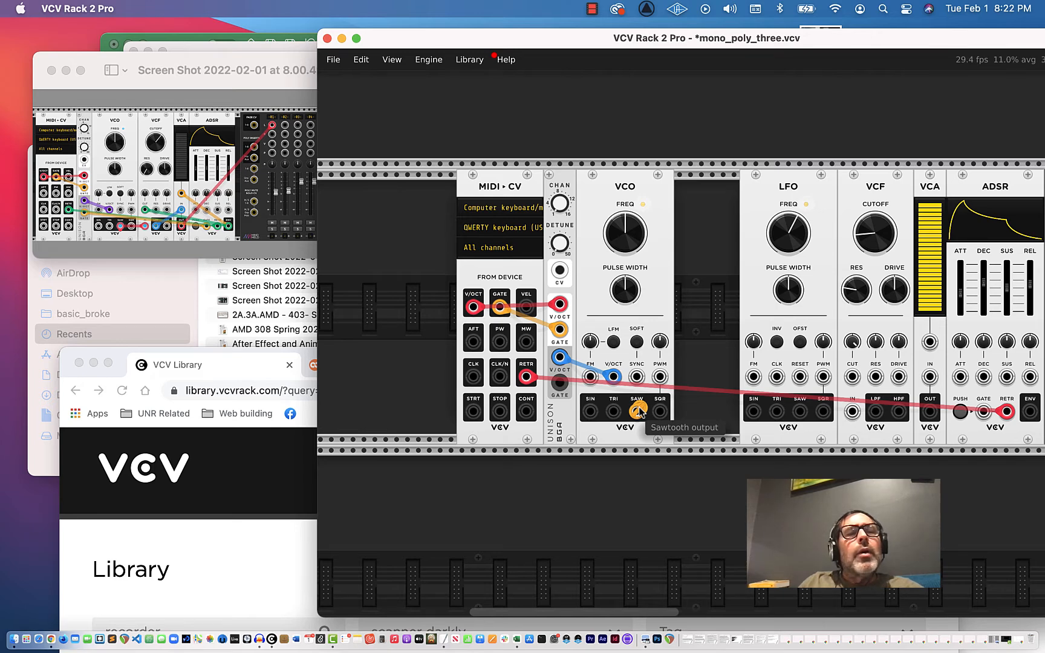
{"action": "left_click_drag", "start_coordinate": [639, 413], "coordinate": [853, 420]}
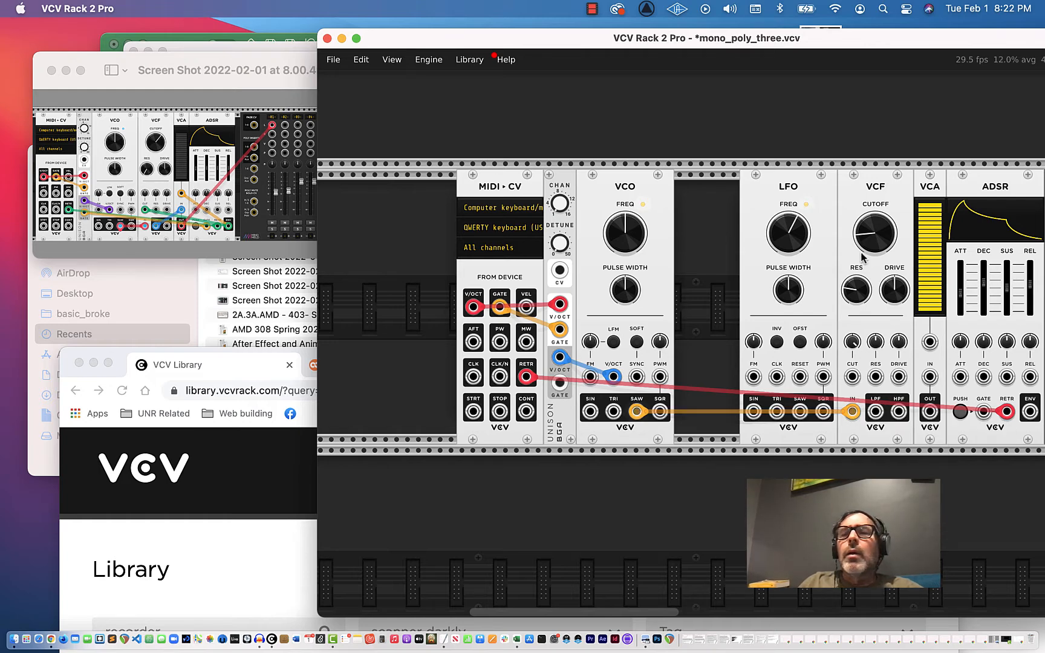
Delete the LFO and place the VCF directly beside the VCO.
{"action": "left_click_drag", "start_coordinate": [868, 187], "coordinate": [729, 130]}
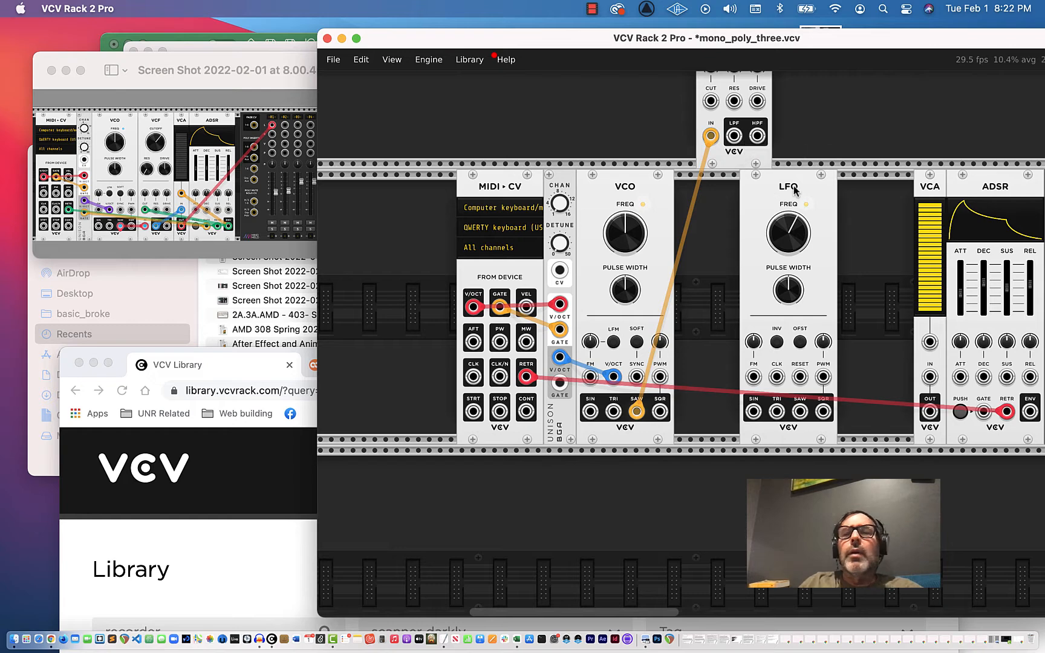
{"action": "left_click_drag", "start_coordinate": [793, 186], "coordinate": [833, 181]}
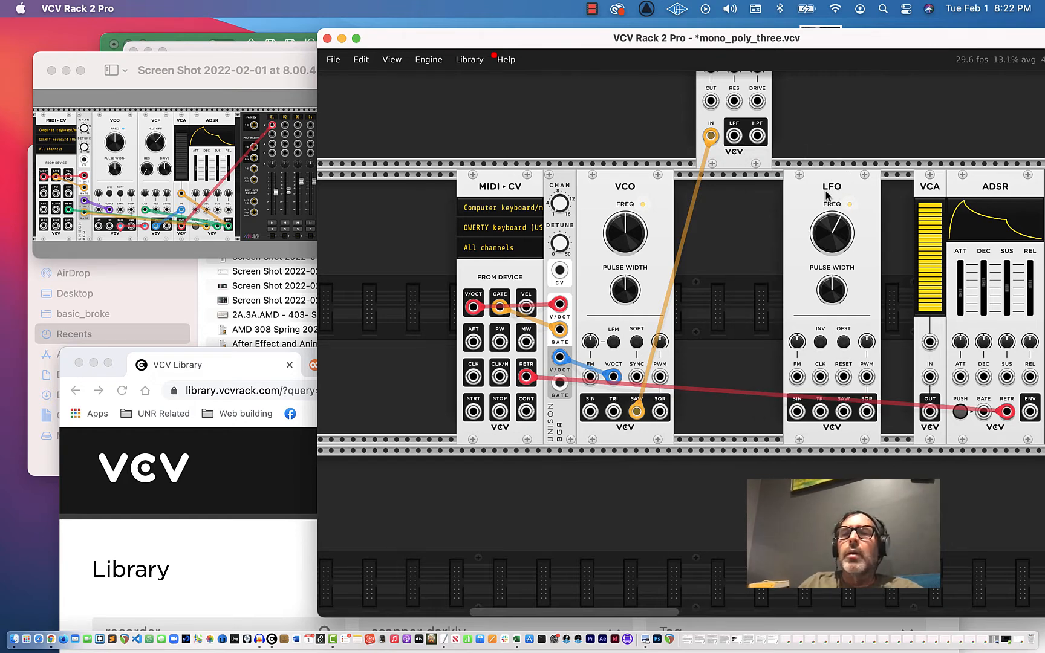
{"action": "key", "text": "BackSpace"}
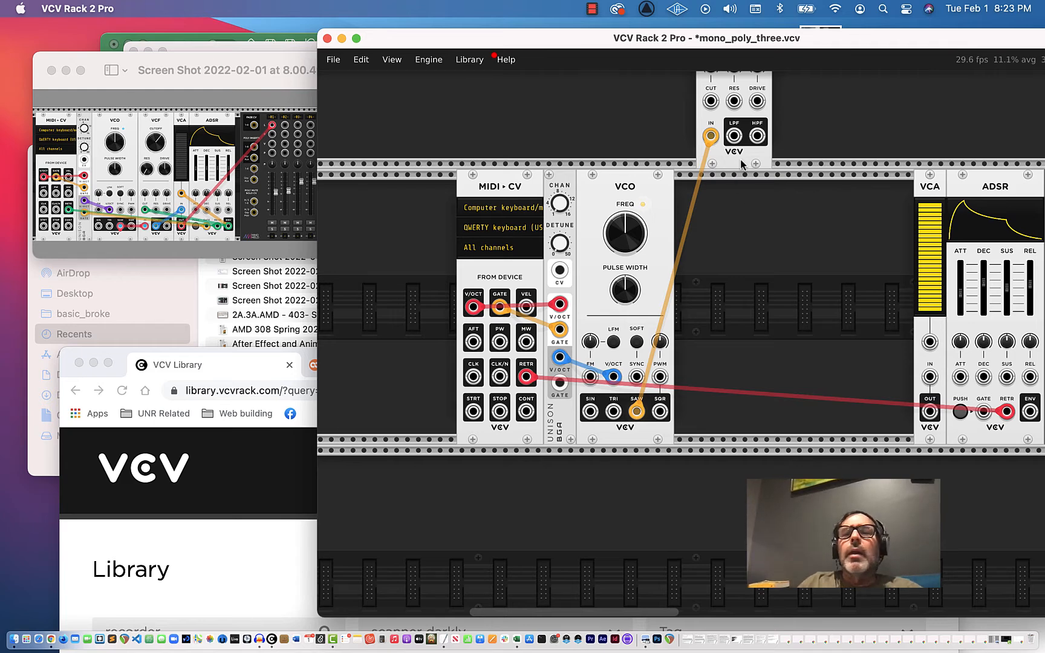
{"action": "left_click_drag", "start_coordinate": [742, 163], "coordinate": [721, 207]}
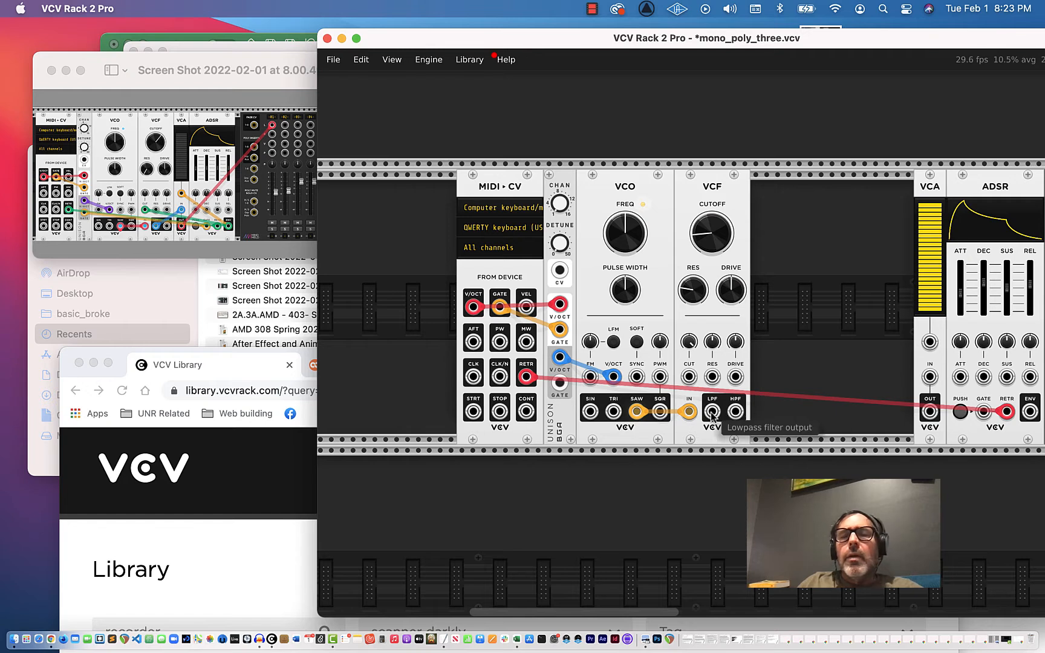
Patch the VCF's LPF output to the VCA's IN and move the VCA and ADSR directly beside the VCF.
{"action": "left_click_drag", "start_coordinate": [712, 413], "coordinate": [713, 416]}
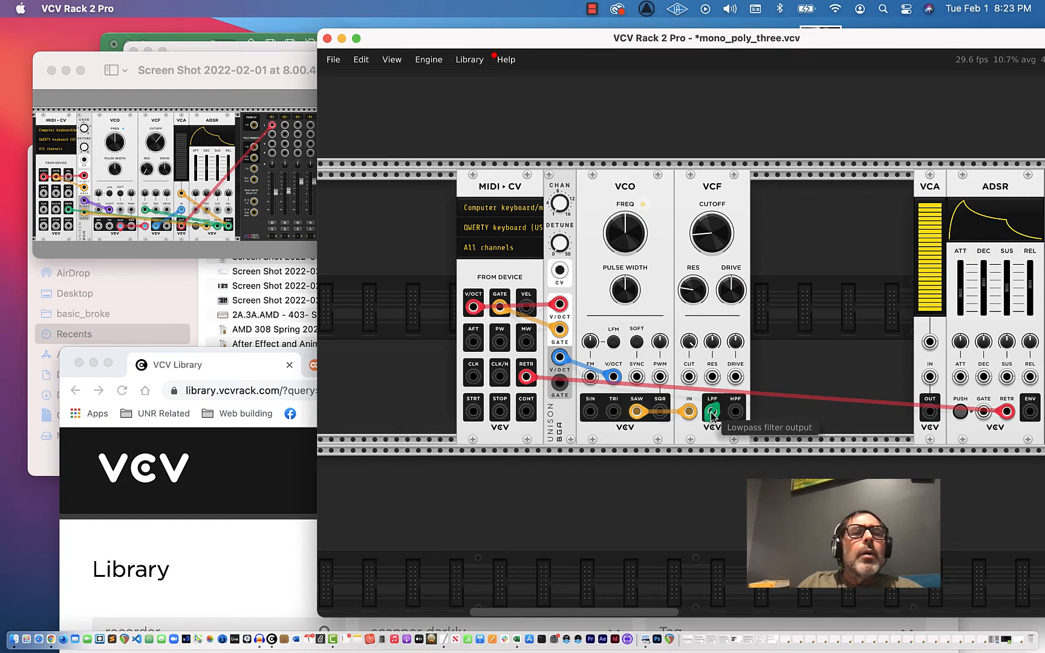
{"action": "left_click_drag", "start_coordinate": [712, 416], "coordinate": [926, 348]}
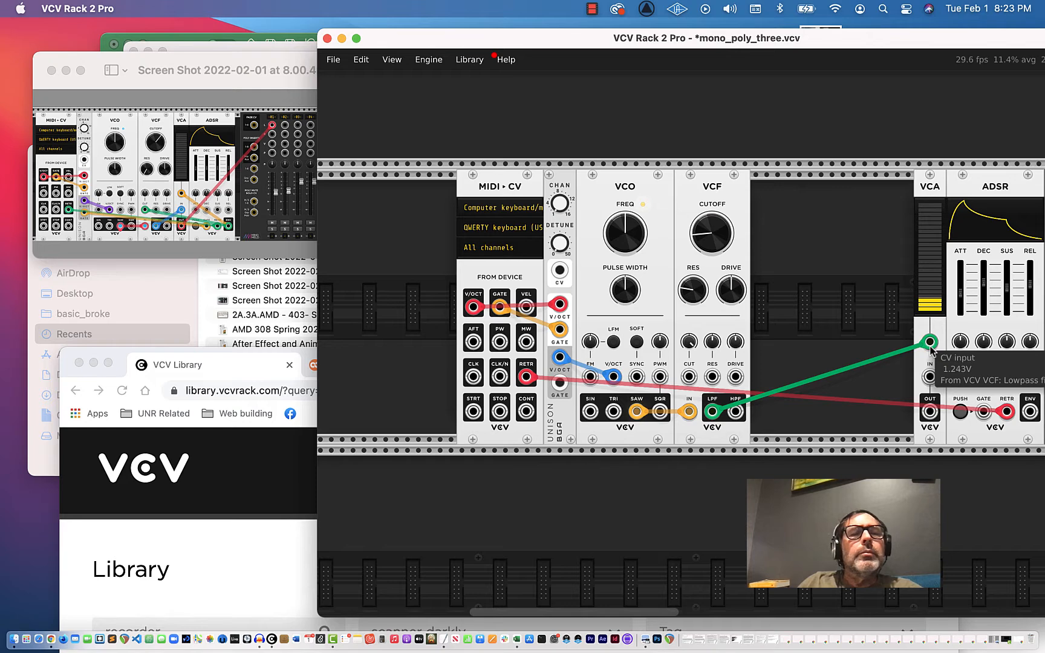
{"action": "left_click_drag", "start_coordinate": [930, 346], "coordinate": [929, 378]}
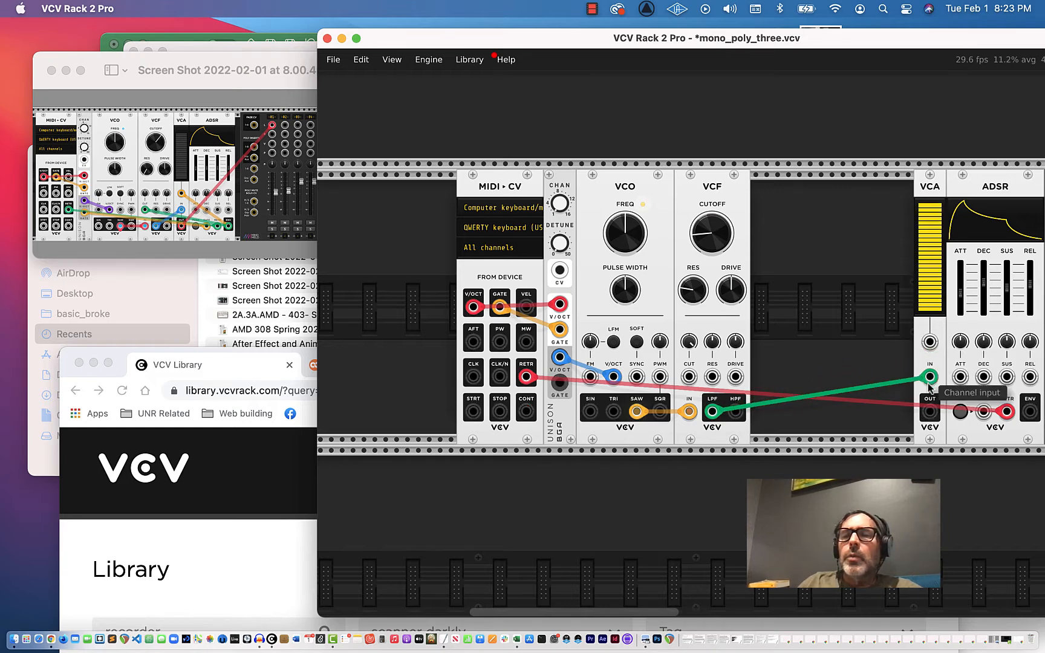
{"action": "left_click_drag", "start_coordinate": [923, 179], "coordinate": [772, 179]}
{"action": "left_click_drag", "start_coordinate": [992, 181], "coordinate": [821, 193]}
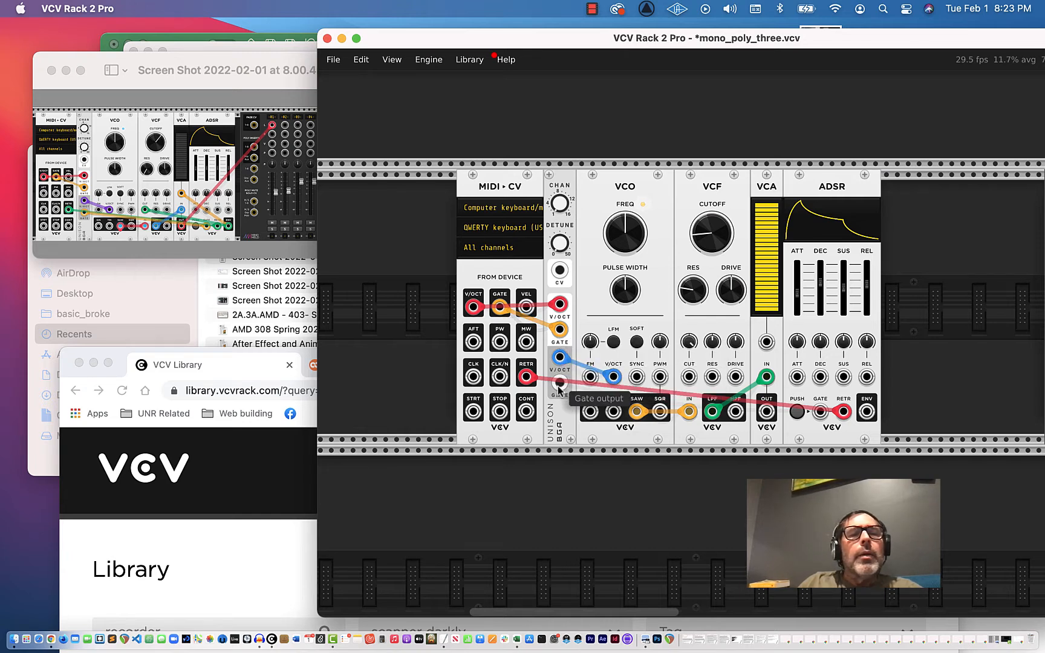
Patch UNISON's GATE output to the ADSR's GATE, and the ADSR's ENV output to the VCF's CUT and the VCA's CV inputs.
{"action": "left_click_drag", "start_coordinate": [559, 390], "coordinate": [823, 416]}
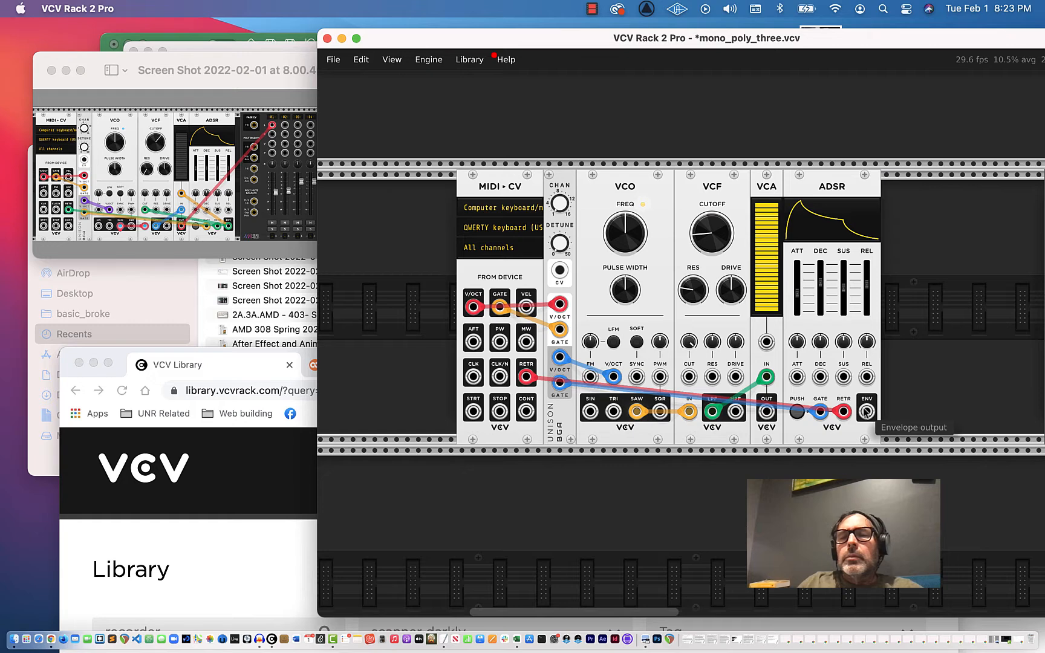
{"action": "left_click_drag", "start_coordinate": [866, 412], "coordinate": [691, 381]}
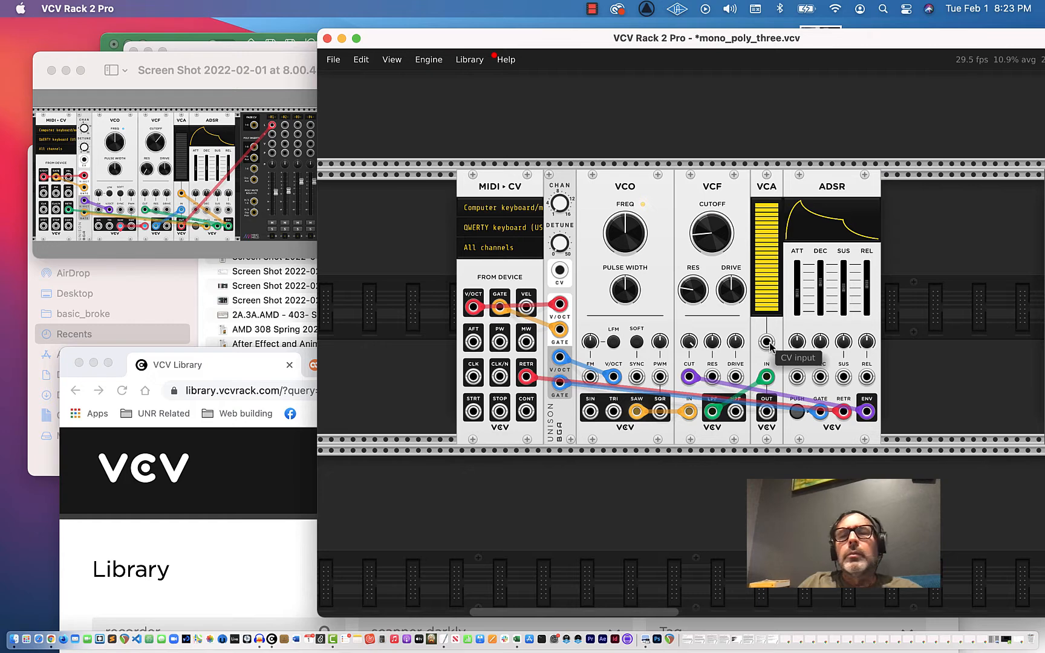
{"action": "left_click_drag", "start_coordinate": [767, 342], "coordinate": [867, 414]}
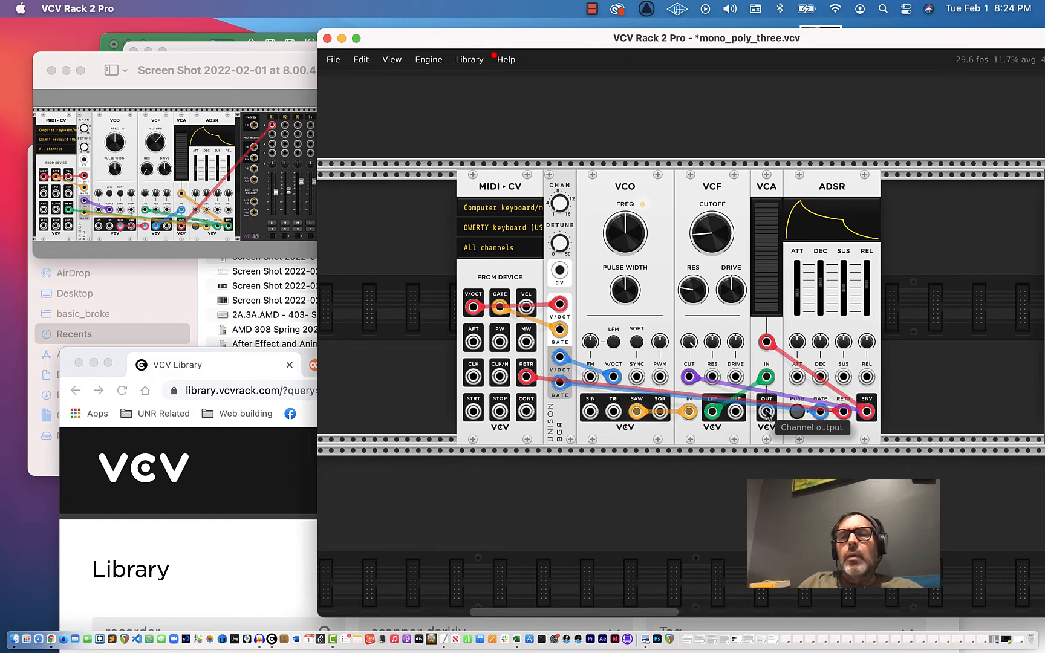
Place the MixMaster beside the ADSR and patch the VCA's OUT to the left input of mixer channel 1.
{"action": "left_click_drag", "start_coordinate": [860, 33], "coordinate": [683, 23]}
{"action": "left_click_drag", "start_coordinate": [901, 168], "coordinate": [753, 175]}
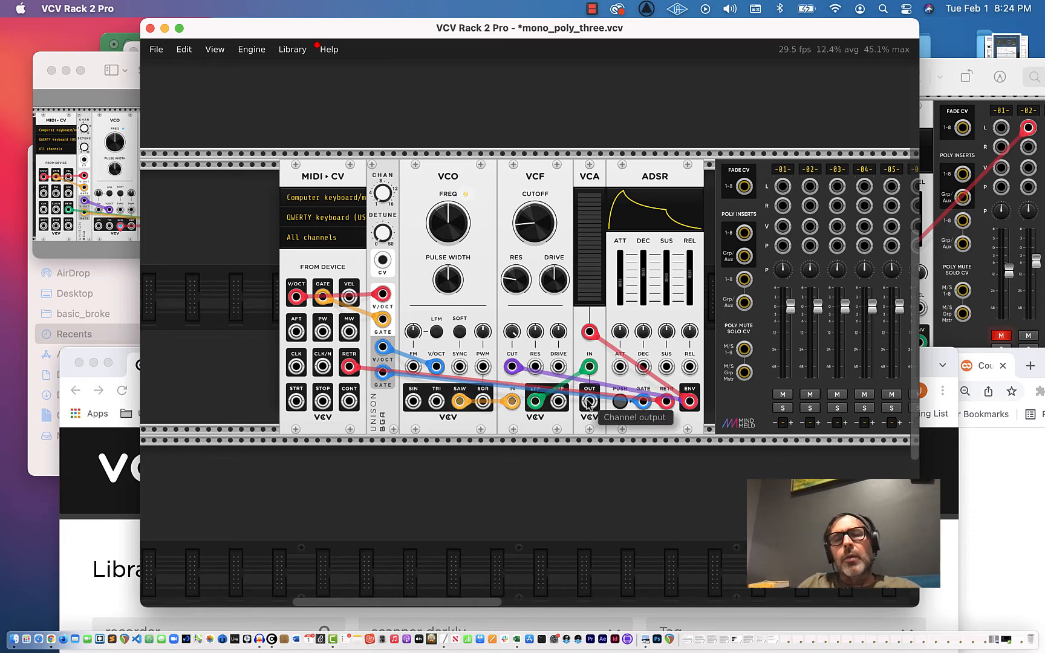
{"action": "left_click_drag", "start_coordinate": [589, 401], "coordinate": [745, 161]}
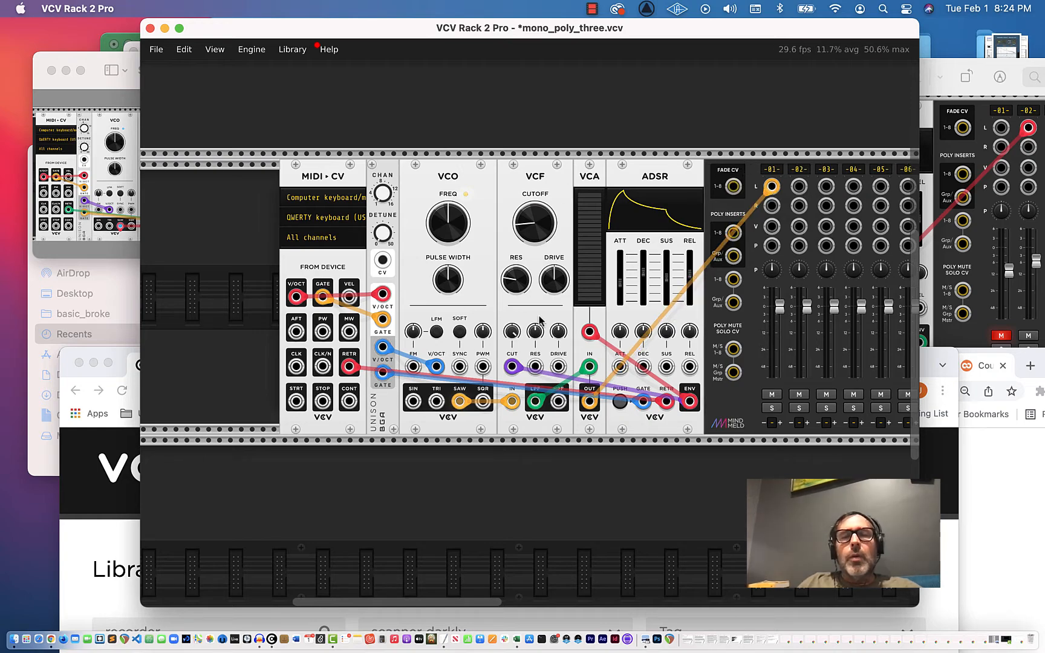
Lengthen the ADSR's attack to about 105.68 ms and raise the VCF's cutoff.
{"action": "scroll", "coordinate": [607, 333], "scroll_direction": "right", "scroll_amount": 5}
{"action": "scroll", "coordinate": [608, 333], "scroll_direction": "left", "scroll_amount": 4}
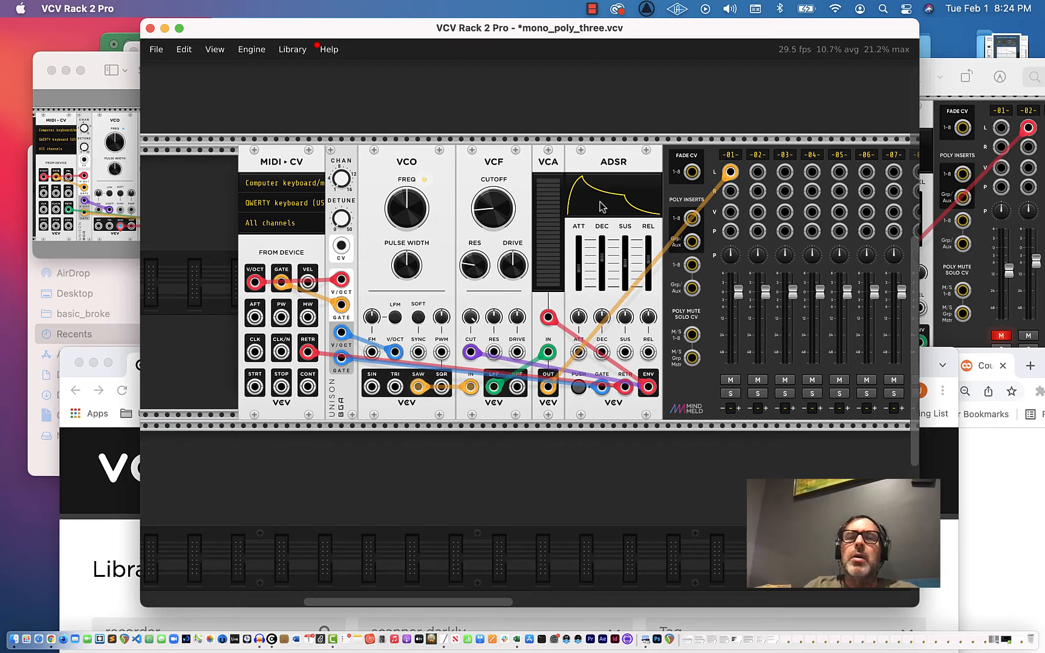
{"action": "mouse_move", "coordinate": [589, 294]}
{"action": "left_mouse_down"}
{"action": "mouse_move", "coordinate": [588, 320]}
{"action": "mouse_move", "coordinate": [589, 295]}
{"action": "left_mouse_up"}
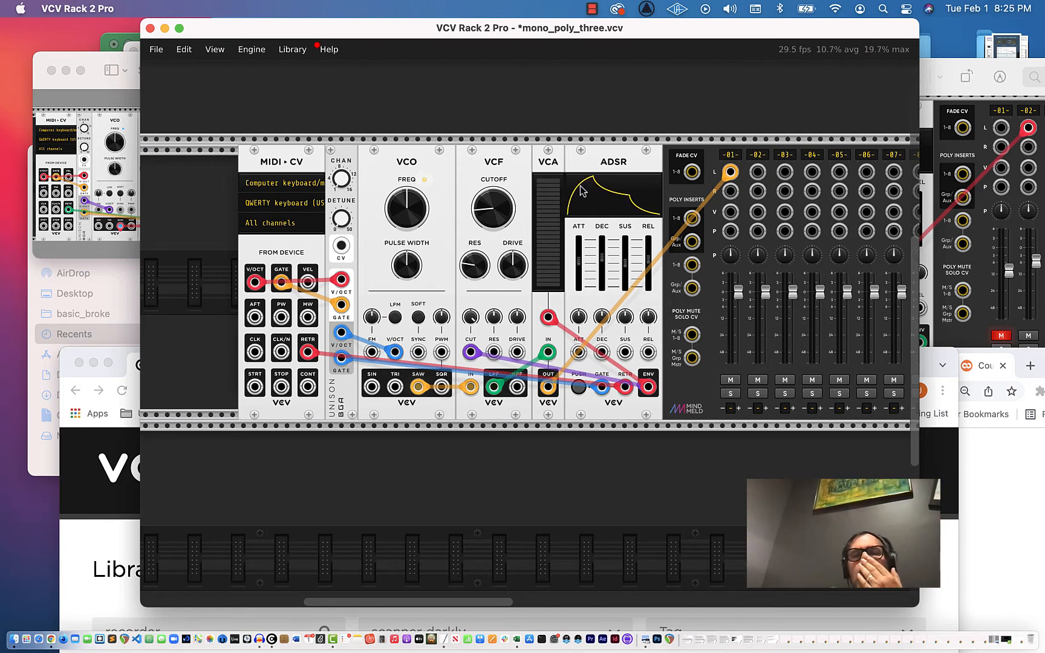
{"action": "mouse_move", "coordinate": [577, 275]}
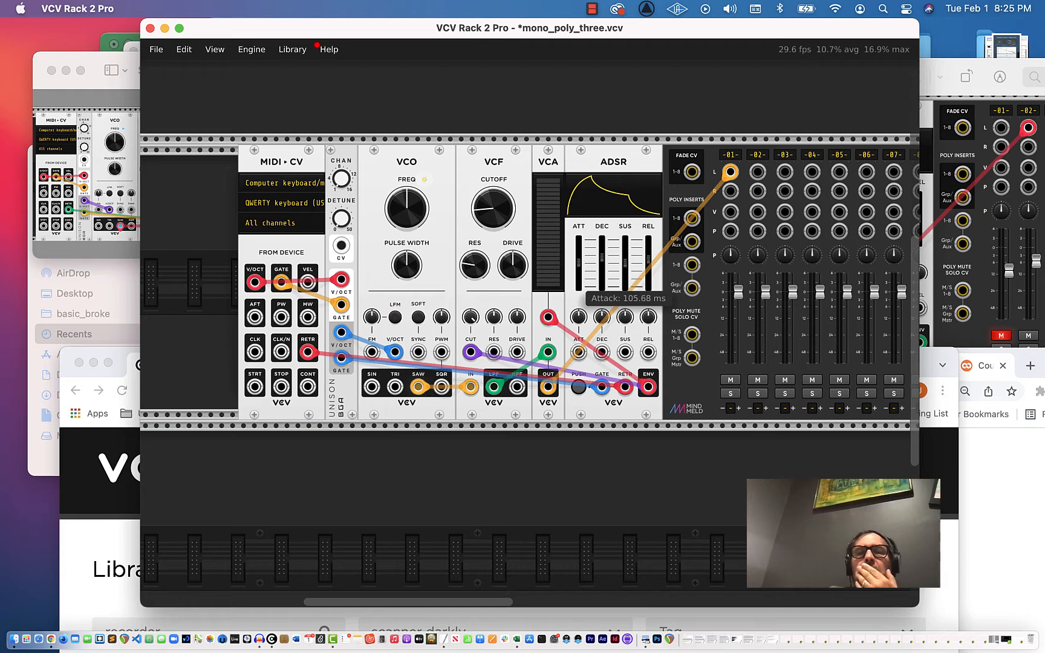
{"action": "mouse_move", "coordinate": [487, 209]}
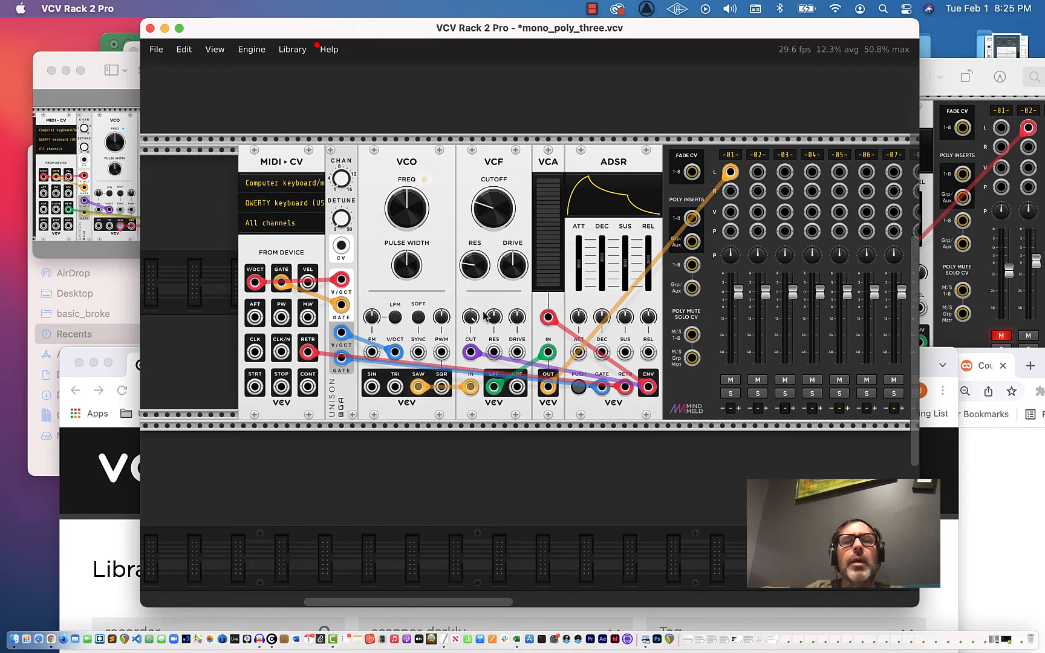
Adjust UNISON's detune and raise its channel count above 1 so the VCO plays several stacked voices.
{"action": "scroll", "coordinate": [481, 316], "scroll_direction": "right", "scroll_amount": 3}
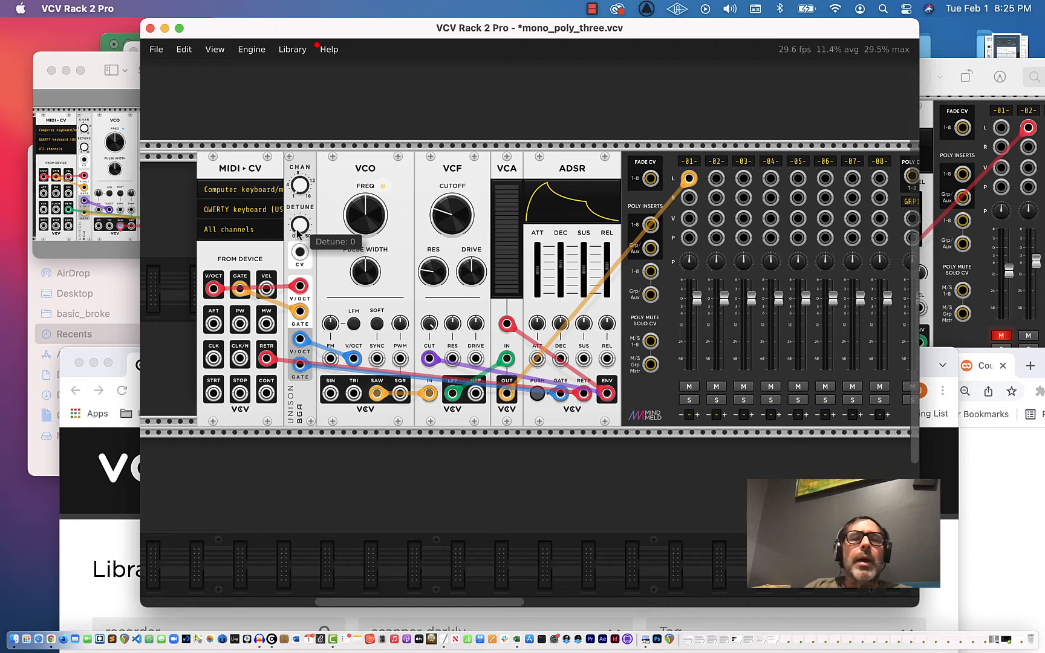
{"action": "left_click_drag", "start_coordinate": [299, 224], "coordinate": [300, 225]}
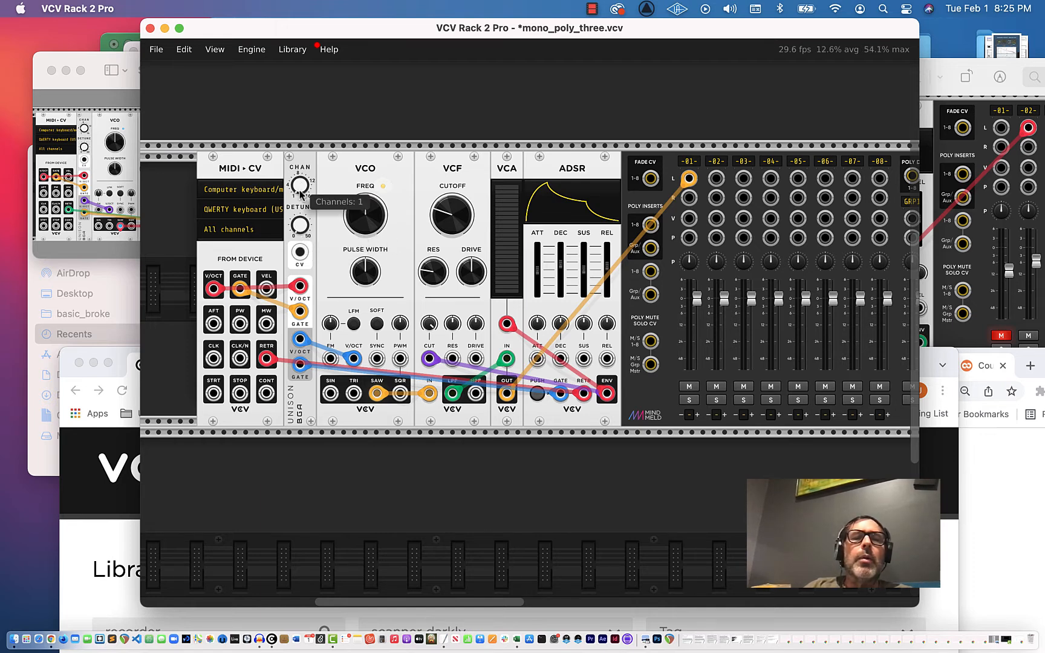
{"action": "left_click_drag", "start_coordinate": [300, 185], "coordinate": [300, 183]}
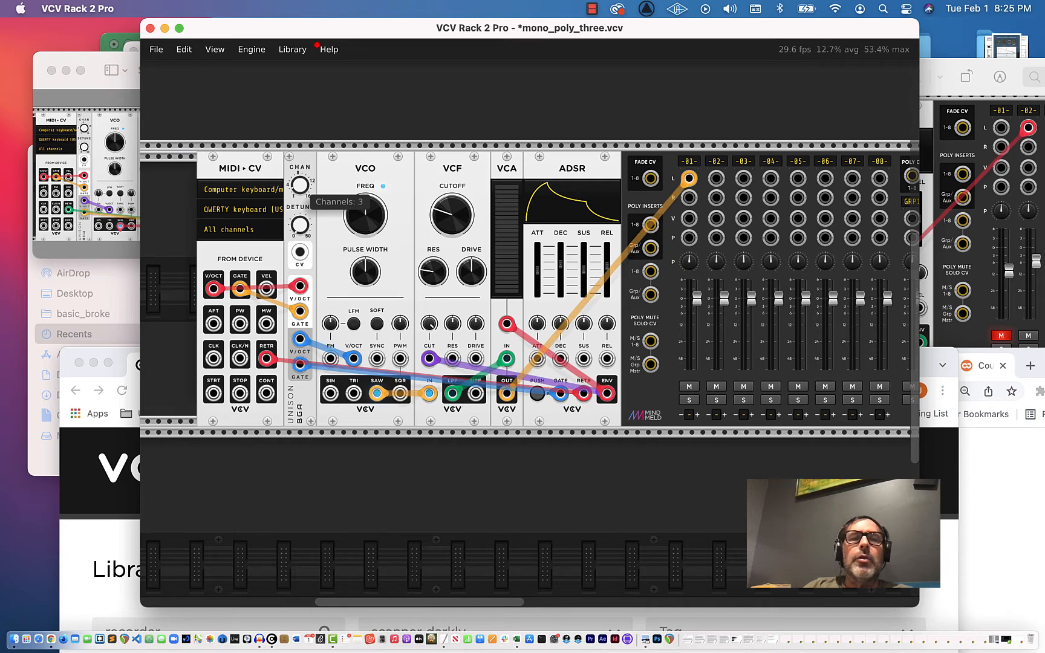
{"action": "left_click_drag", "start_coordinate": [299, 183], "coordinate": [299, 187]}
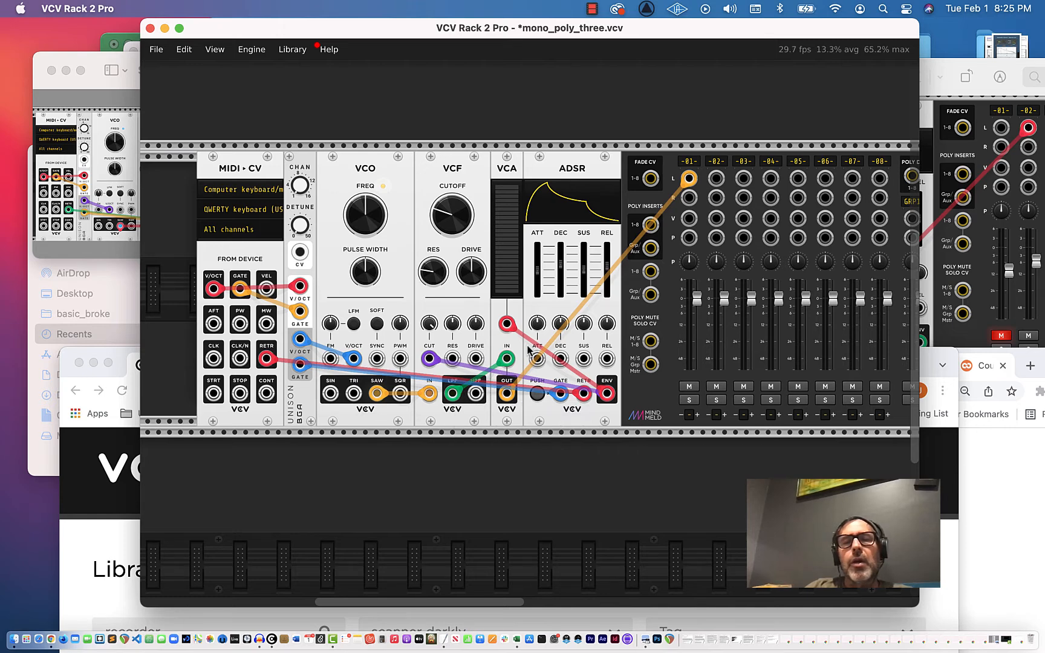
{"action": "left_click_drag", "start_coordinate": [299, 225], "coordinate": [300, 217]}
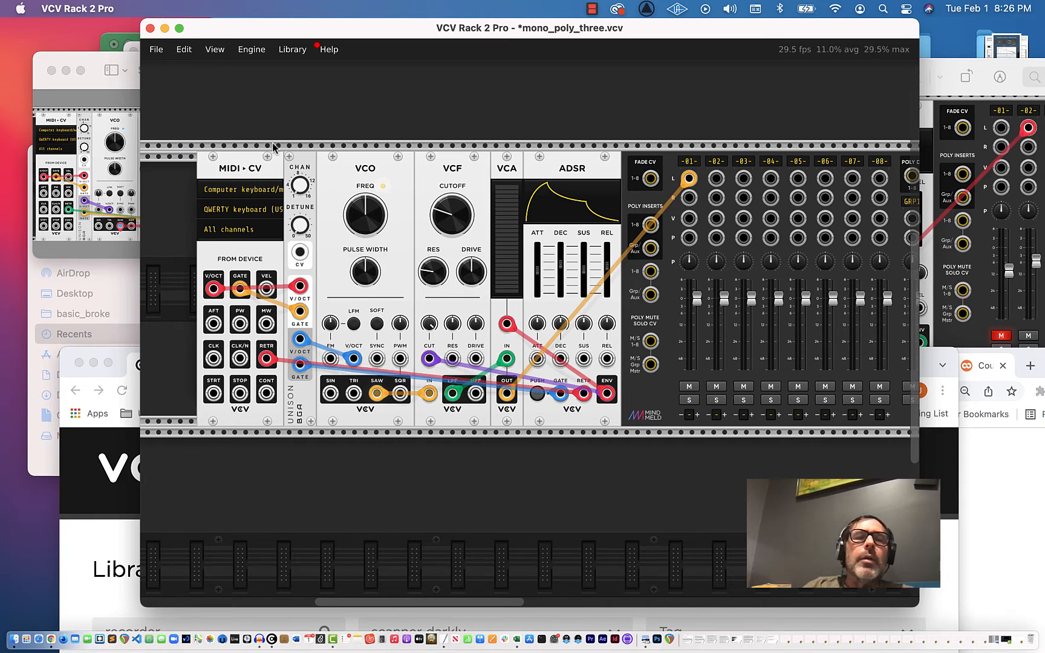
{"action": "left_click_drag", "start_coordinate": [297, 182], "coordinate": [296, 178]}
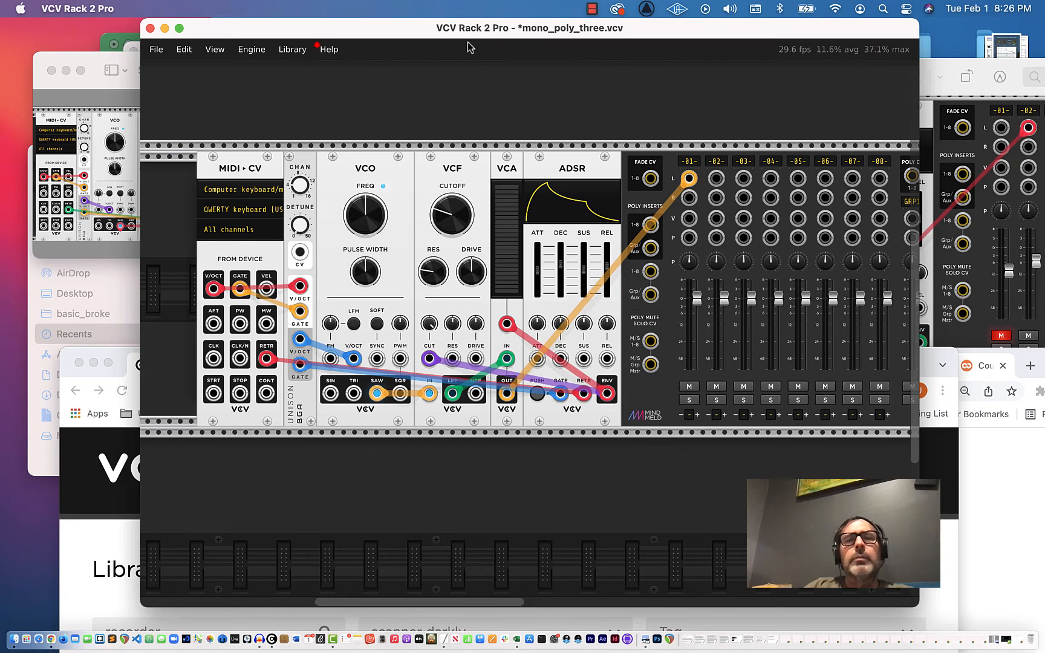
Patch MixMaster's main left and right outputs to the Chronoblob2's inputs, and the Chronoblob2's outputs to Plateau's L In and R In.
{"action": "left_click_drag", "start_coordinate": [422, 31], "coordinate": [285, 72]}
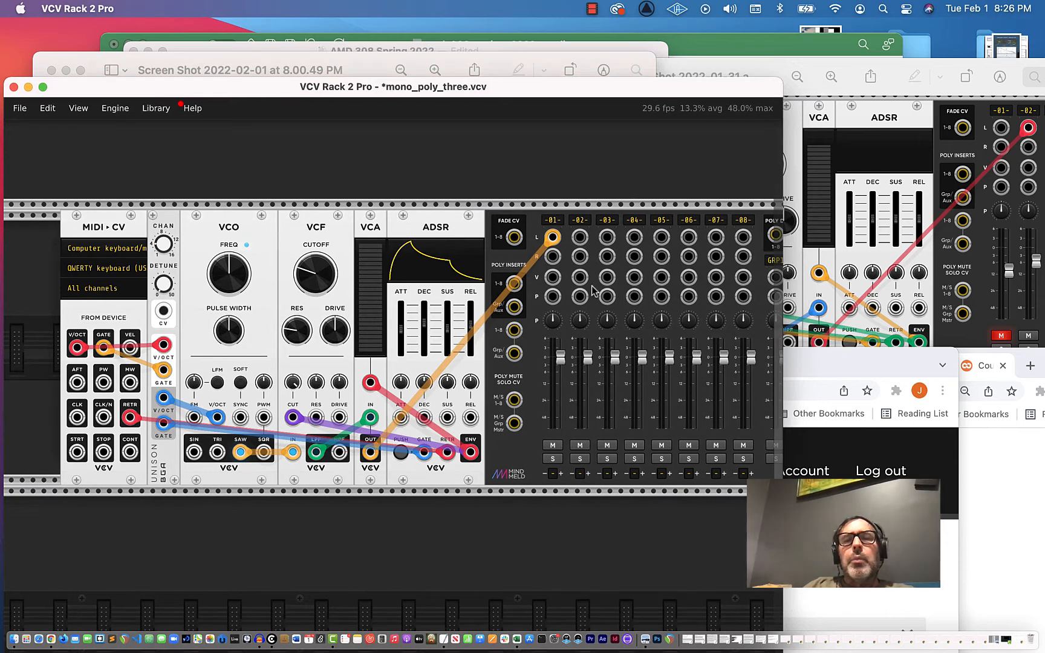
{"action": "scroll", "coordinate": [614, 291], "scroll_direction": "right", "scroll_amount": 2}
{"action": "scroll", "coordinate": [614, 292], "scroll_direction": "right", "scroll_amount": 15}
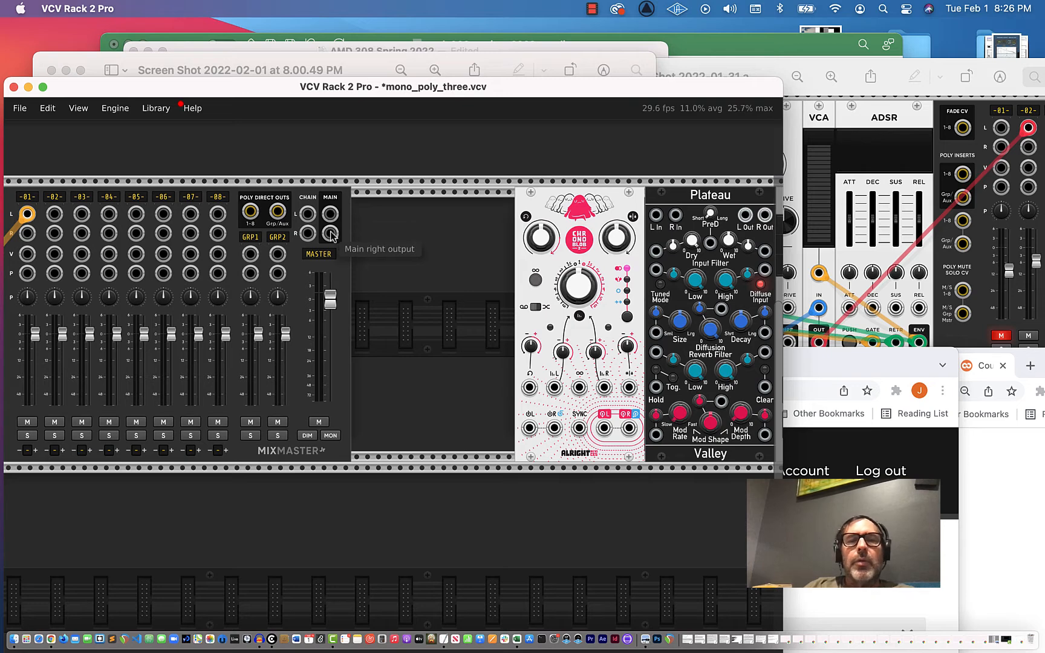
{"action": "left_click_drag", "start_coordinate": [330, 233], "coordinate": [554, 428]}
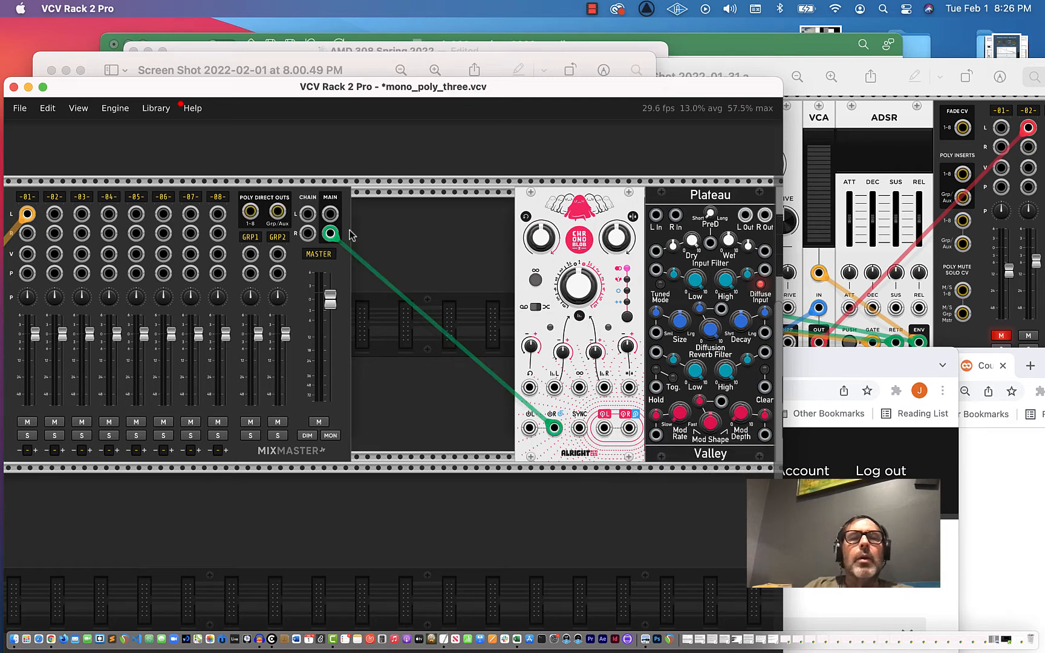
{"action": "left_click_drag", "start_coordinate": [330, 214], "coordinate": [529, 428]}
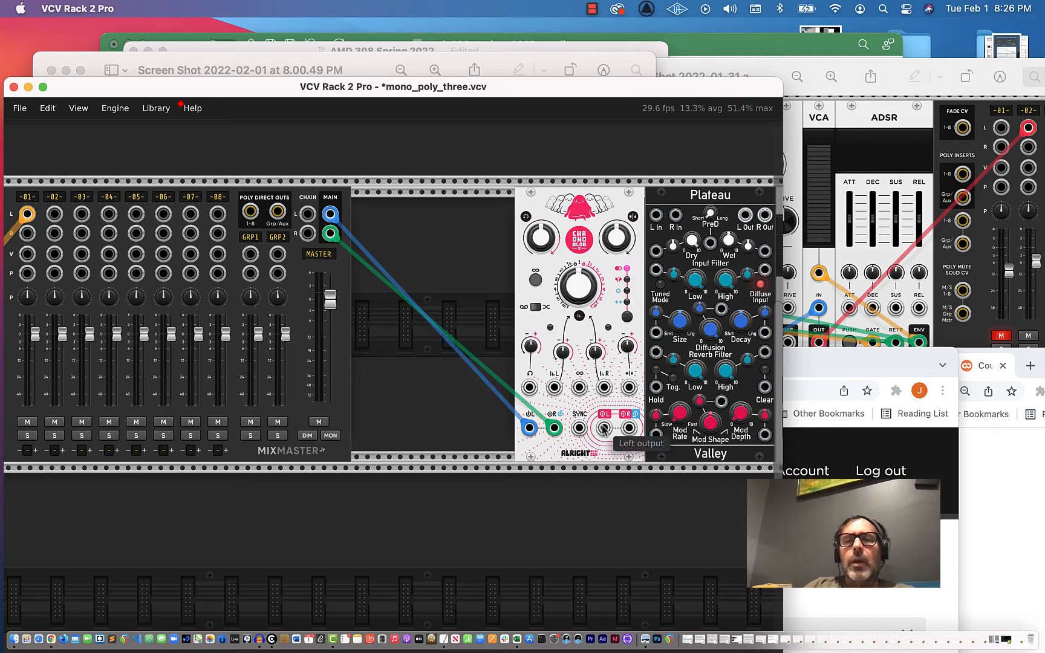
{"action": "left_click_drag", "start_coordinate": [604, 427], "coordinate": [655, 215]}
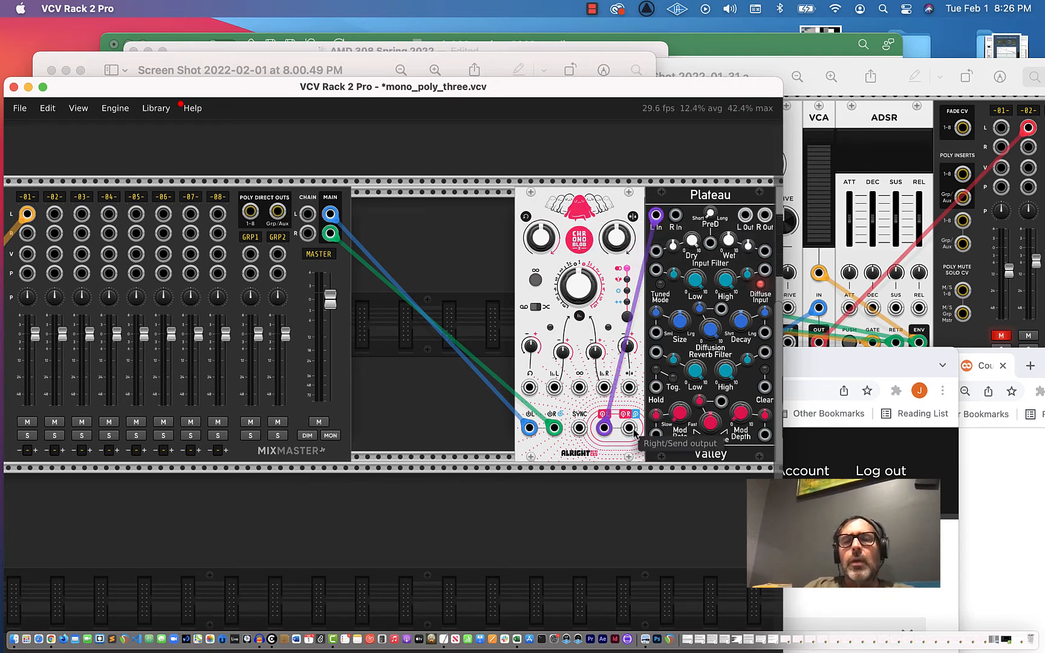
{"action": "left_click_drag", "start_coordinate": [629, 428], "coordinate": [676, 214]}
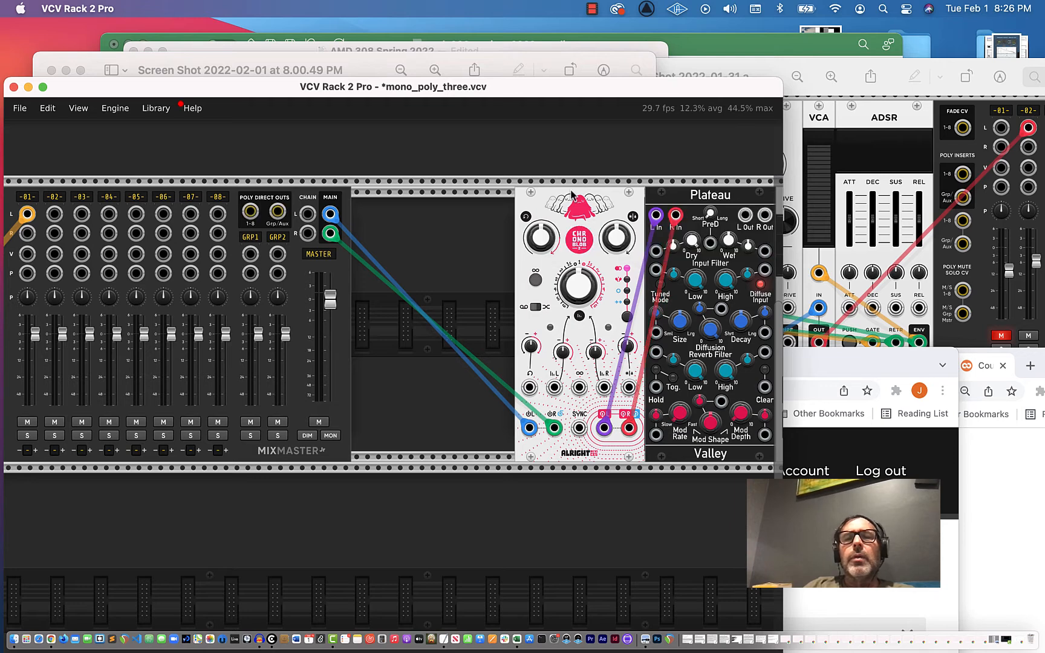
Close the gaps after MixMaster by lining up Chronoblob2, Plateau, AUDIO 8 and Master Recorder 2 side by side.
{"action": "left_click_drag", "start_coordinate": [572, 194], "coordinate": [408, 195]}
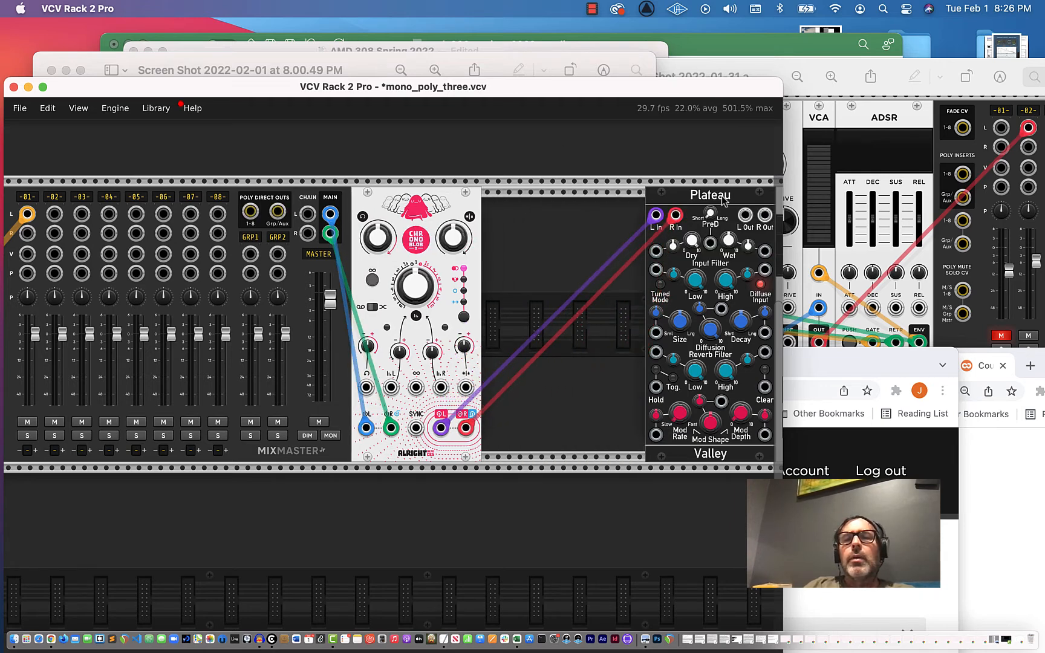
{"action": "left_click_drag", "start_coordinate": [724, 201], "coordinate": [560, 202]}
{"action": "scroll", "coordinate": [652, 238], "scroll_direction": "right", "scroll_amount": 5}
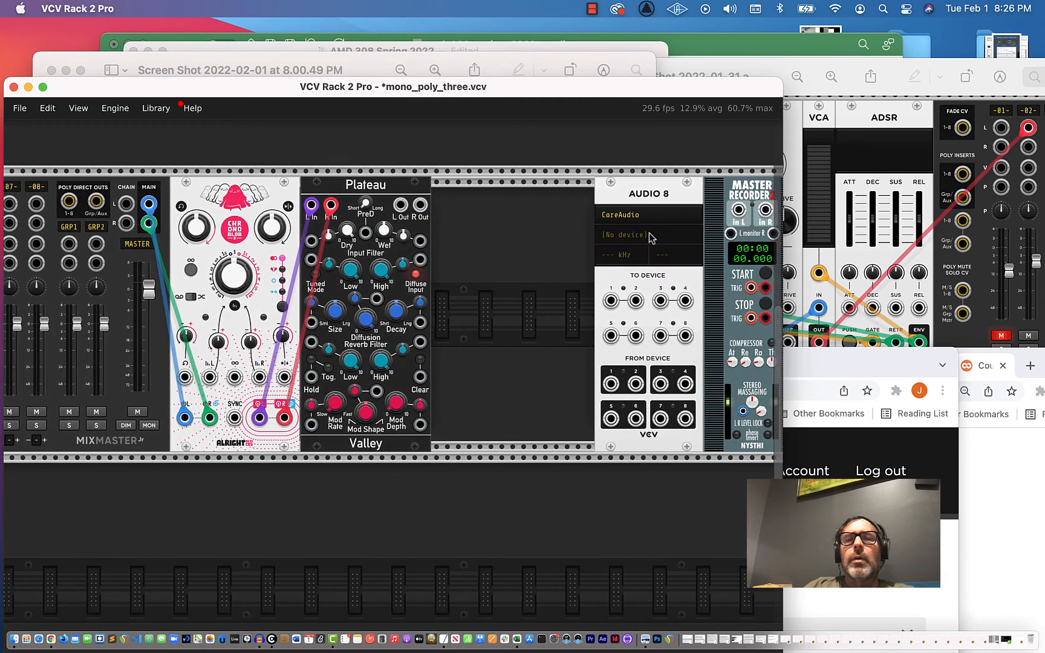
{"action": "left_click_drag", "start_coordinate": [643, 194], "coordinate": [469, 194]}
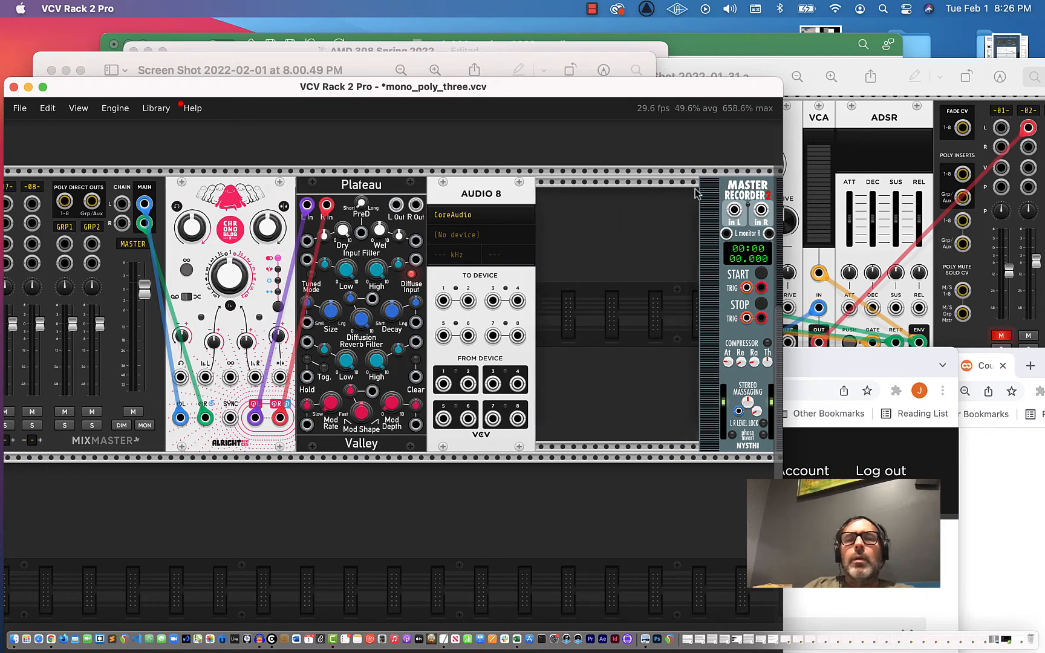
{"action": "left_click_drag", "start_coordinate": [742, 189], "coordinate": [579, 188]}
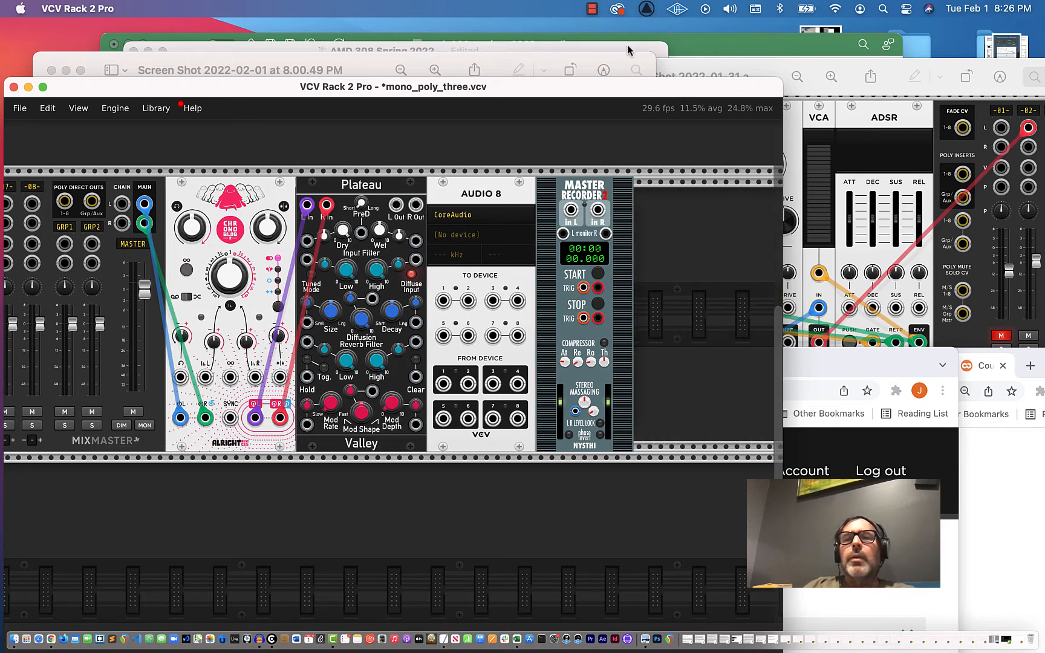
Bring the 2022-01-31 reference screenshot forward and place it below the rack's effect modules for comparison.
{"action": "left_click", "coordinate": [762, 60]}
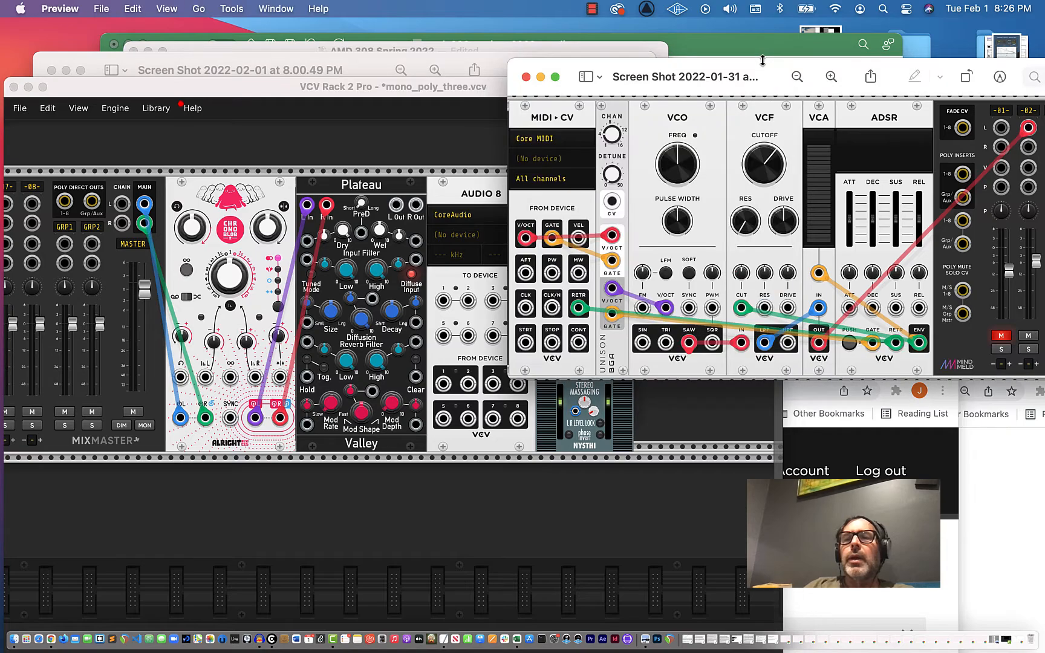
{"action": "left_click_drag", "start_coordinate": [737, 69], "coordinate": [236, 325]}
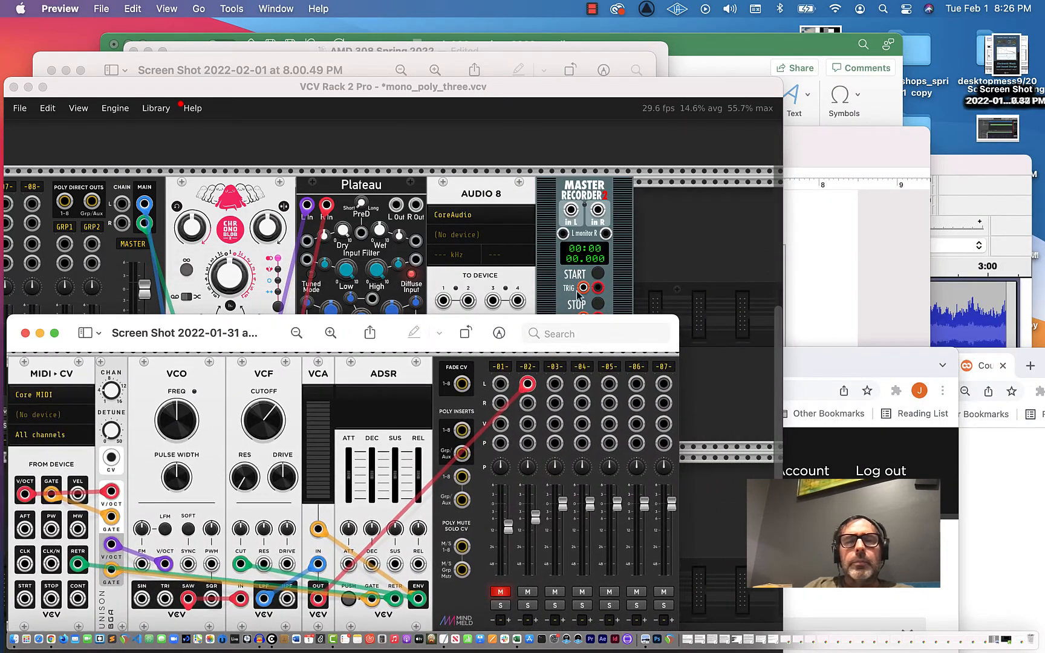
Close the 2022-01-31 reference screenshot, move the 2022-02-01 one aside and bring the VCV Rack window forward.
{"action": "left_click_drag", "start_coordinate": [610, 326], "coordinate": [915, 340]}
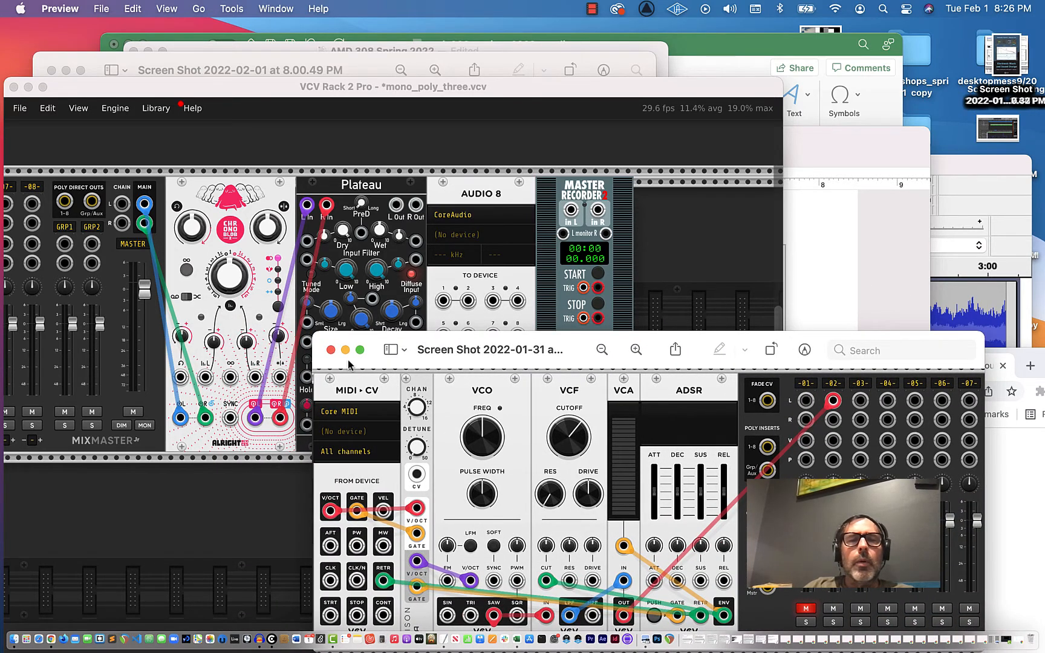
{"action": "left_click", "coordinate": [330, 350]}
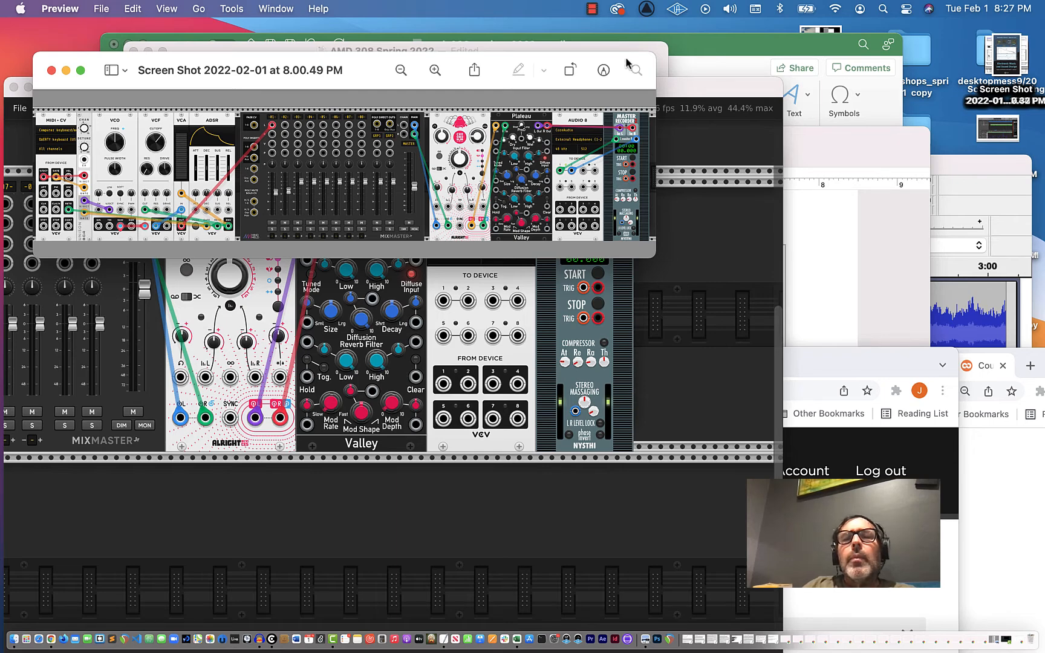
{"action": "left_click_drag", "start_coordinate": [627, 62], "coordinate": [486, 69]}
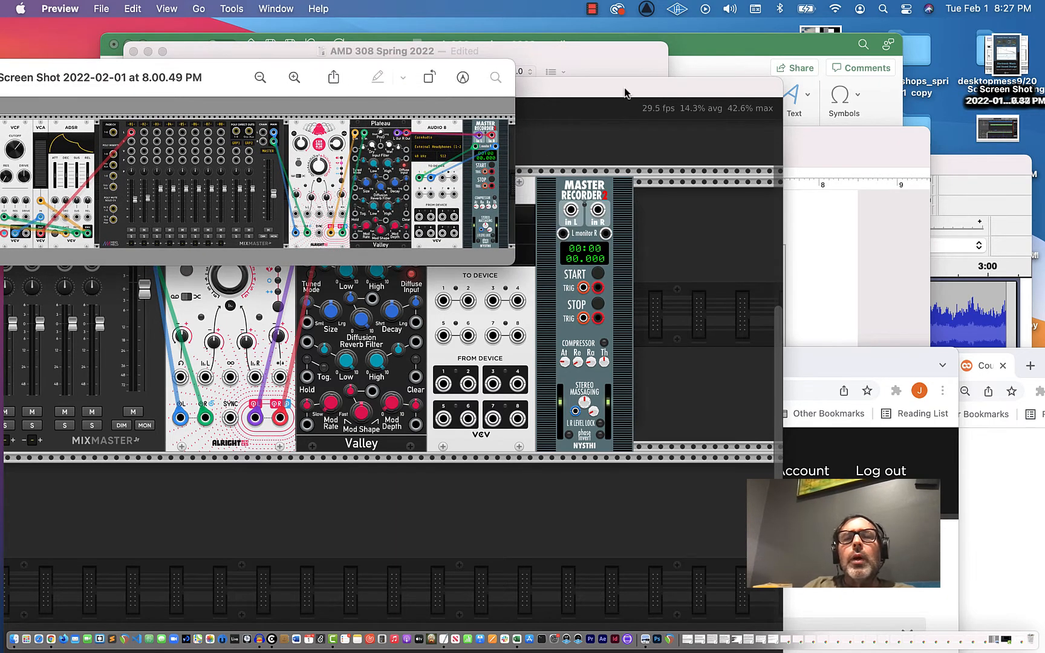
{"action": "left_click_drag", "start_coordinate": [625, 93], "coordinate": [696, 85]}
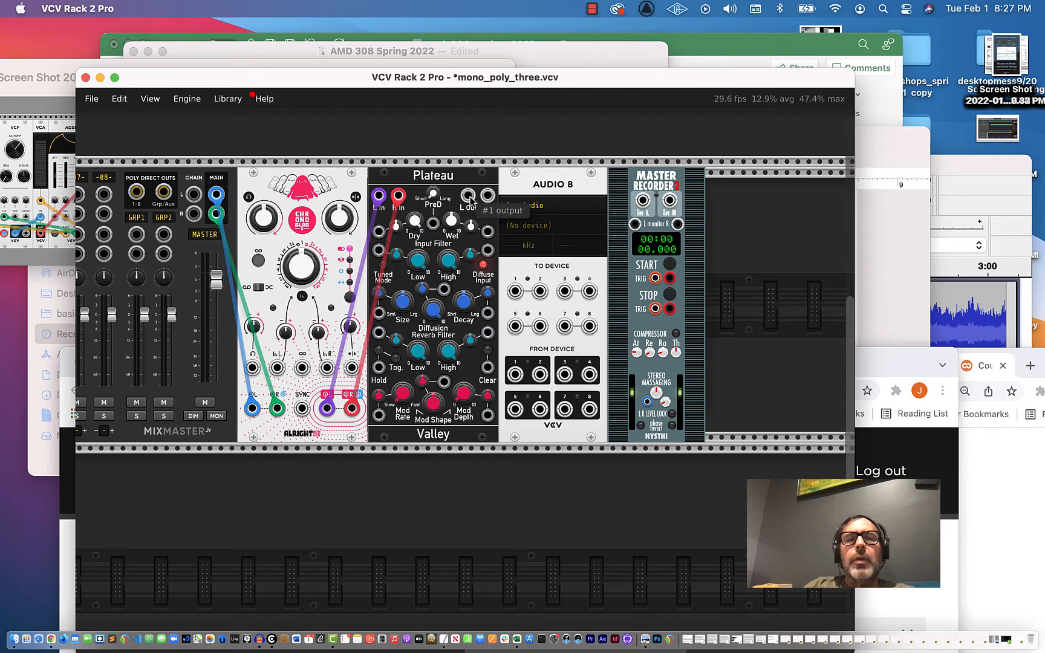
Patch Plateau's L Out and R Out to Master Recorder 2's in L and in R, and its monitor outputs to AUDIO 8's device inputs 1 and 2.
{"action": "left_click_drag", "start_coordinate": [470, 199], "coordinate": [643, 201]}
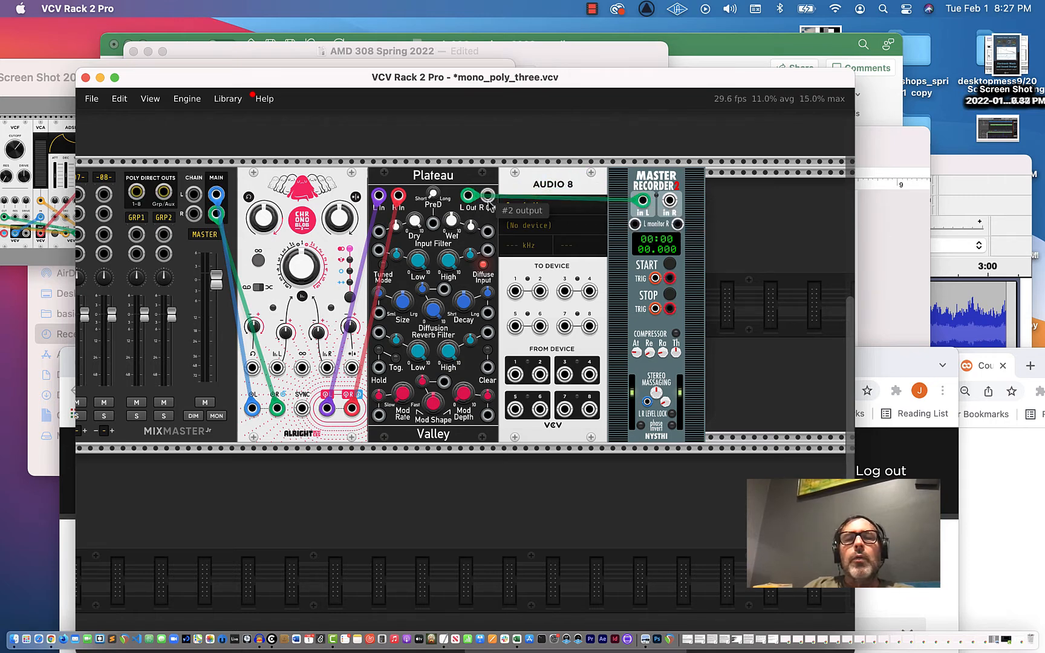
{"action": "left_click_drag", "start_coordinate": [487, 200], "coordinate": [515, 291]}
{"action": "left_click_drag", "start_coordinate": [678, 225], "coordinate": [540, 292]}
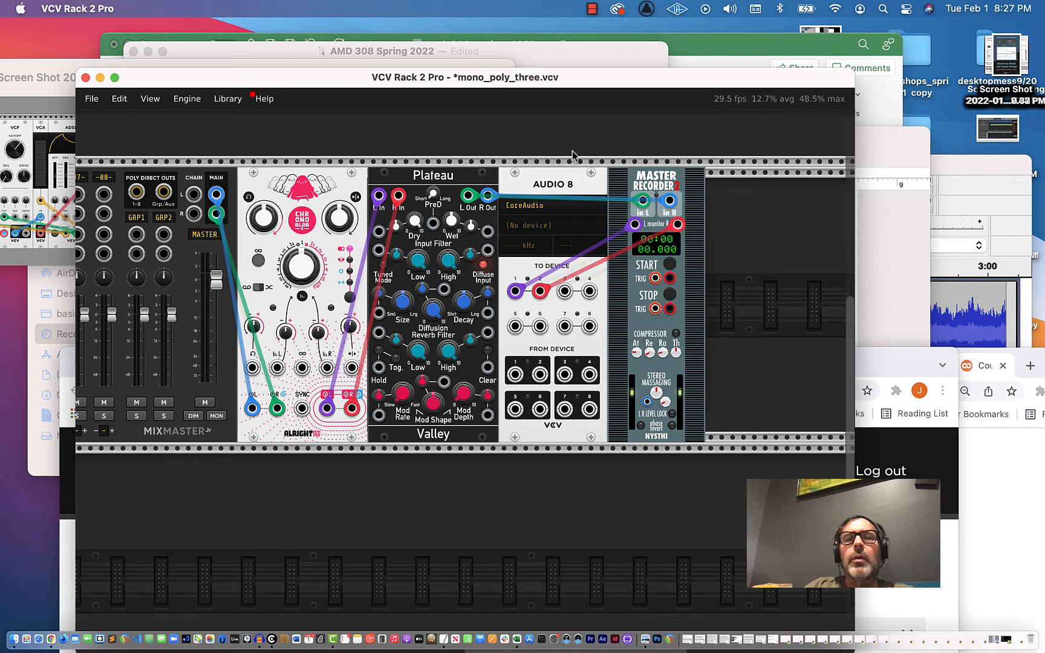
Set AUDIO 8's audio device to MacBook Pro Speakers (1-2 out).
{"action": "left_click_drag", "start_coordinate": [532, 81], "coordinate": [654, 41]}
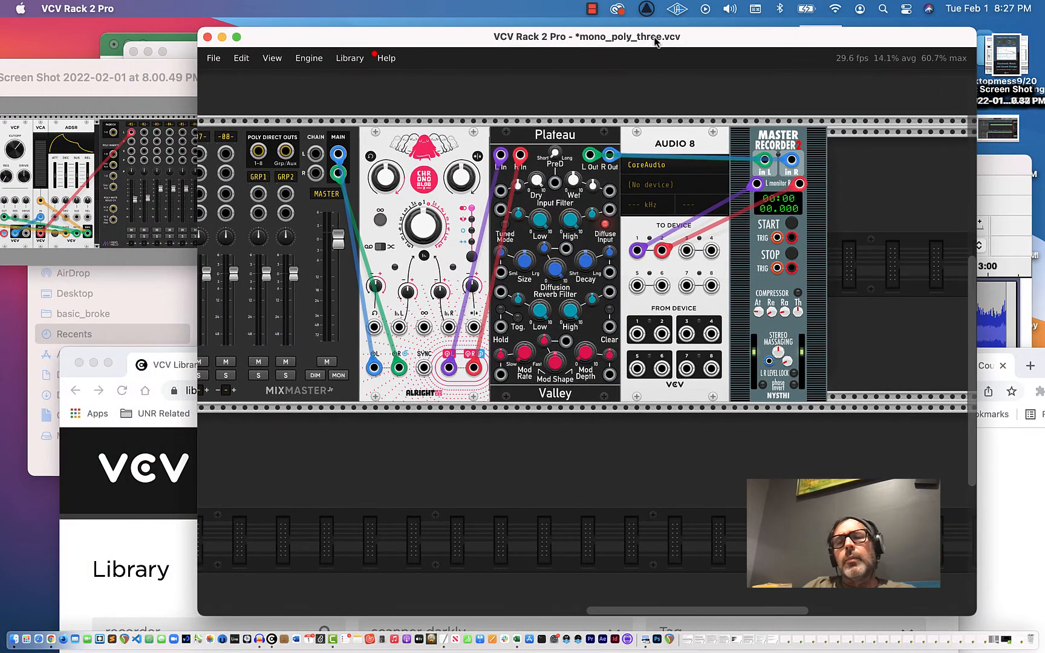
{"action": "left_click", "coordinate": [653, 186]}
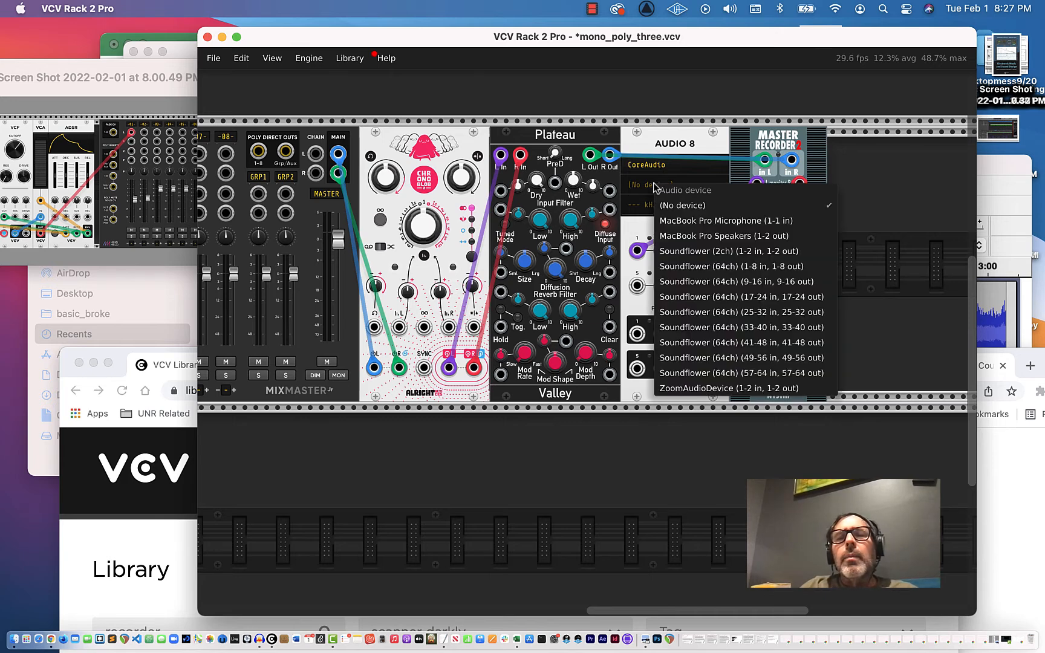
{"action": "left_click", "coordinate": [694, 241]}
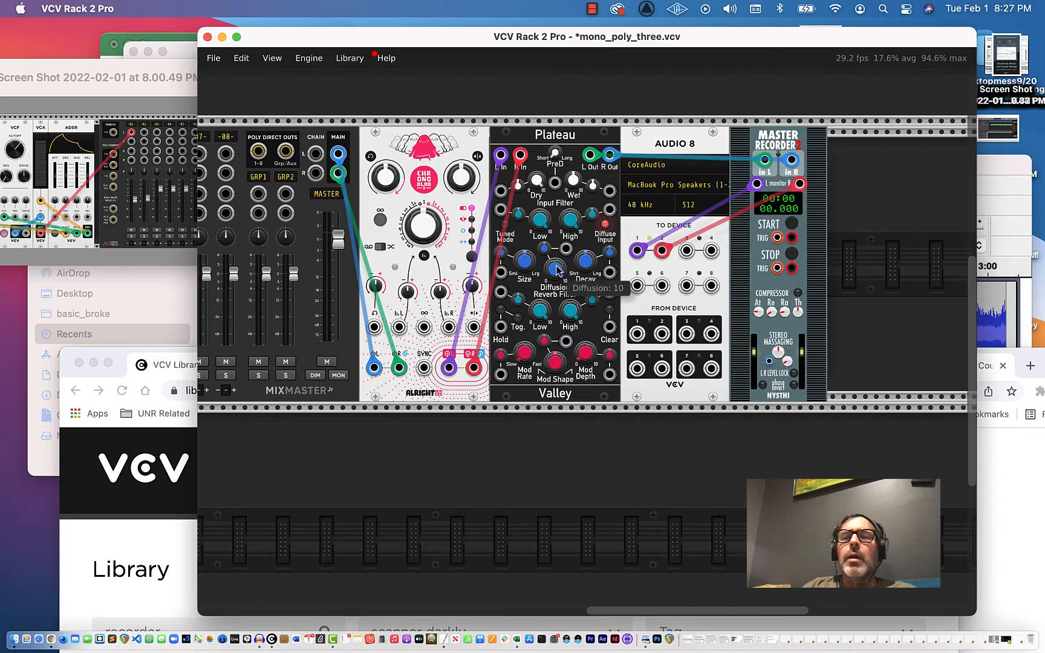
Play a note from the computer keyboard to test the signal from the VCO, VCF, VCA and ADSR into MixMaster.
{"action": "scroll", "coordinate": [526, 289], "scroll_direction": "left", "scroll_amount": 5}
{"action": "scroll", "coordinate": [526, 289], "scroll_direction": "down", "scroll_amount": 1}
{"action": "scroll", "coordinate": [526, 289], "scroll_direction": "left", "scroll_amount": 8}
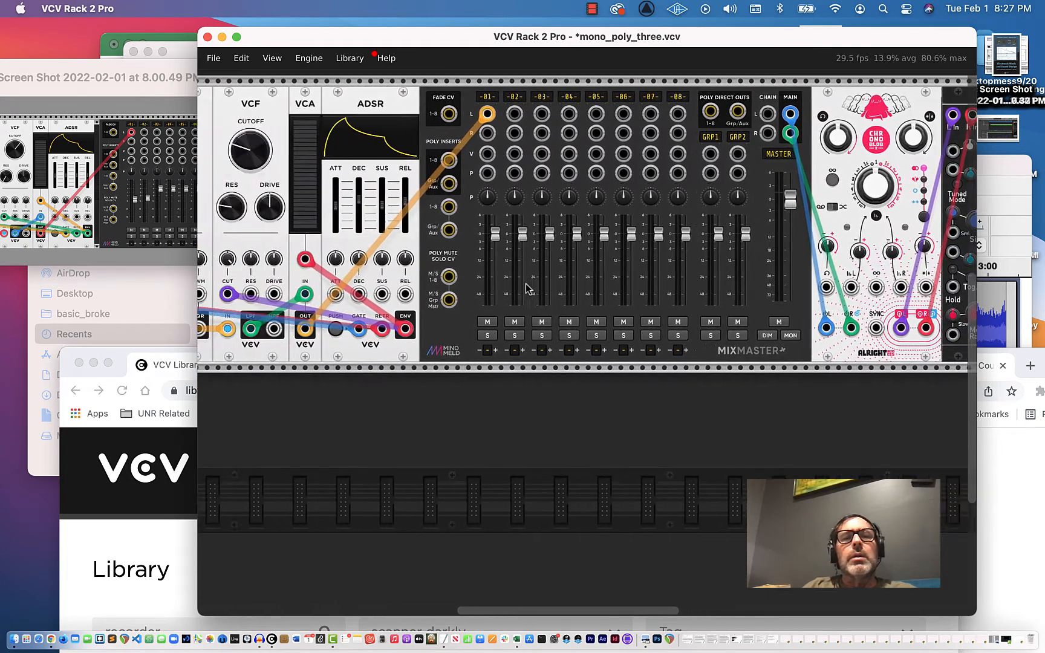
{"action": "scroll", "coordinate": [527, 289], "scroll_direction": "left", "scroll_amount": 3}
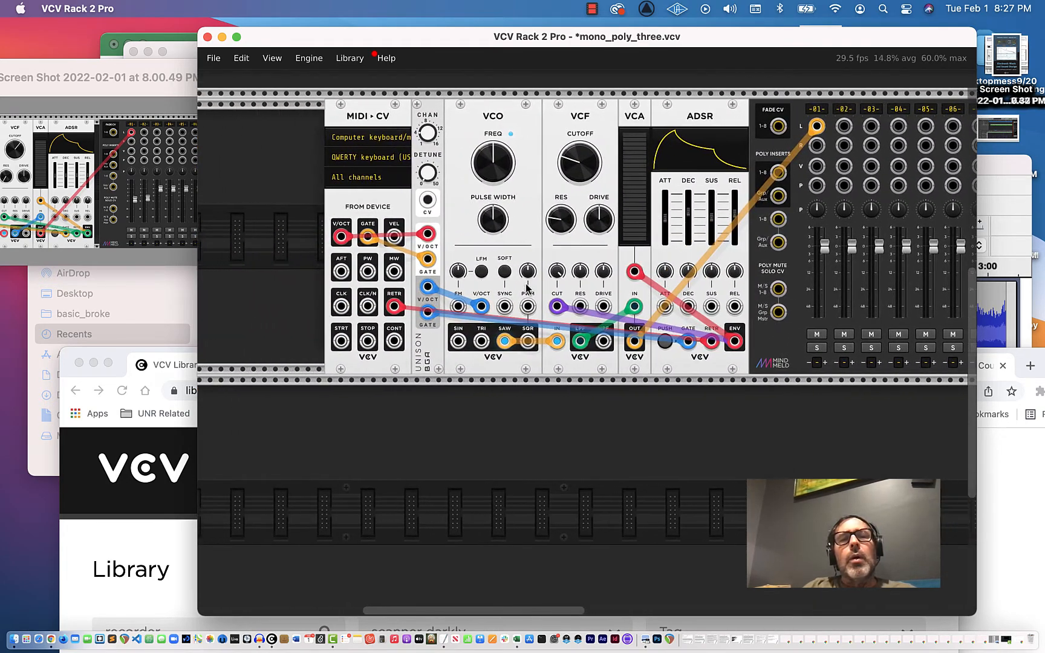
{"action": "scroll", "coordinate": [527, 289], "scroll_direction": "right", "scroll_amount": 3}
{"action": "scroll", "coordinate": [527, 289], "scroll_direction": "down", "scroll_amount": 1}
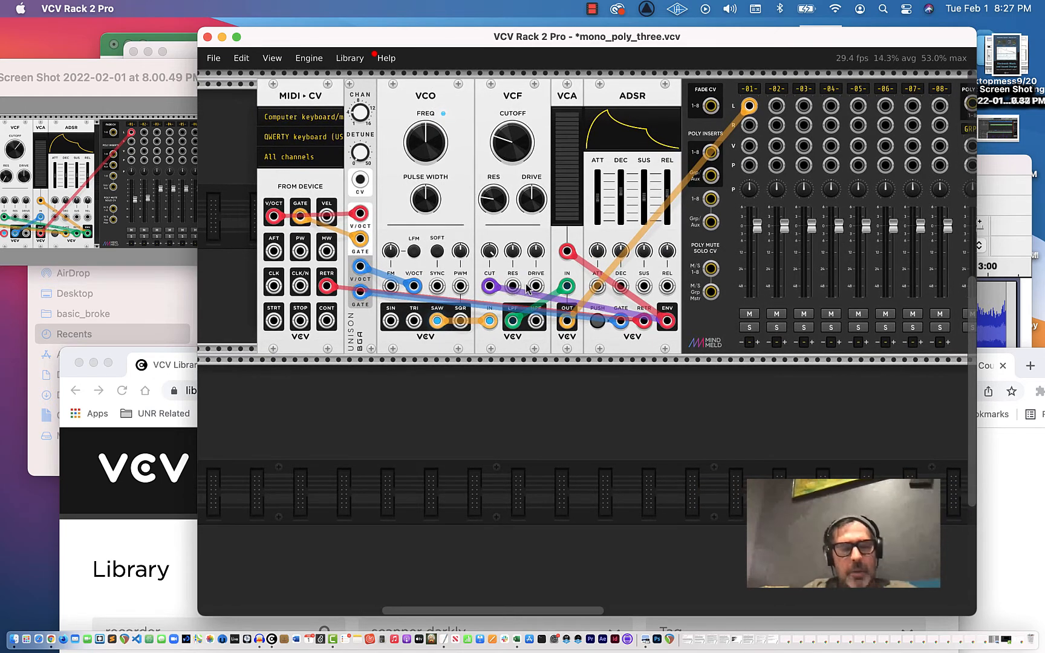
{"action": "key", "text": "z"}
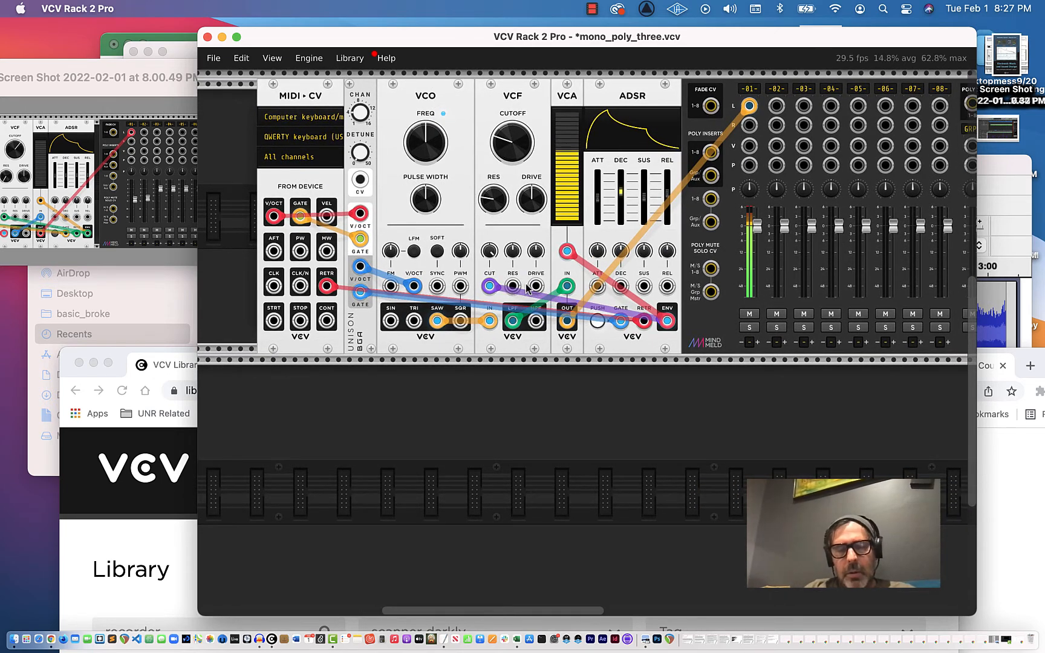
Lower MixMaster's channel 1 to about -17 dB, rebalance the master fader below its original level, and nudge channel 2 to about 1.2 dB.
{"action": "left_click_drag", "start_coordinate": [605, 41], "coordinate": [391, 52]}
{"action": "scroll", "coordinate": [532, 255], "scroll_direction": "right", "scroll_amount": 3}
{"action": "scroll", "coordinate": [531, 255], "scroll_direction": "right", "scroll_amount": 10}
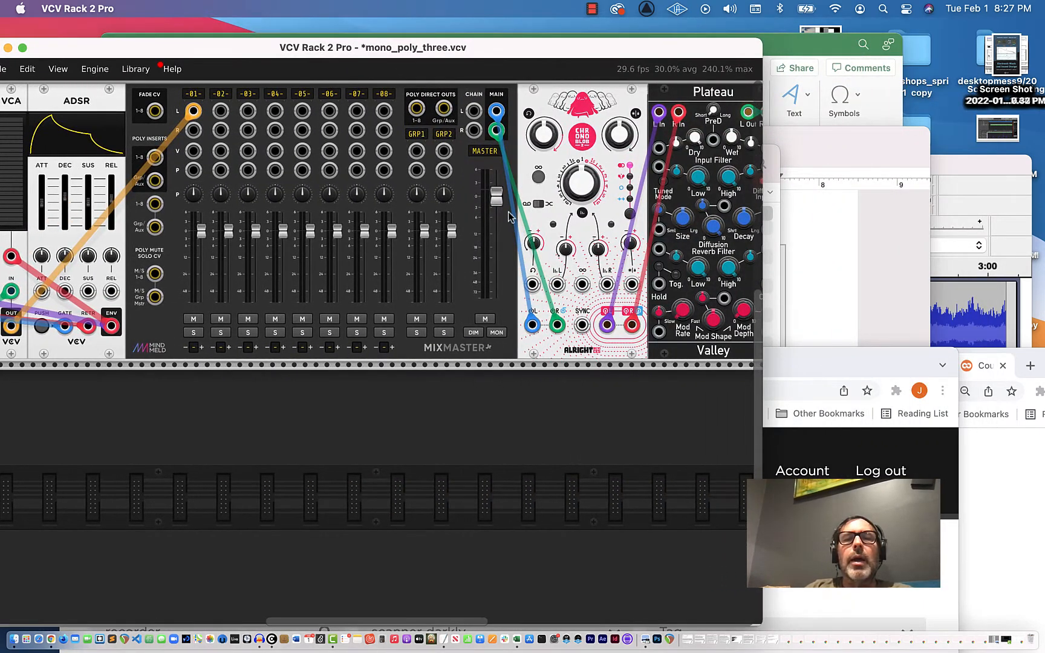
{"action": "left_click_drag", "start_coordinate": [496, 198], "coordinate": [497, 242]}
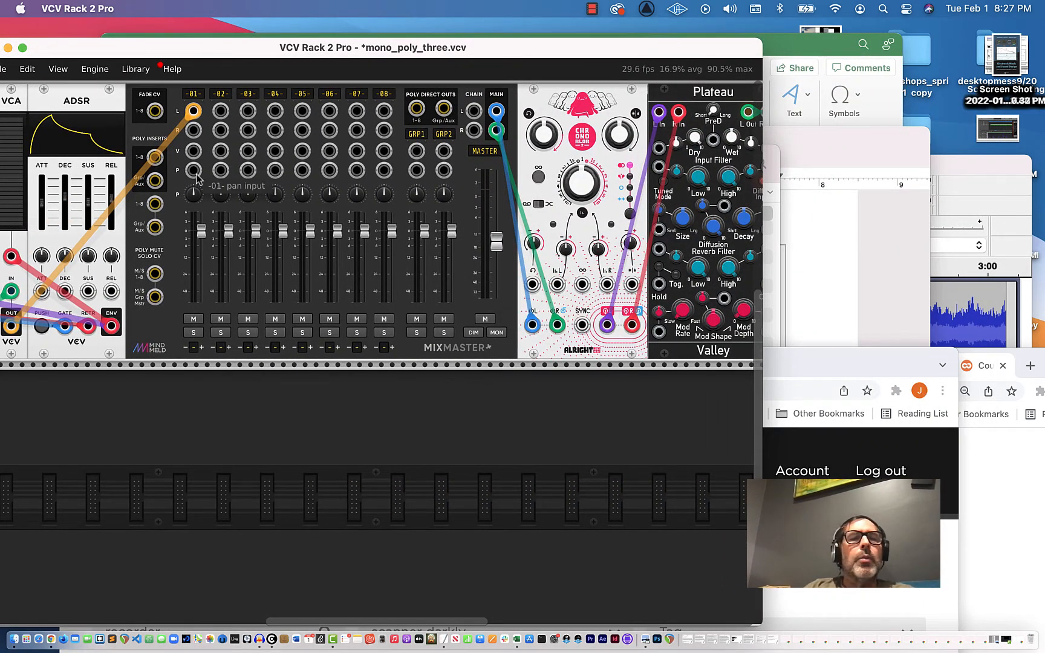
{"action": "left_click_drag", "start_coordinate": [202, 231], "coordinate": [201, 264]}
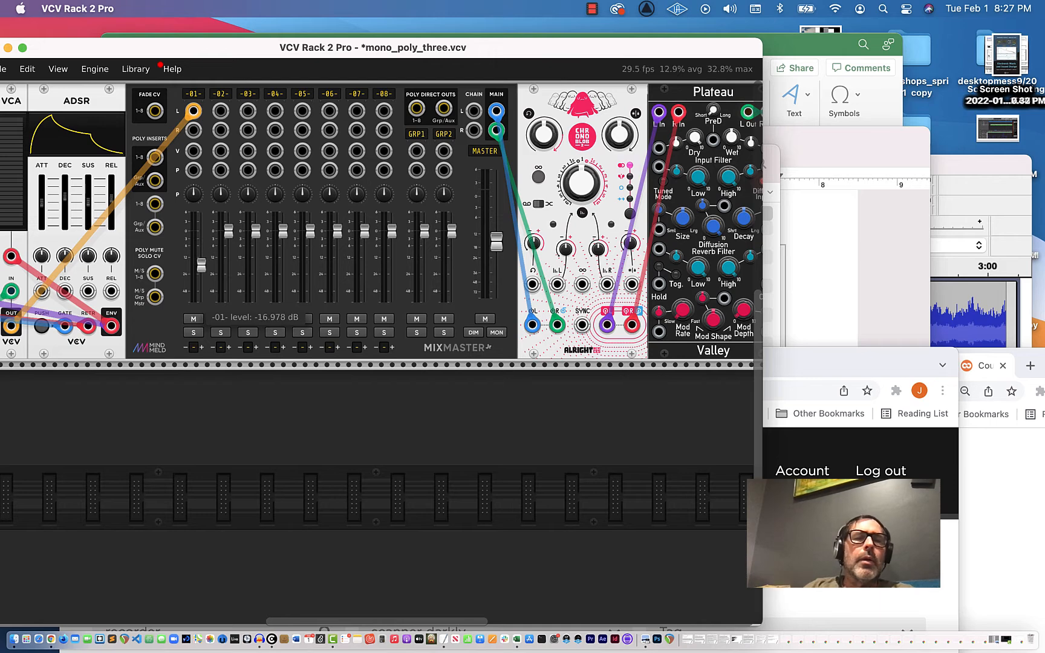
{"action": "left_click_drag", "start_coordinate": [504, 243], "coordinate": [500, 258]}
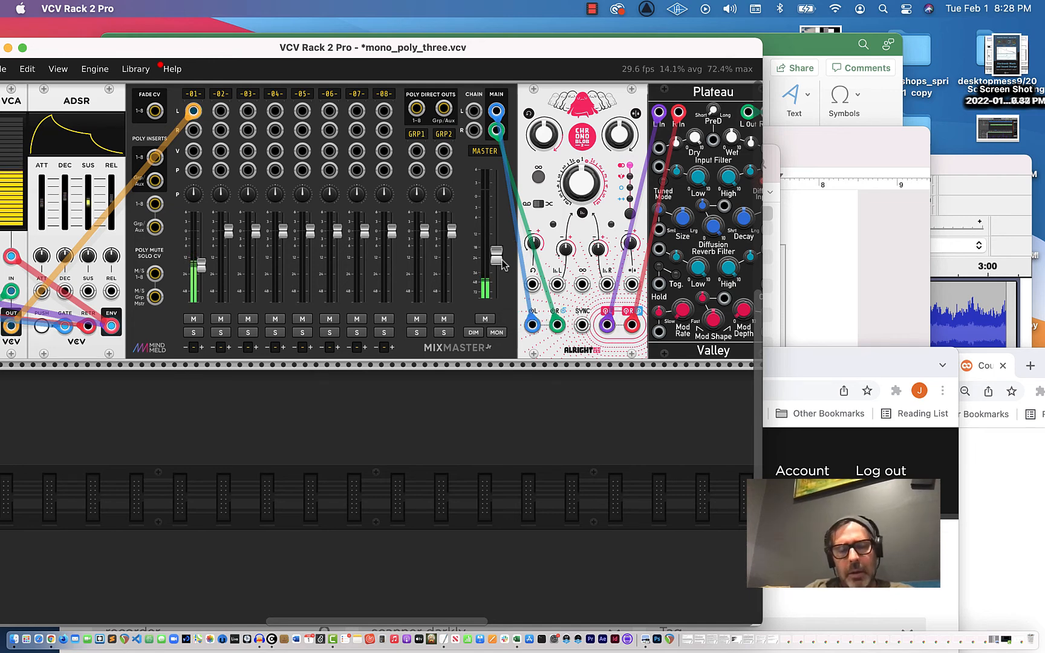
{"action": "left_click_drag", "start_coordinate": [502, 261], "coordinate": [502, 229]}
{"action": "mouse_move", "coordinate": [230, 229]}
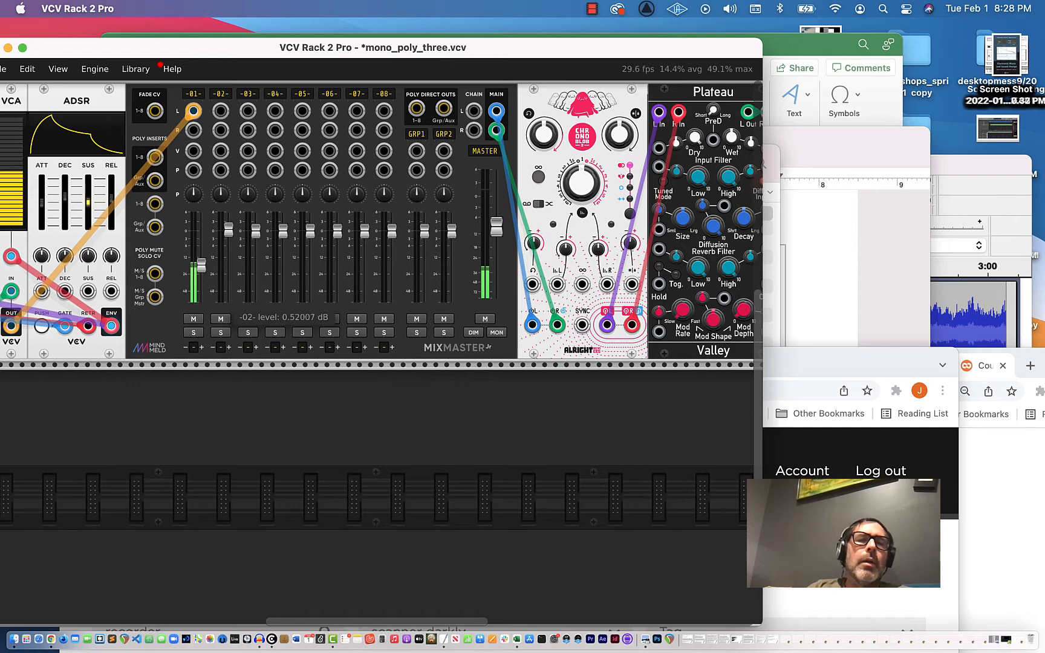
{"action": "left_click_drag", "start_coordinate": [229, 228], "coordinate": [228, 227]}
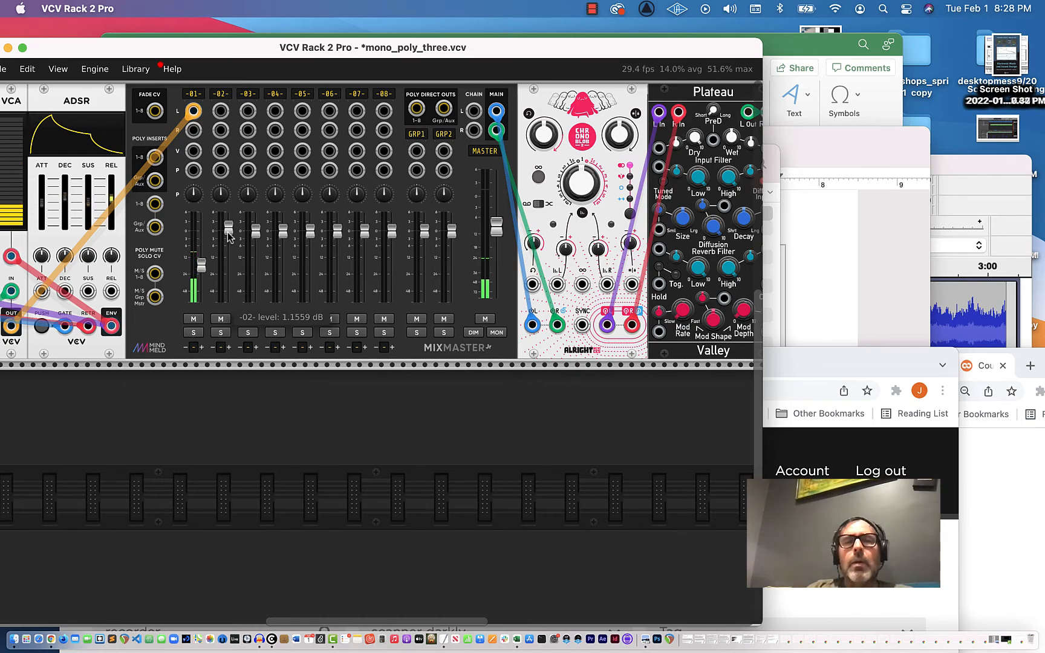
Start a recording with Master Recorder 2 and save its audio file as mono_poly_three_audio in the patches folder.
{"action": "scroll", "coordinate": [329, 200], "scroll_direction": "right", "scroll_amount": 10}
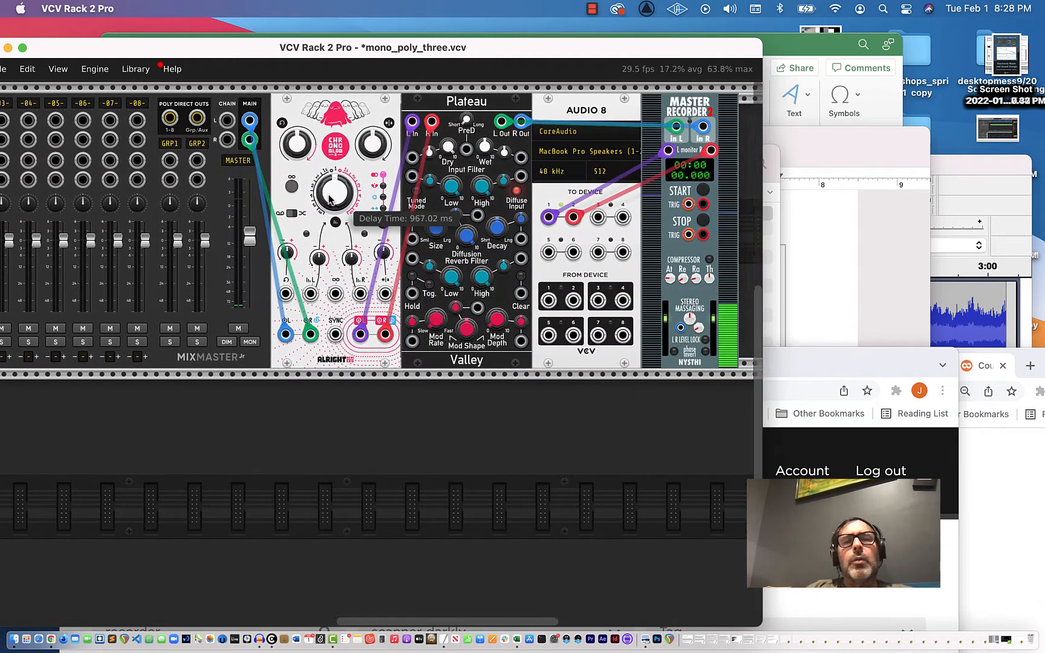
{"action": "scroll", "coordinate": [330, 197], "scroll_direction": "right", "scroll_amount": 7}
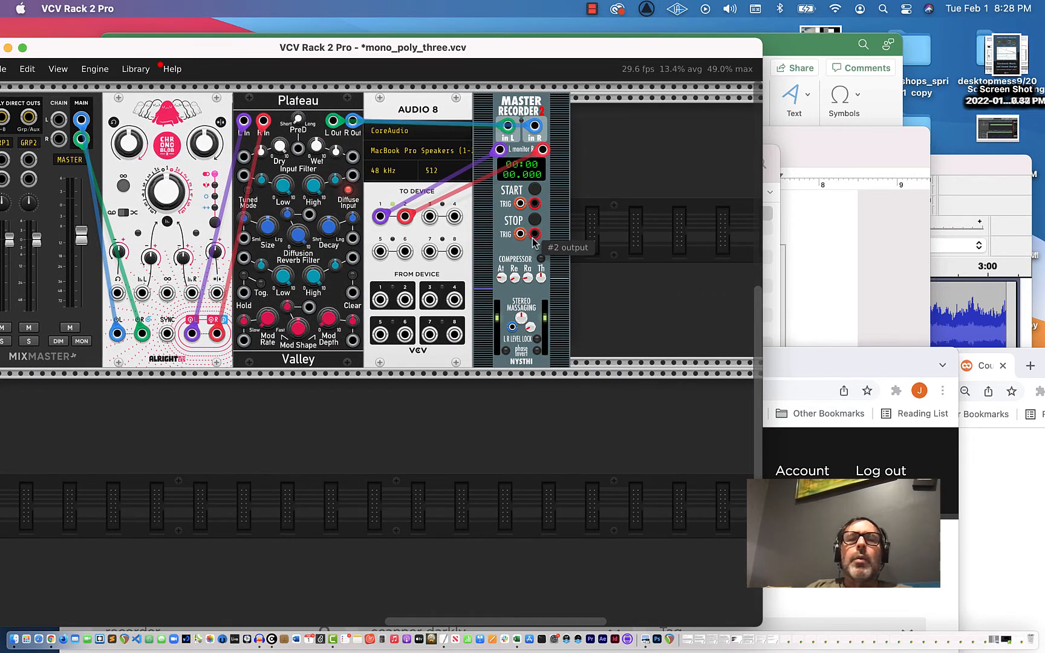
{"action": "left_click", "coordinate": [536, 190]}
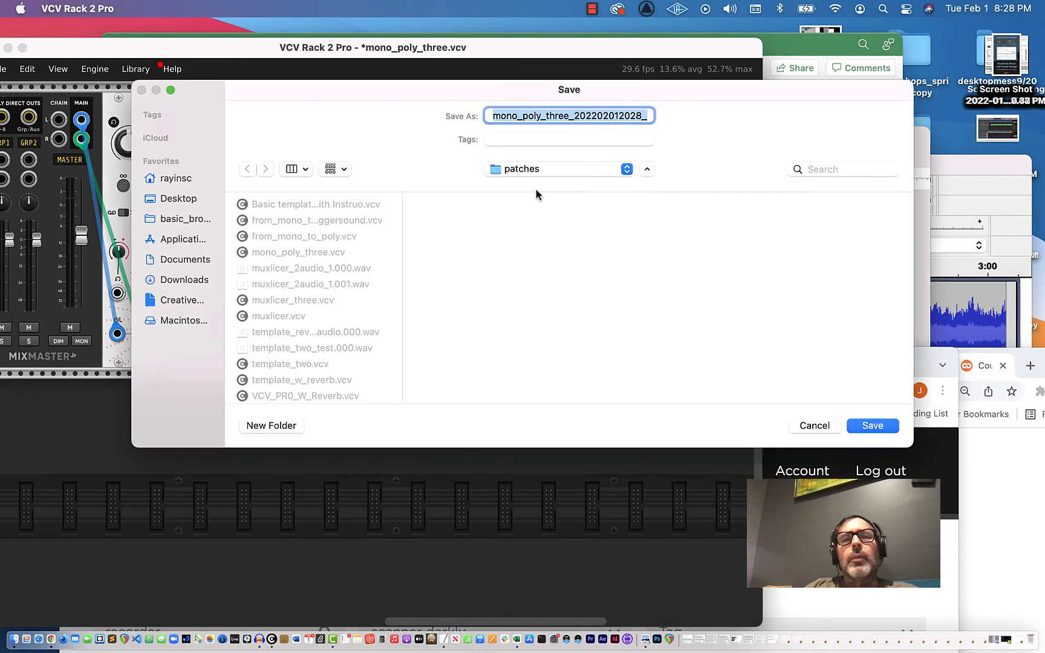
{"action": "left_click", "coordinate": [574, 115]}
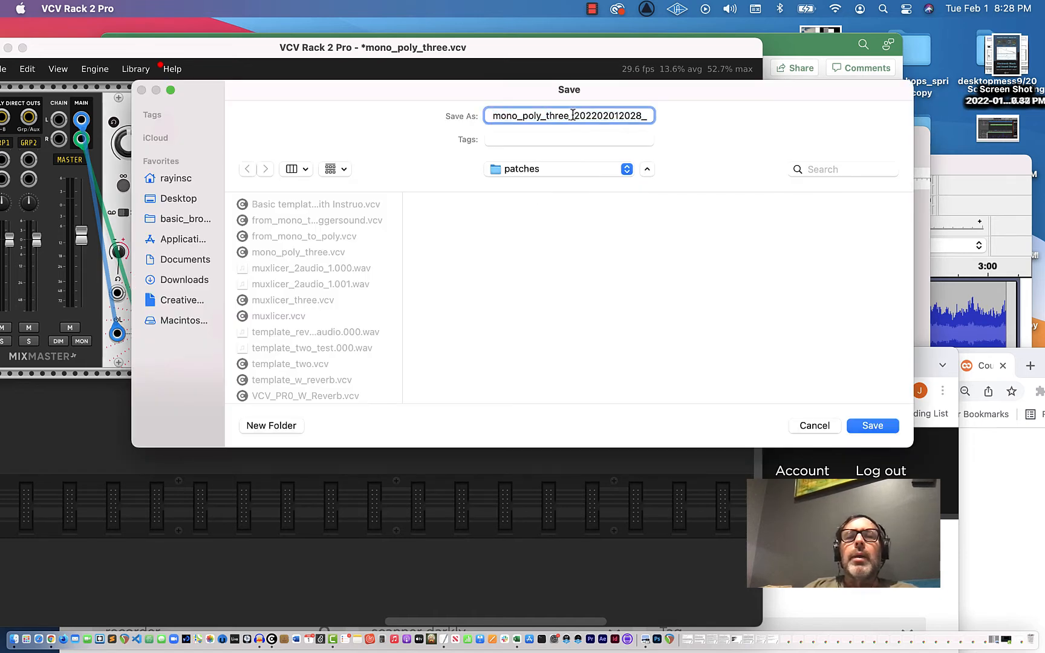
{"action": "left_click_drag", "start_coordinate": [574, 115], "coordinate": [668, 123]}
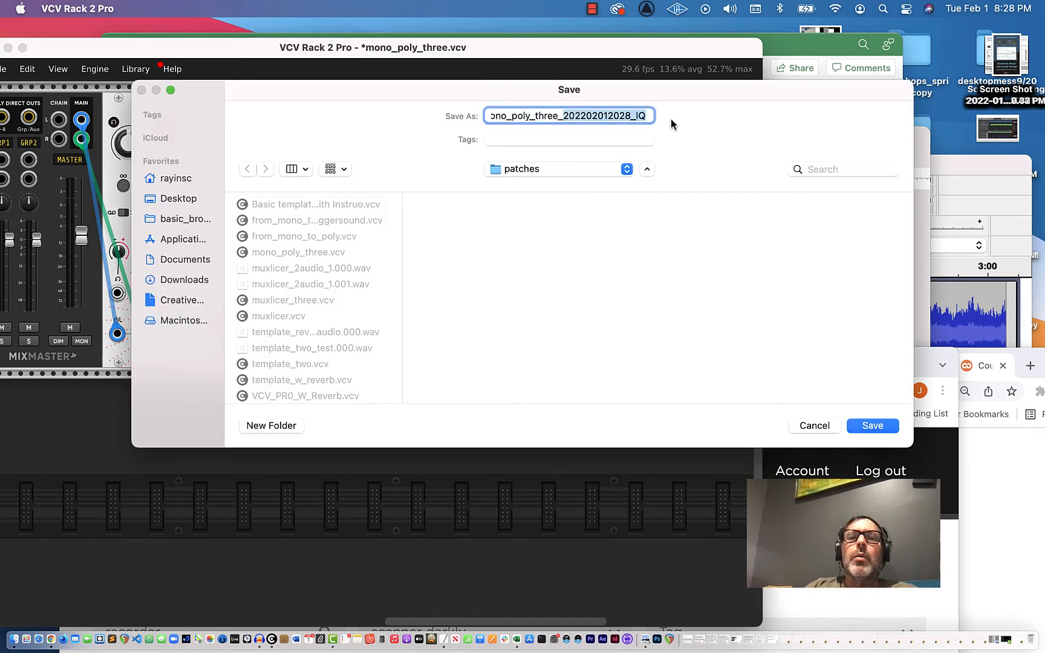
{"action": "type", "text": "audio"}
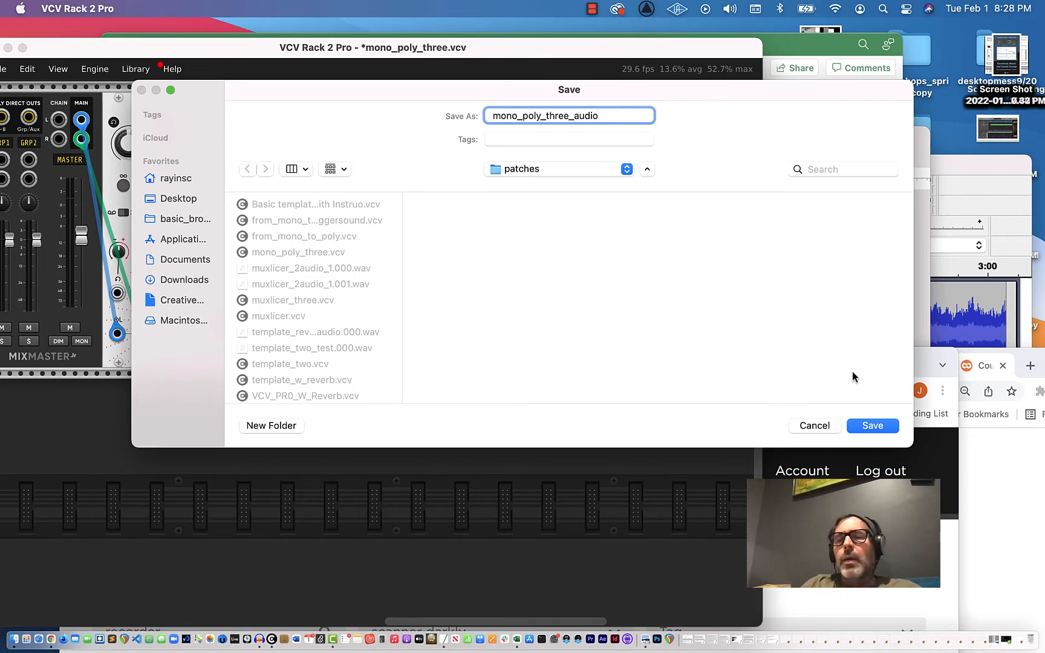
{"action": "left_click", "coordinate": [873, 425]}
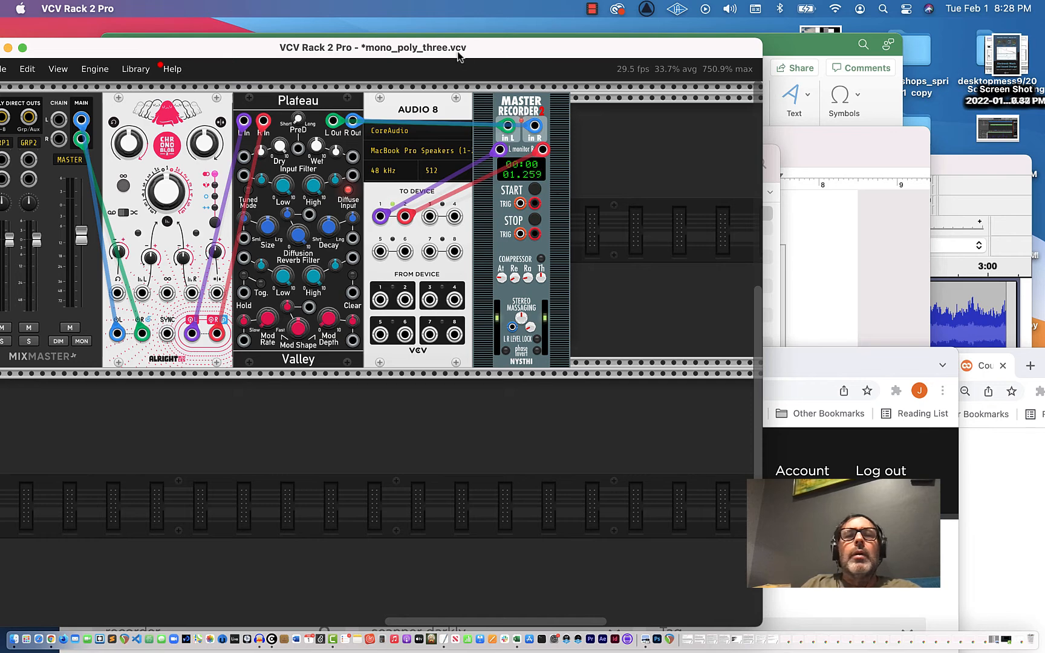
Look over the patch from MIDI-CV to Master Recorder 2 while it records, and stop the recording.
{"action": "left_click_drag", "start_coordinate": [458, 57], "coordinate": [585, 34]}
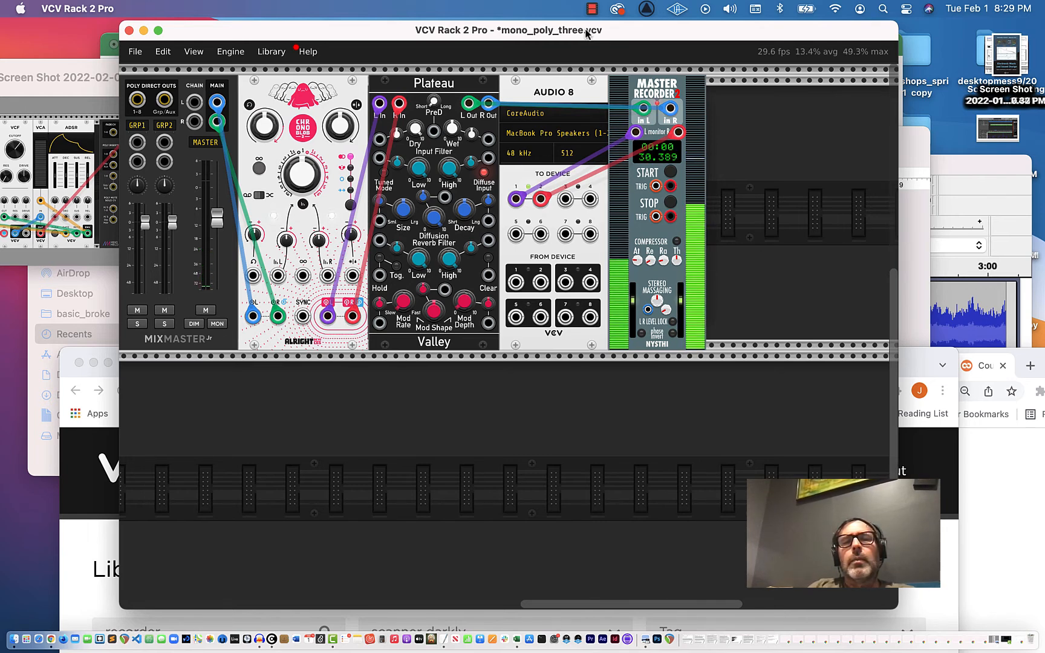
{"action": "scroll", "coordinate": [444, 207], "scroll_direction": "left", "scroll_amount": 5}
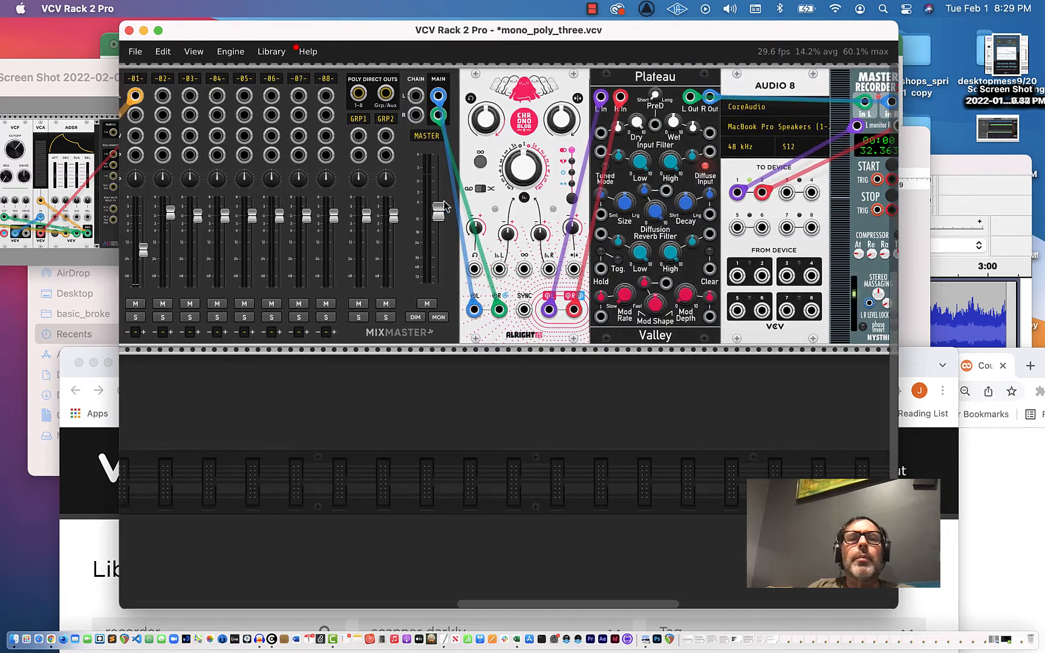
{"action": "scroll", "coordinate": [444, 207], "scroll_direction": "left", "scroll_amount": 15}
{"action": "scroll", "coordinate": [444, 207], "scroll_direction": "up", "scroll_amount": 2}
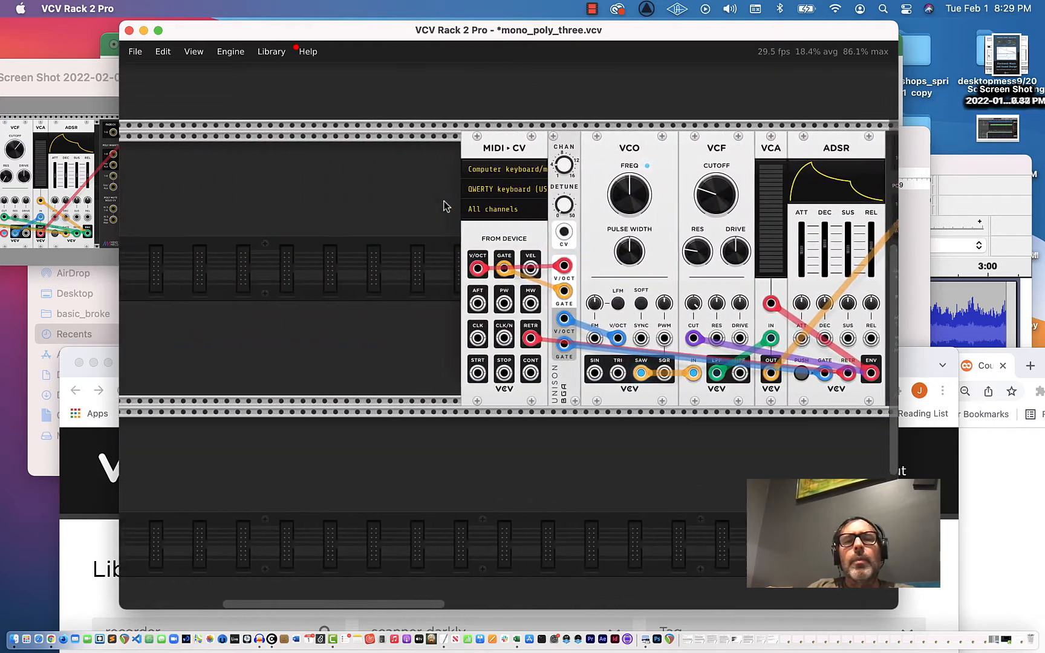
{"action": "scroll", "coordinate": [445, 206], "scroll_direction": "right", "scroll_amount": 20}
{"action": "scroll", "coordinate": [444, 207], "scroll_direction": "down", "scroll_amount": 2}
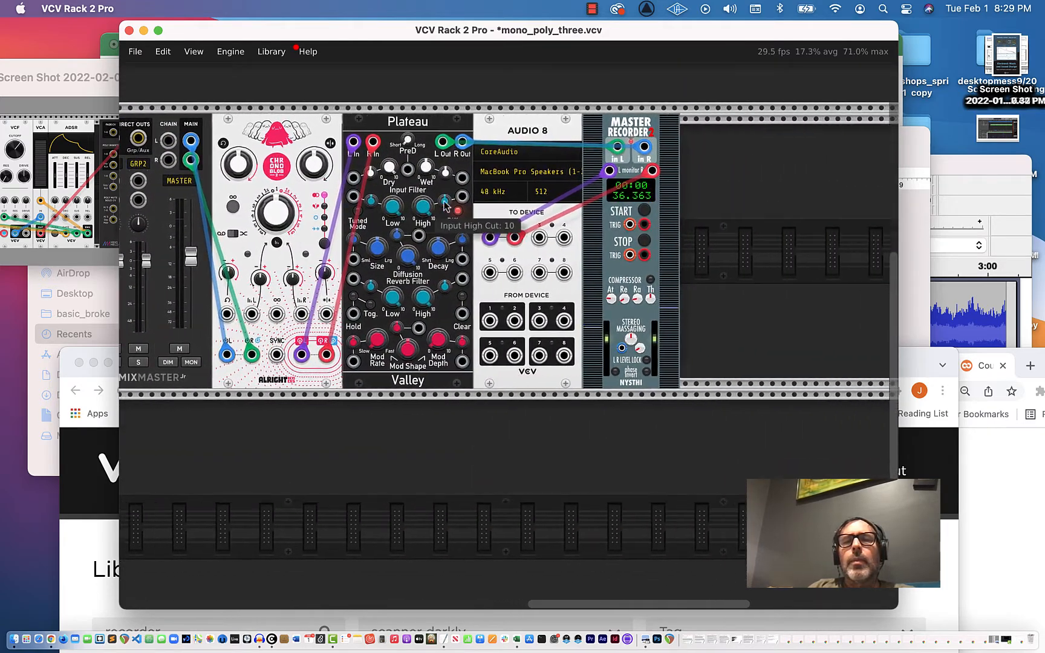
{"action": "scroll", "coordinate": [445, 205], "scroll_direction": "right", "scroll_amount": 3}
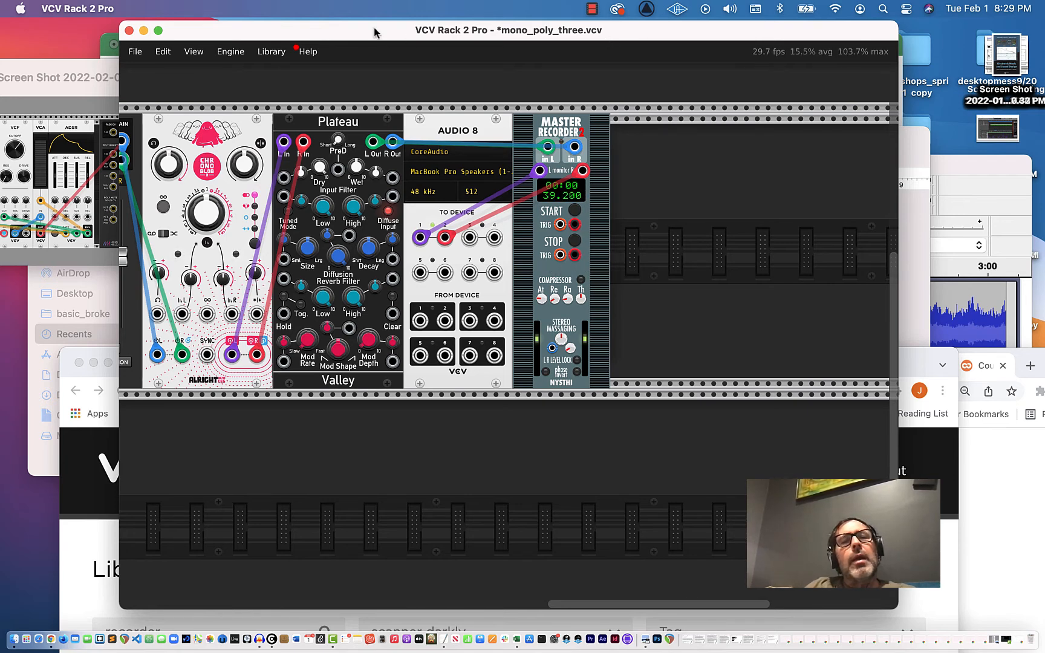
{"action": "left_click_drag", "start_coordinate": [375, 32], "coordinate": [427, 21]}
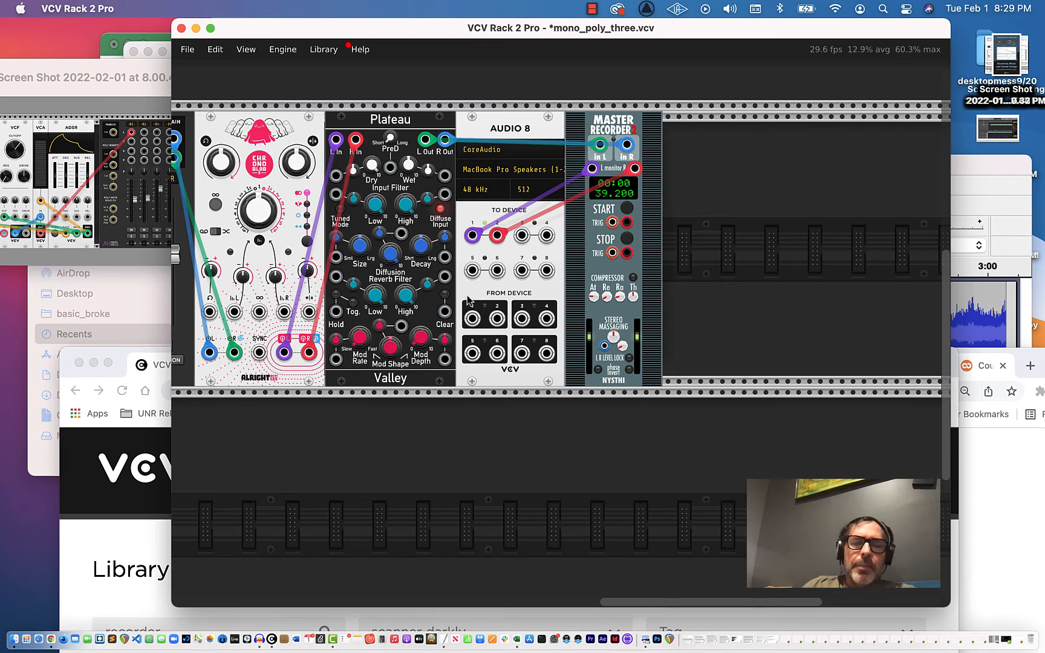
{"action": "scroll", "coordinate": [467, 299], "scroll_direction": "left", "scroll_amount": 10}
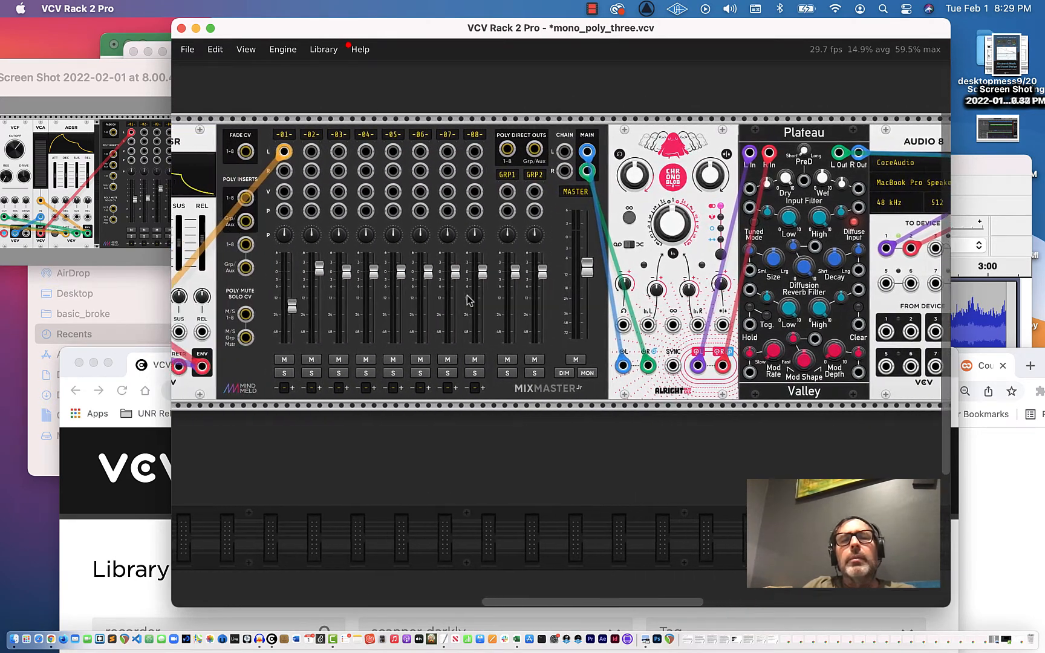
{"action": "scroll", "coordinate": [467, 299], "scroll_direction": "left", "scroll_amount": 2}
{"action": "scroll", "coordinate": [468, 300], "scroll_direction": "right", "scroll_amount": 10}
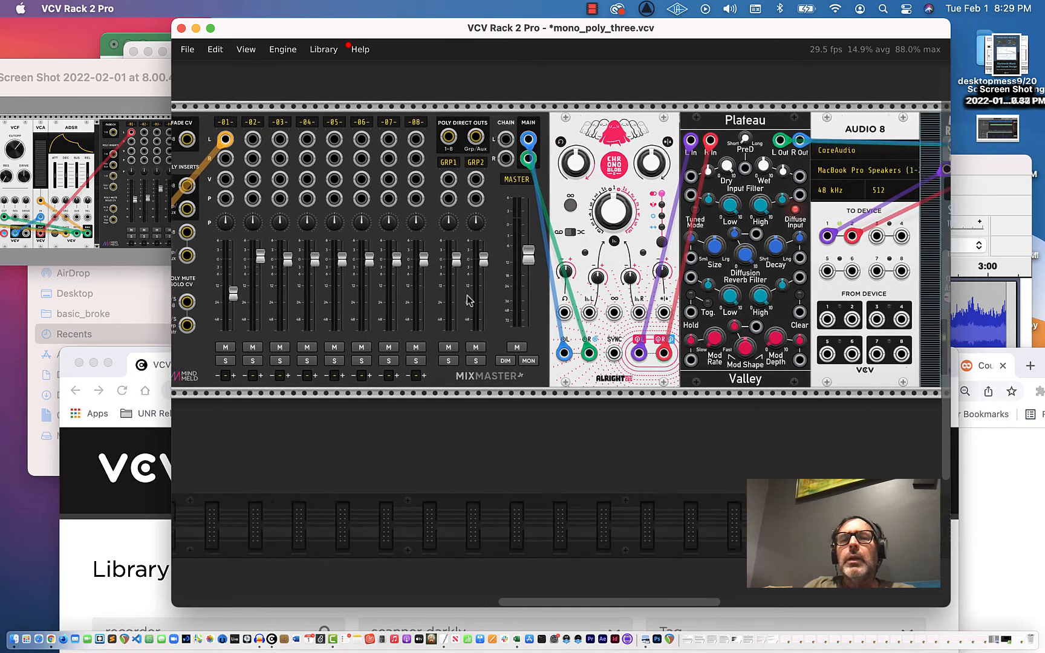
{"action": "scroll", "coordinate": [467, 299], "scroll_direction": "down", "scroll_amount": 2}
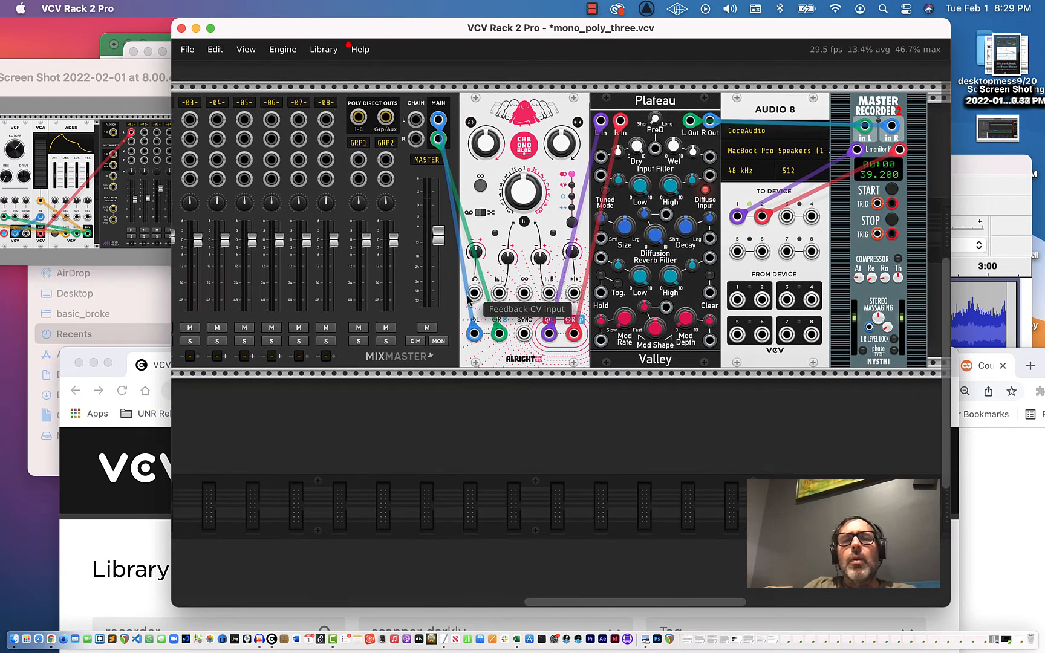
Adjust Chronoblob's Dry/Wet mix and Plateau's Wet level while listening to the patch.
{"action": "scroll", "coordinate": [468, 300], "scroll_direction": "up", "scroll_amount": 3}
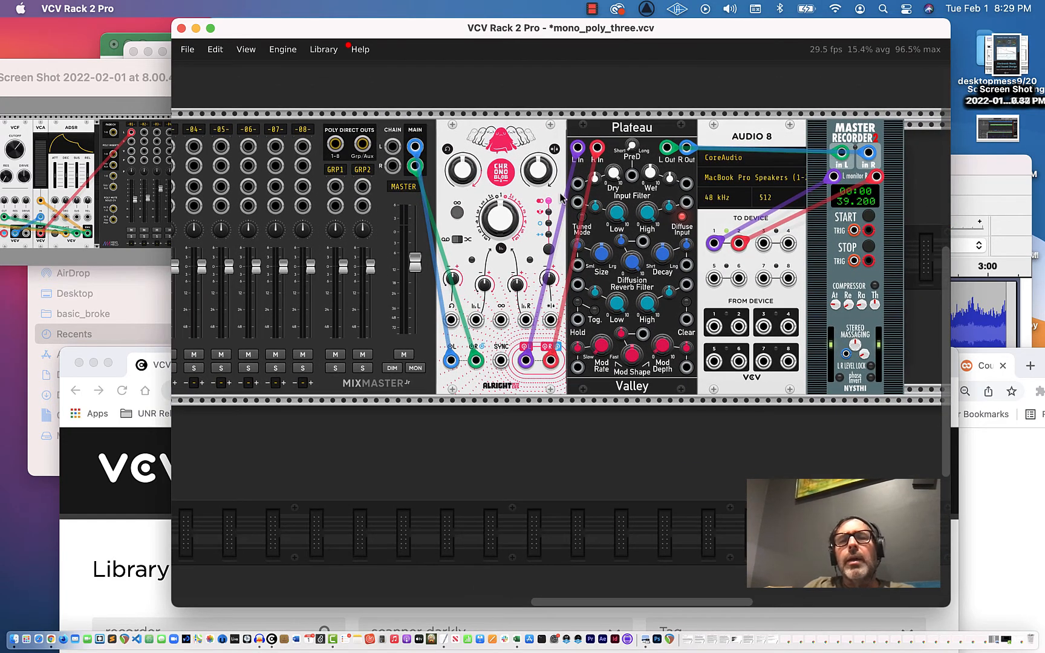
{"action": "mouse_move", "coordinate": [542, 174]}
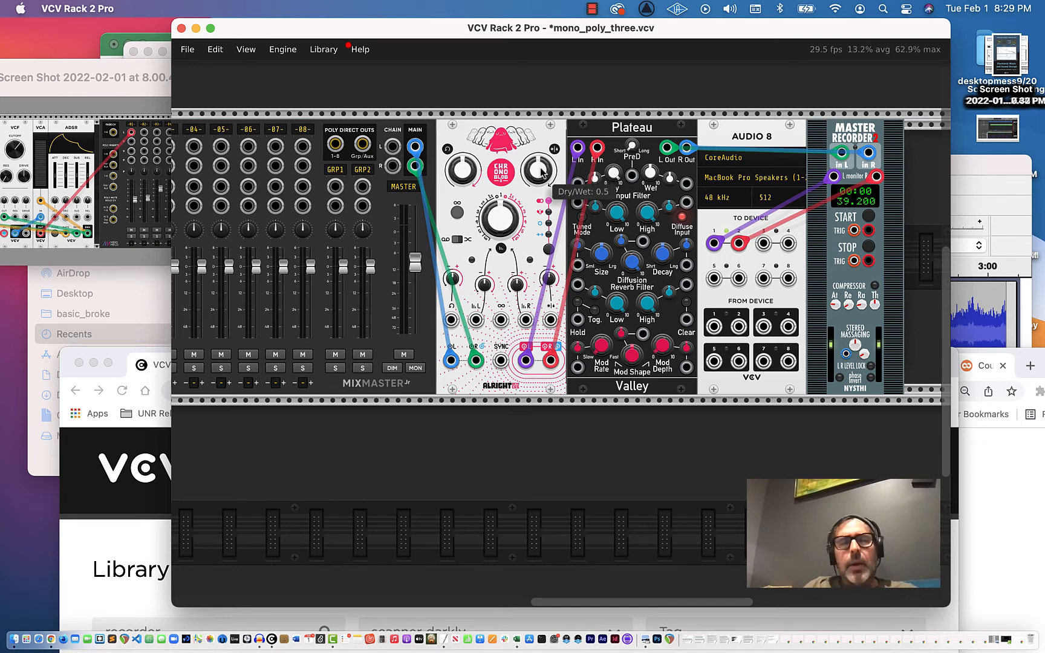
{"action": "left_click_drag", "start_coordinate": [542, 173], "coordinate": [542, 175]}
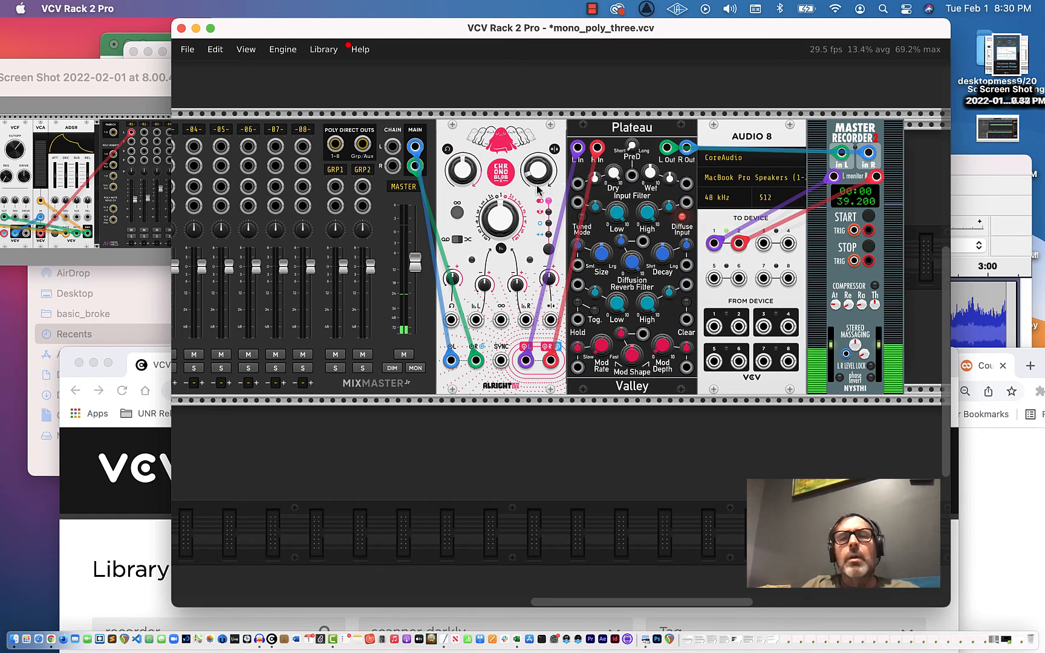
{"action": "left_click_drag", "start_coordinate": [535, 171], "coordinate": [535, 177]}
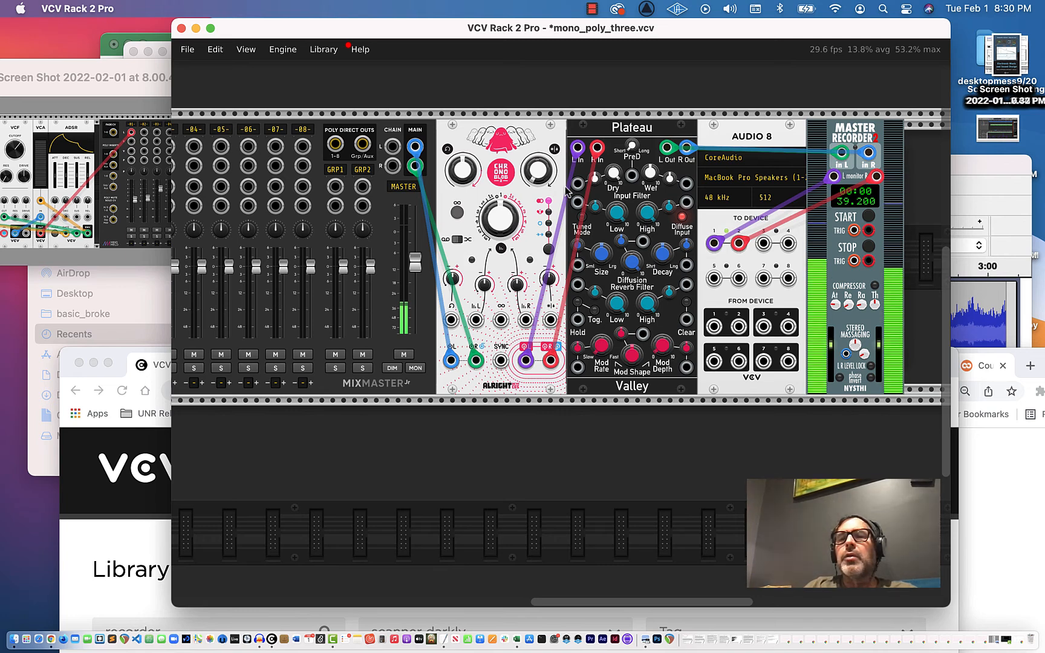
{"action": "left_click_drag", "start_coordinate": [649, 176], "coordinate": [649, 239]}
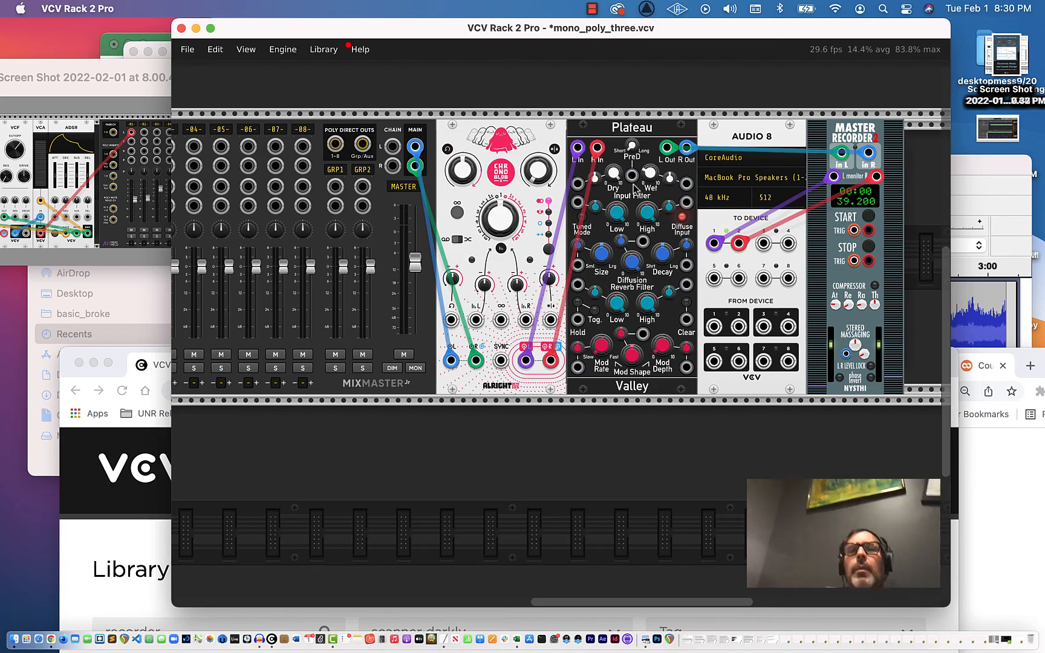
{"action": "mouse_move", "coordinate": [616, 180]}
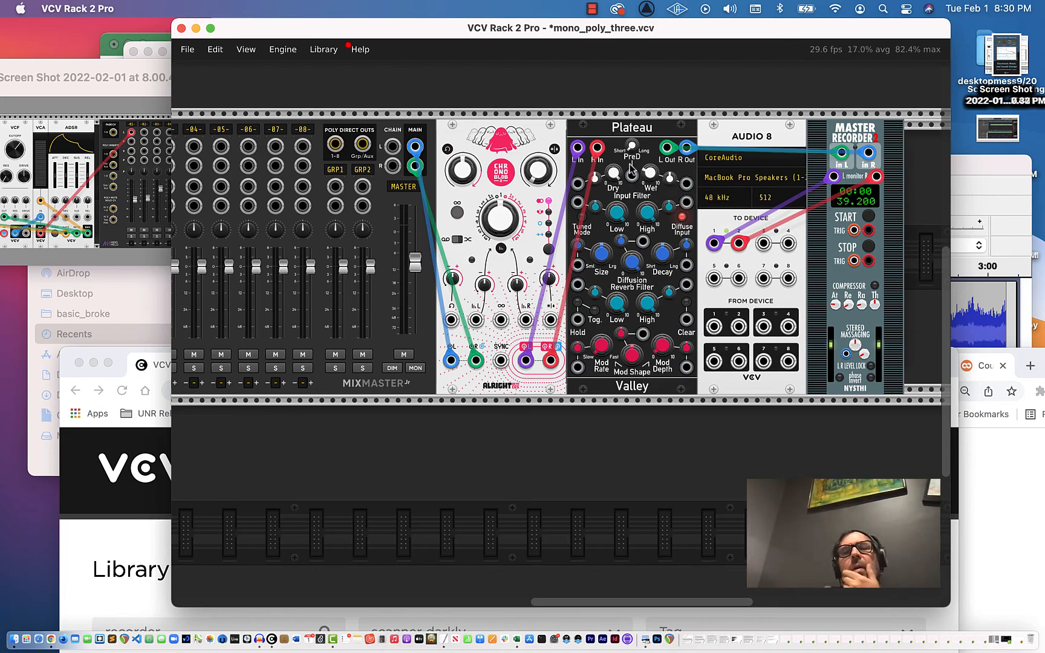
Examine the patch's signal chain from MIDI-CV and the VCO through MixMaster to Chronoblob and Plateau.
{"action": "scroll", "coordinate": [385, 227], "scroll_direction": "left", "scroll_amount": 2}
{"action": "scroll", "coordinate": [385, 227], "scroll_direction": "down", "scroll_amount": 1}
{"action": "scroll", "coordinate": [385, 227], "scroll_direction": "left", "scroll_amount": 10}
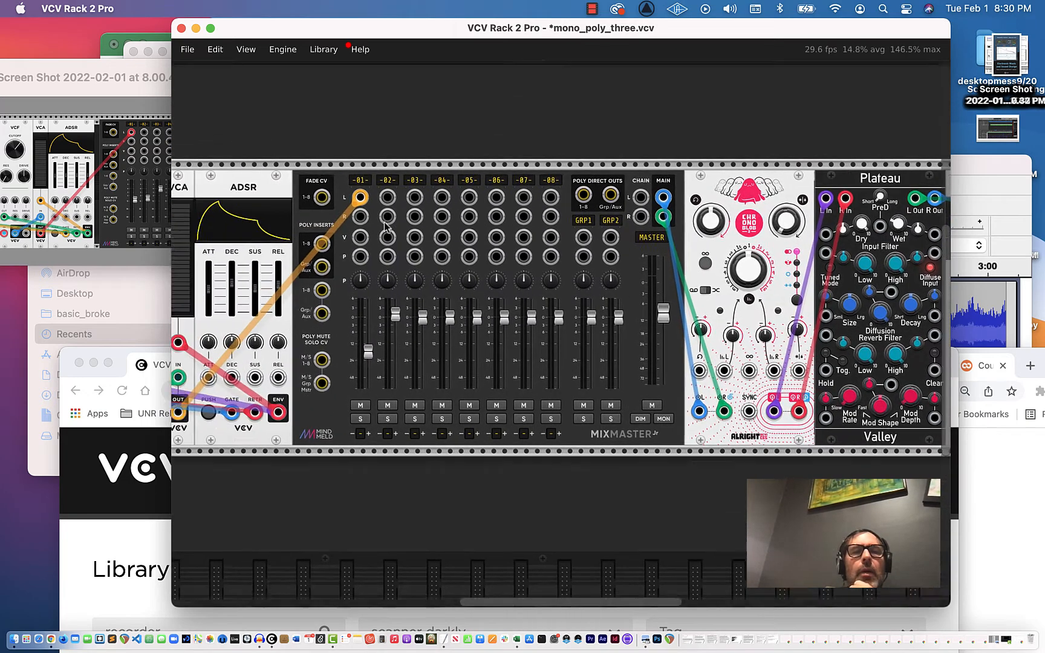
{"action": "scroll", "coordinate": [385, 227], "scroll_direction": "down", "scroll_amount": 2}
{"action": "scroll", "coordinate": [386, 227], "scroll_direction": "up", "scroll_amount": 3}
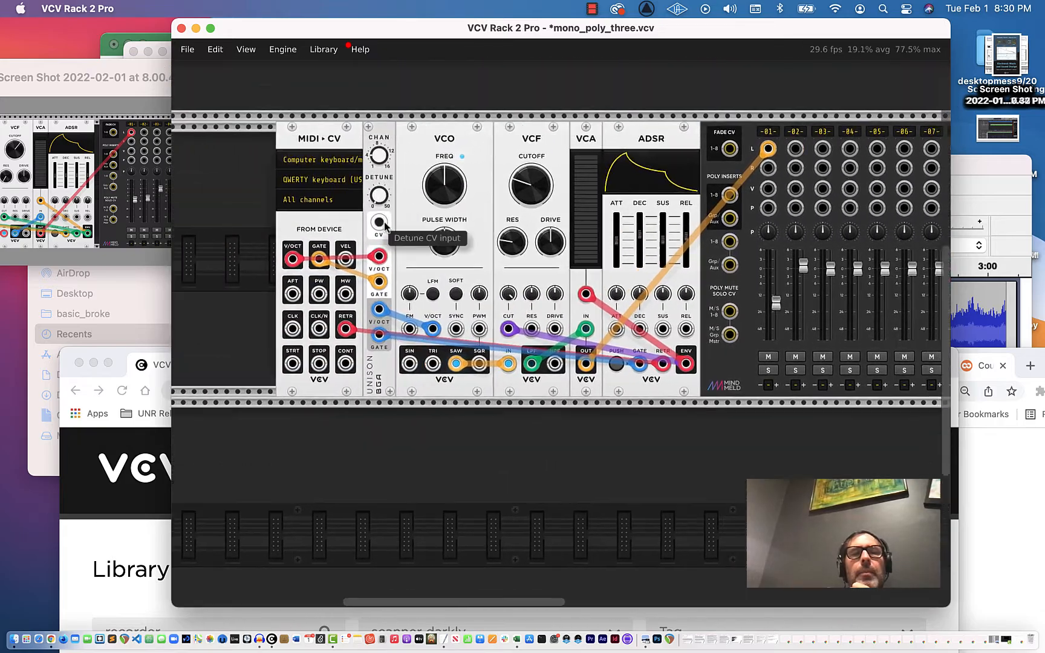
{"action": "scroll", "coordinate": [385, 226], "scroll_direction": "right", "scroll_amount": 5}
{"action": "scroll", "coordinate": [383, 222], "scroll_direction": "right", "scroll_amount": 10}
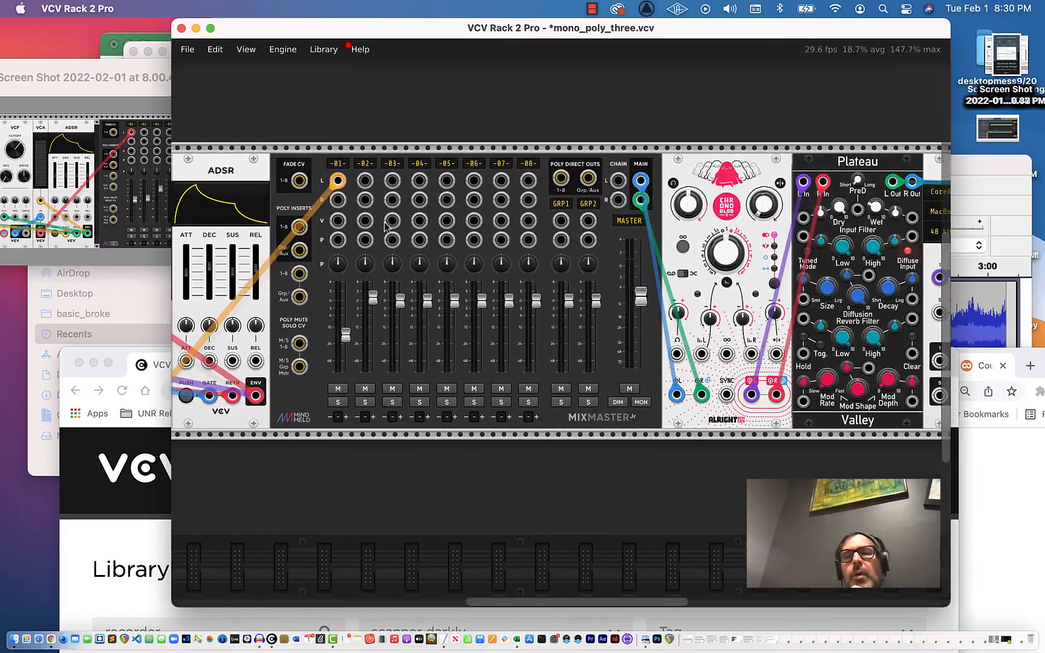
{"action": "scroll", "coordinate": [384, 222], "scroll_direction": "down", "scroll_amount": 1}
{"action": "scroll", "coordinate": [383, 222], "scroll_direction": "left", "scroll_amount": 10}
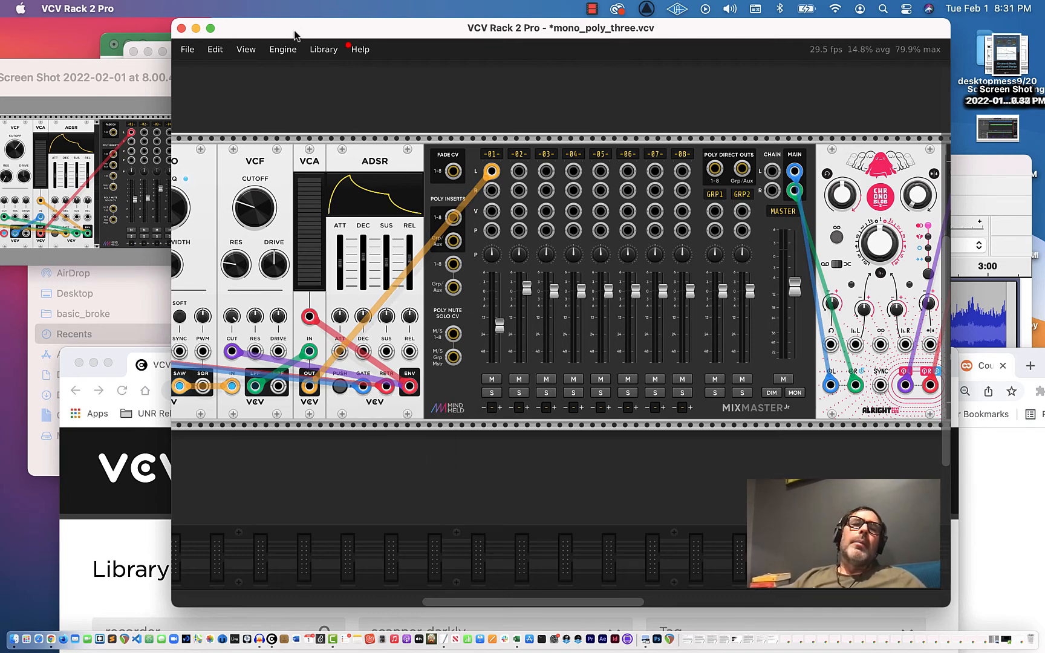
Switch to Chrome, move its window up over the patch, and show the Spring 2022 AMD 308 course page.
{"action": "left_click_drag", "start_coordinate": [294, 24], "coordinate": [290, 63]}
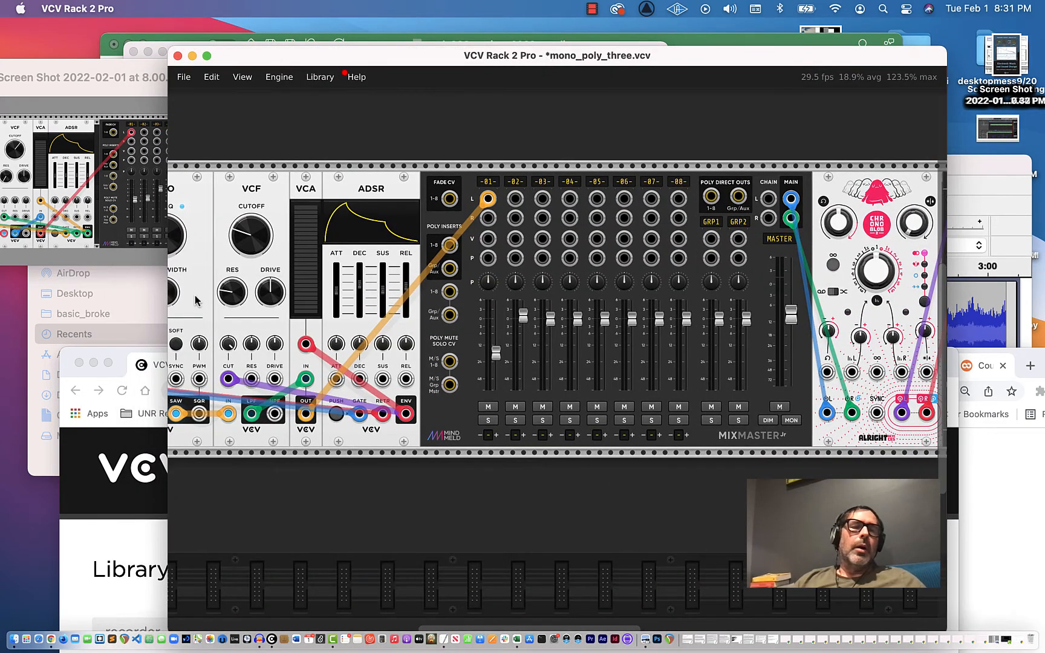
{"action": "left_click", "coordinate": [126, 358]}
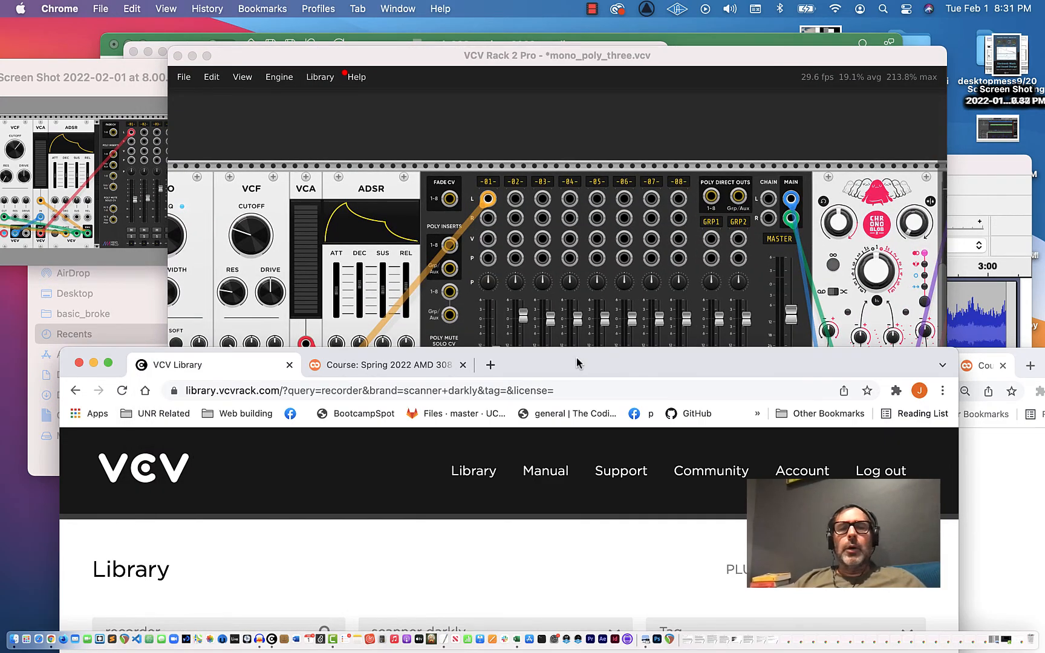
{"action": "left_click_drag", "start_coordinate": [576, 366], "coordinate": [544, 75]}
{"action": "left_click", "coordinate": [388, 174]}
{"action": "scroll", "coordinate": [525, 373], "scroll_direction": "up", "scroll_amount": 10}
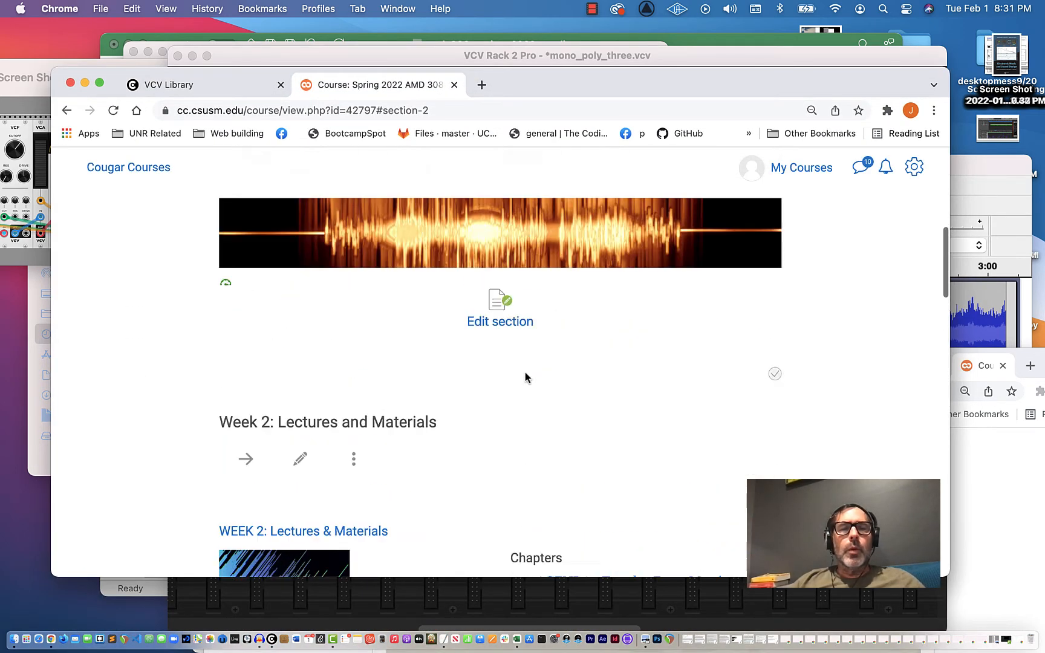
Find VCV Rack Poly Patch in the course's Week 2 materials and download it to the sounds folder.
{"action": "scroll", "coordinate": [524, 372], "scroll_direction": "down", "scroll_amount": 12}
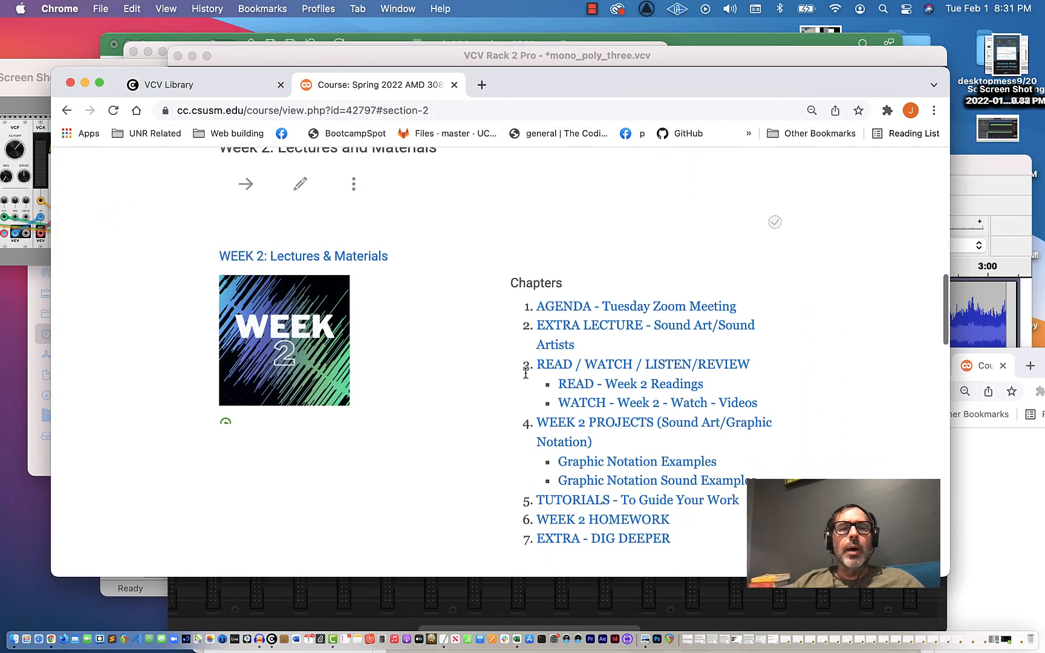
{"action": "scroll", "coordinate": [525, 375], "scroll_direction": "down", "scroll_amount": 3}
{"action": "scroll", "coordinate": [525, 375], "scroll_direction": "down", "scroll_amount": 6}
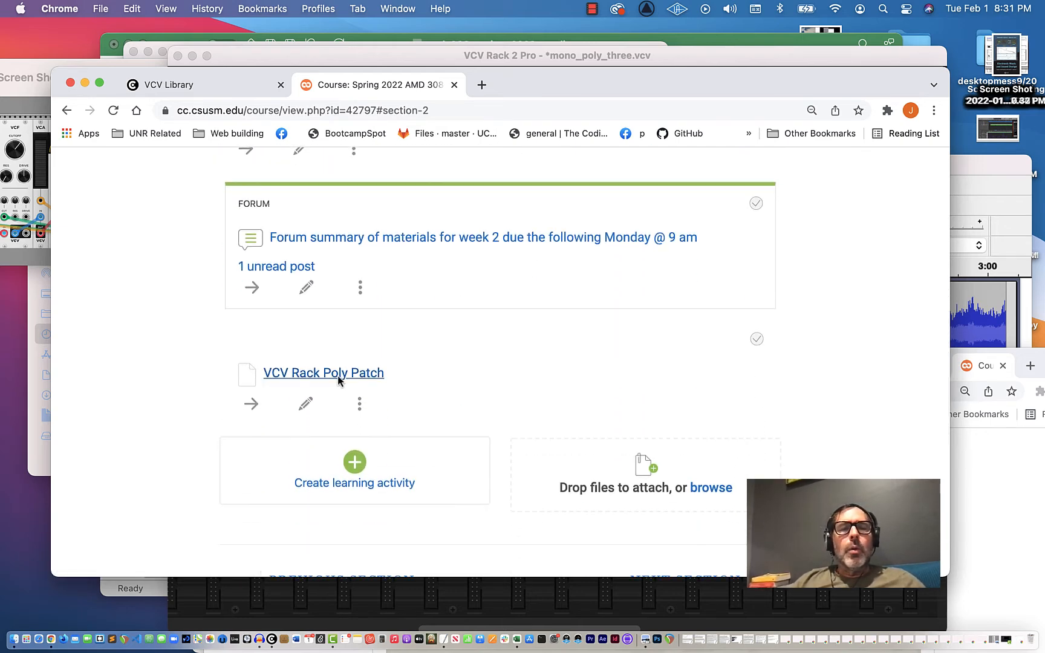
{"action": "left_click", "coordinate": [337, 375]}
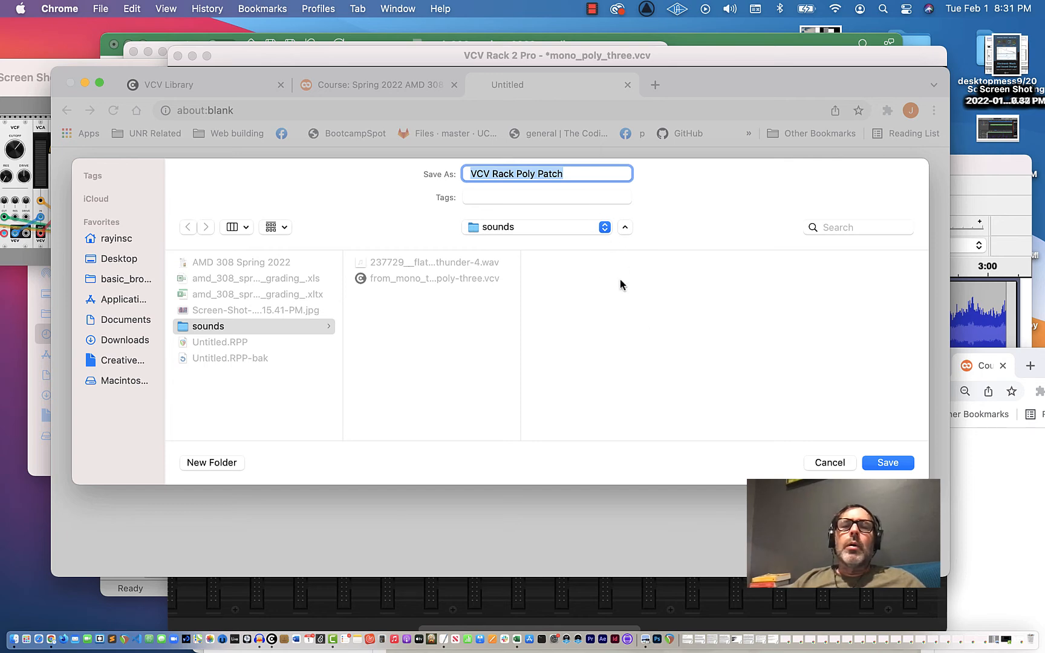
{"action": "left_click", "coordinate": [888, 464]}
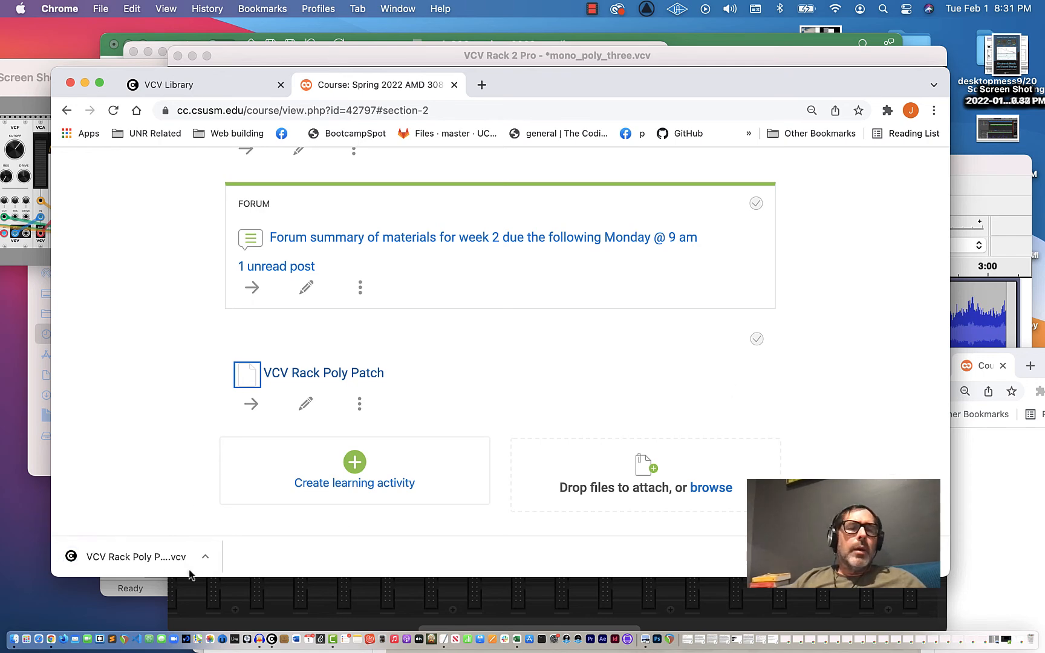
Switch back to VCV Rack and reposition its window over the browser.
{"action": "left_click", "coordinate": [234, 618]}
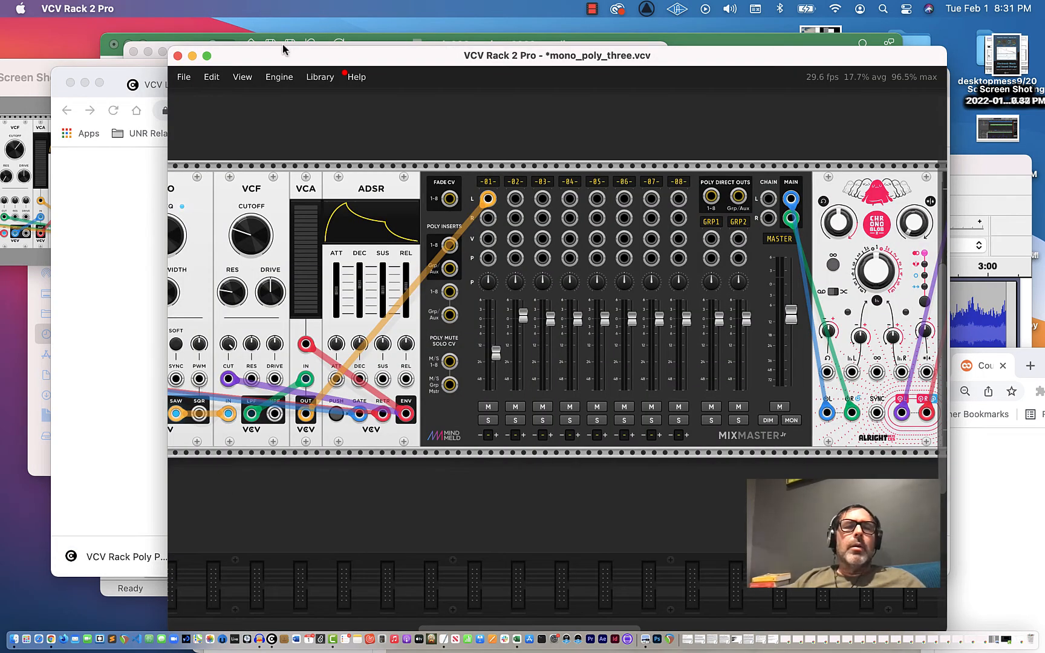
{"action": "left_click_drag", "start_coordinate": [285, 53], "coordinate": [219, 53]}
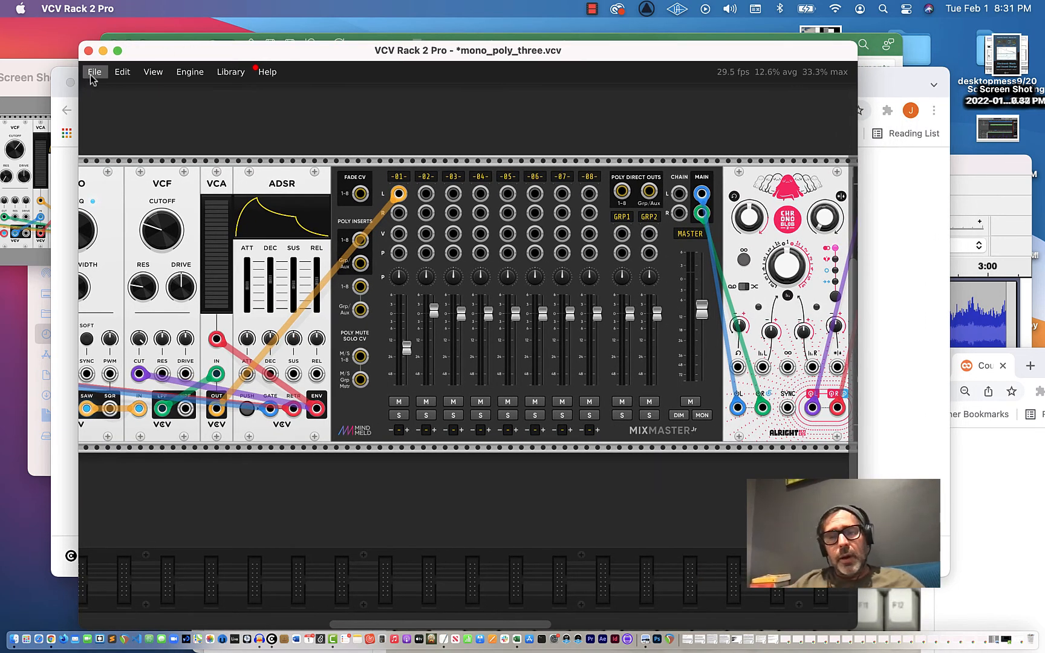
{"action": "left_click", "coordinate": [93, 77]}
{"action": "left_click", "coordinate": [100, 104]}
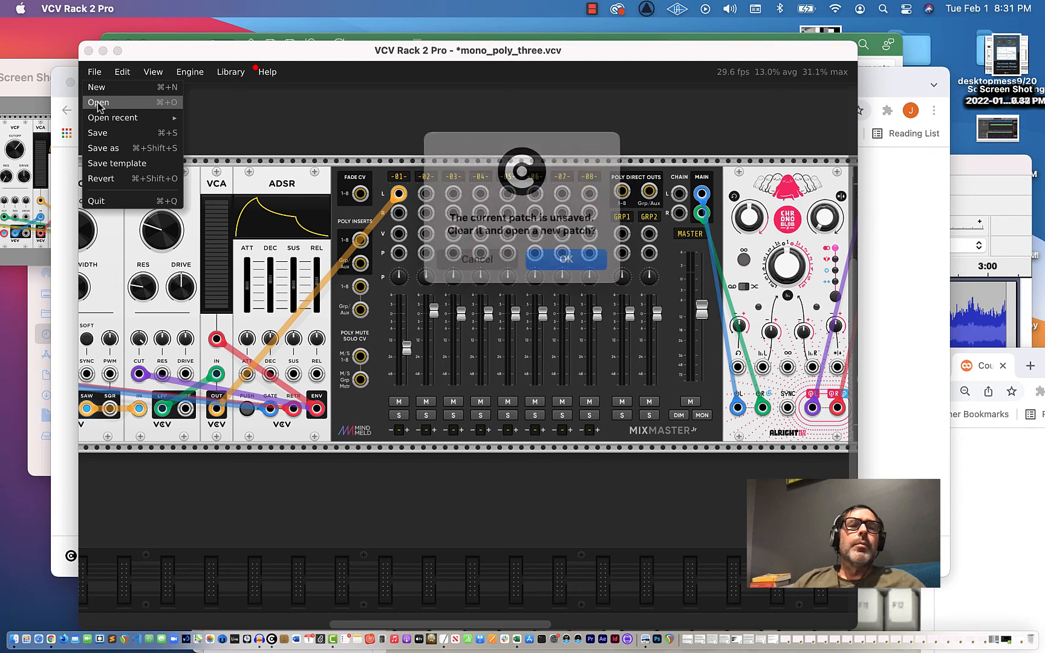
{"action": "left_click", "coordinate": [495, 259]}
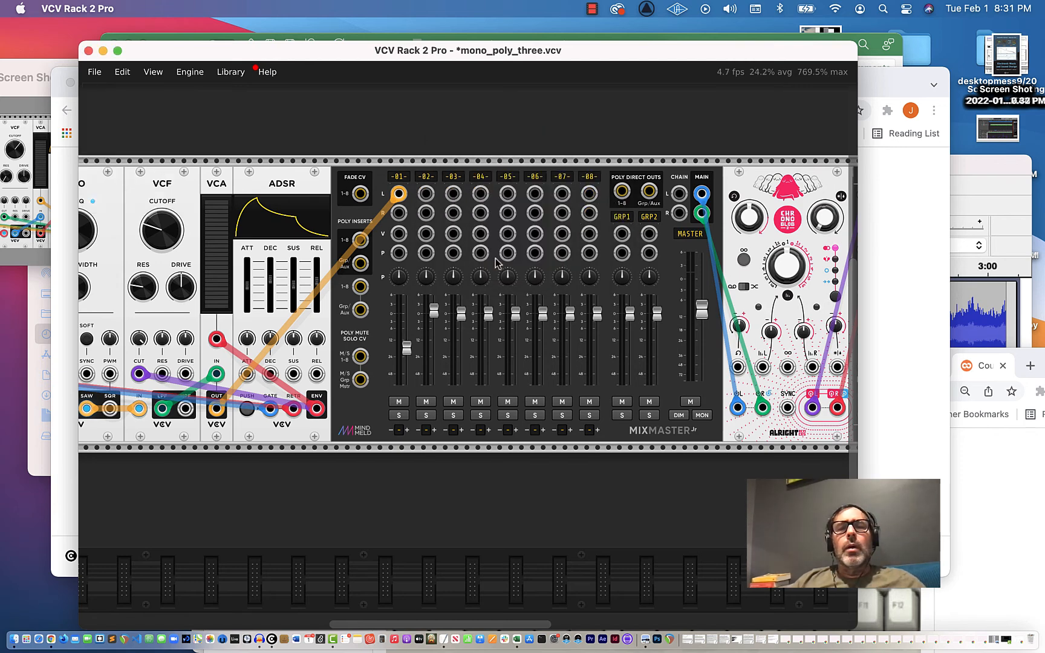
Save the current patch and open from_mono_to_poly-three.vcv from the sounds folder.
{"action": "left_click", "coordinate": [96, 74]}
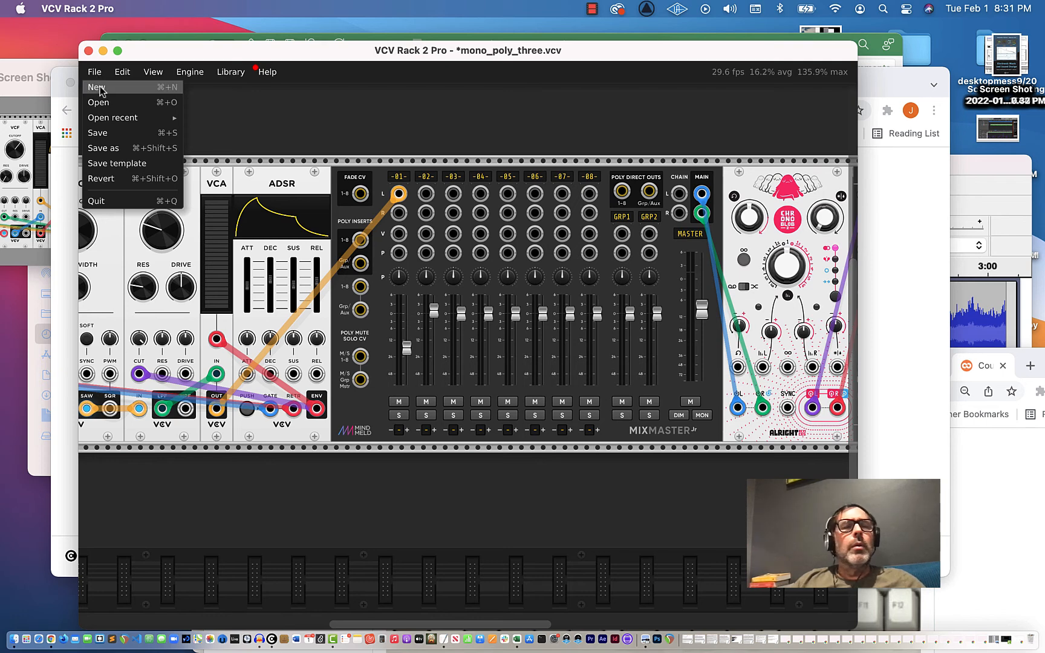
{"action": "left_click", "coordinate": [103, 135]}
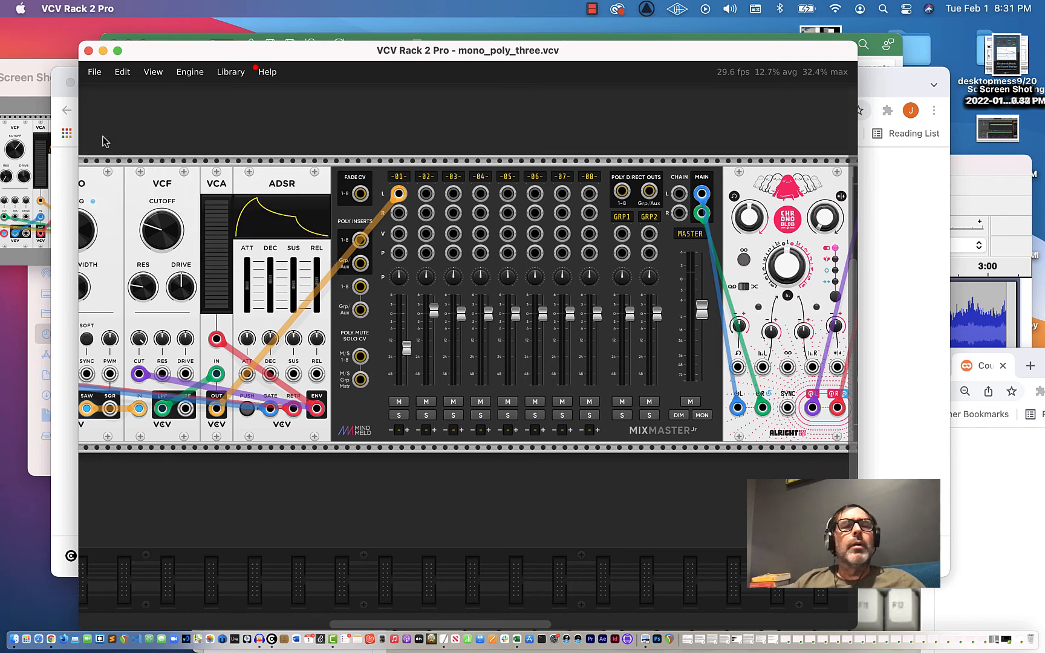
{"action": "left_click", "coordinate": [95, 71]}
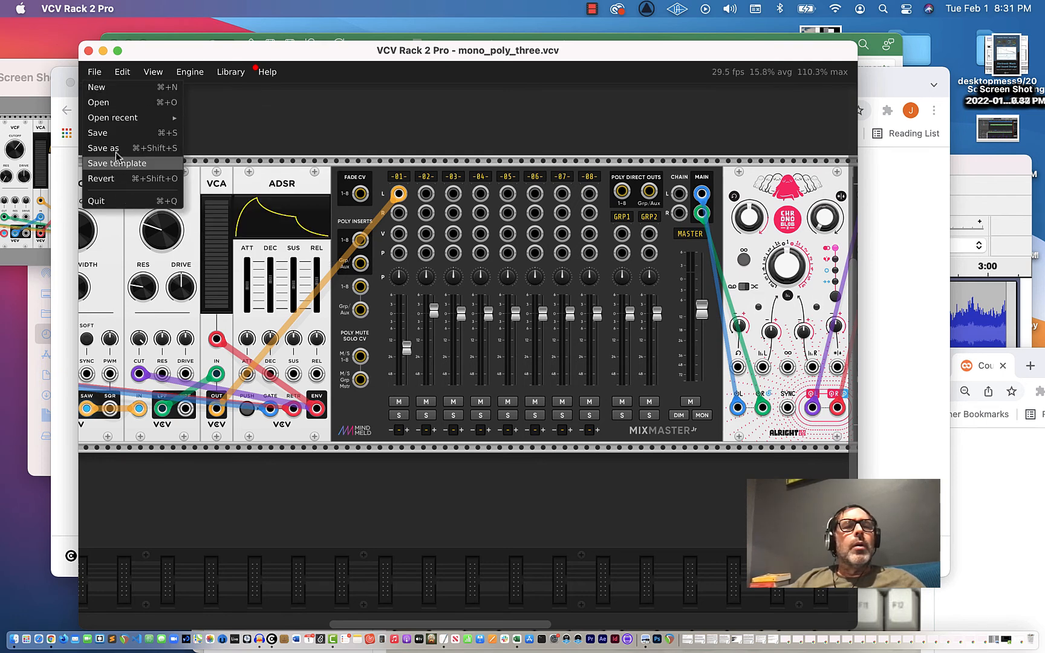
{"action": "left_click", "coordinate": [114, 105]}
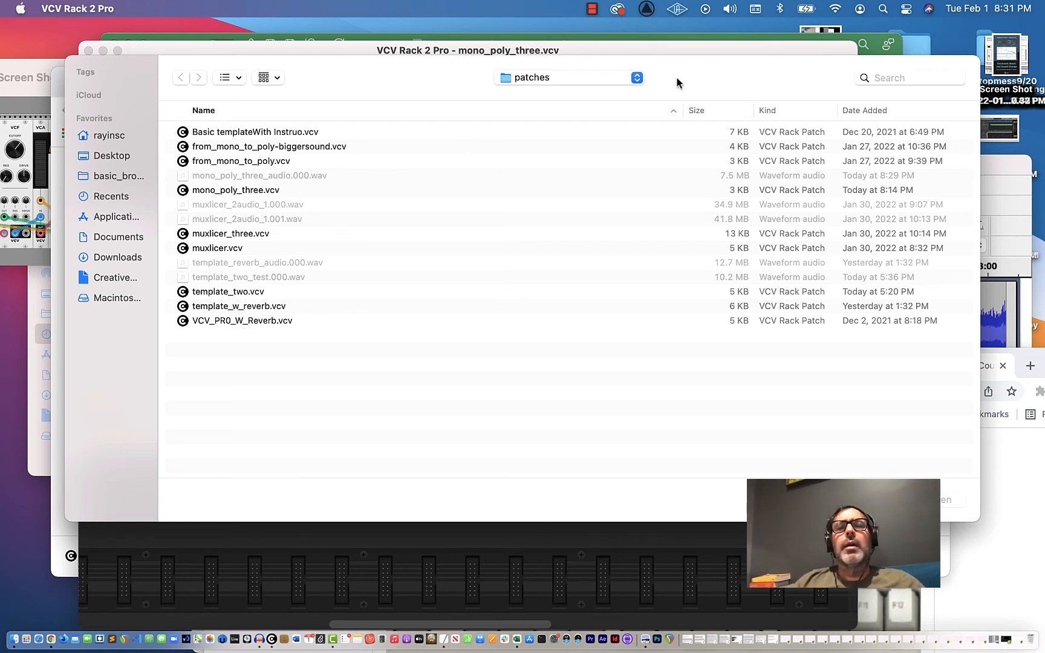
{"action": "left_click", "coordinate": [637, 79]}
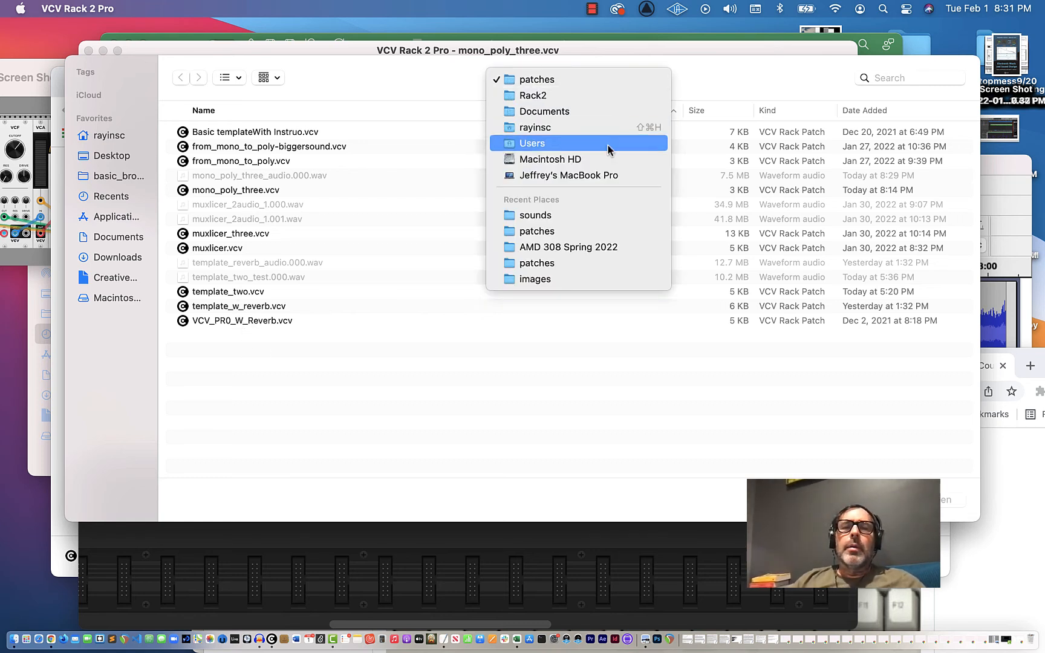
{"action": "left_click", "coordinate": [578, 216]}
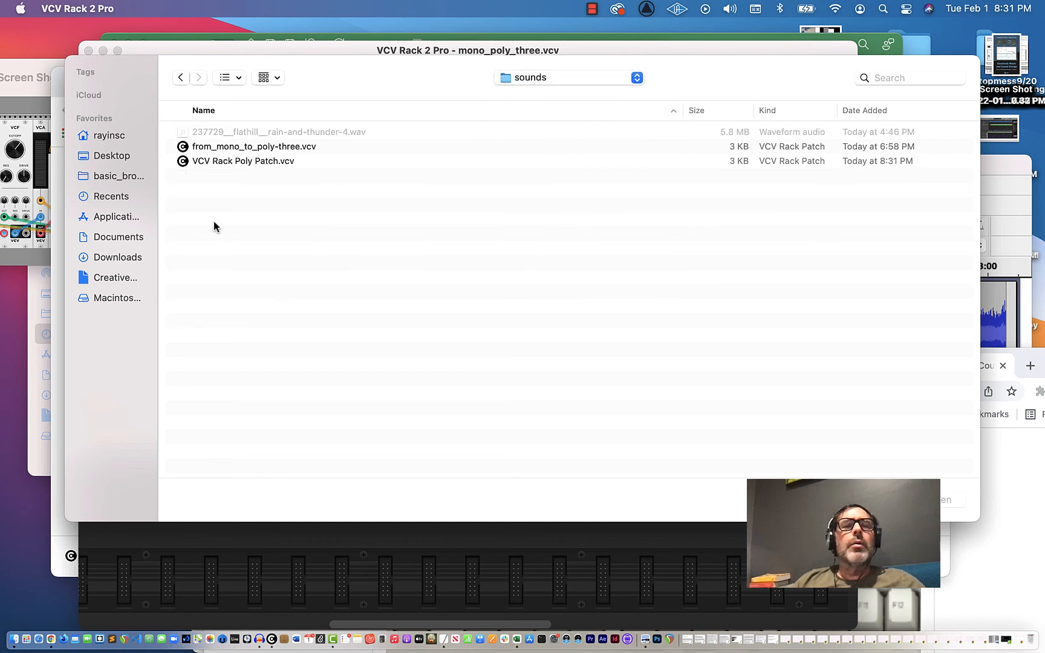
{"action": "left_click", "coordinate": [297, 147]}
{"action": "left_click", "coordinate": [950, 499]}
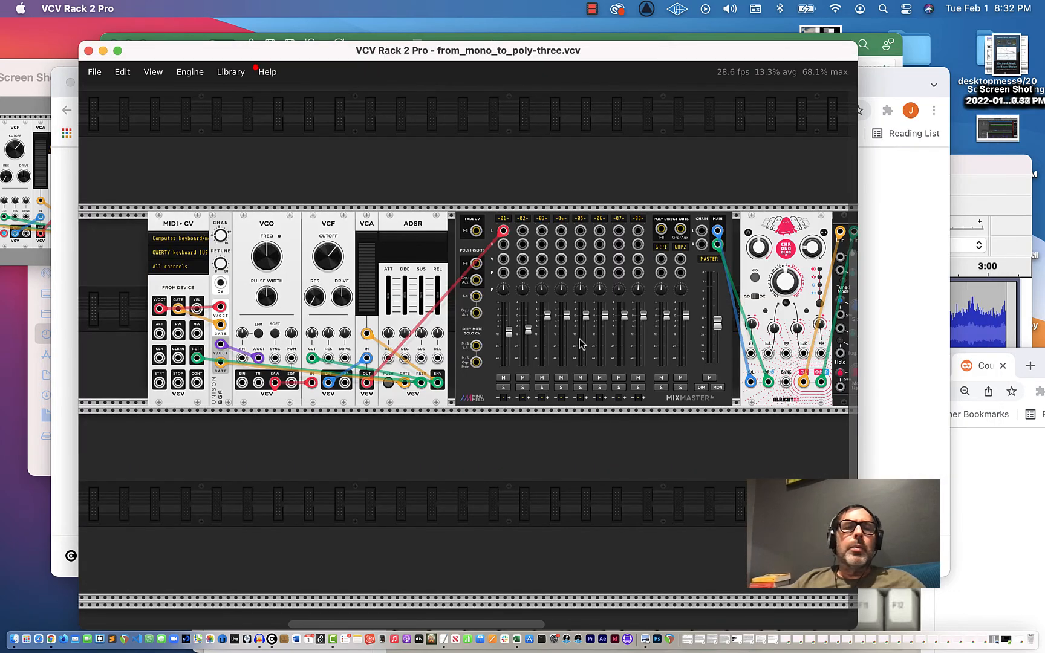
Look over the opened patch from MIDI-CV to Master Recorder 2 and view the Audio 8 module's available audio devices.
{"action": "scroll", "coordinate": [558, 343], "scroll_direction": "right", "scroll_amount": 10}
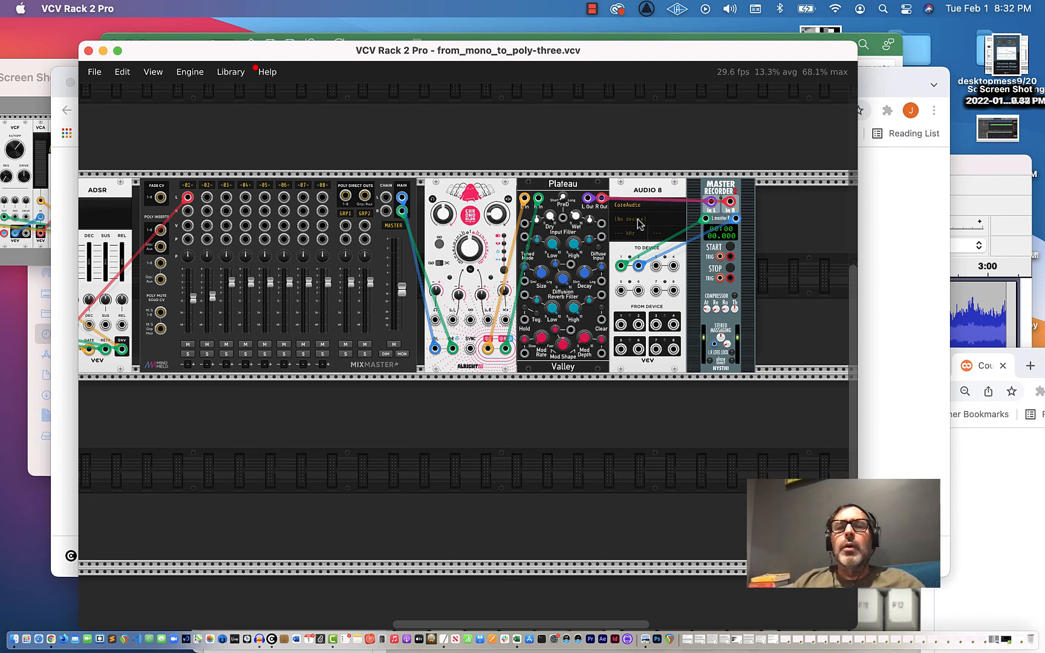
{"action": "scroll", "coordinate": [636, 228], "scroll_direction": "left", "scroll_amount": 10}
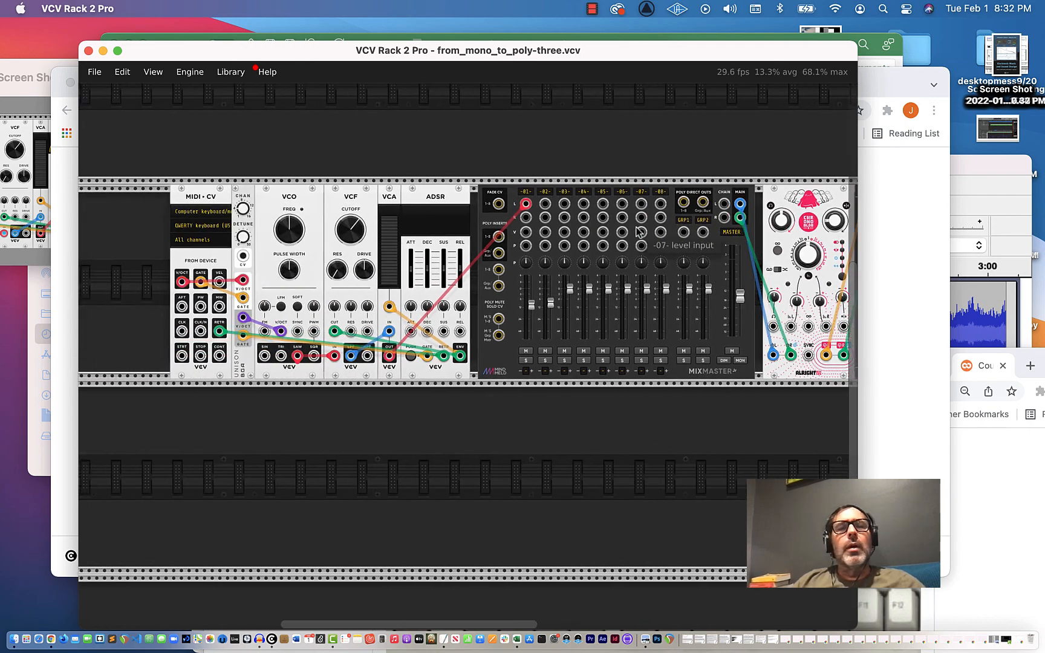
{"action": "scroll", "coordinate": [345, 244], "scroll_direction": "right", "scroll_amount": 15}
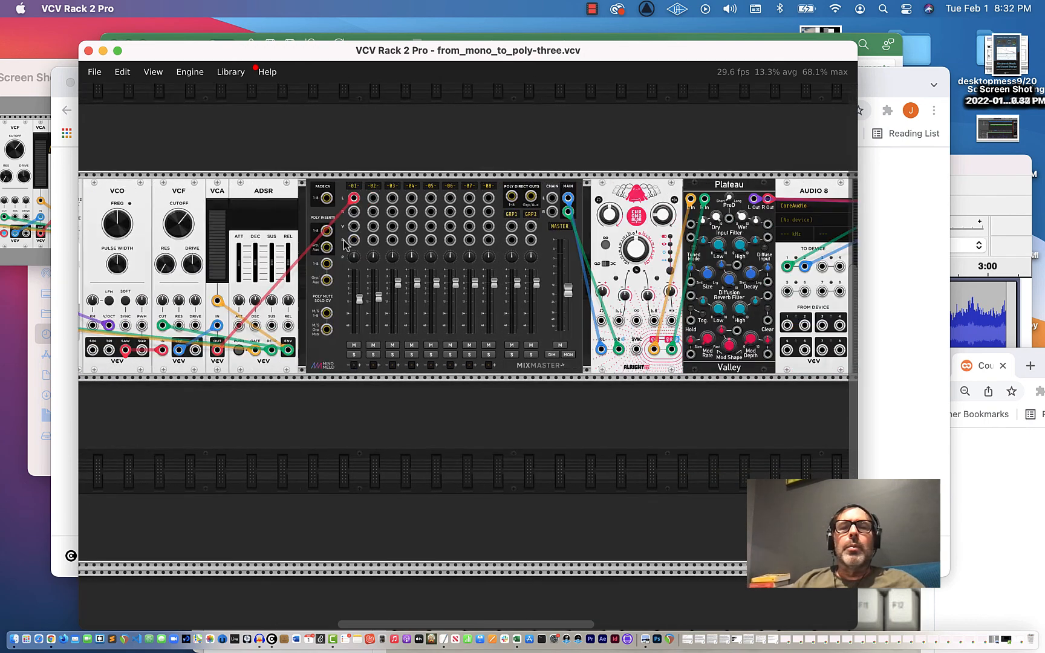
{"action": "scroll", "coordinate": [343, 244], "scroll_direction": "left", "scroll_amount": 3}
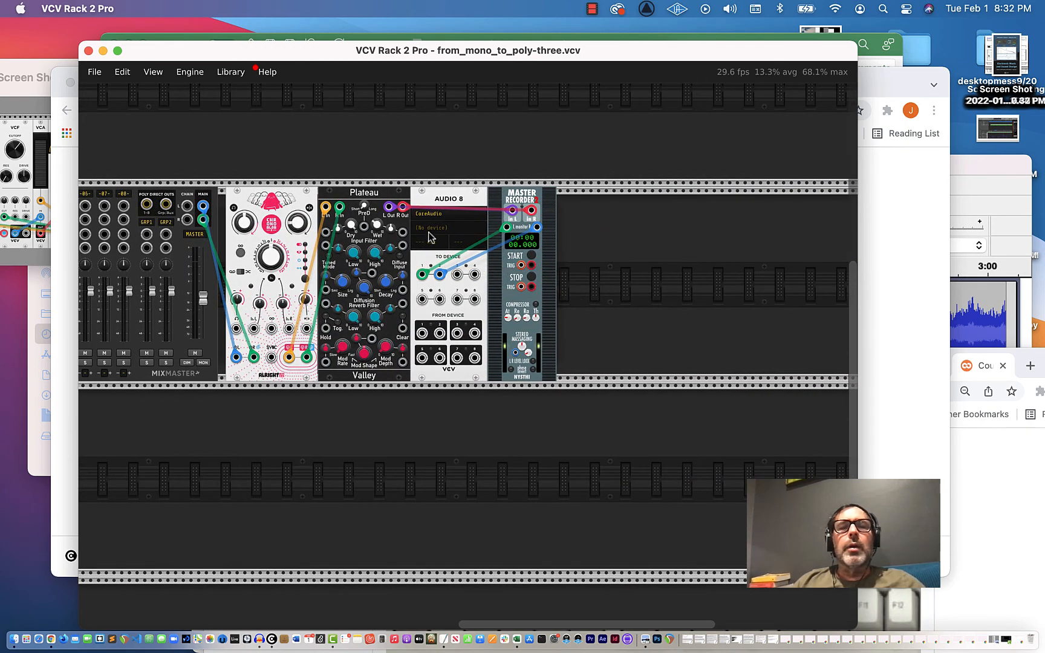
{"action": "left_click", "coordinate": [430, 230]}
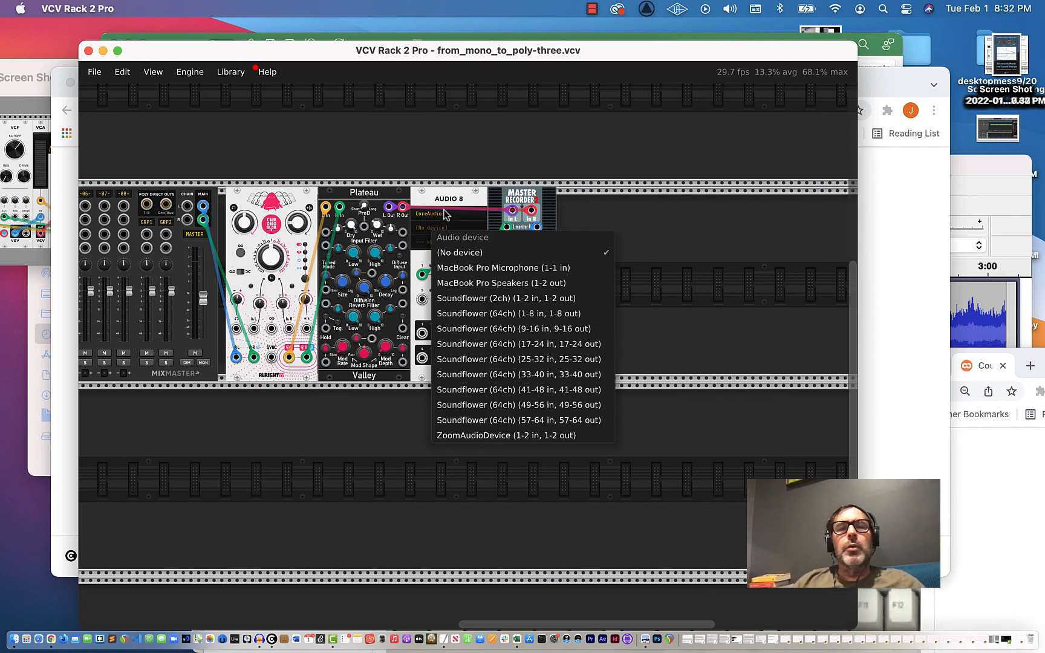
{"action": "left_click", "coordinate": [432, 228]}
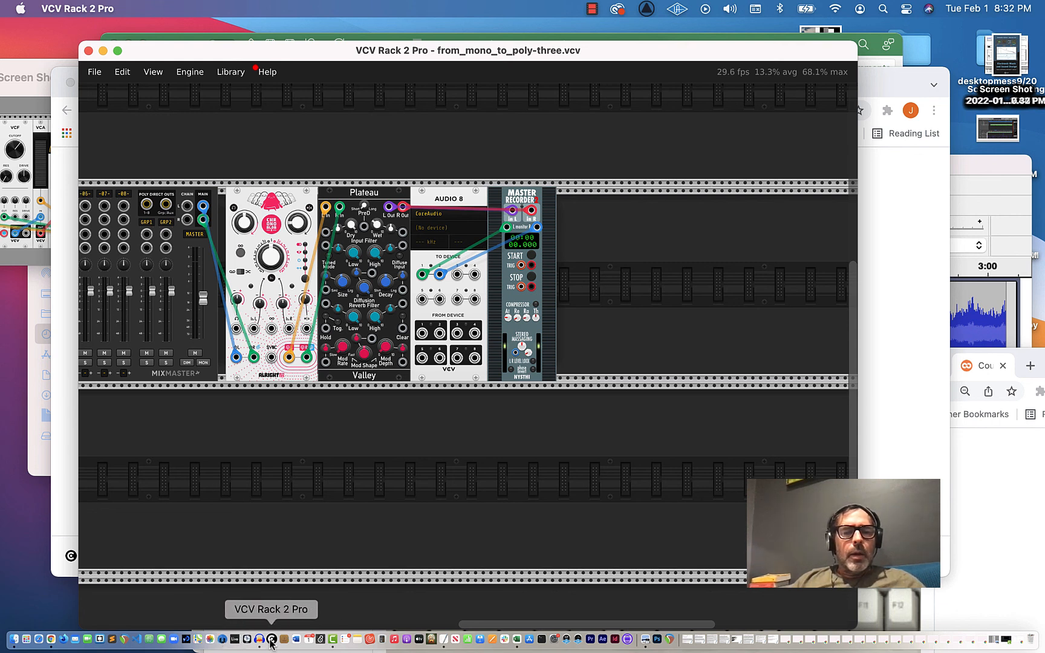
Switch to Camtasia 2020 and bring up its screen recorder.
{"action": "left_click", "coordinate": [332, 641]}
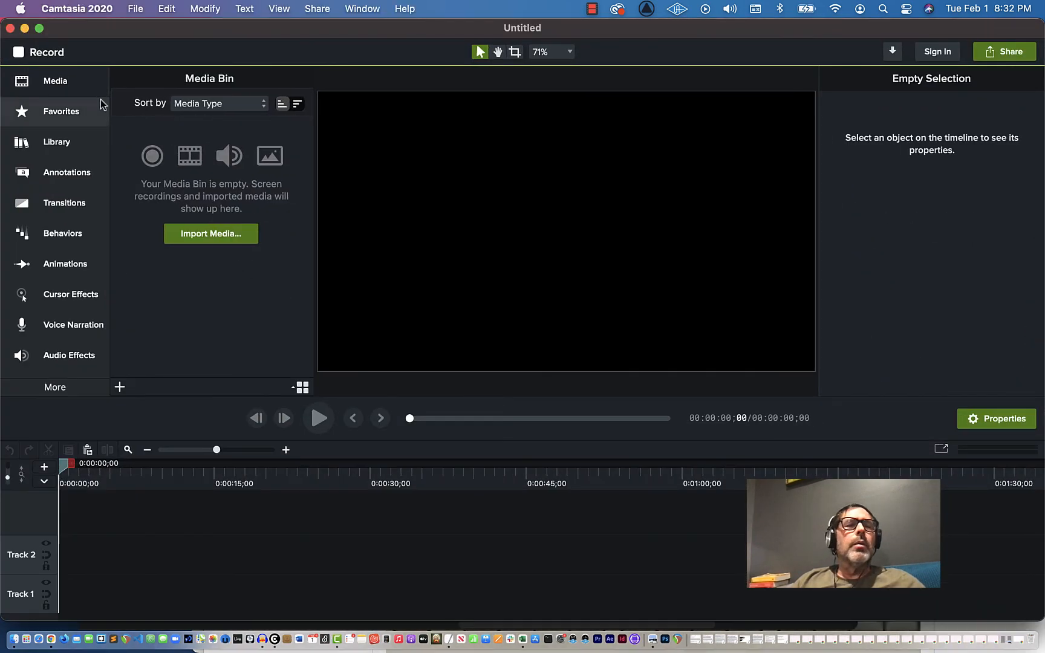
{"action": "left_click", "coordinate": [18, 53]}
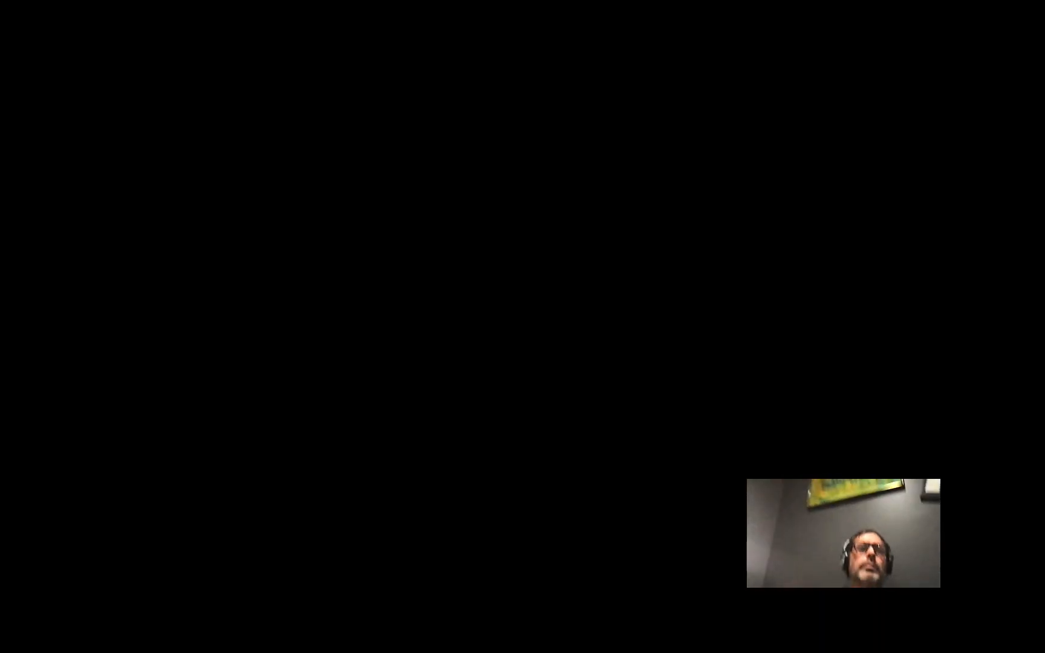